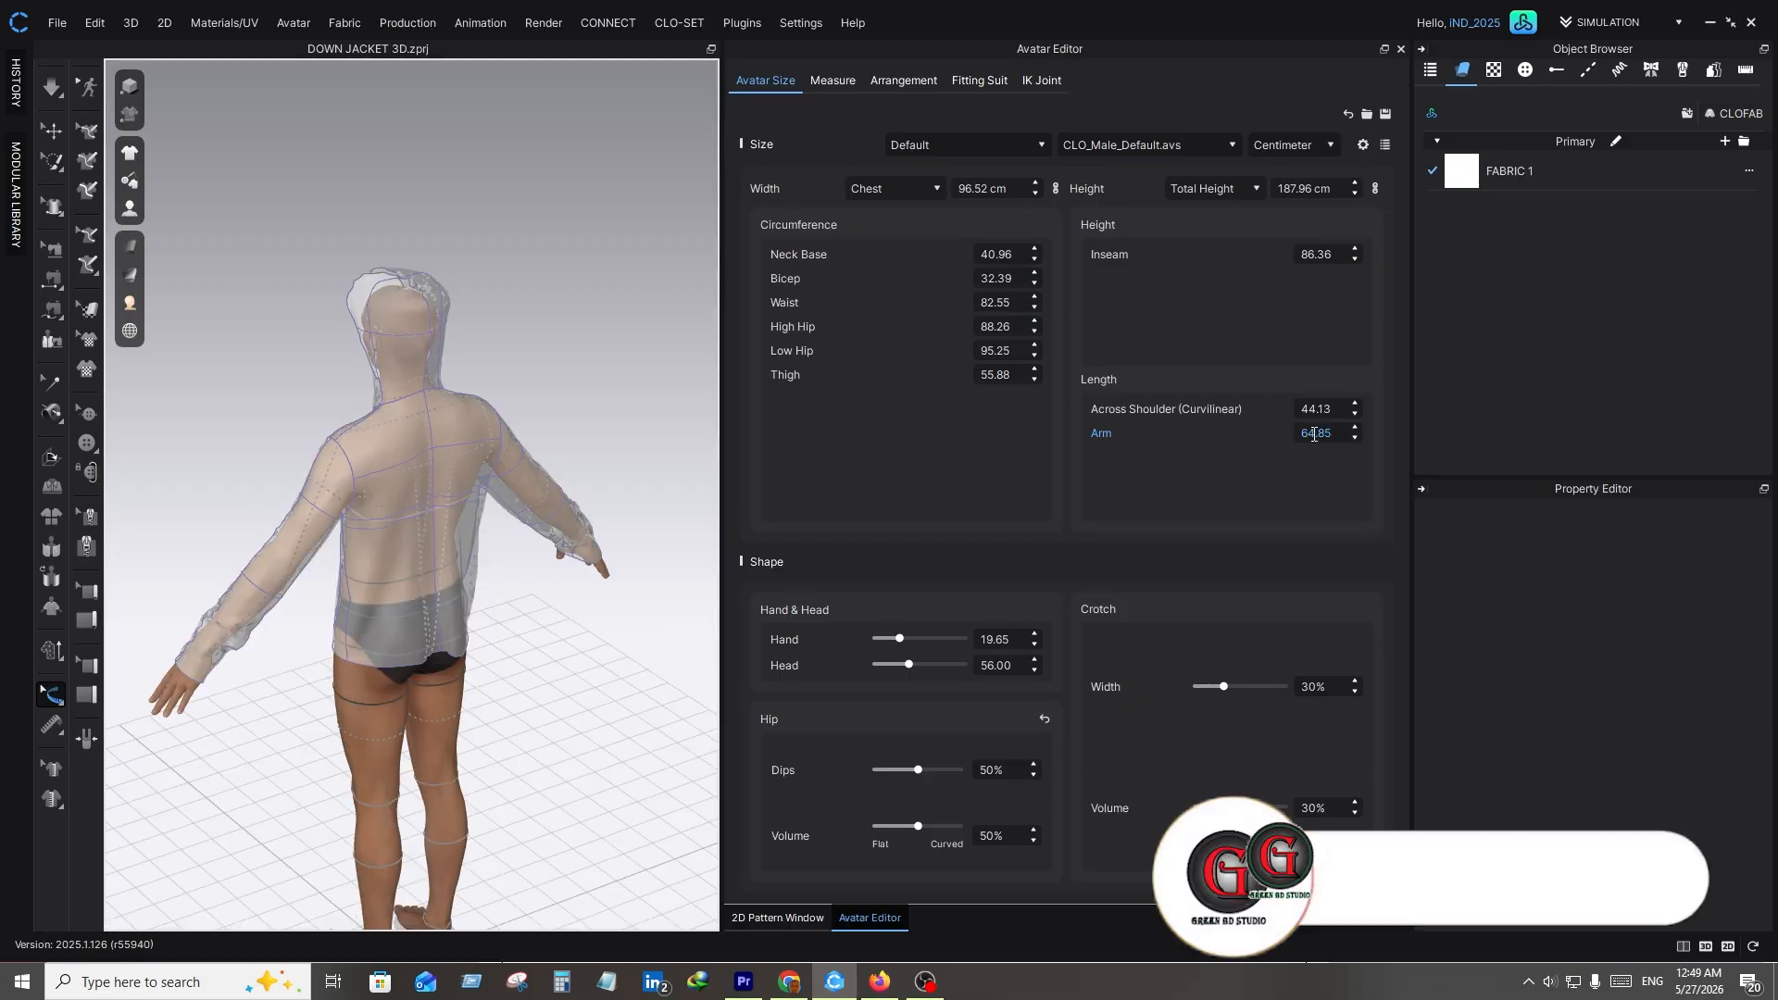
# - Set the avatar's arm length to 67.85 cm and return to the pattern pieces
pyautogui.doubleClick(1308, 431)
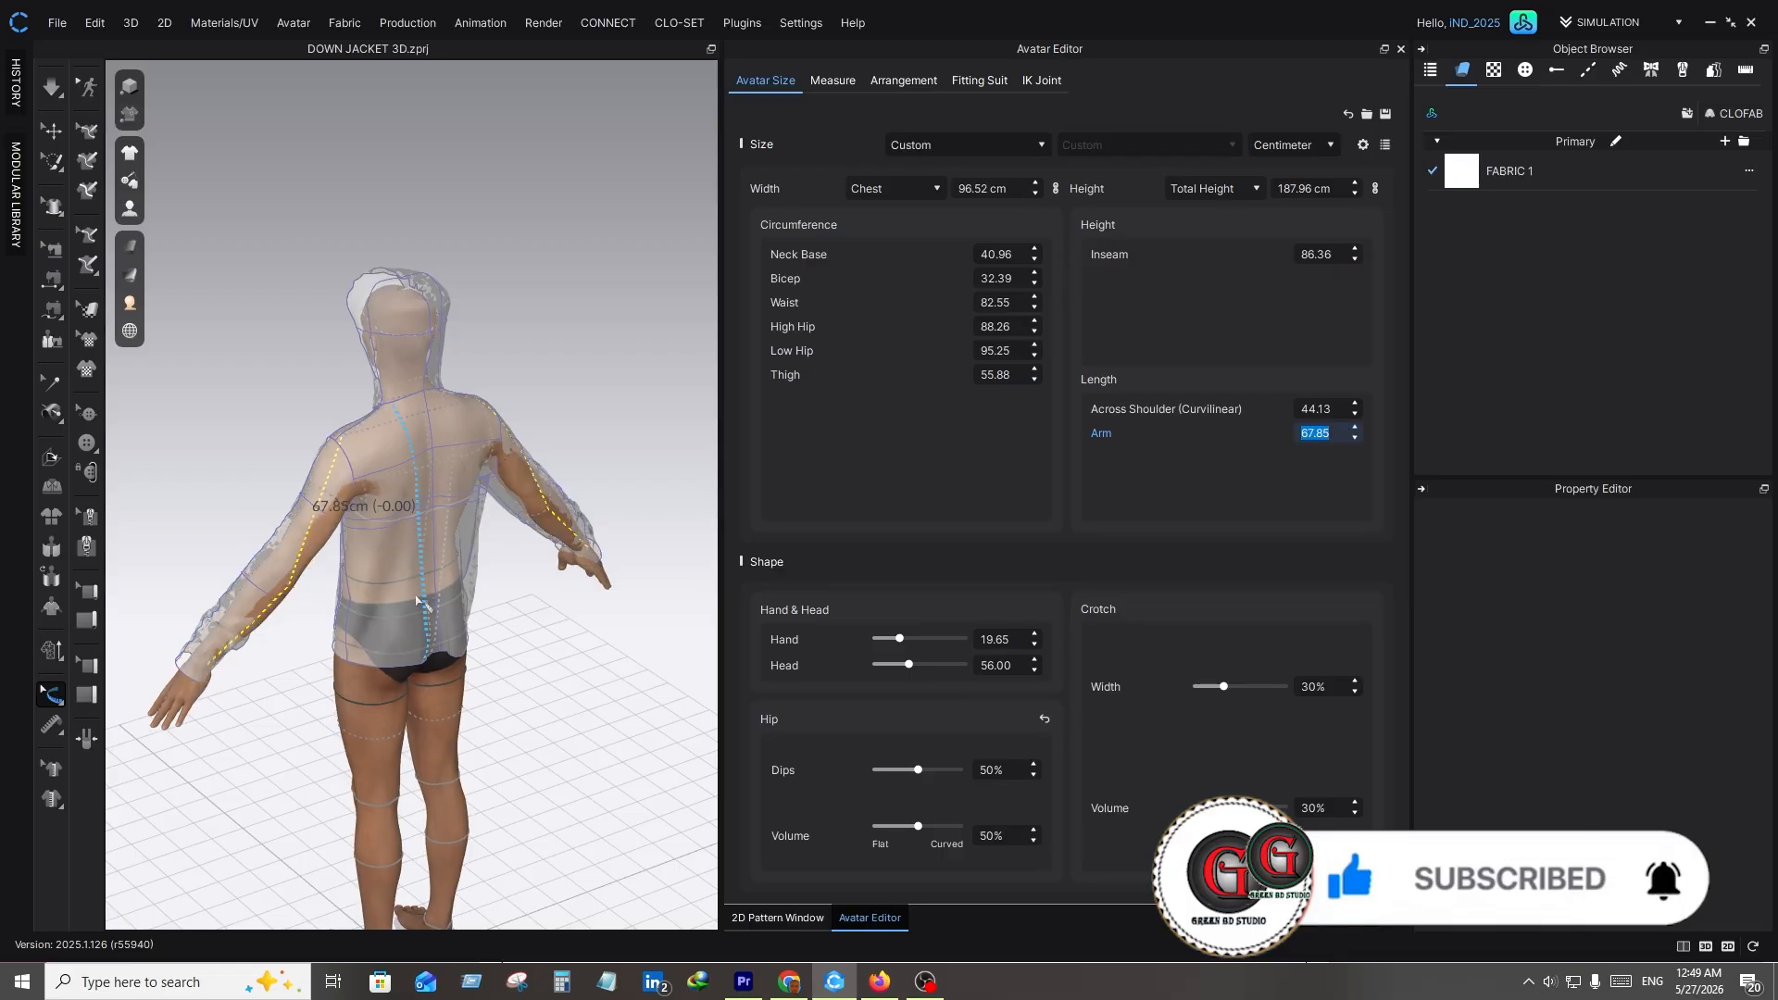
pyautogui.moveTo(422, 601); pyautogui.dragTo(722, 541, button='right')
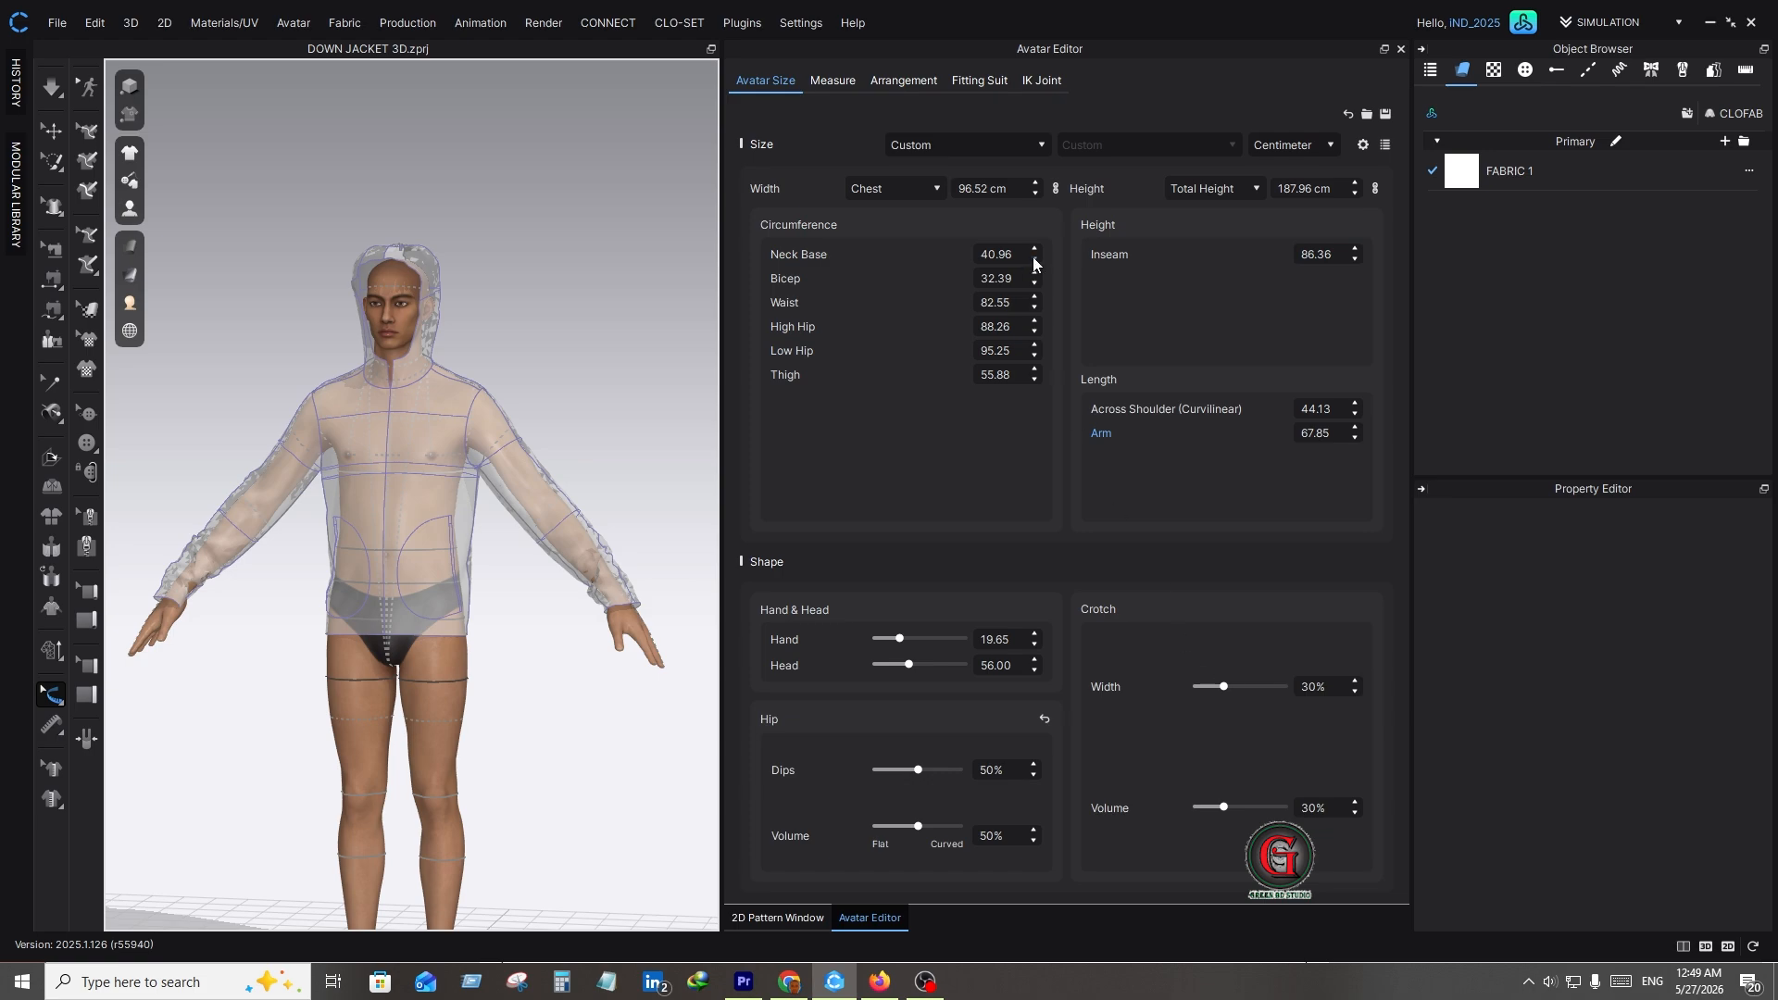
pyautogui.click(1400, 48)
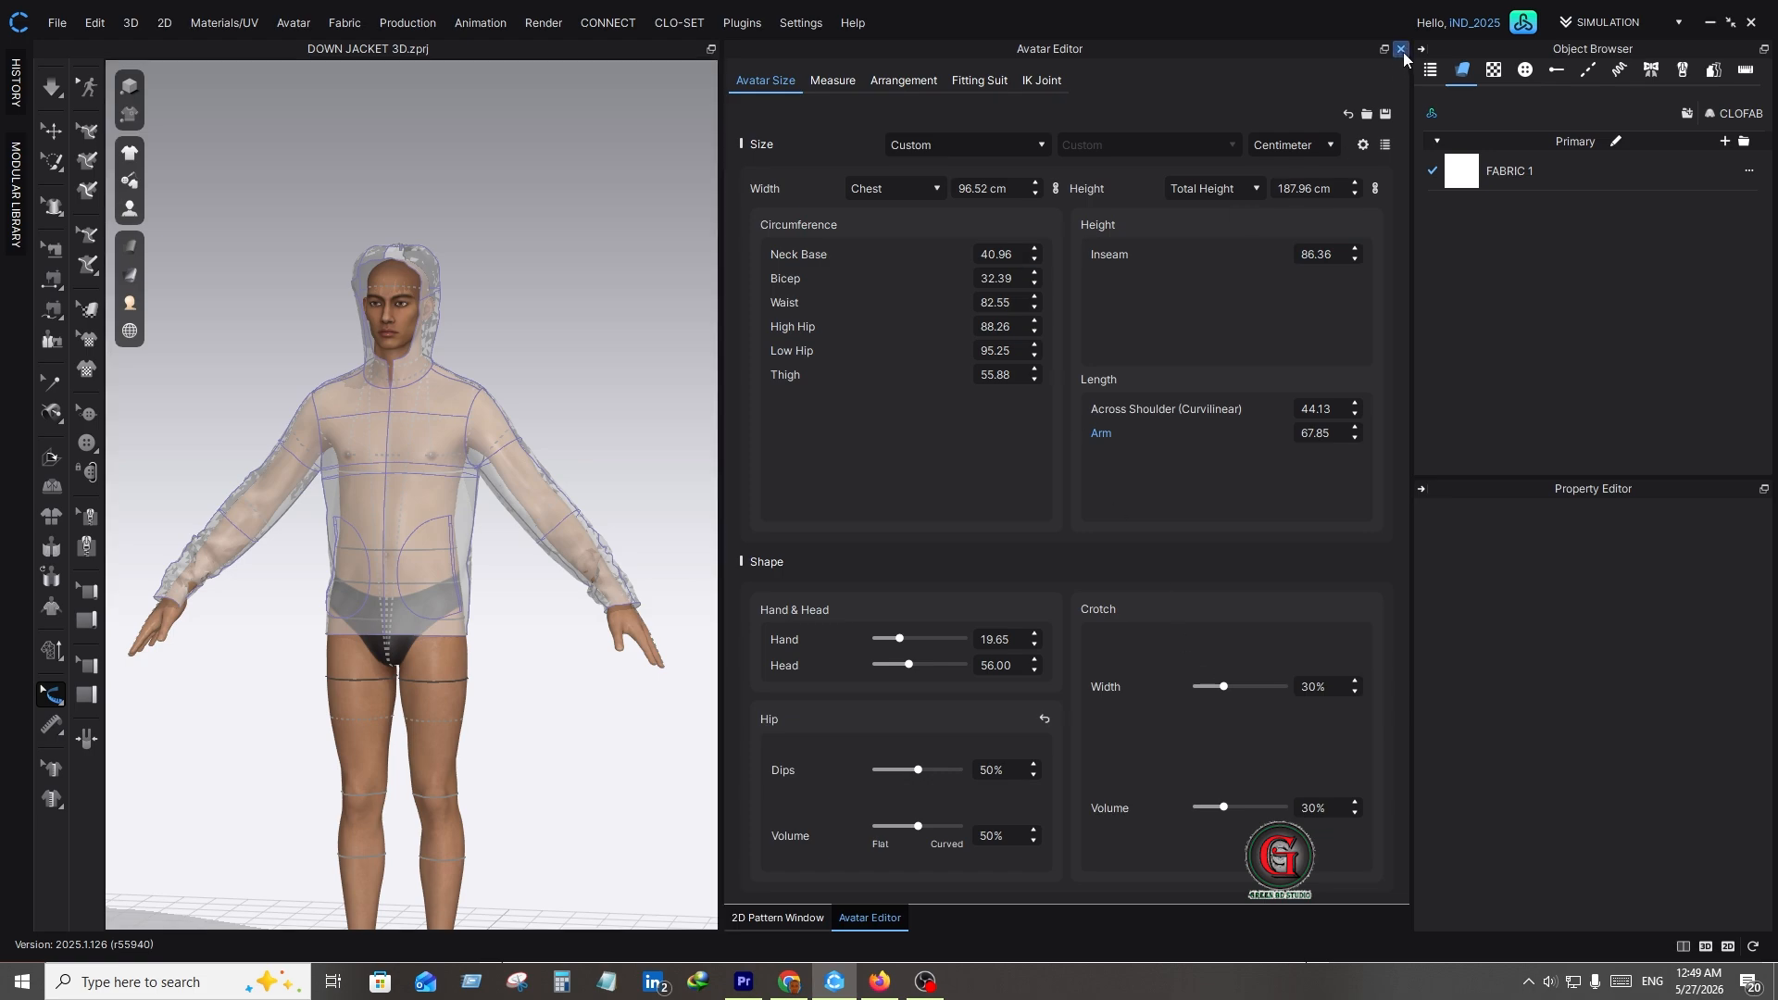
pyautogui.click(1359, 88)
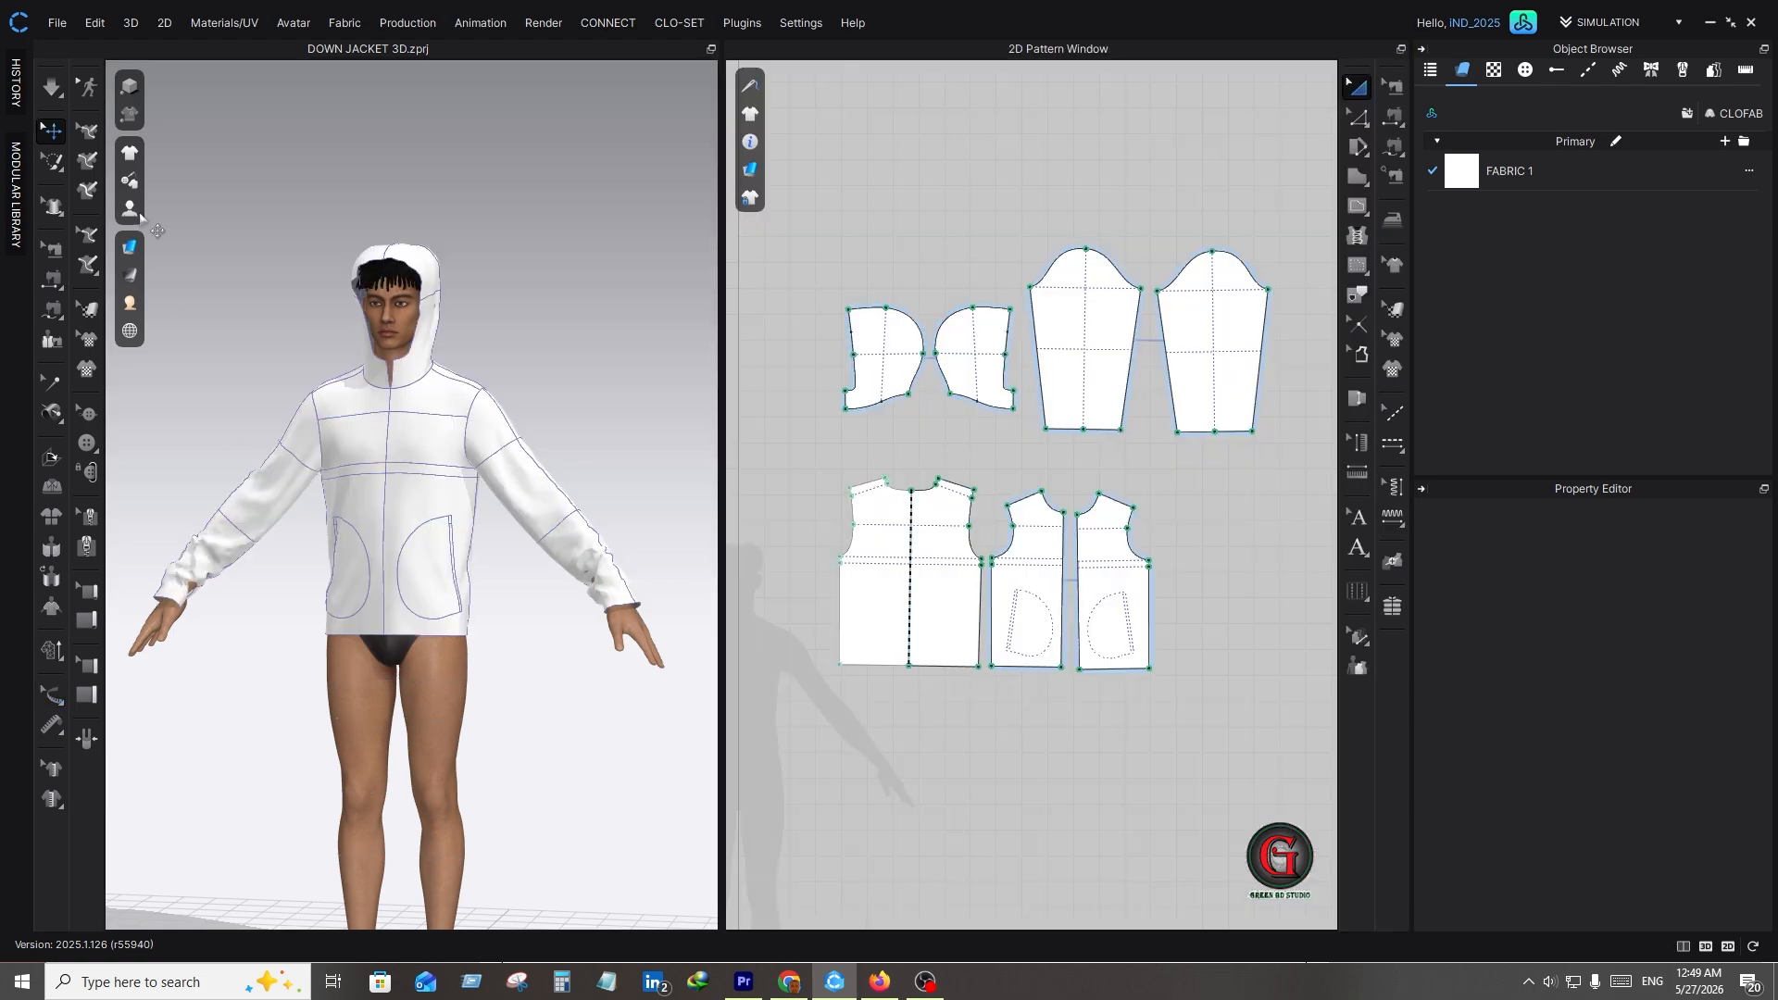
# - Simulate the jacket and tug both sleeves so they settle along the avatar's arms
pyautogui.click(54, 96)
pyautogui.click(54, 97)
pyautogui.click(182, 576)
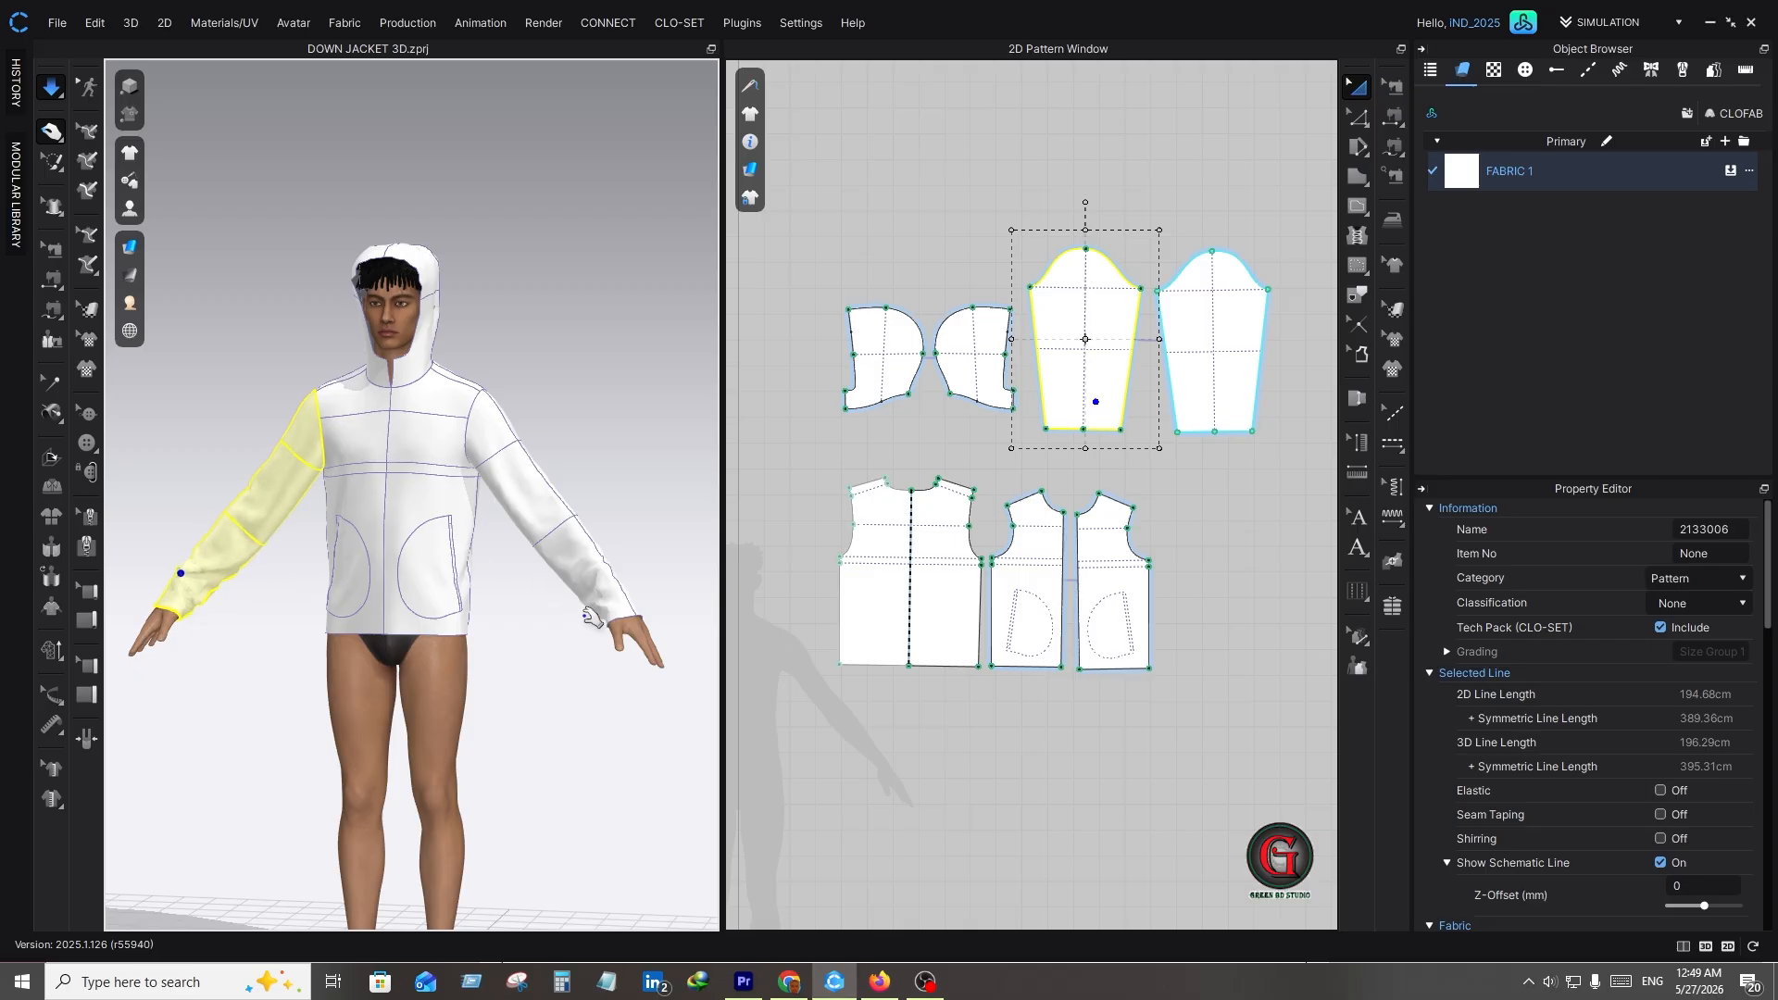
pyautogui.click(594, 562)
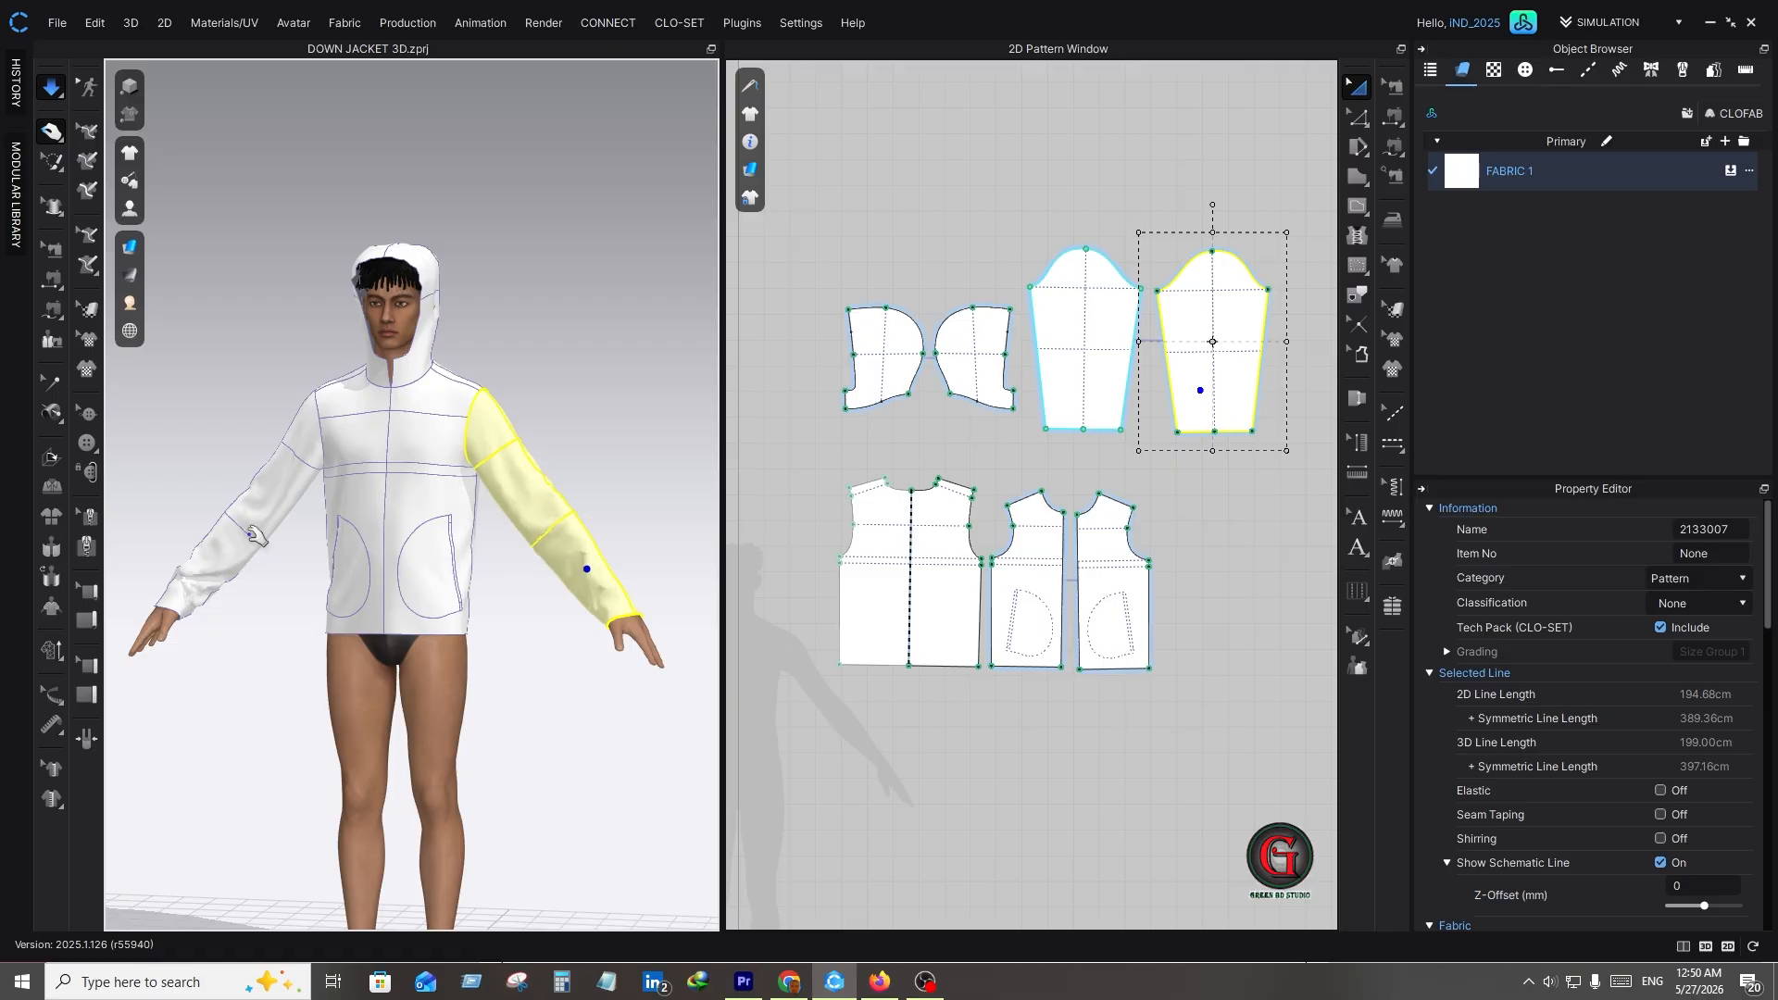
pyautogui.click(247, 505)
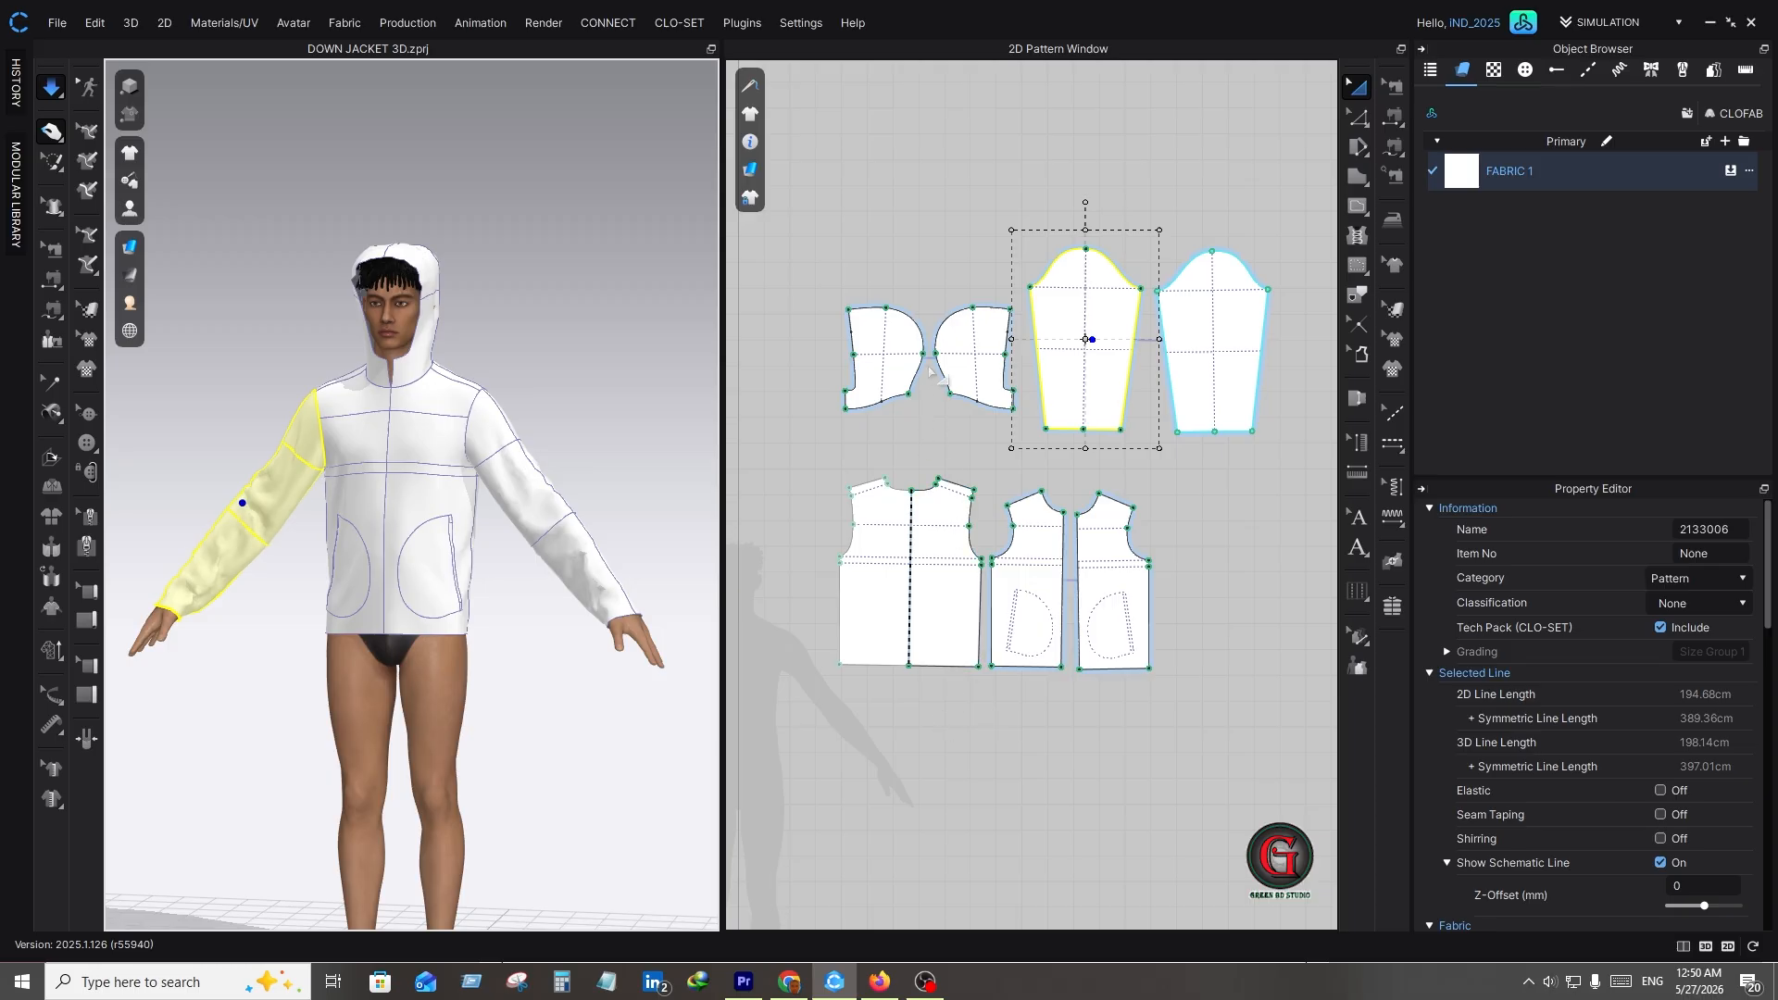
# - Split the front edge of the hood pattern with a point 5 cm below its top corner
pyautogui.scroll(-2, 930, 375)
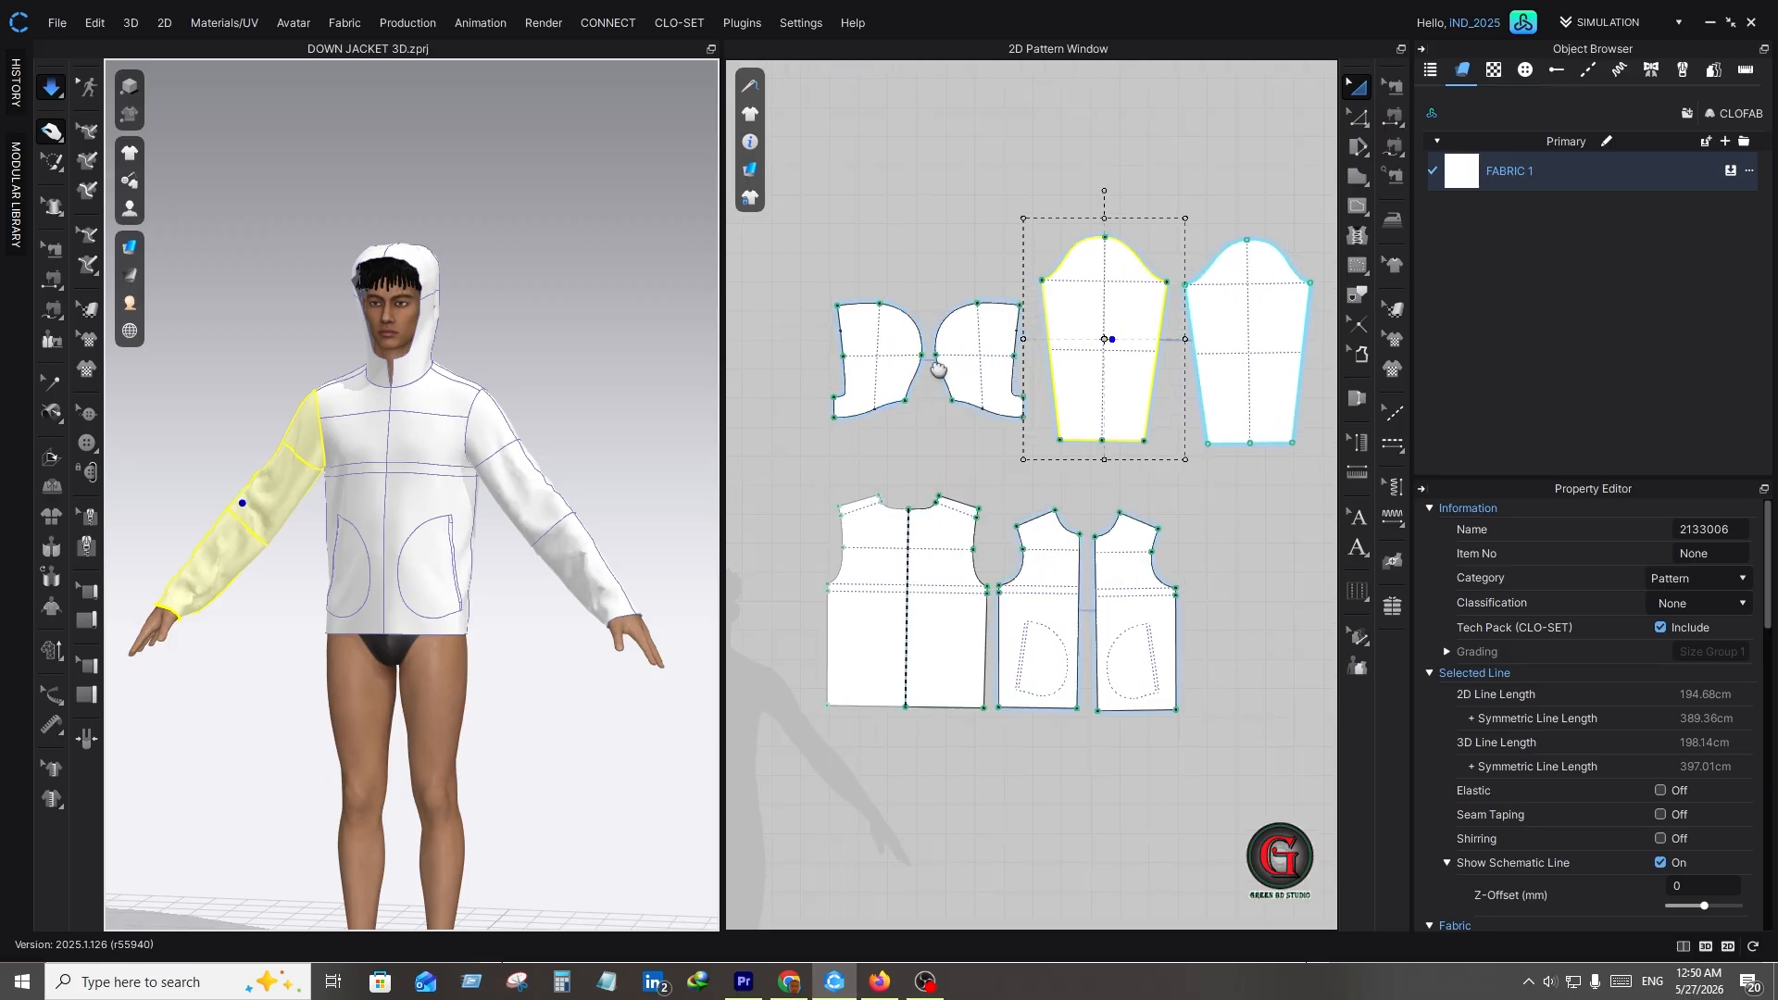
pyautogui.scroll(2, 976, 371)
pyautogui.scroll(2, 979, 370)
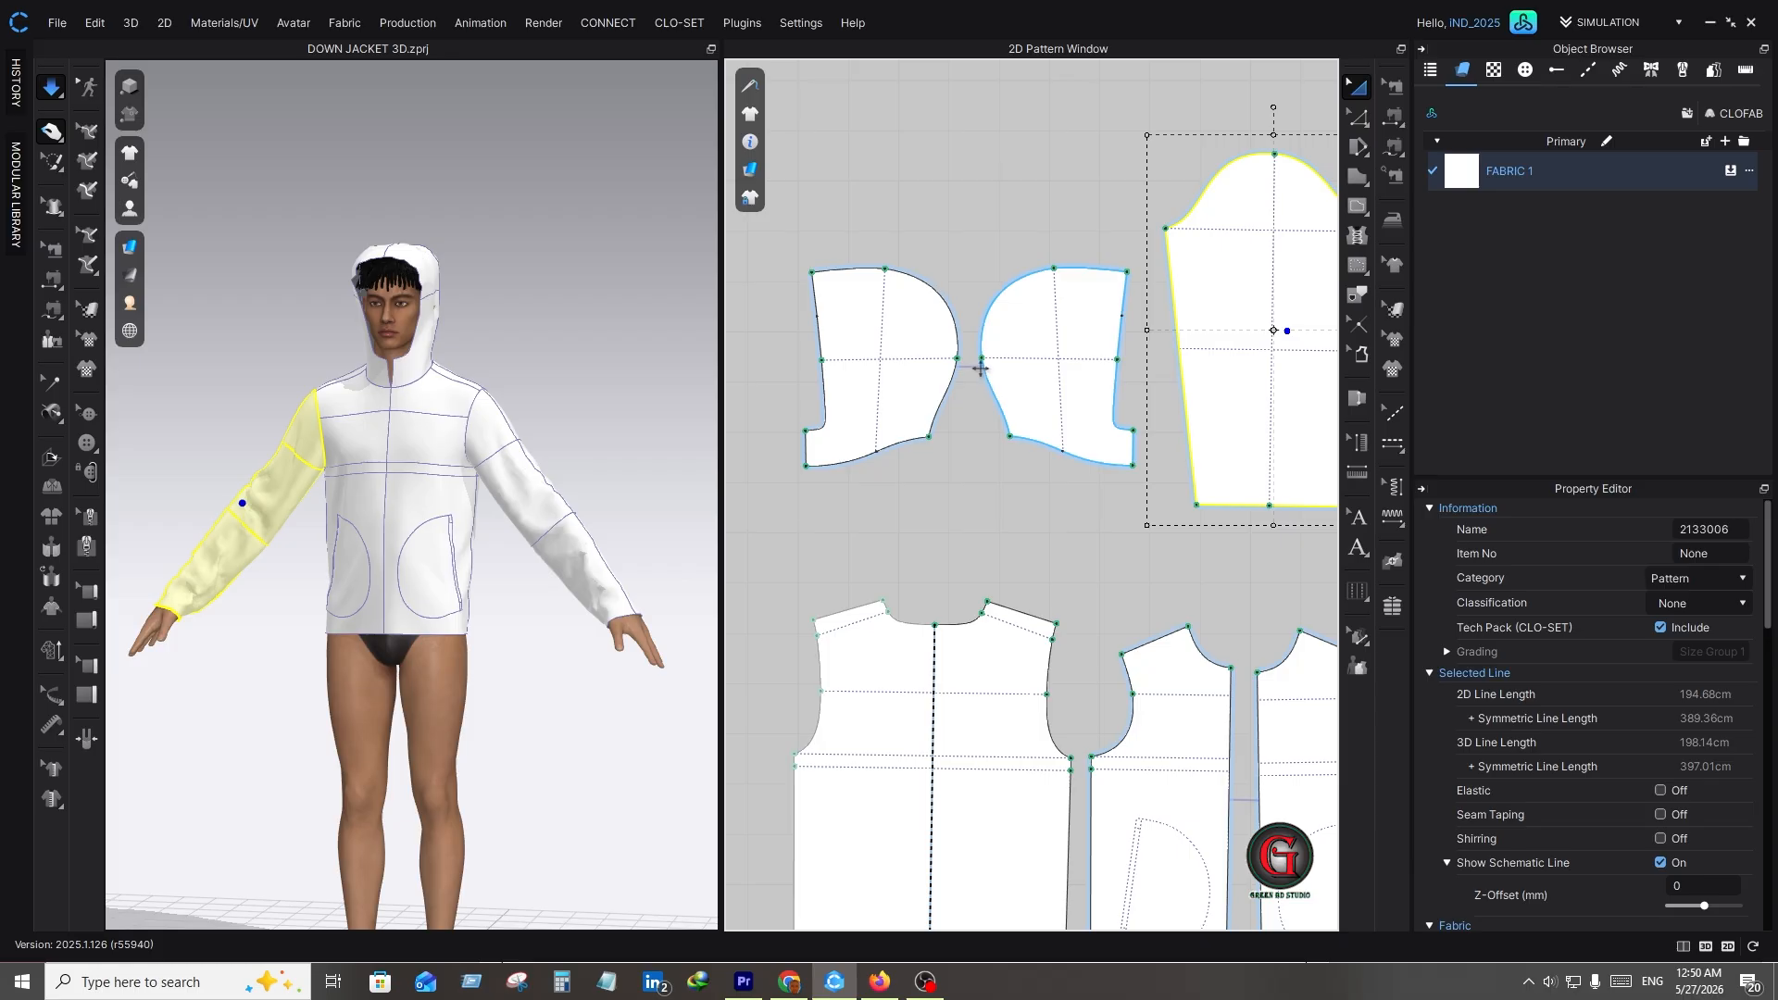
pyautogui.scroll(2, 987, 378)
pyautogui.moveTo(988, 378); pyautogui.dragTo(1008, 359, button='middle')
pyautogui.press('z')
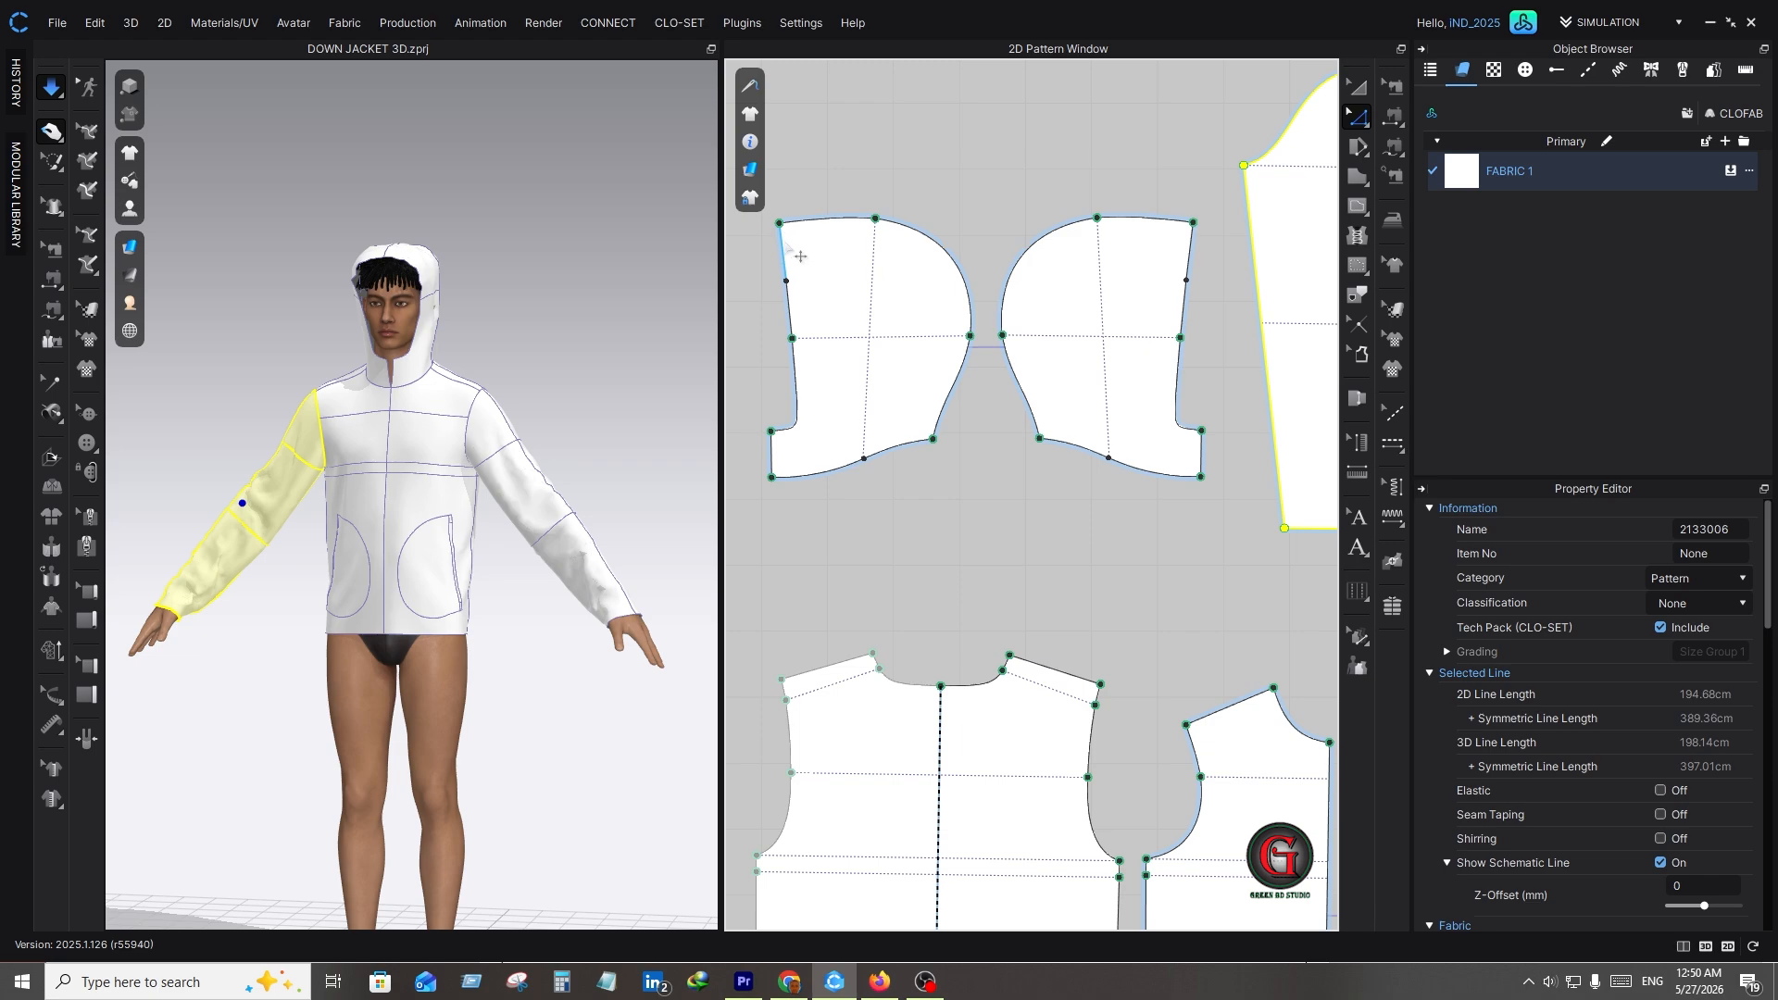
pyautogui.press('x')
pyautogui.rightClick(786, 250)
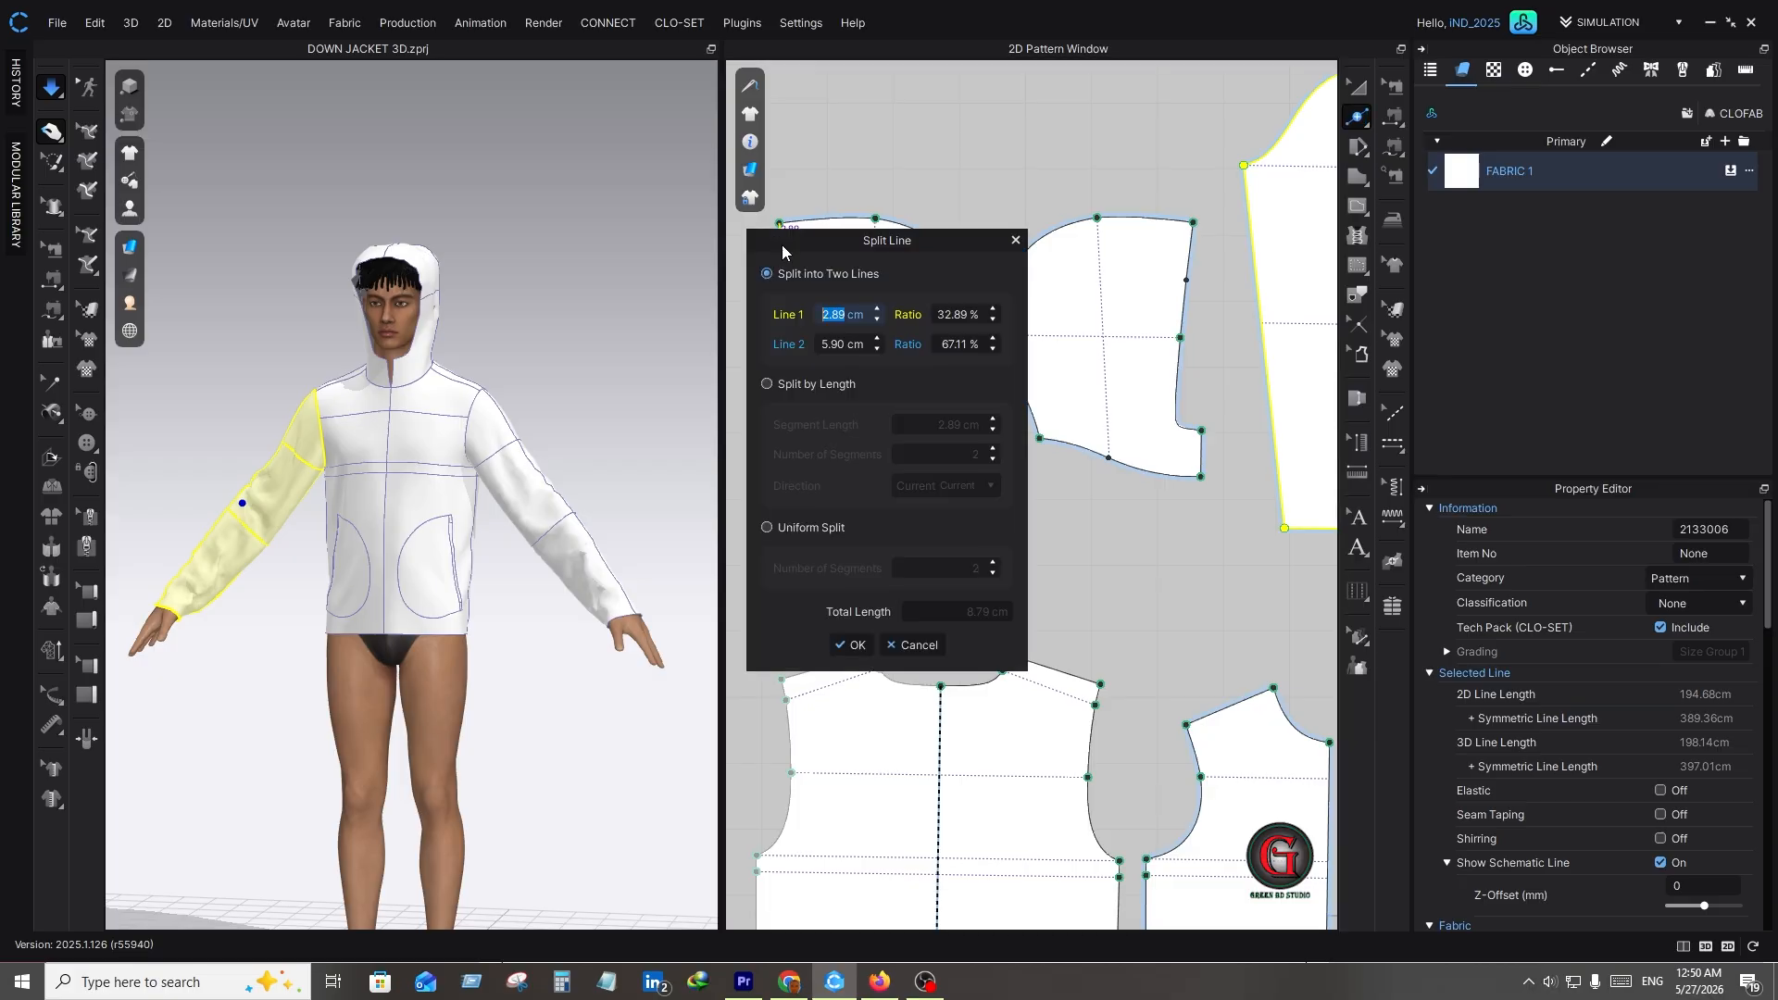
pyautogui.write('5')
pyautogui.press('Return')
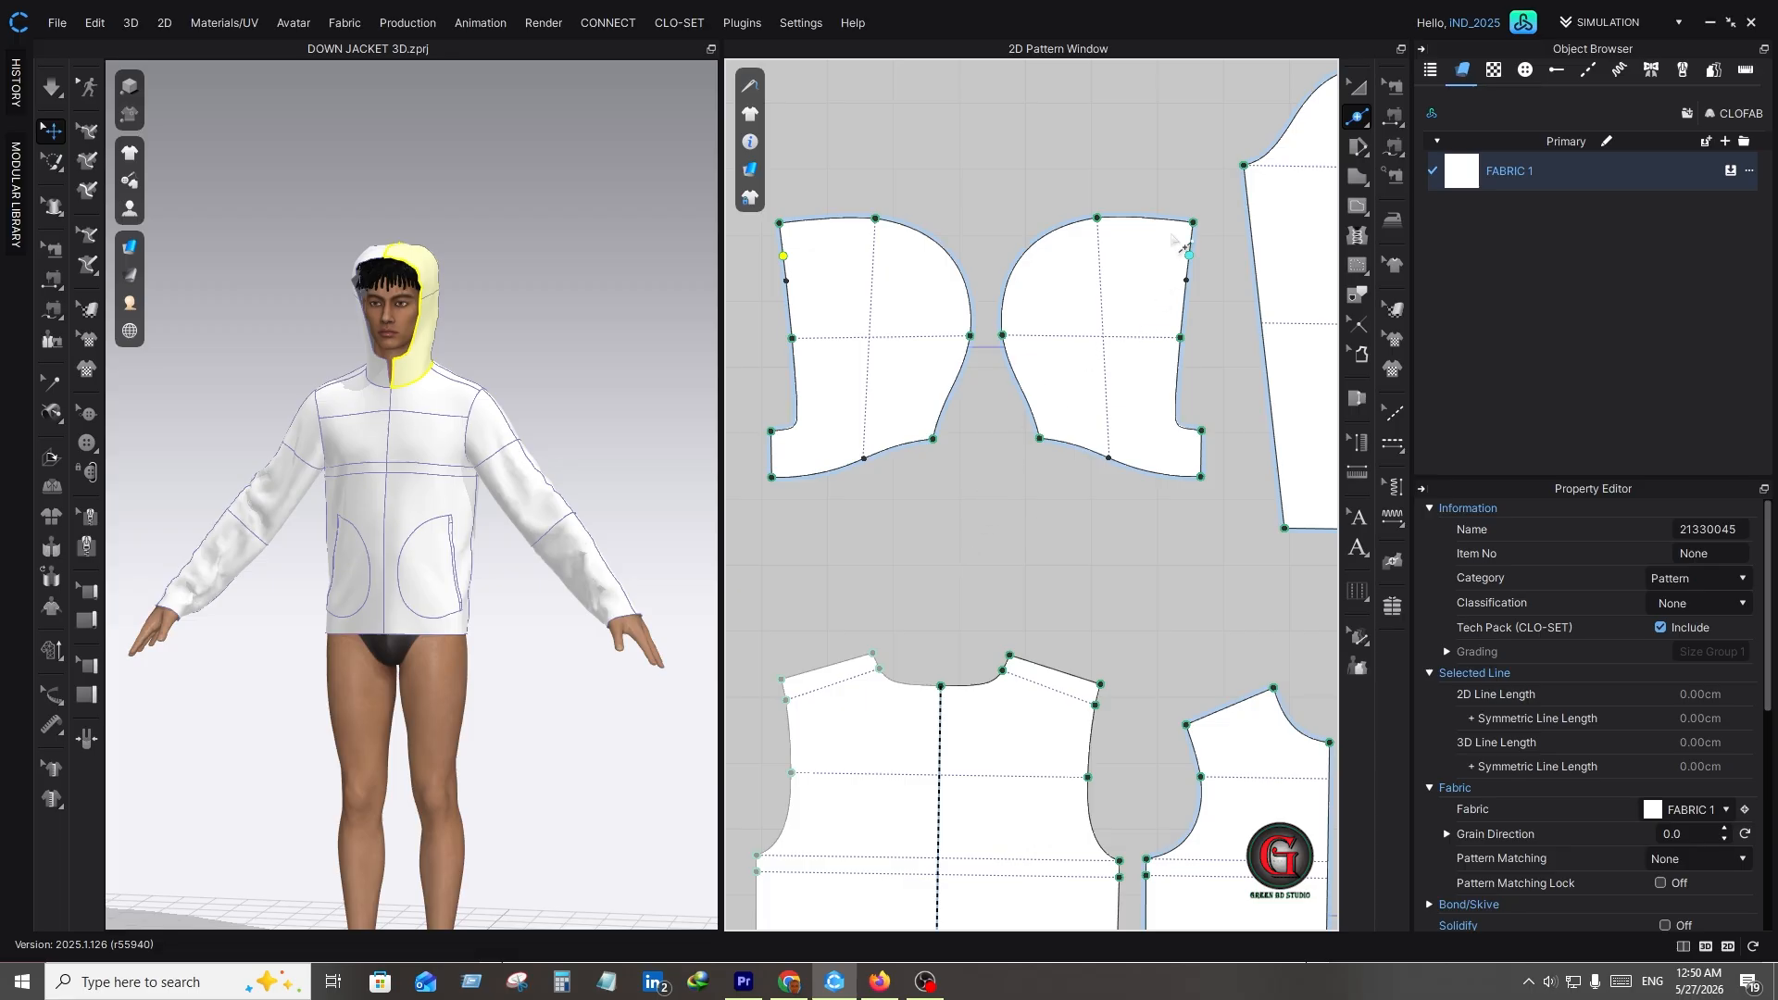
# - Split the hood's neckline edge with a point 3 cm from the center back corner
pyautogui.rightClick(925, 441)
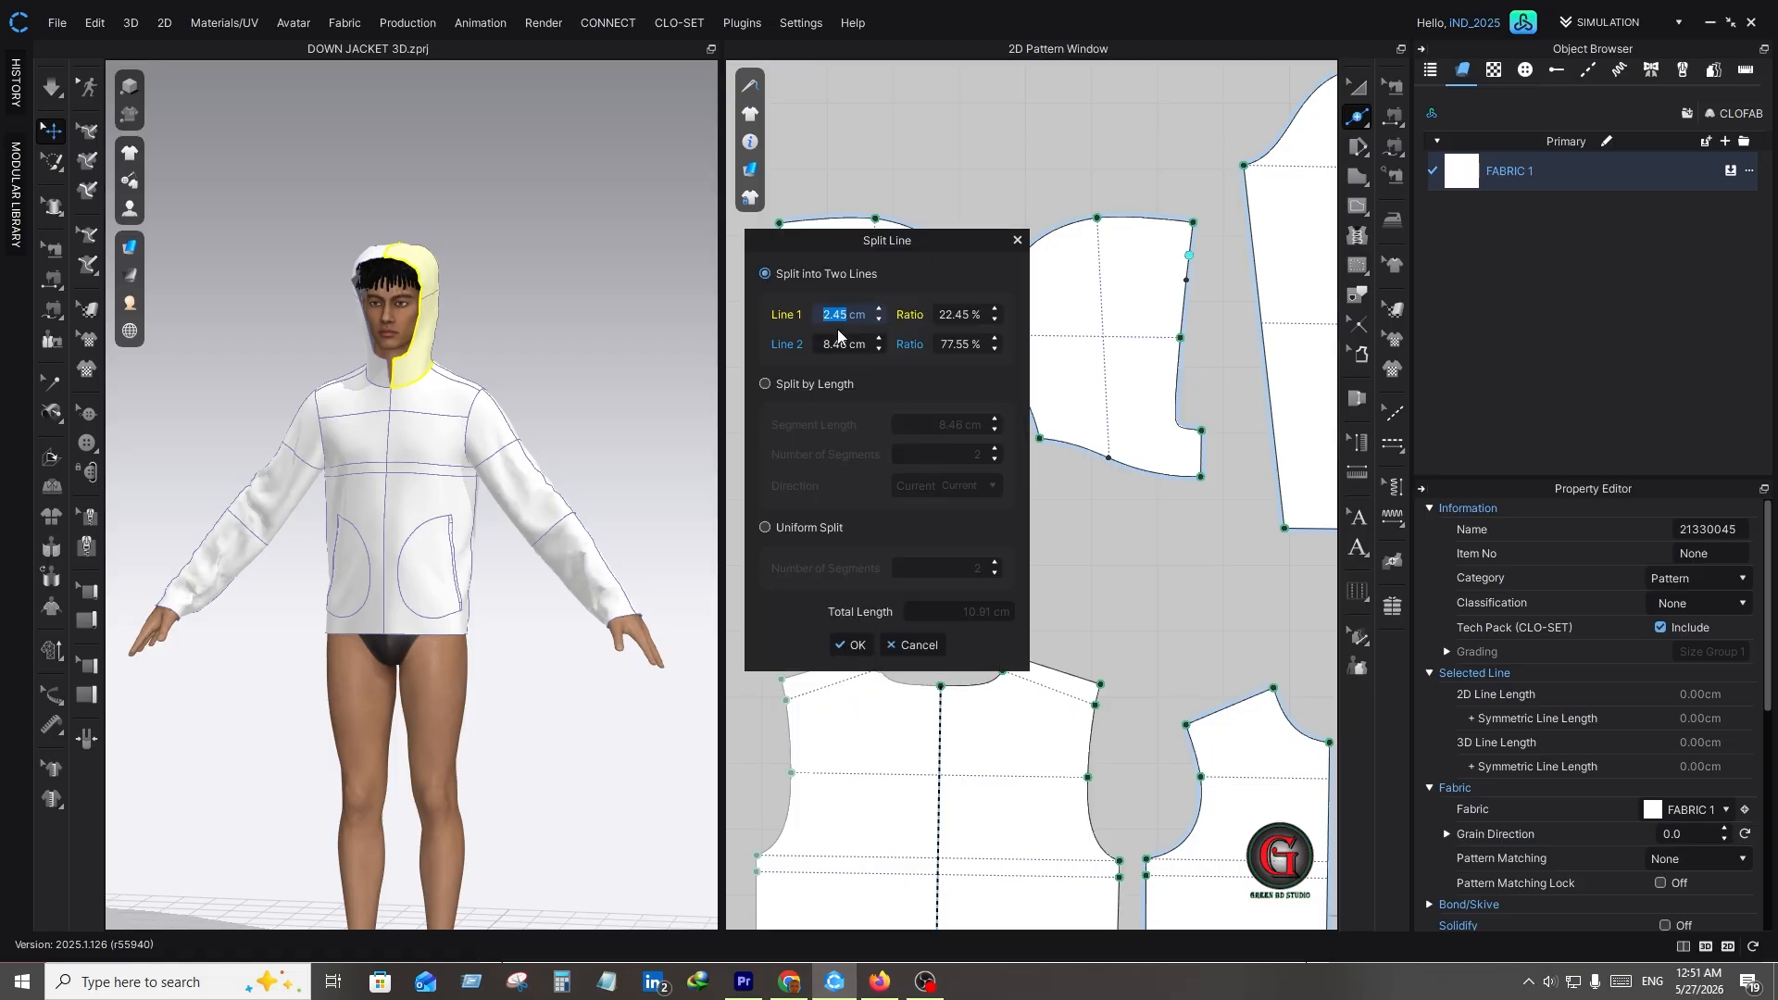
pyautogui.press('Return')
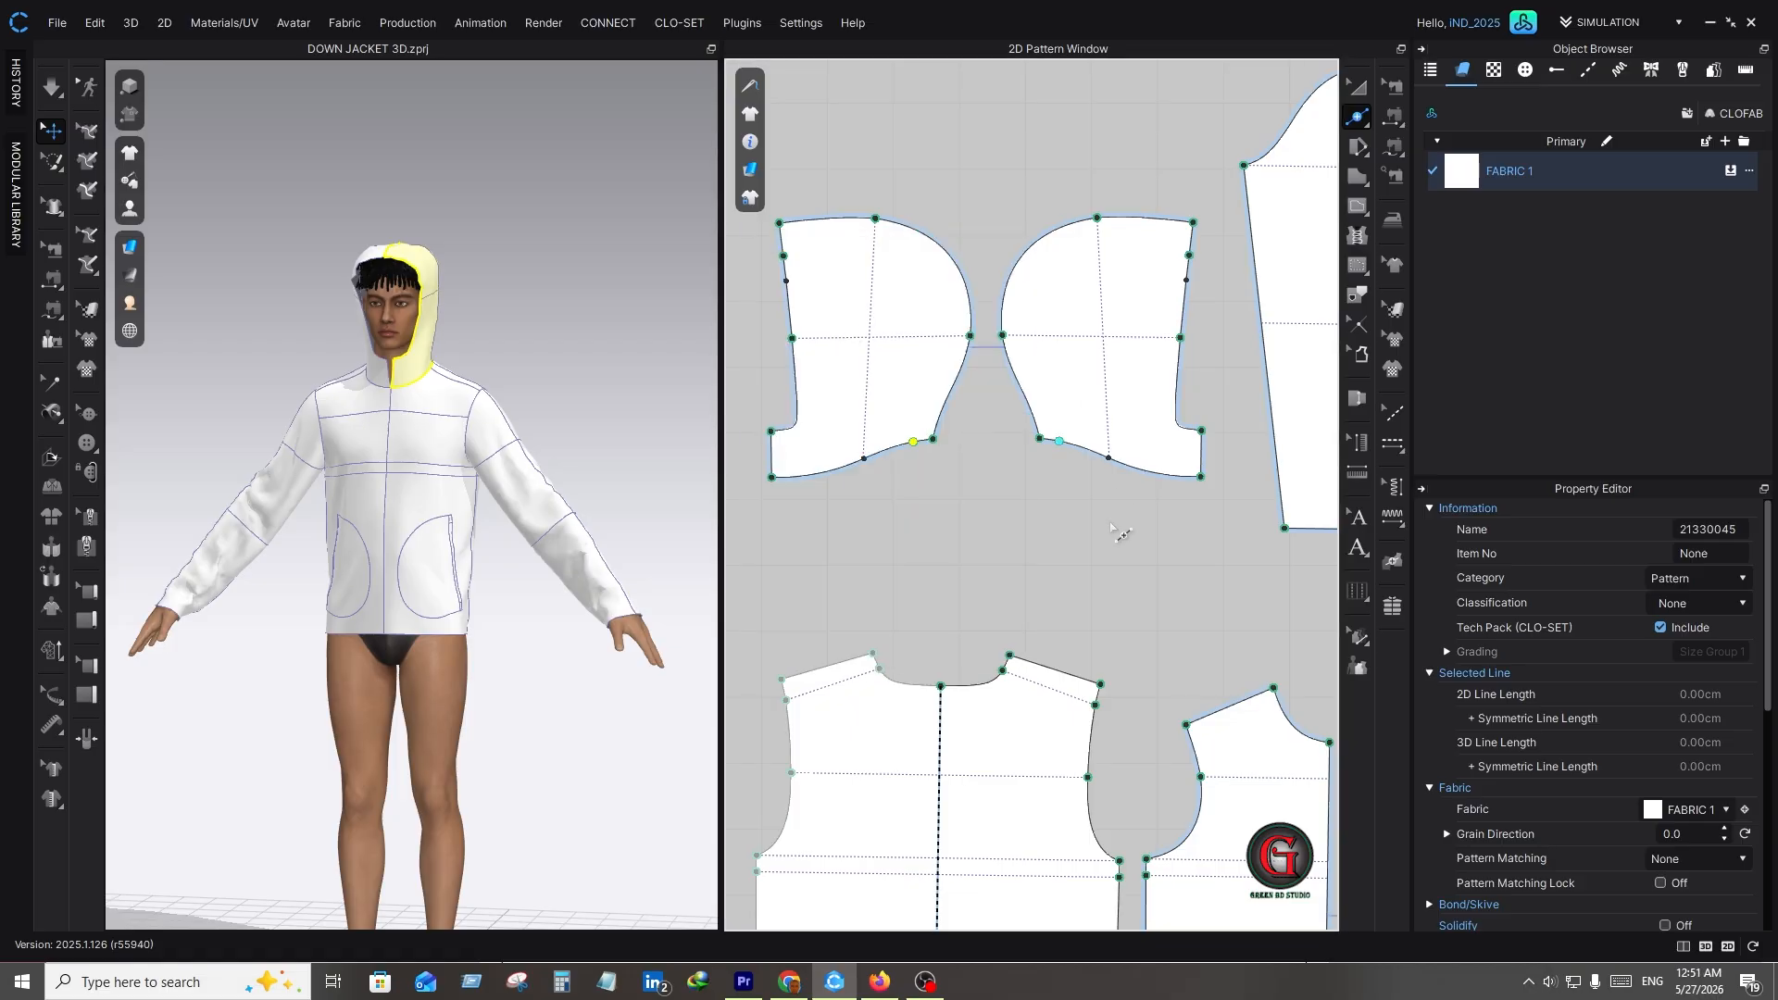
pyautogui.rightClick(1070, 566)
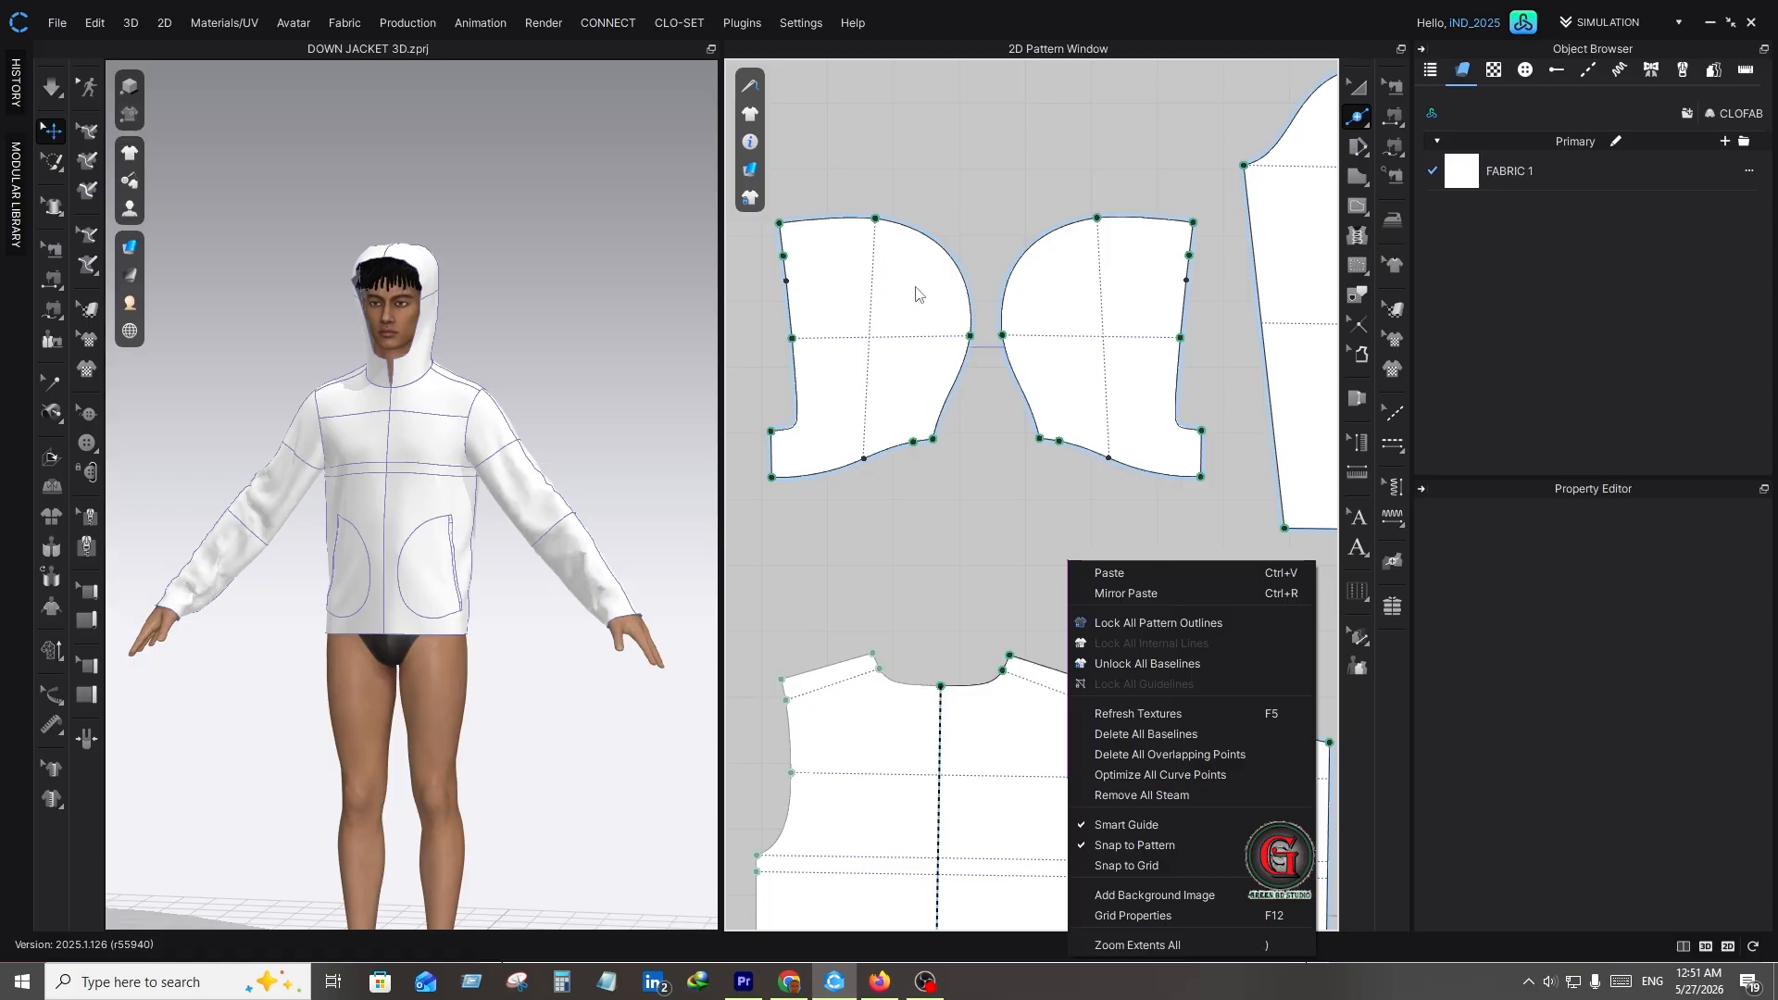
pyautogui.click(892, 259)
# - Convert the segment points on the hood's crown and back outline to curve points with Maintain Curve
pyautogui.press('z')
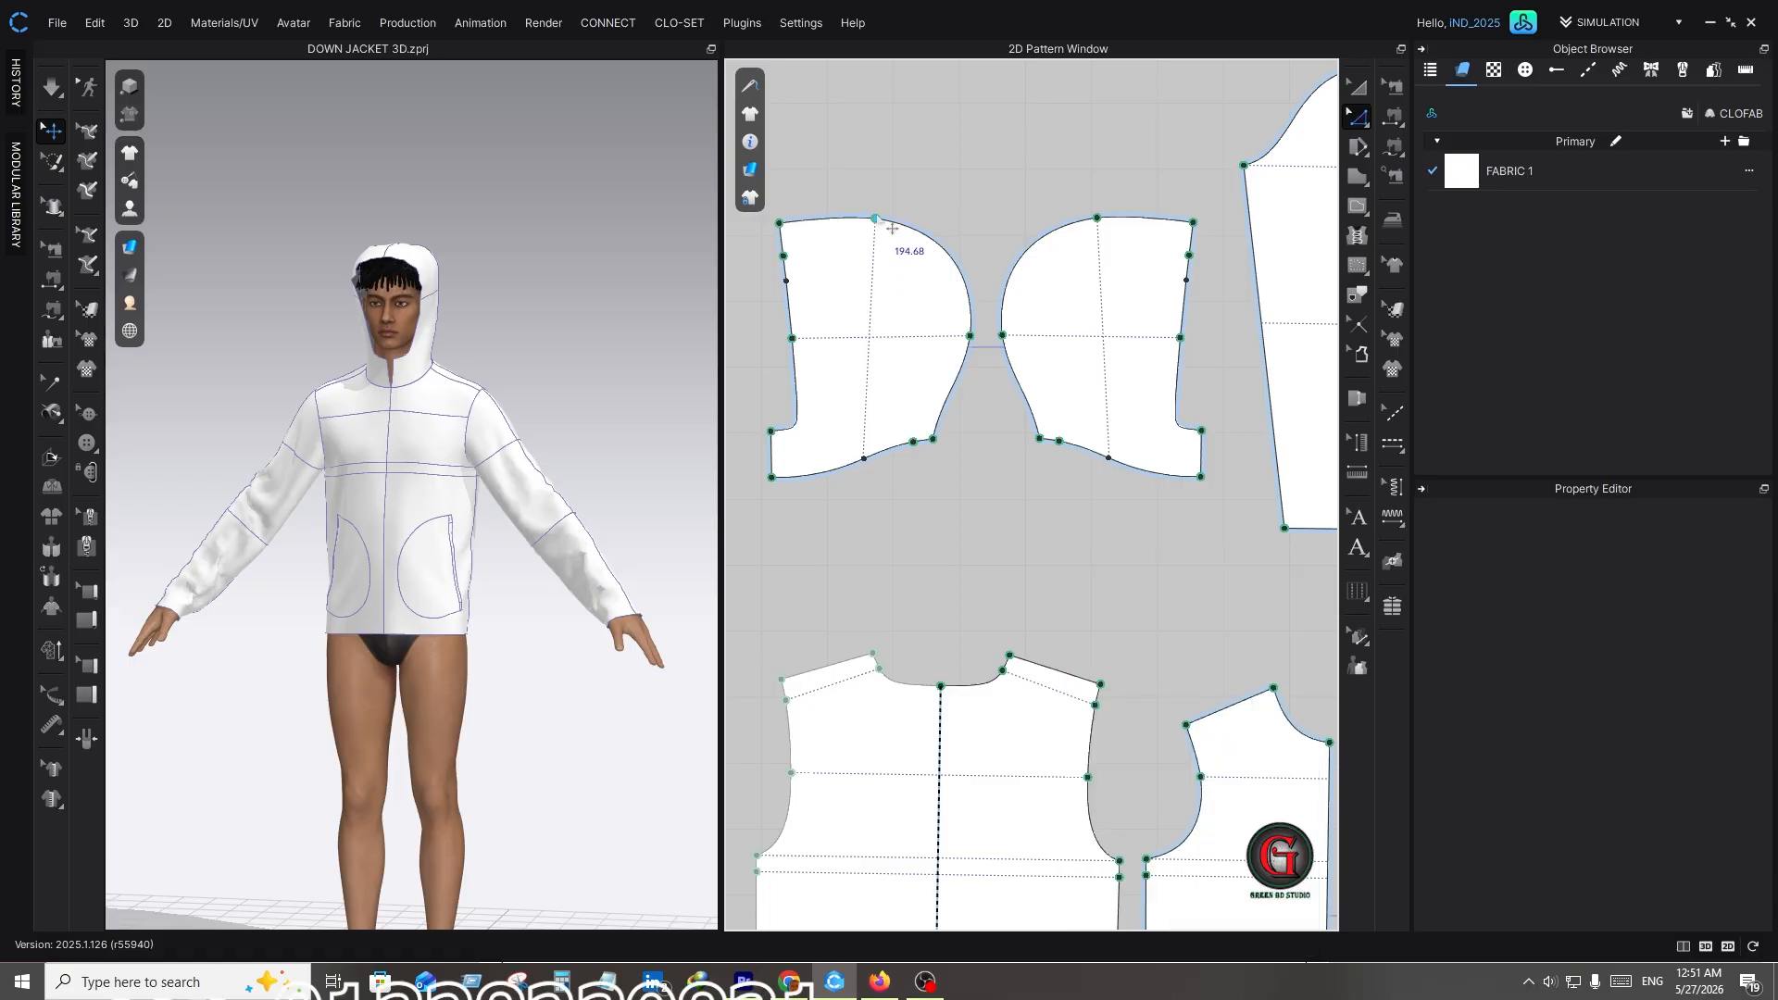
pyautogui.click(876, 219)
pyautogui.rightClick(876, 218)
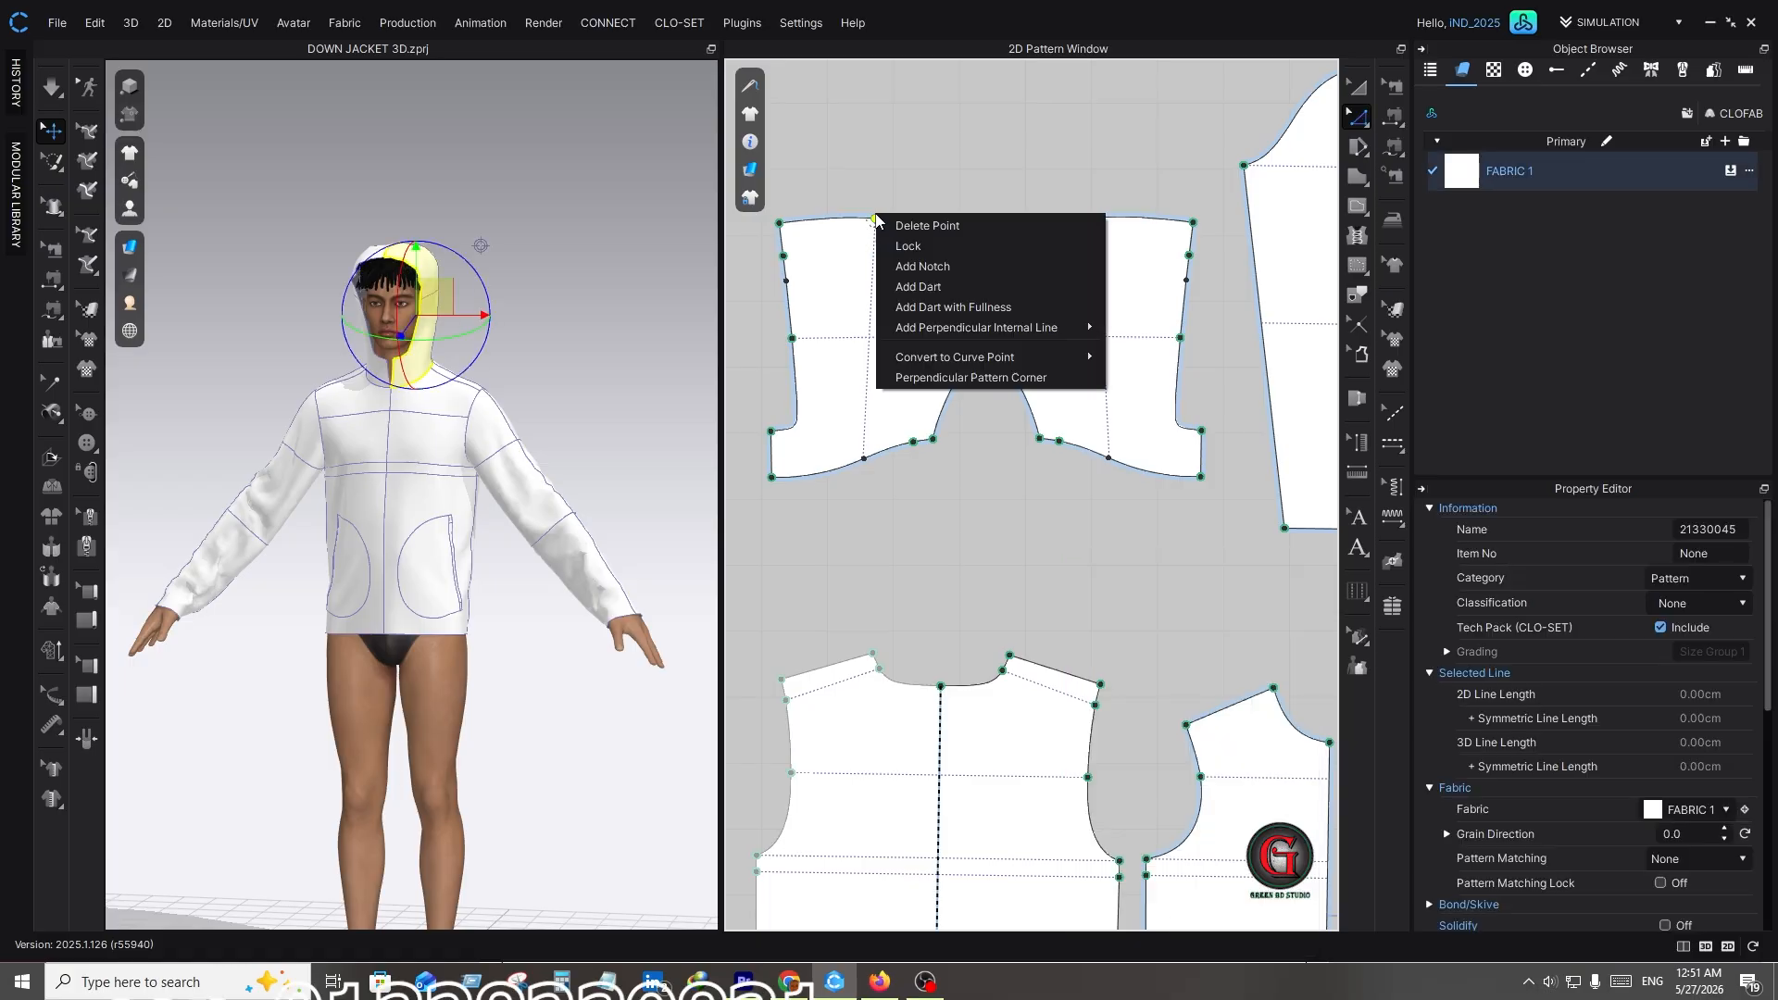
pyautogui.moveTo(965, 359)
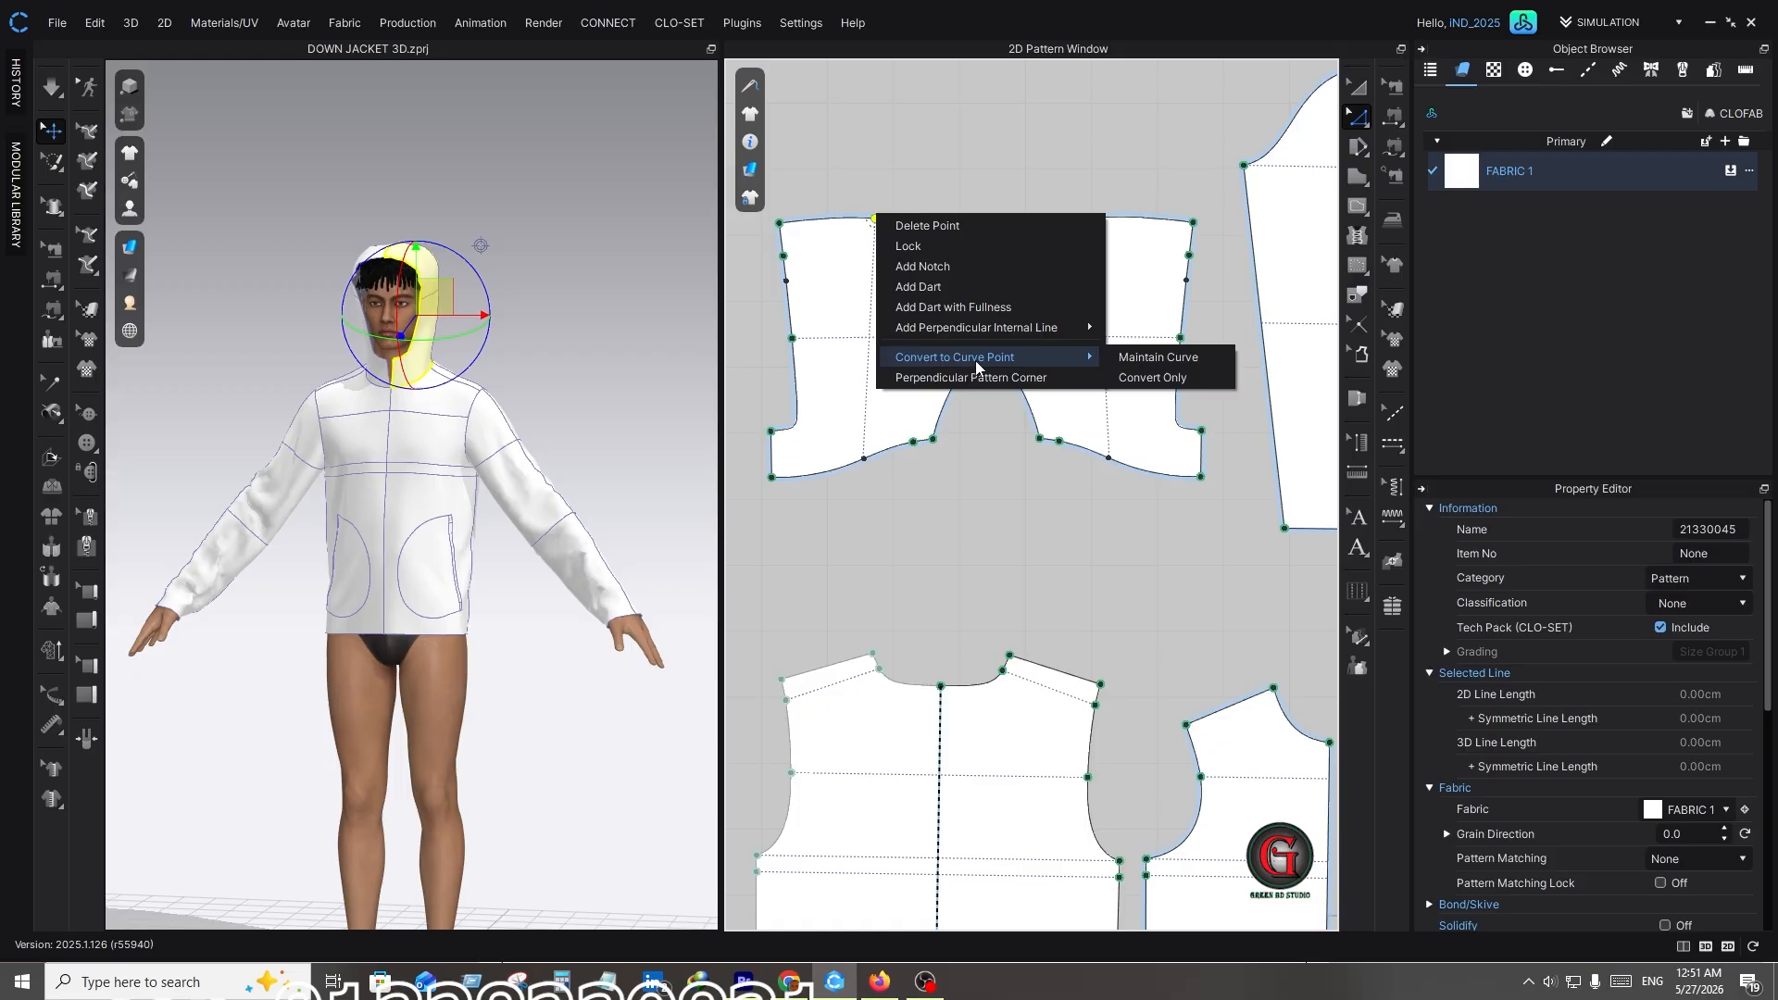
pyautogui.click(1147, 363)
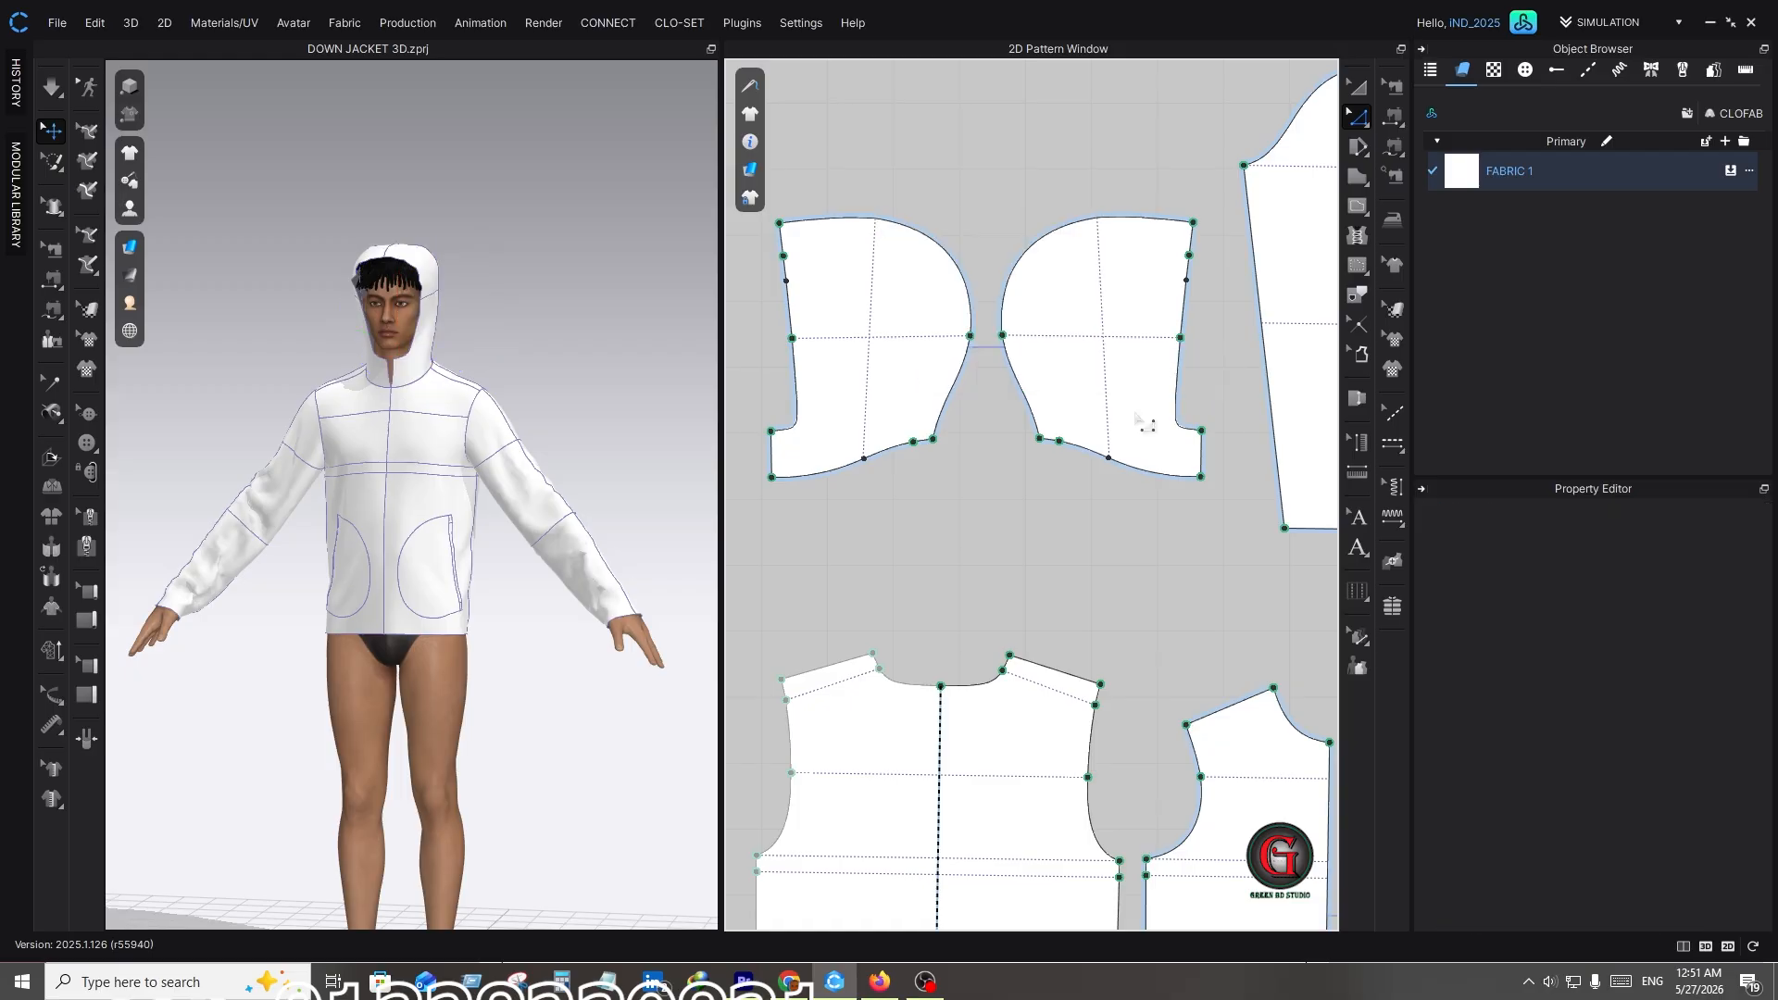
pyautogui.click(982, 346)
pyautogui.rightClick(970, 336)
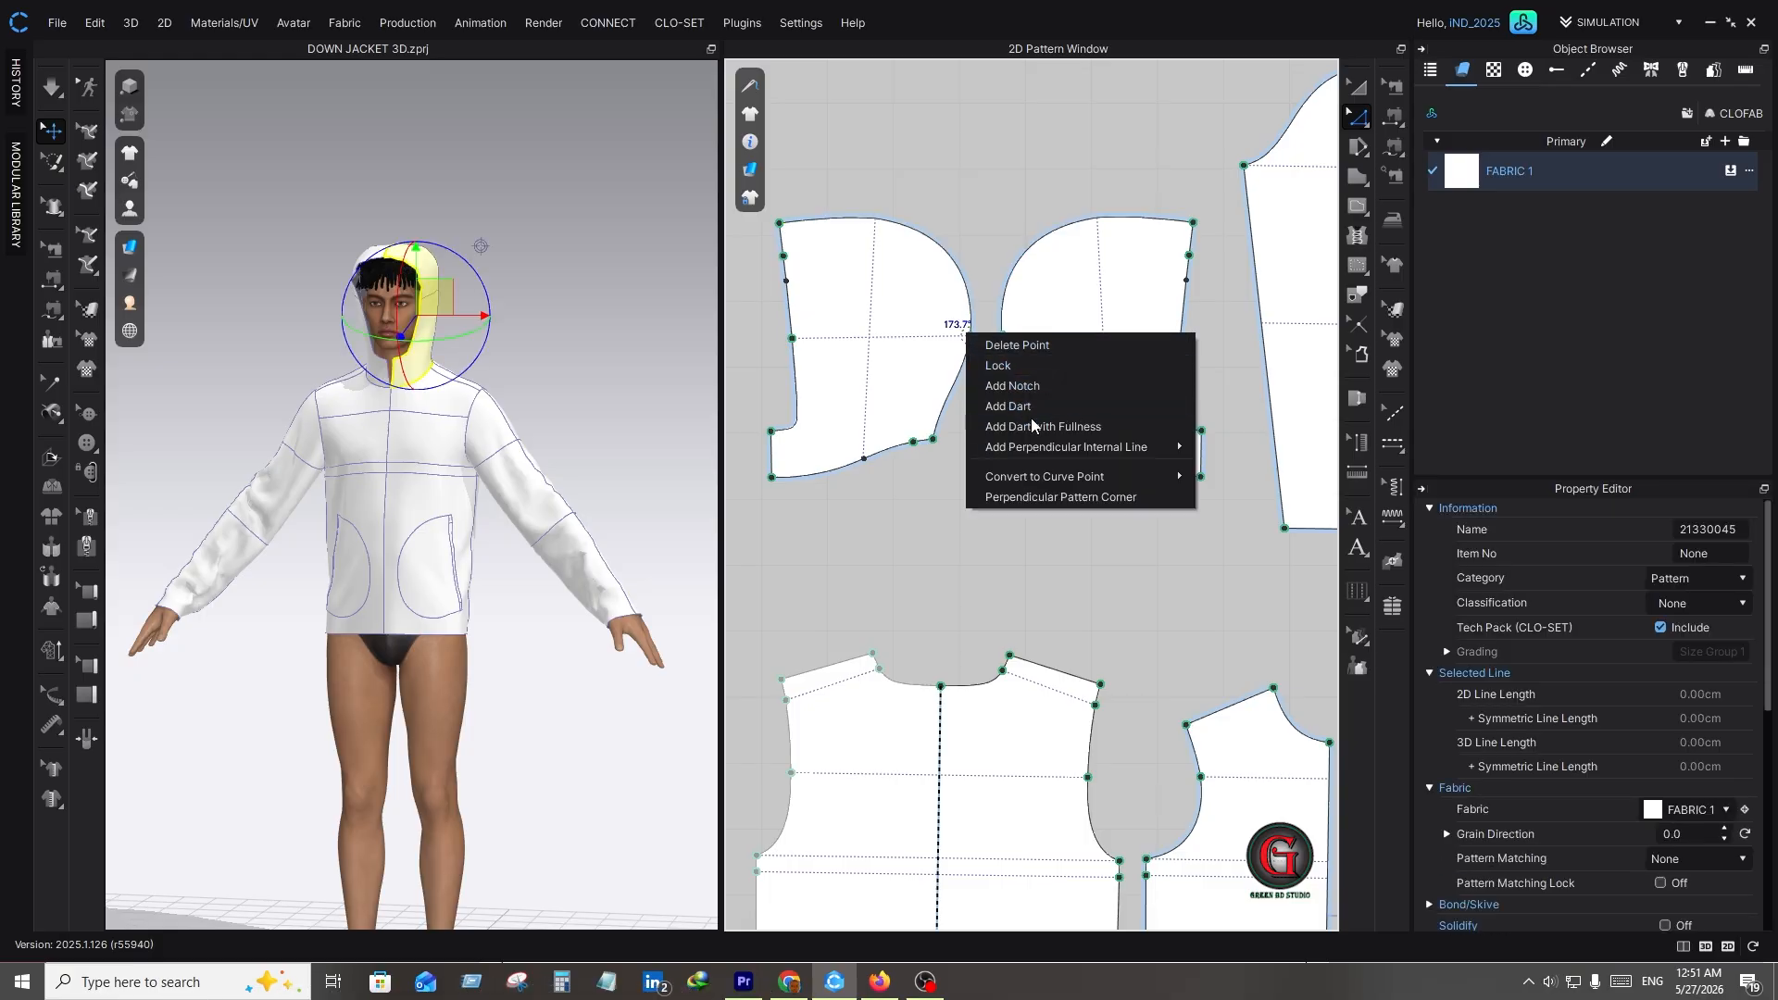
pyautogui.moveTo(1080, 477)
pyautogui.click(1234, 475)
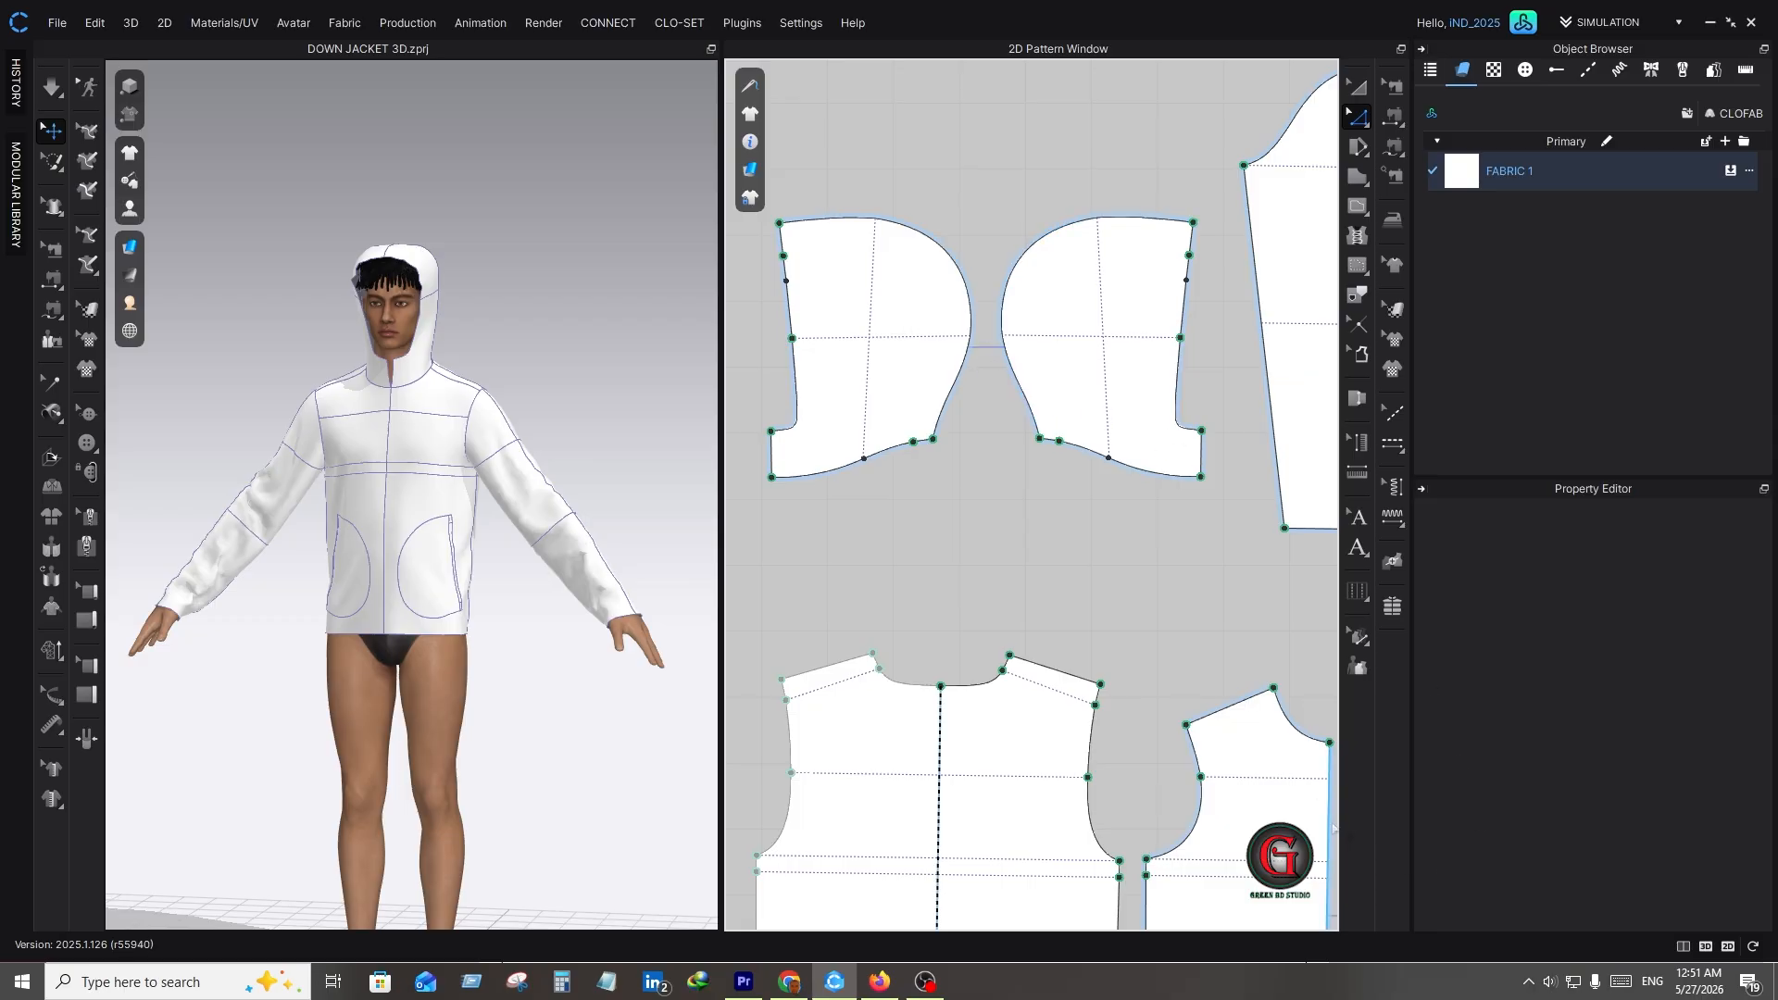
# - Offset the hood's crown and back curve as one internal line at 5 cm, extended to the edges
pyautogui.rightClick(960, 281)
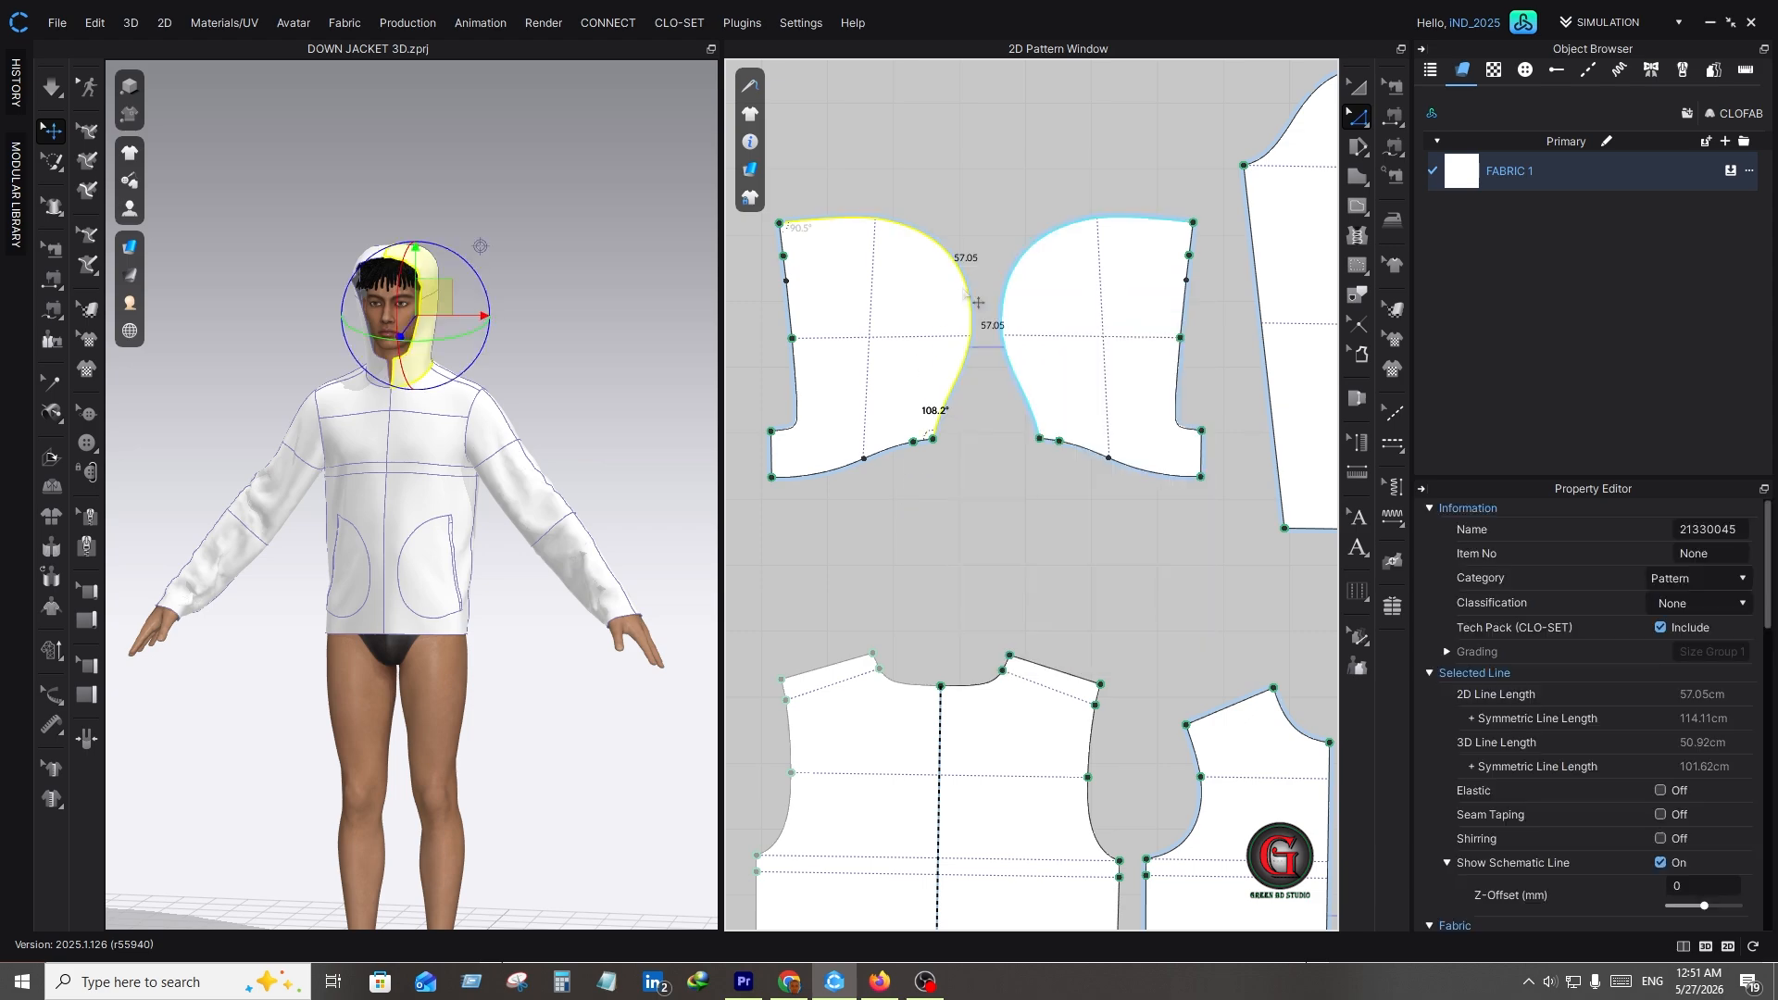
pyautogui.click(965, 293)
pyautogui.rightClick(963, 289)
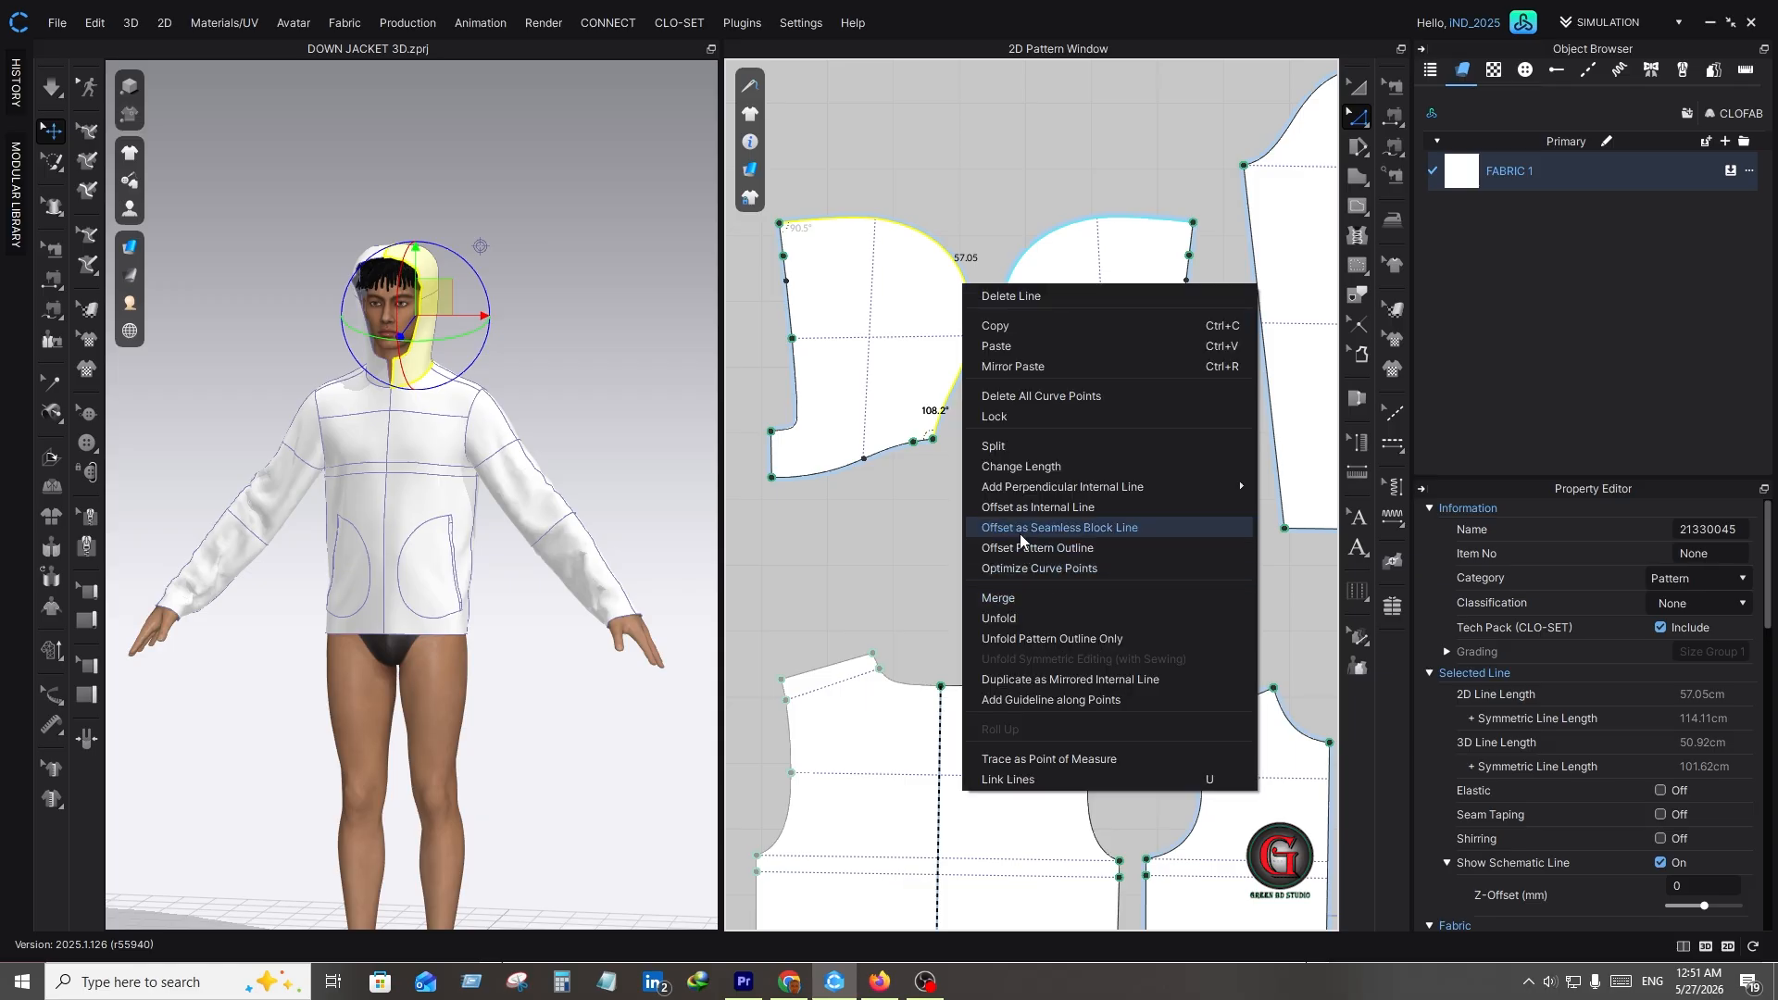
pyautogui.click(1086, 507)
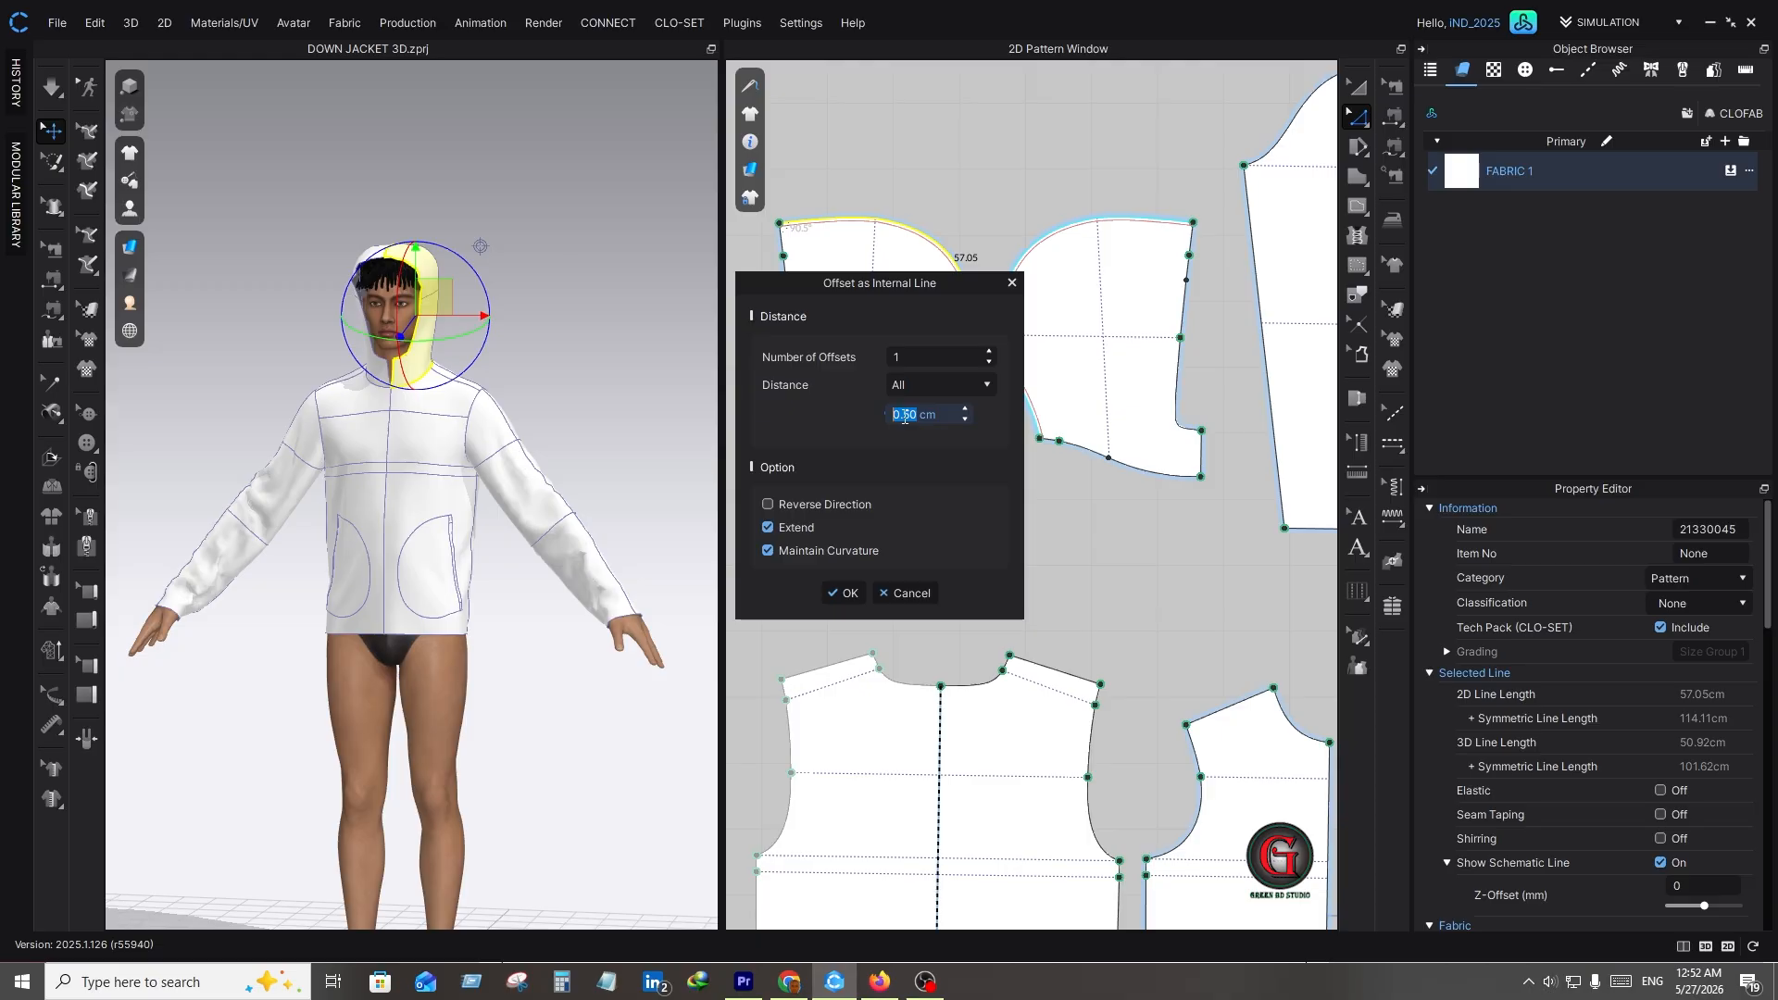
pyautogui.write('5.')
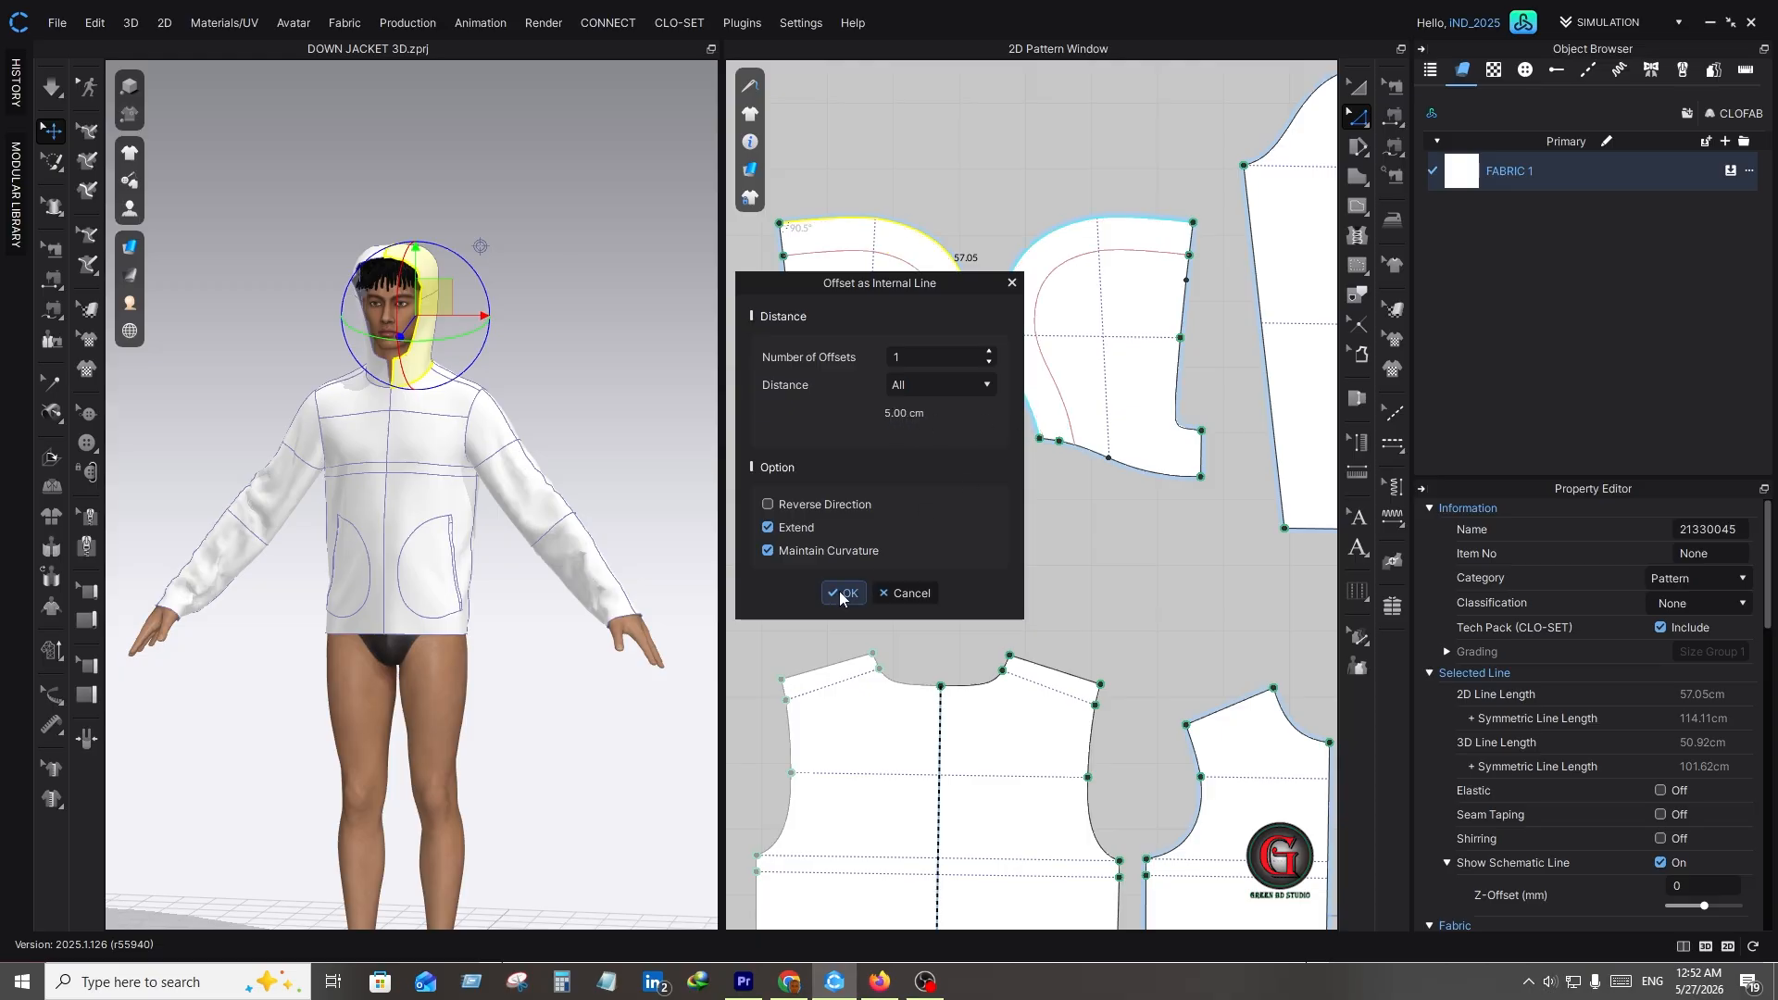
pyautogui.click(838, 592)
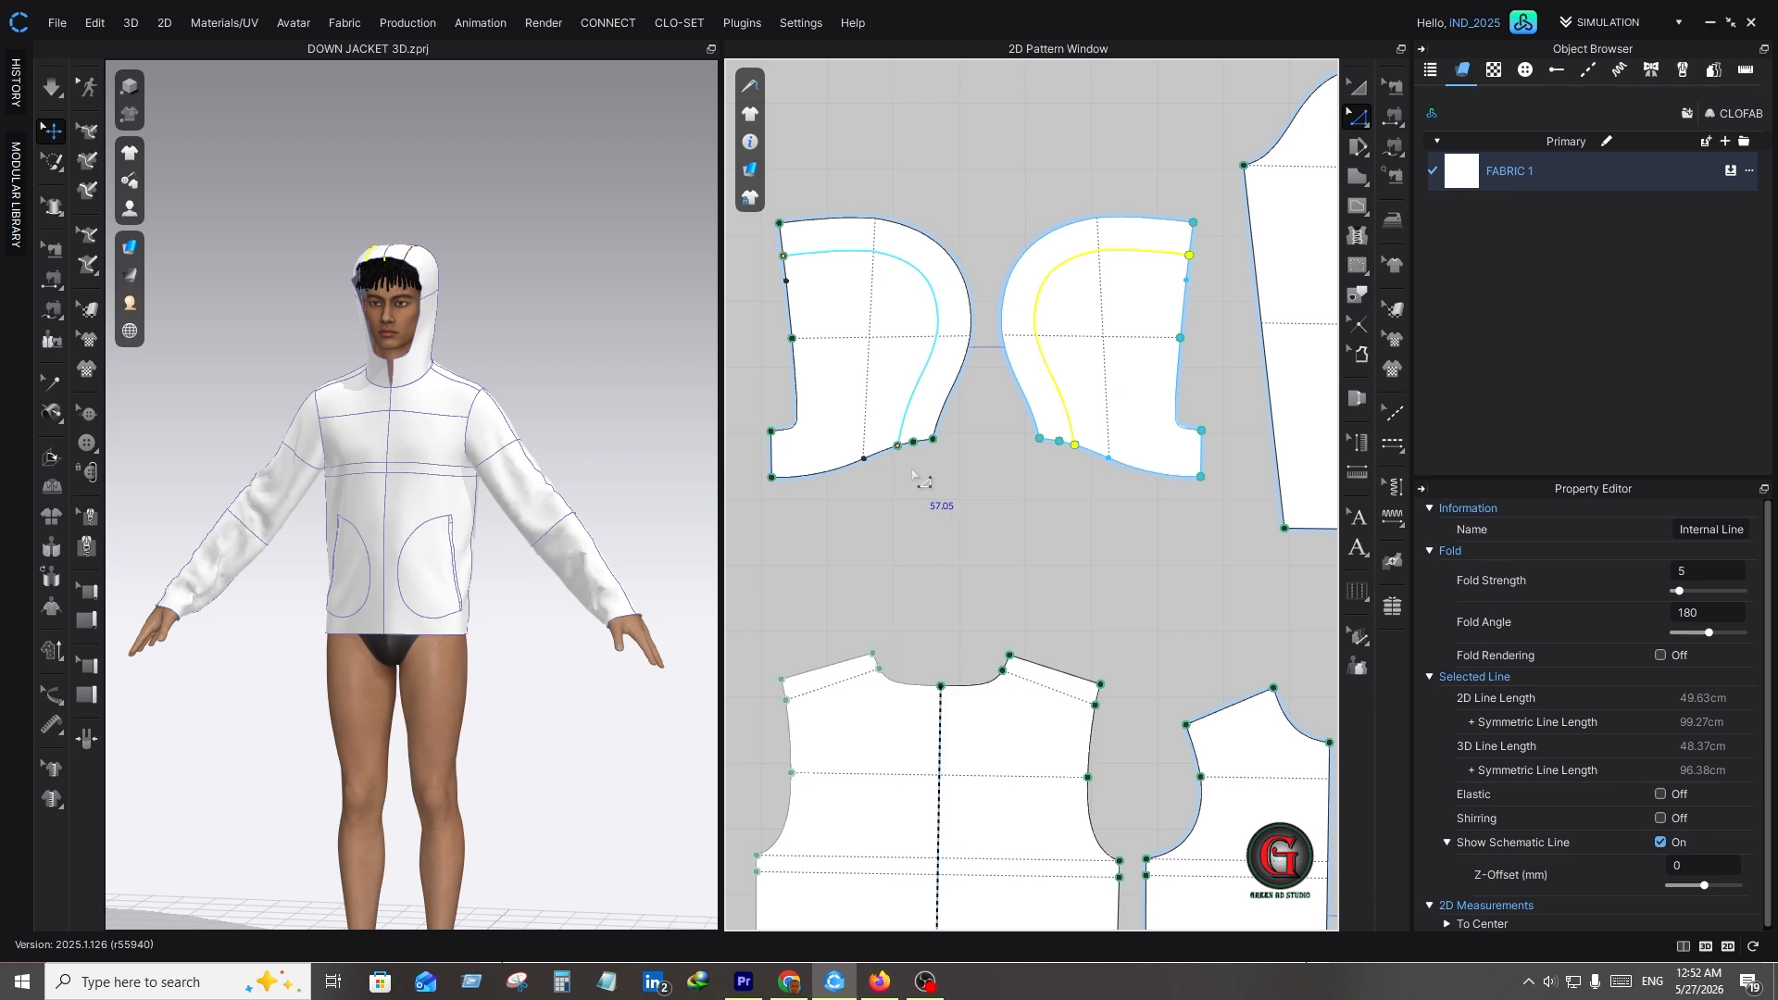
# - Move the lower end of the hood's internal line onto the 3 cm split point on the neckline
pyautogui.scroll(5, 921, 480)
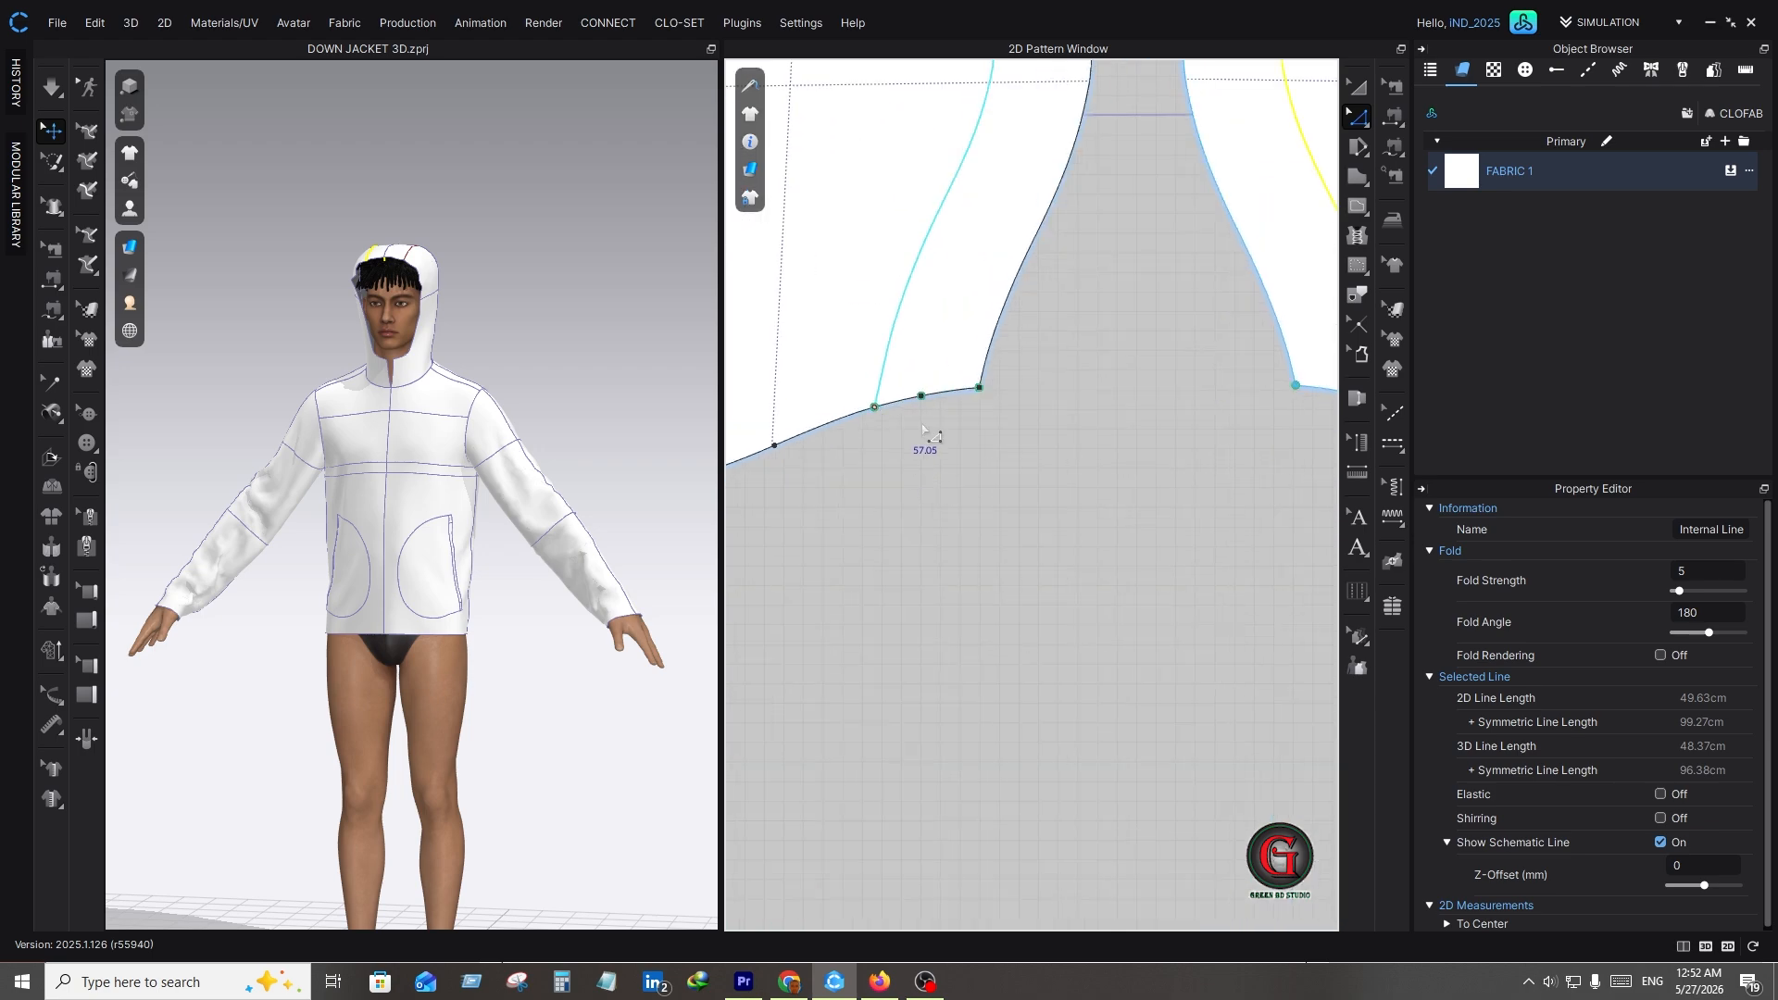
pyautogui.click(963, 497)
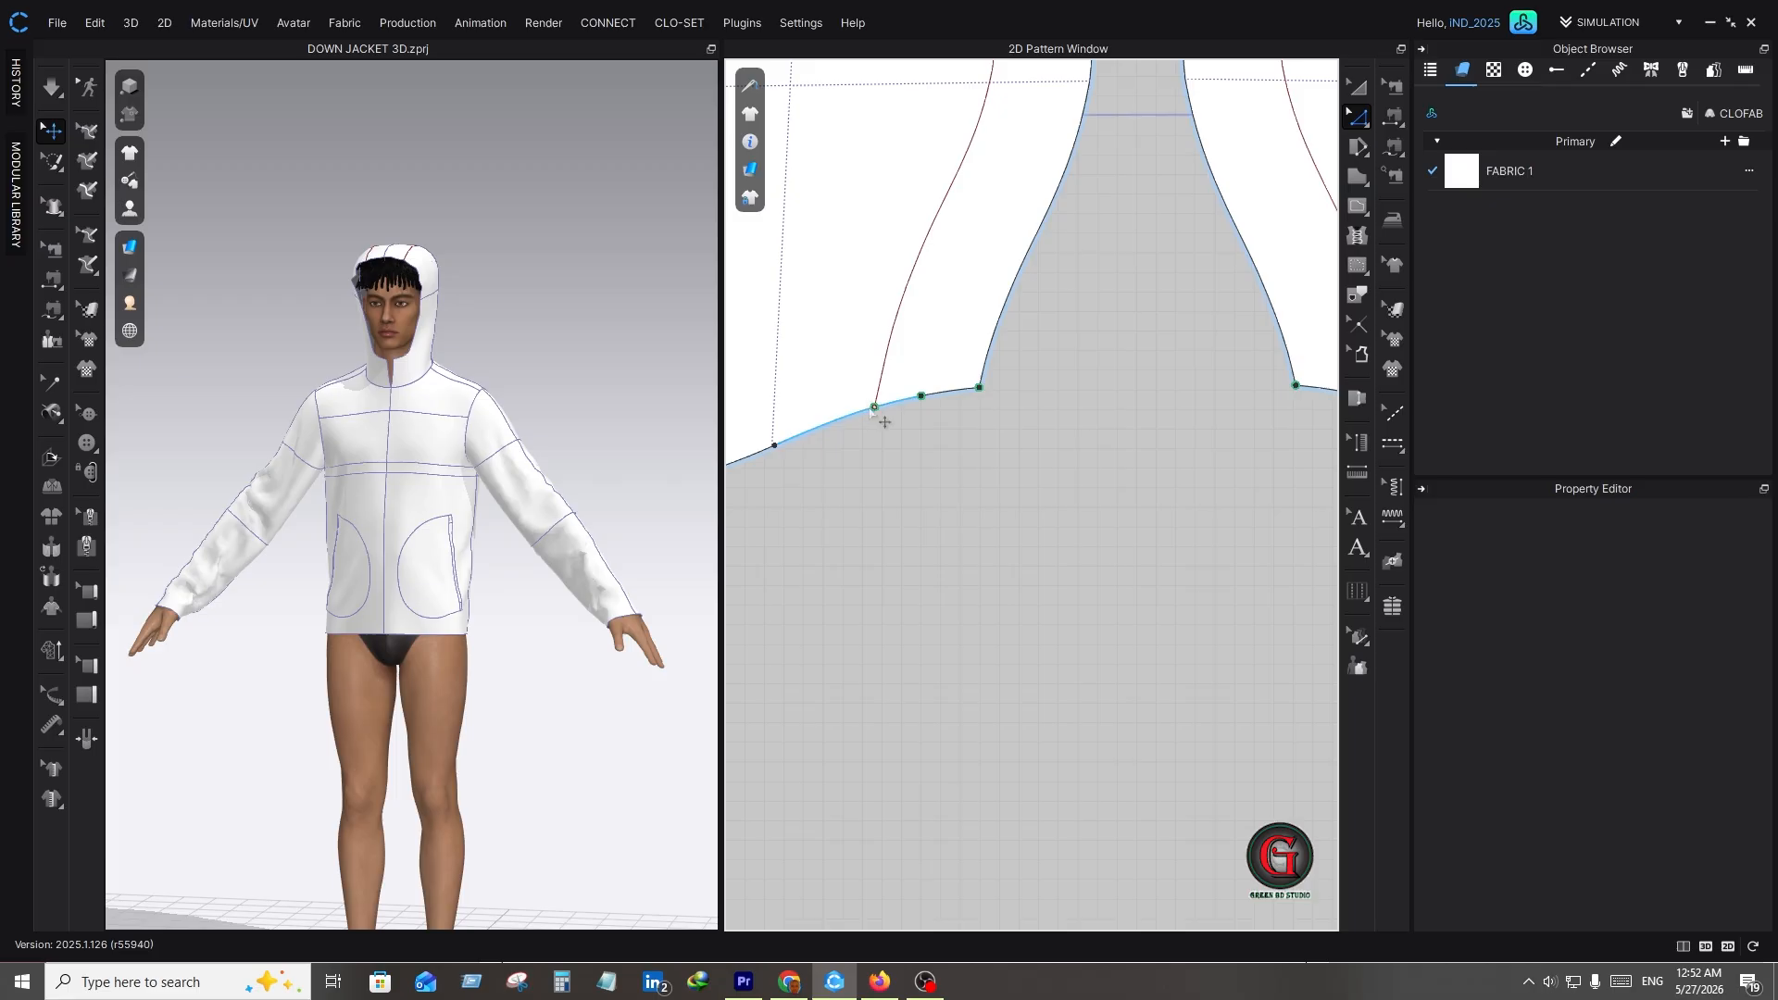
pyautogui.moveTo(874, 408); pyautogui.dragTo(914, 400)
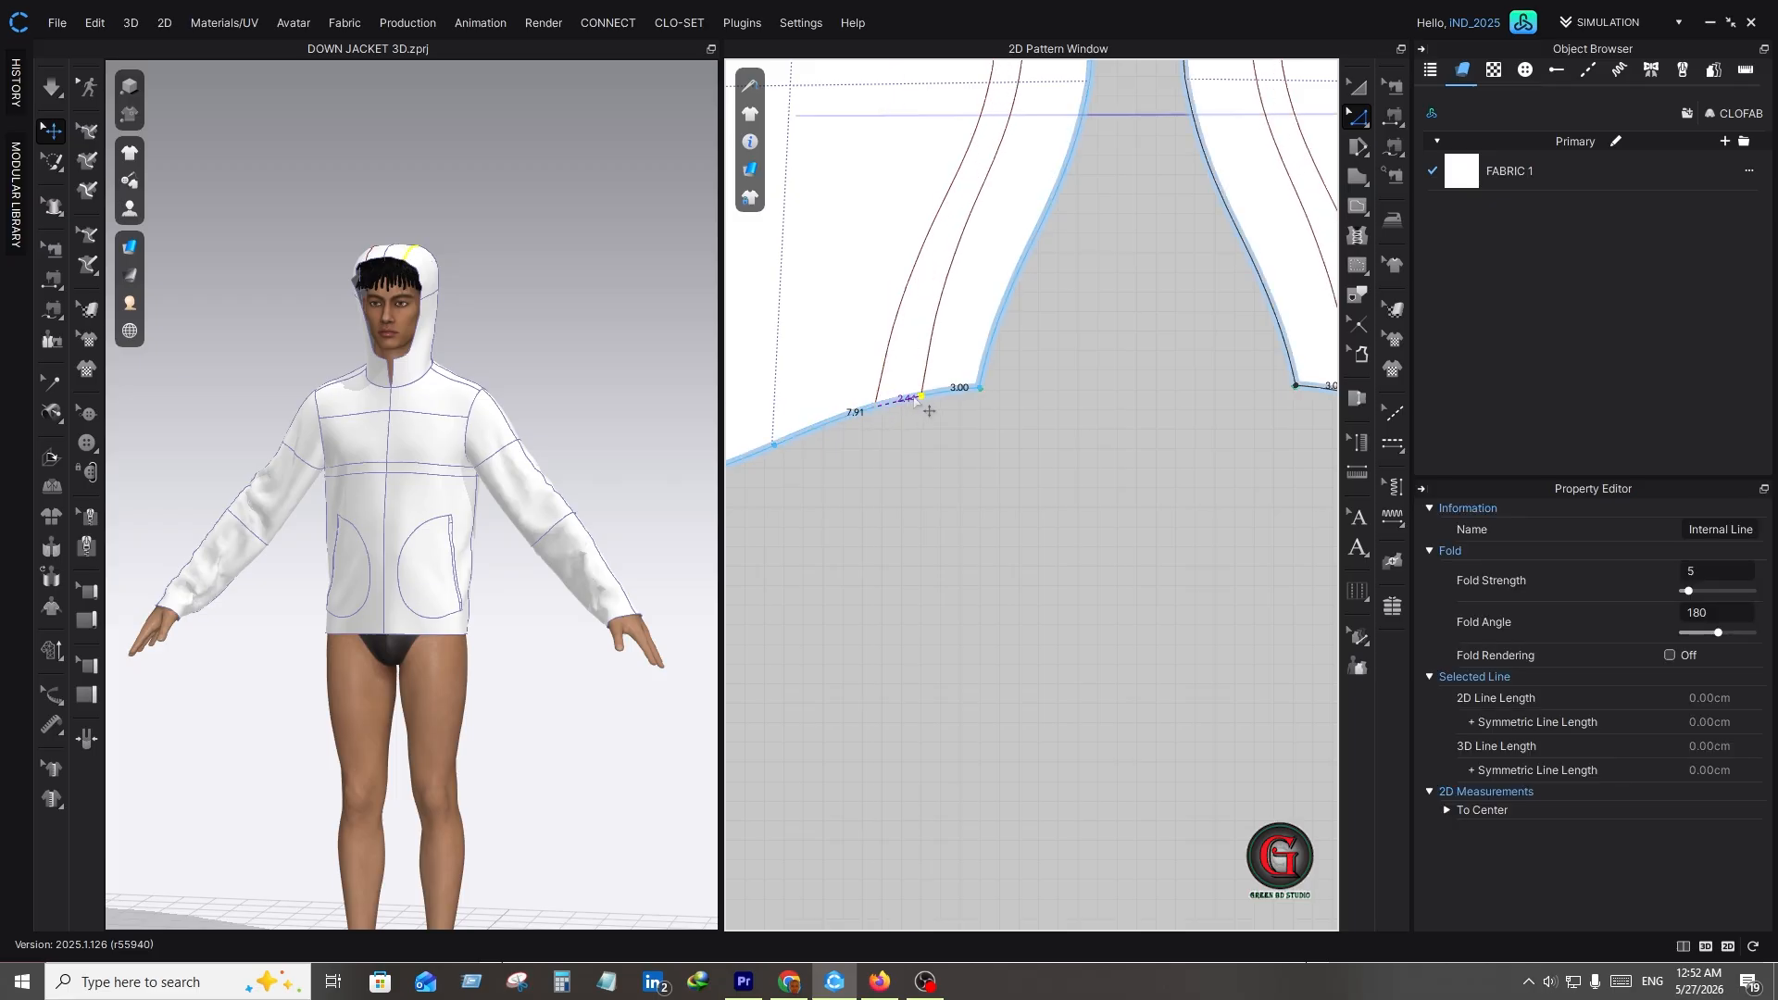
pyautogui.scroll(-5, 1040, 517)
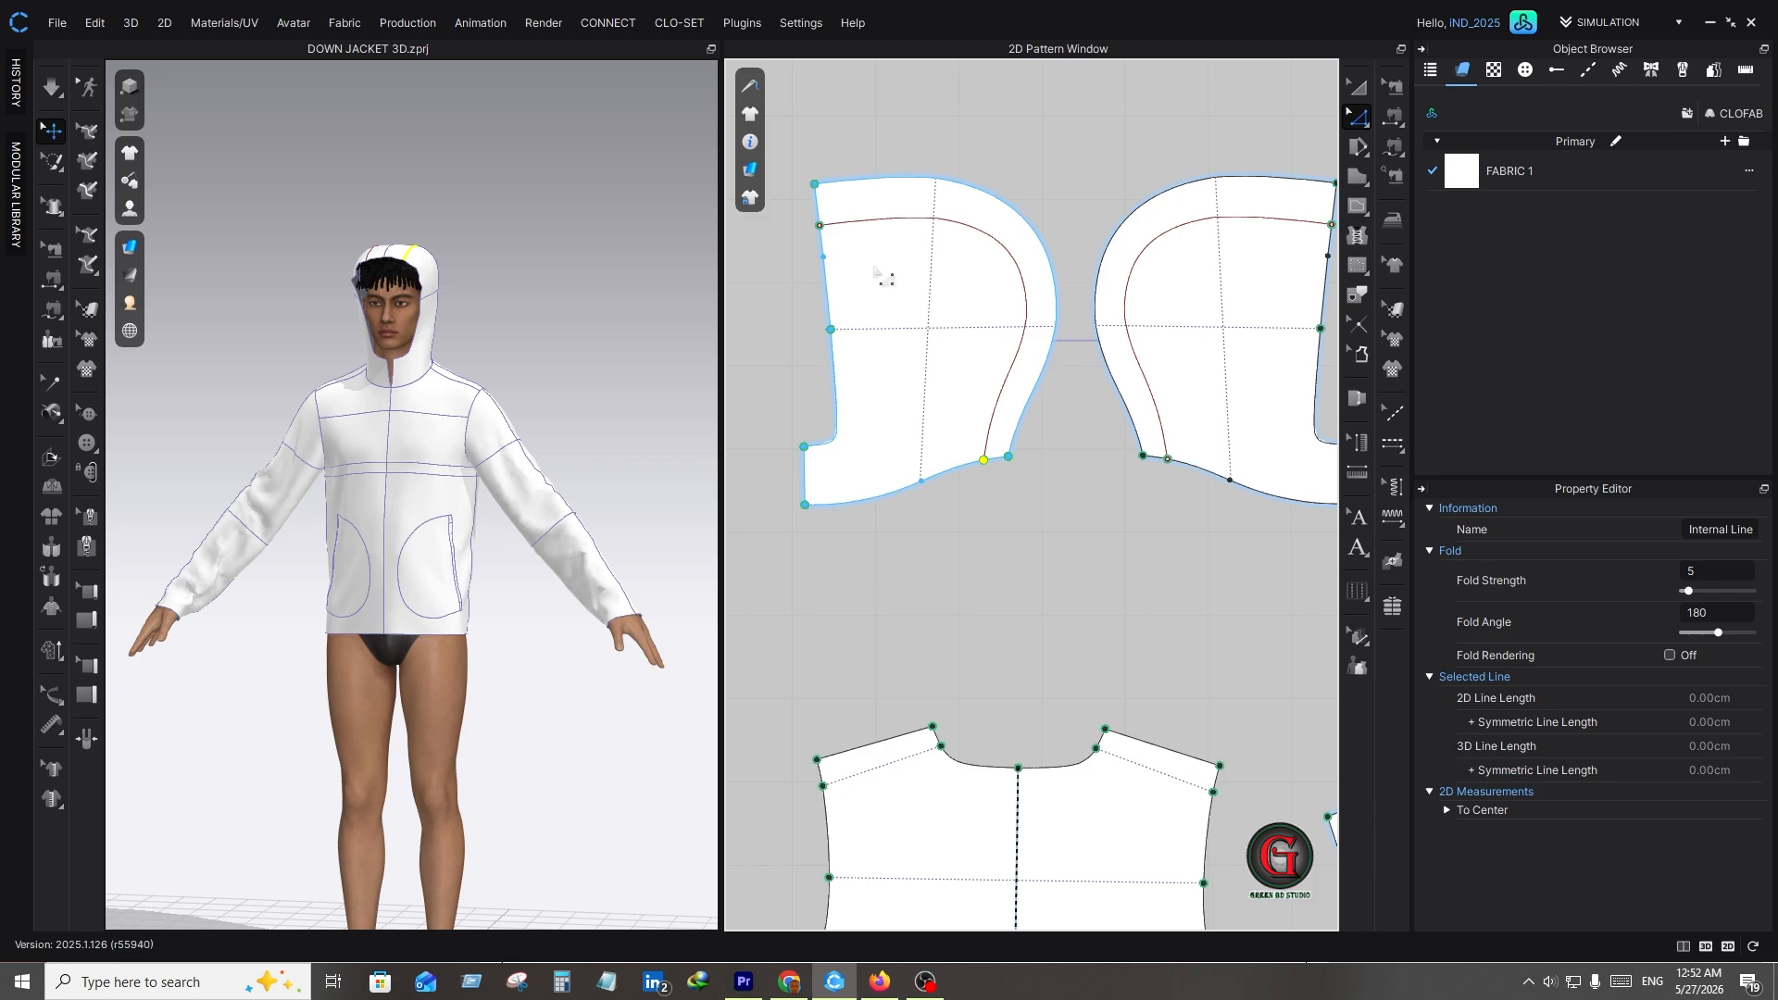
# - Cut and sew the hood pieces along the curved internal line
pyautogui.click(1026, 297)
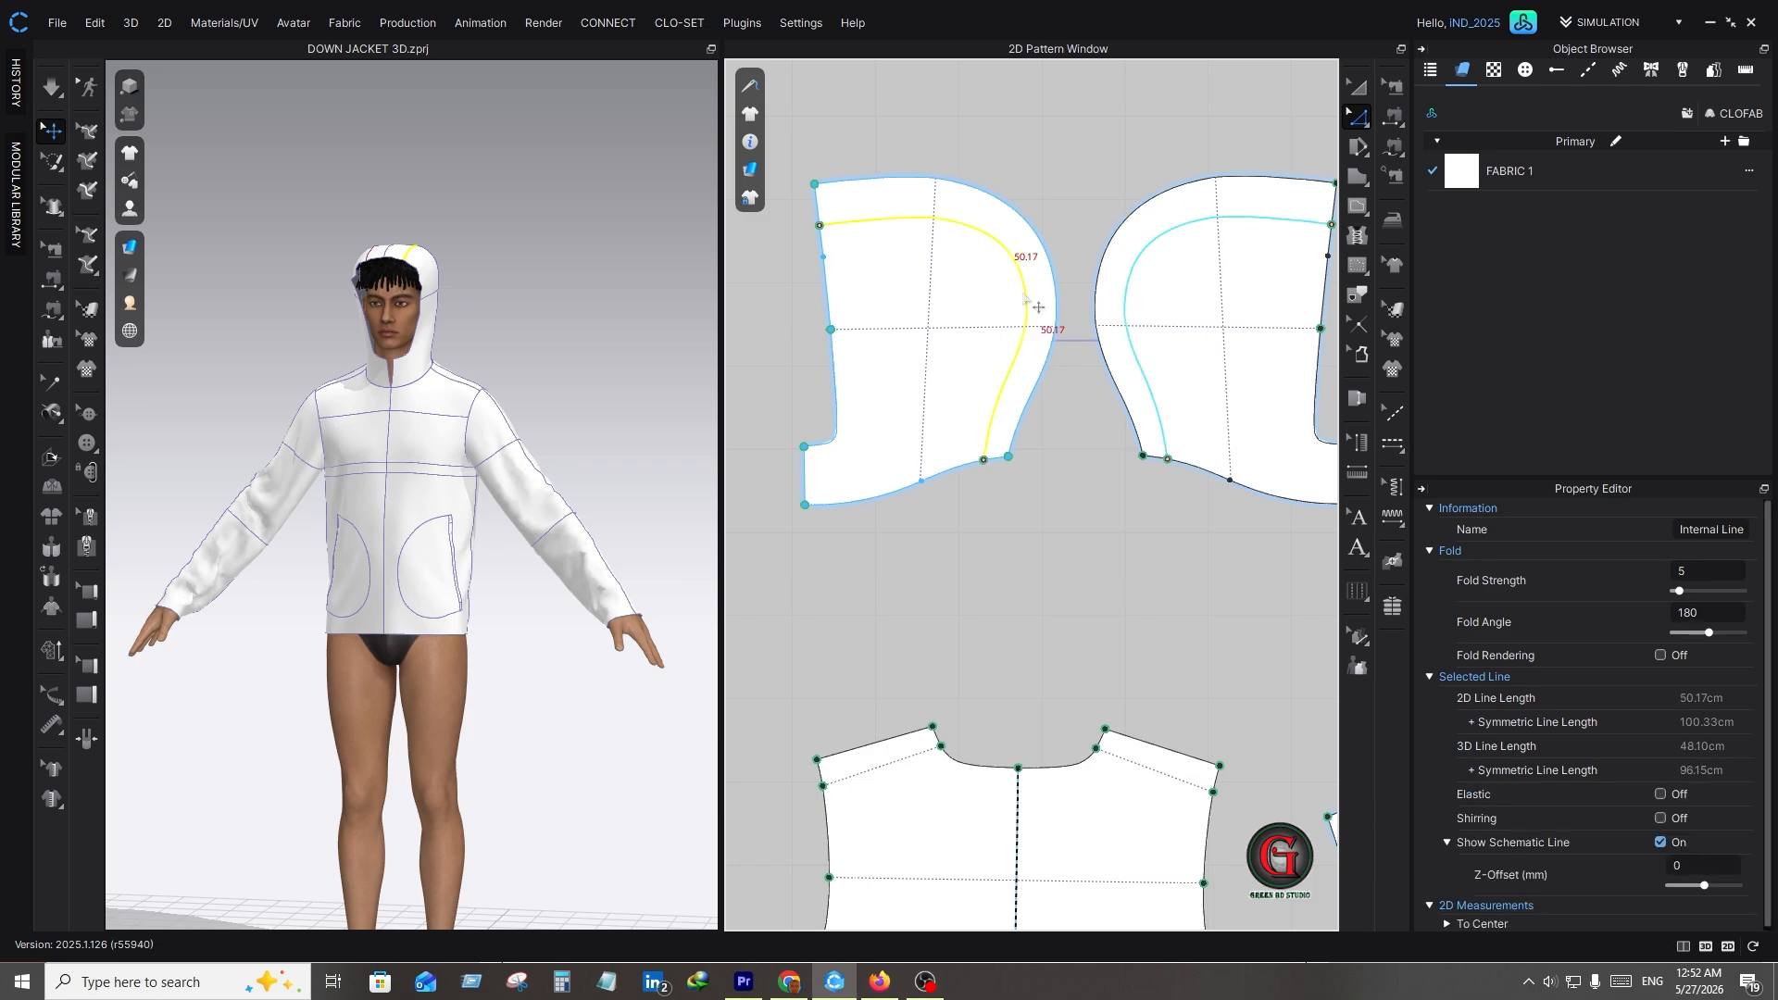
pyautogui.rightClick(1025, 297)
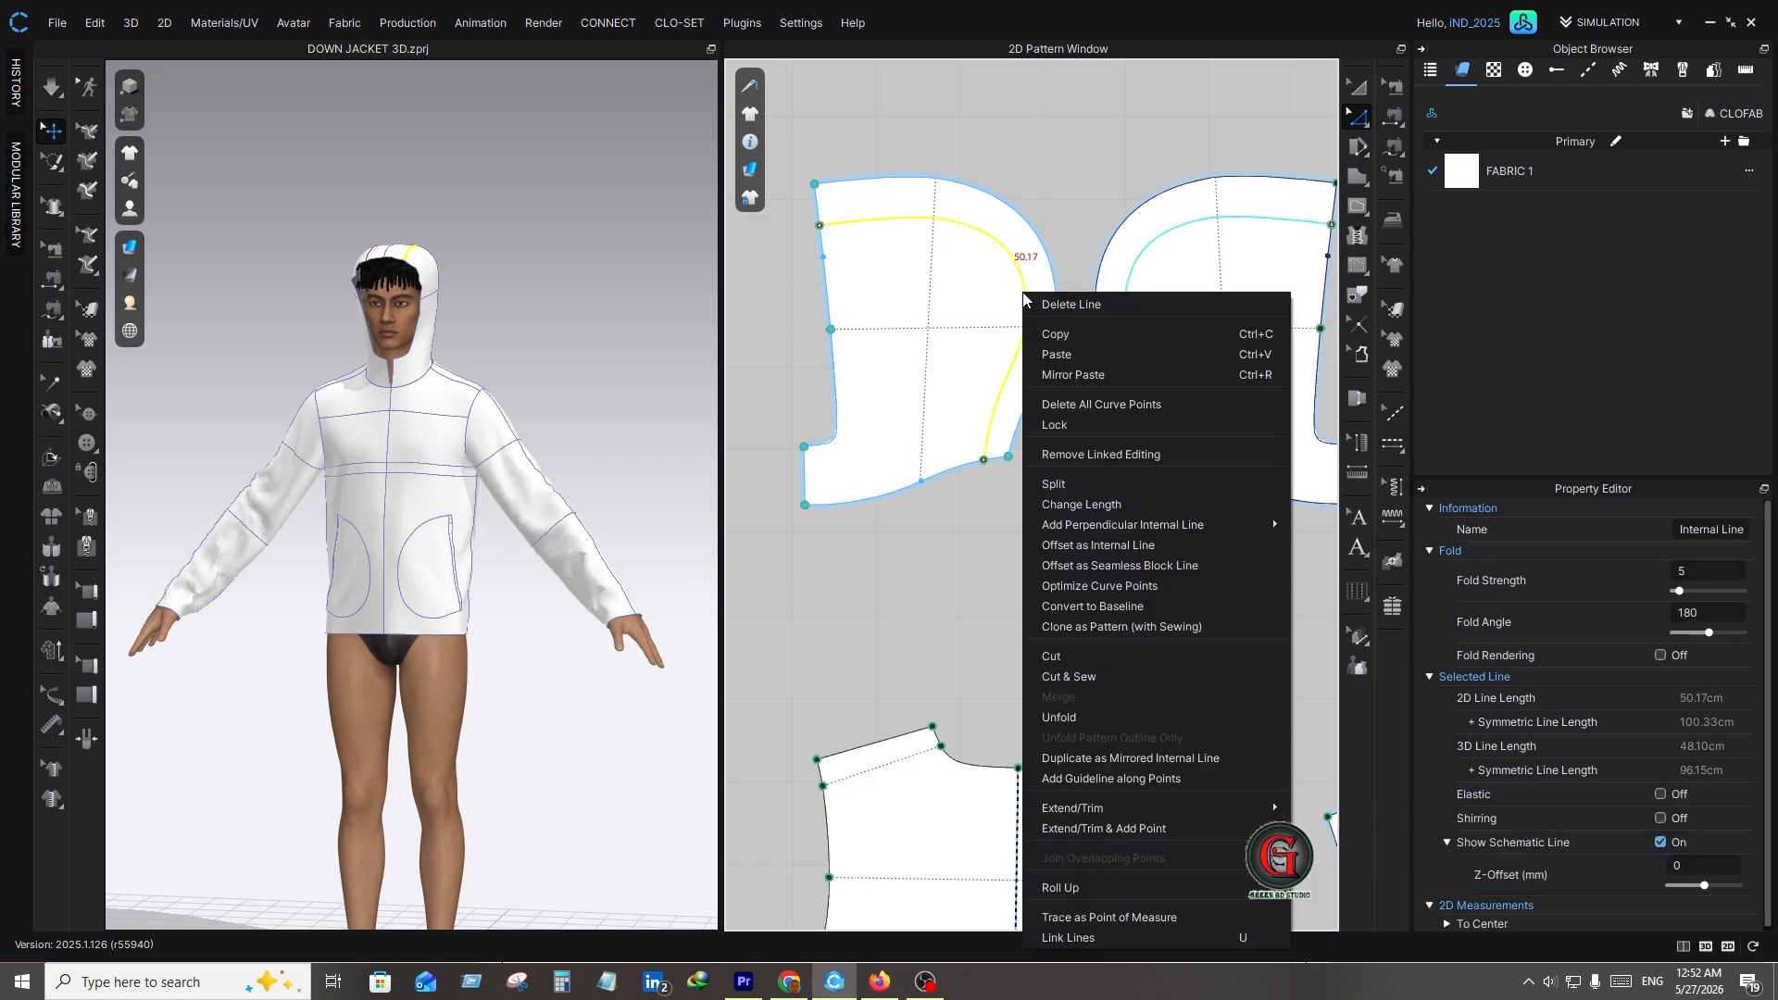
pyautogui.click(1067, 677)
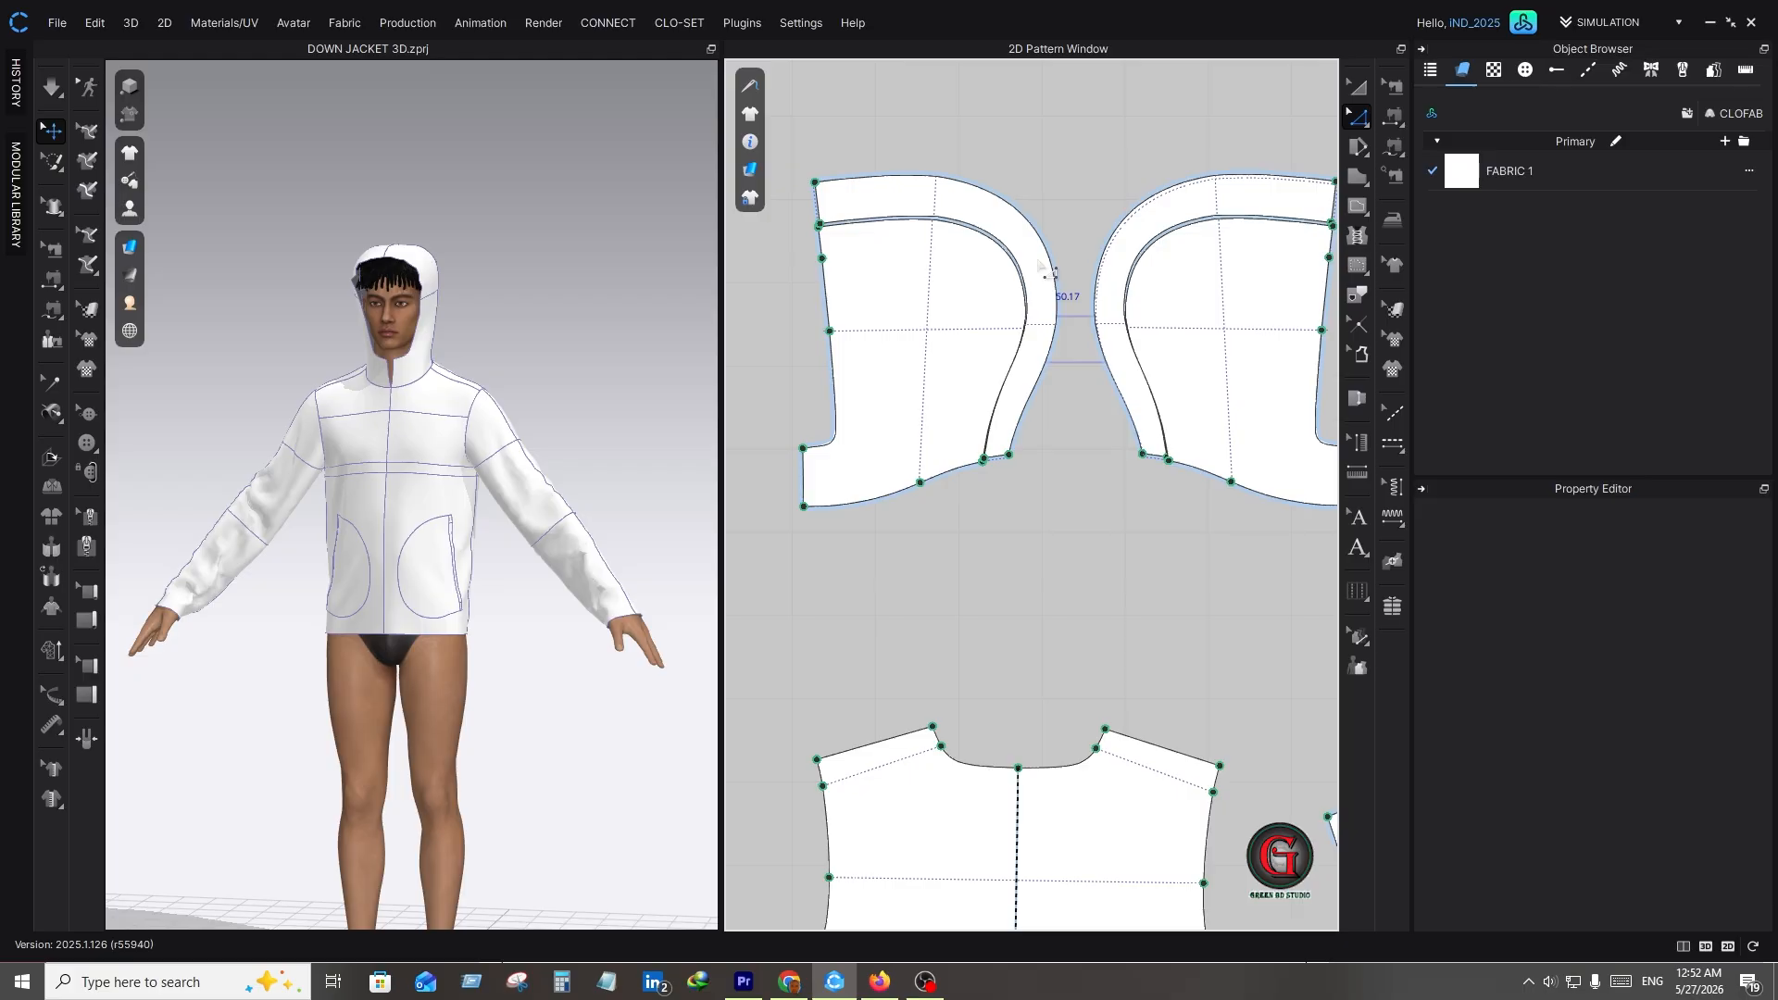
# - Move the cut hood strip away from its side panel in the 2D layout
pyautogui.press('a')
pyautogui.moveTo(1022, 234); pyautogui.dragTo(1061, 214)
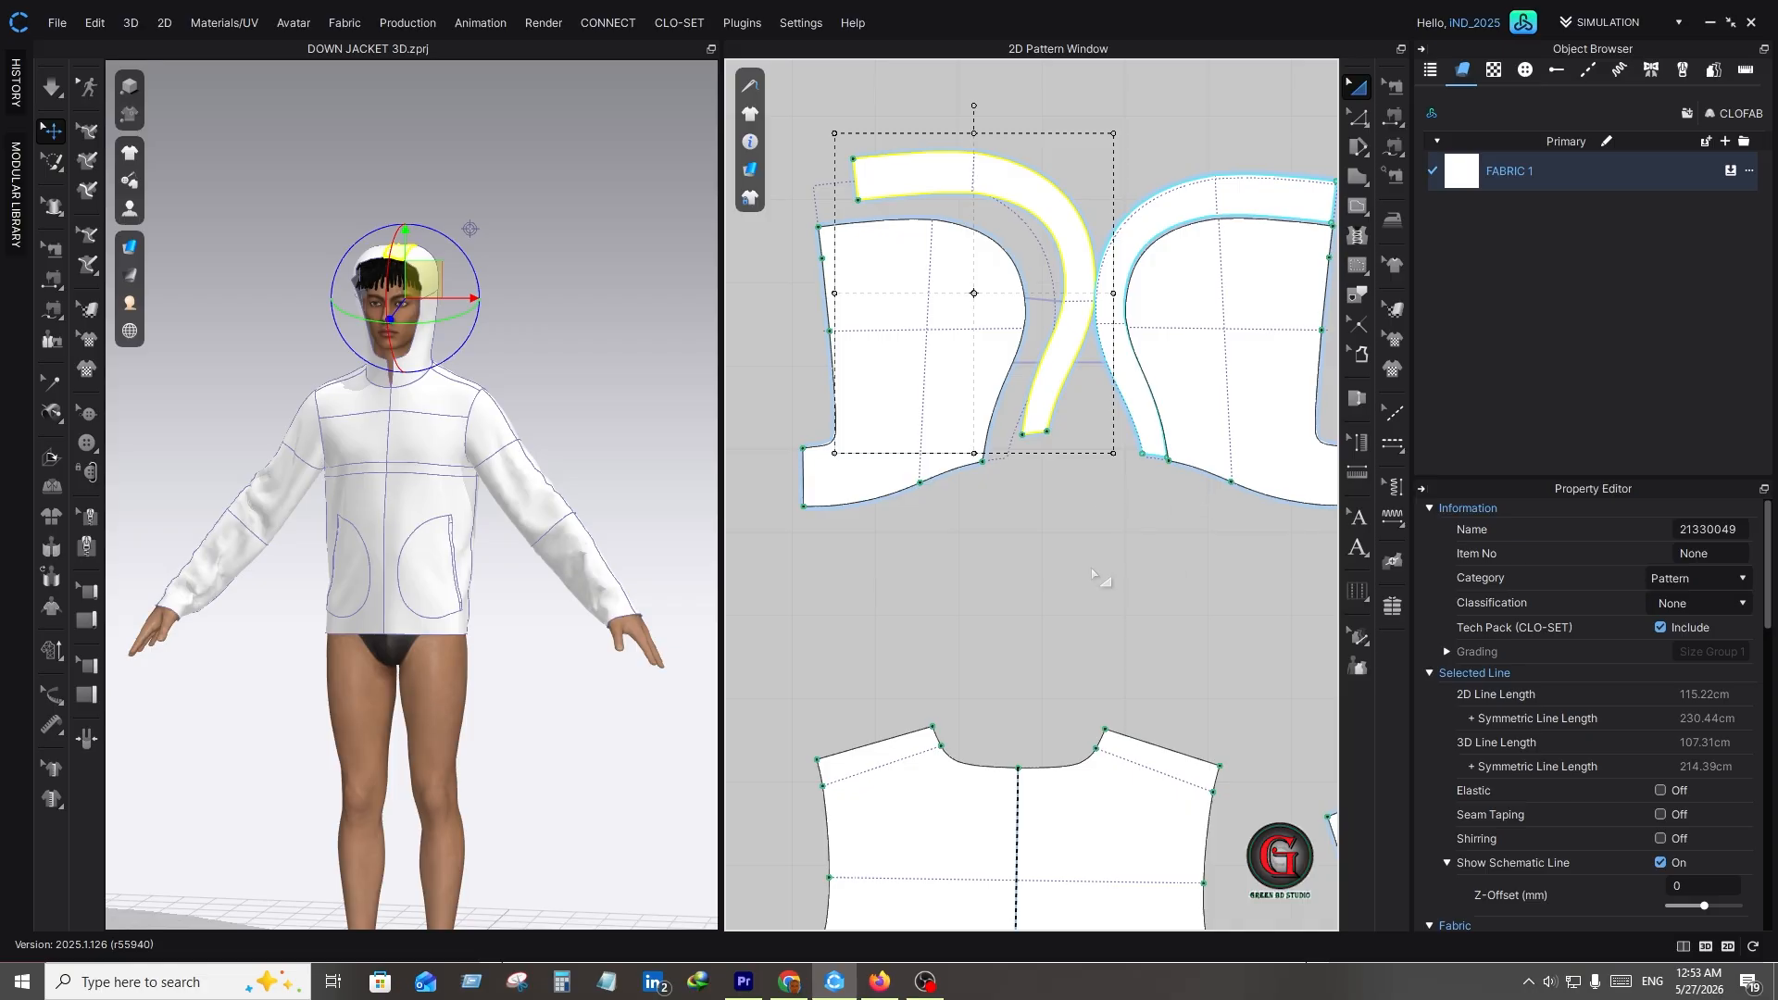
pyautogui.click(1074, 677)
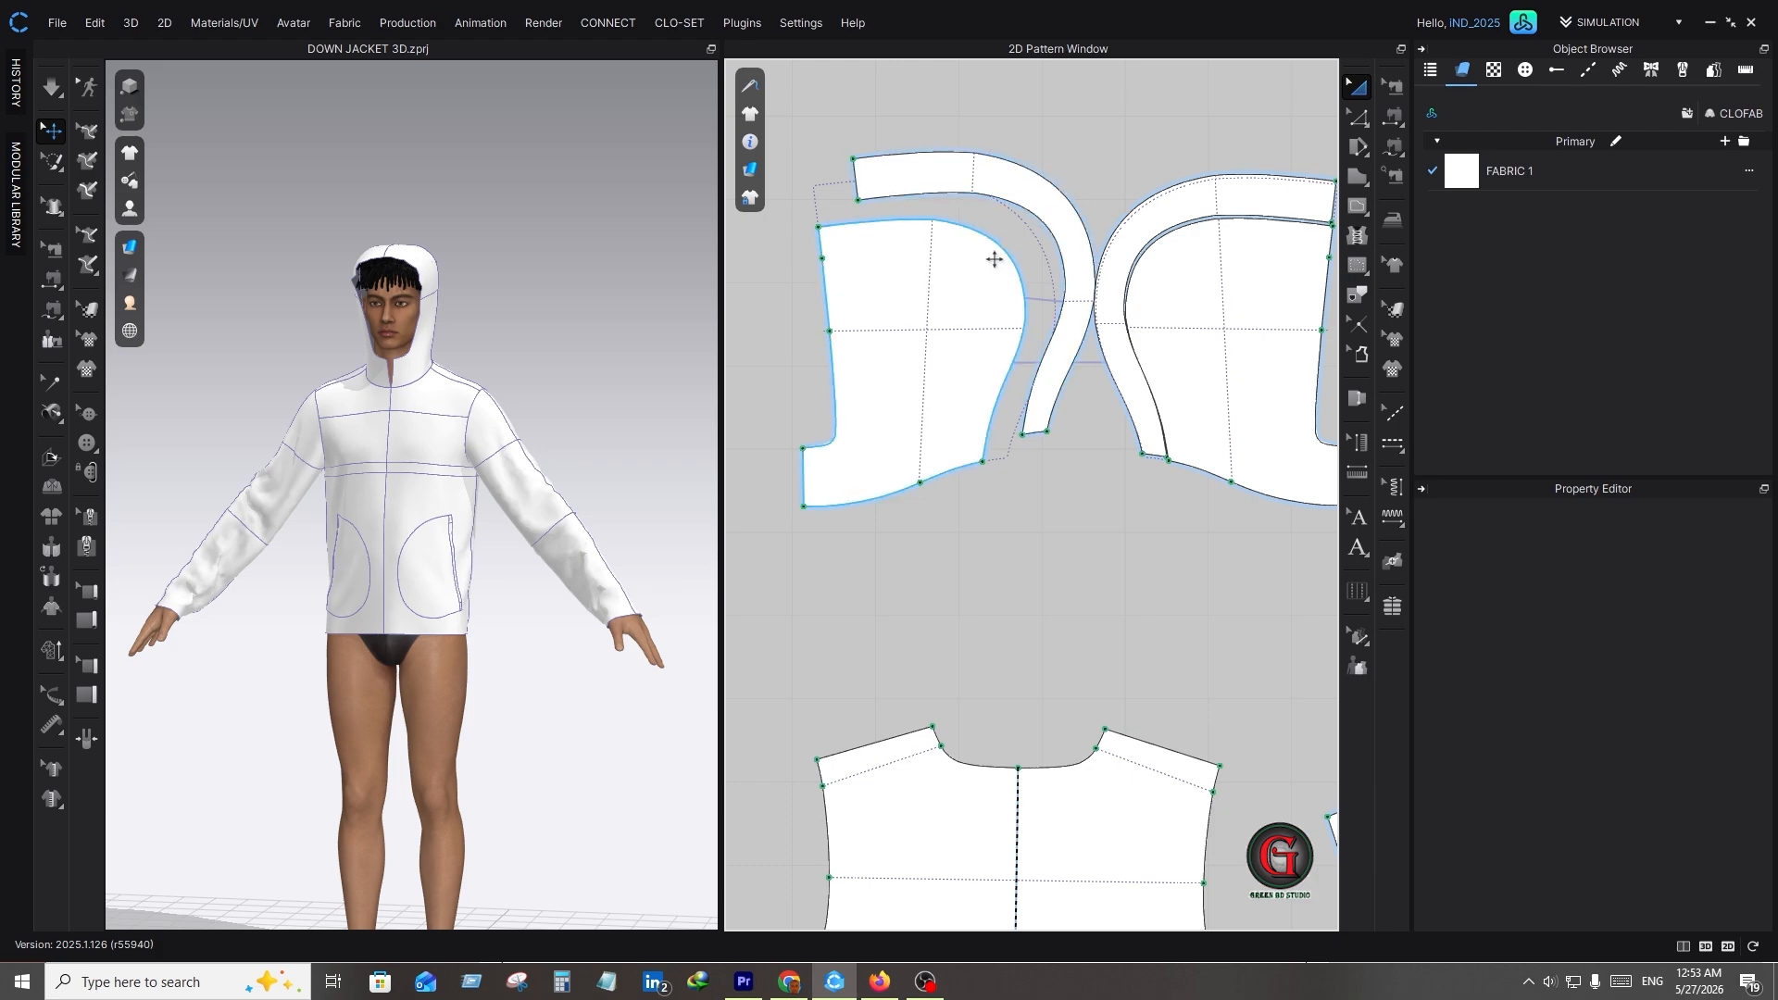
# - Measure the length of the hood side panel's curved cut edge
pyautogui.press('z')
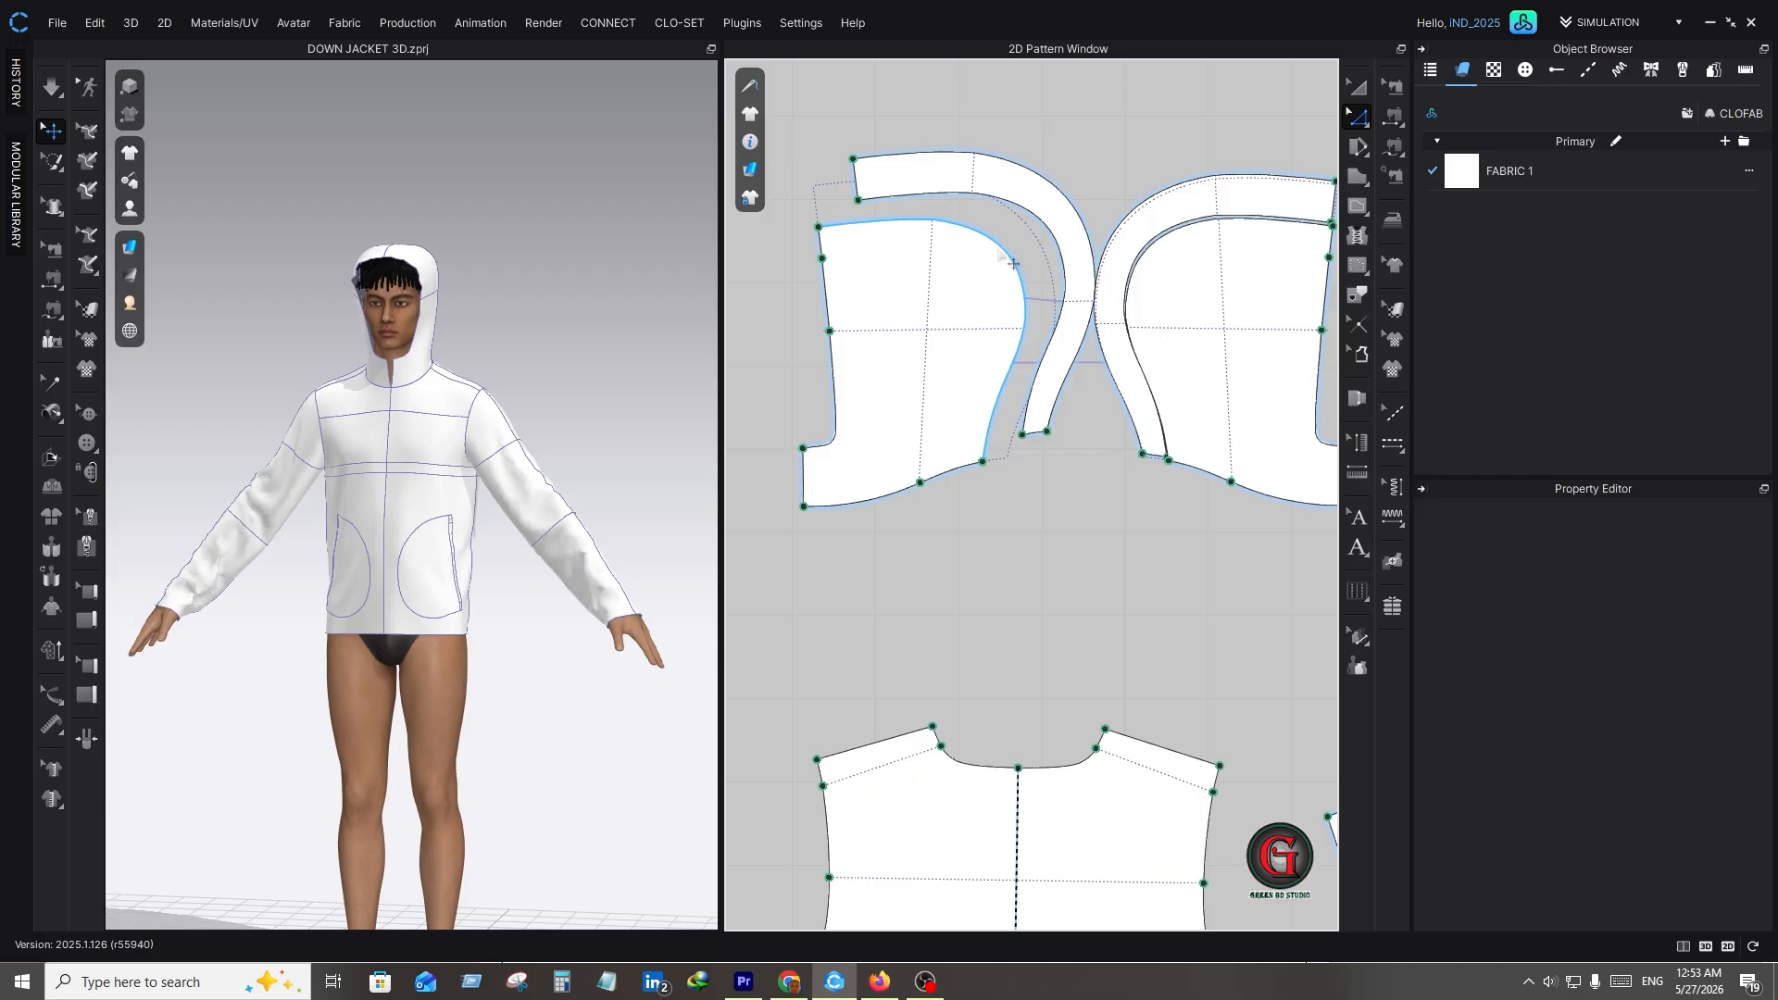
pyautogui.click(1011, 262)
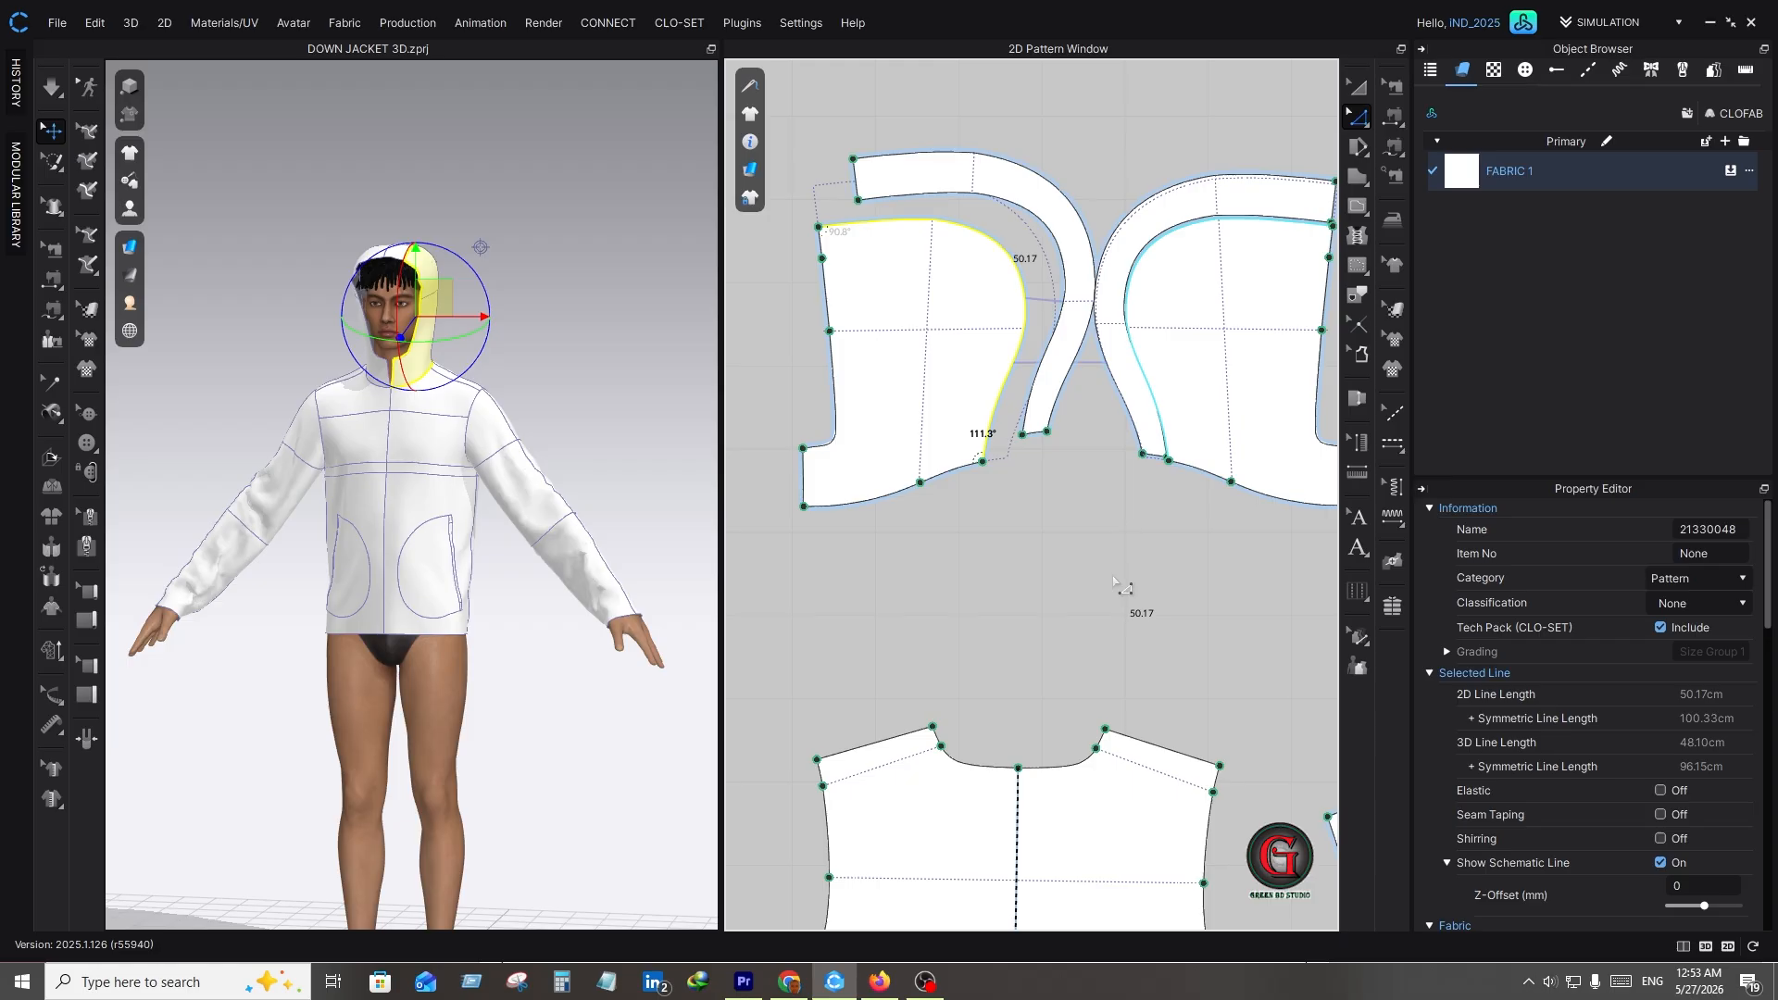
pyautogui.scroll(2, 1108, 410)
pyautogui.moveTo(935, 929)
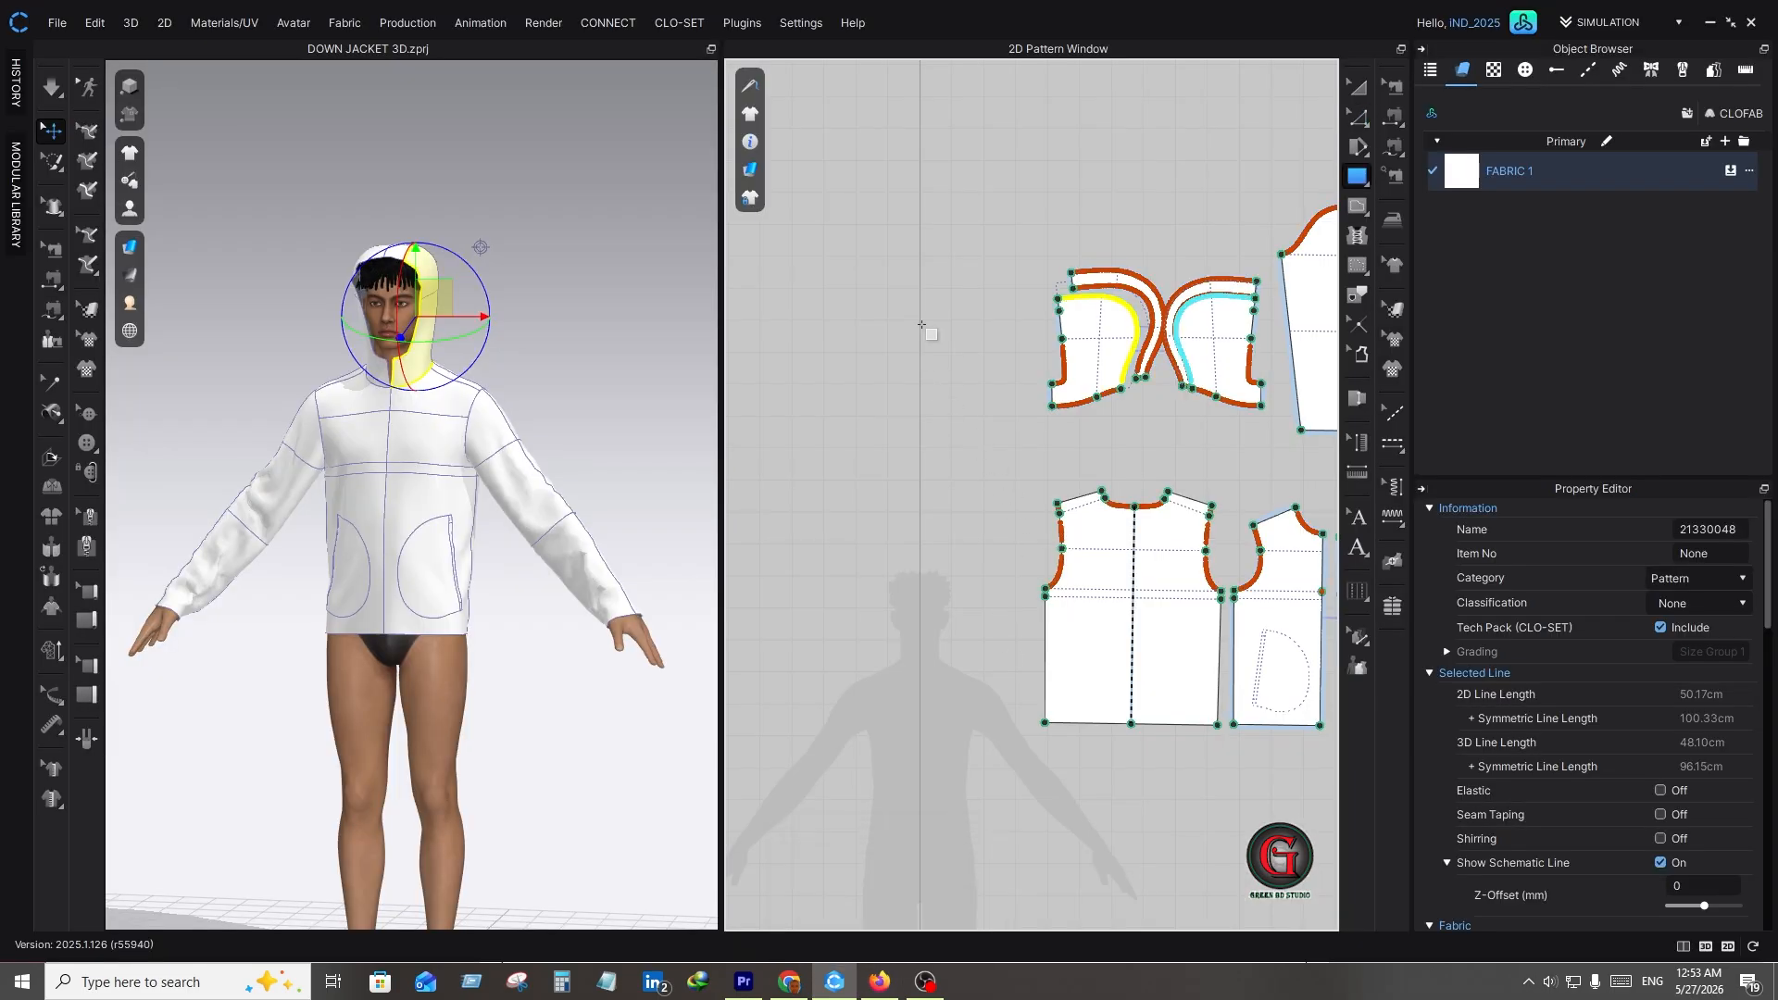
pyautogui.moveTo(915, 267); pyautogui.dragTo(976, 649)
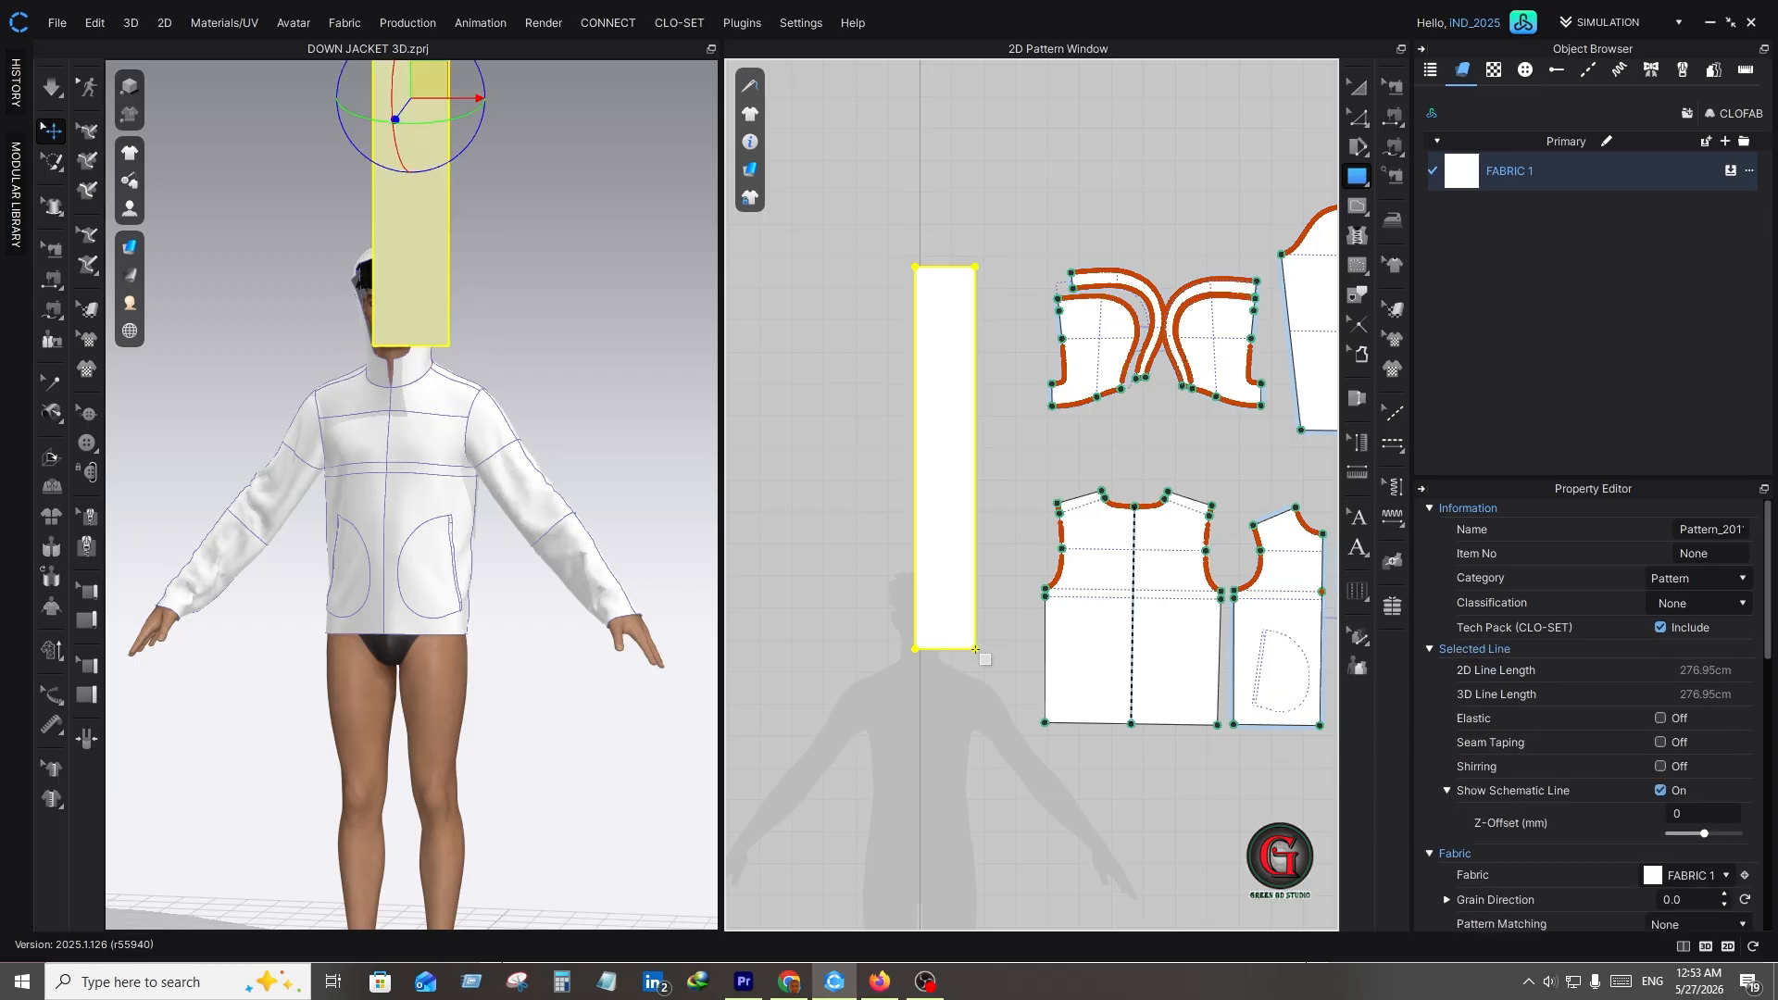
pyautogui.hotkey('ctrl', 'z')
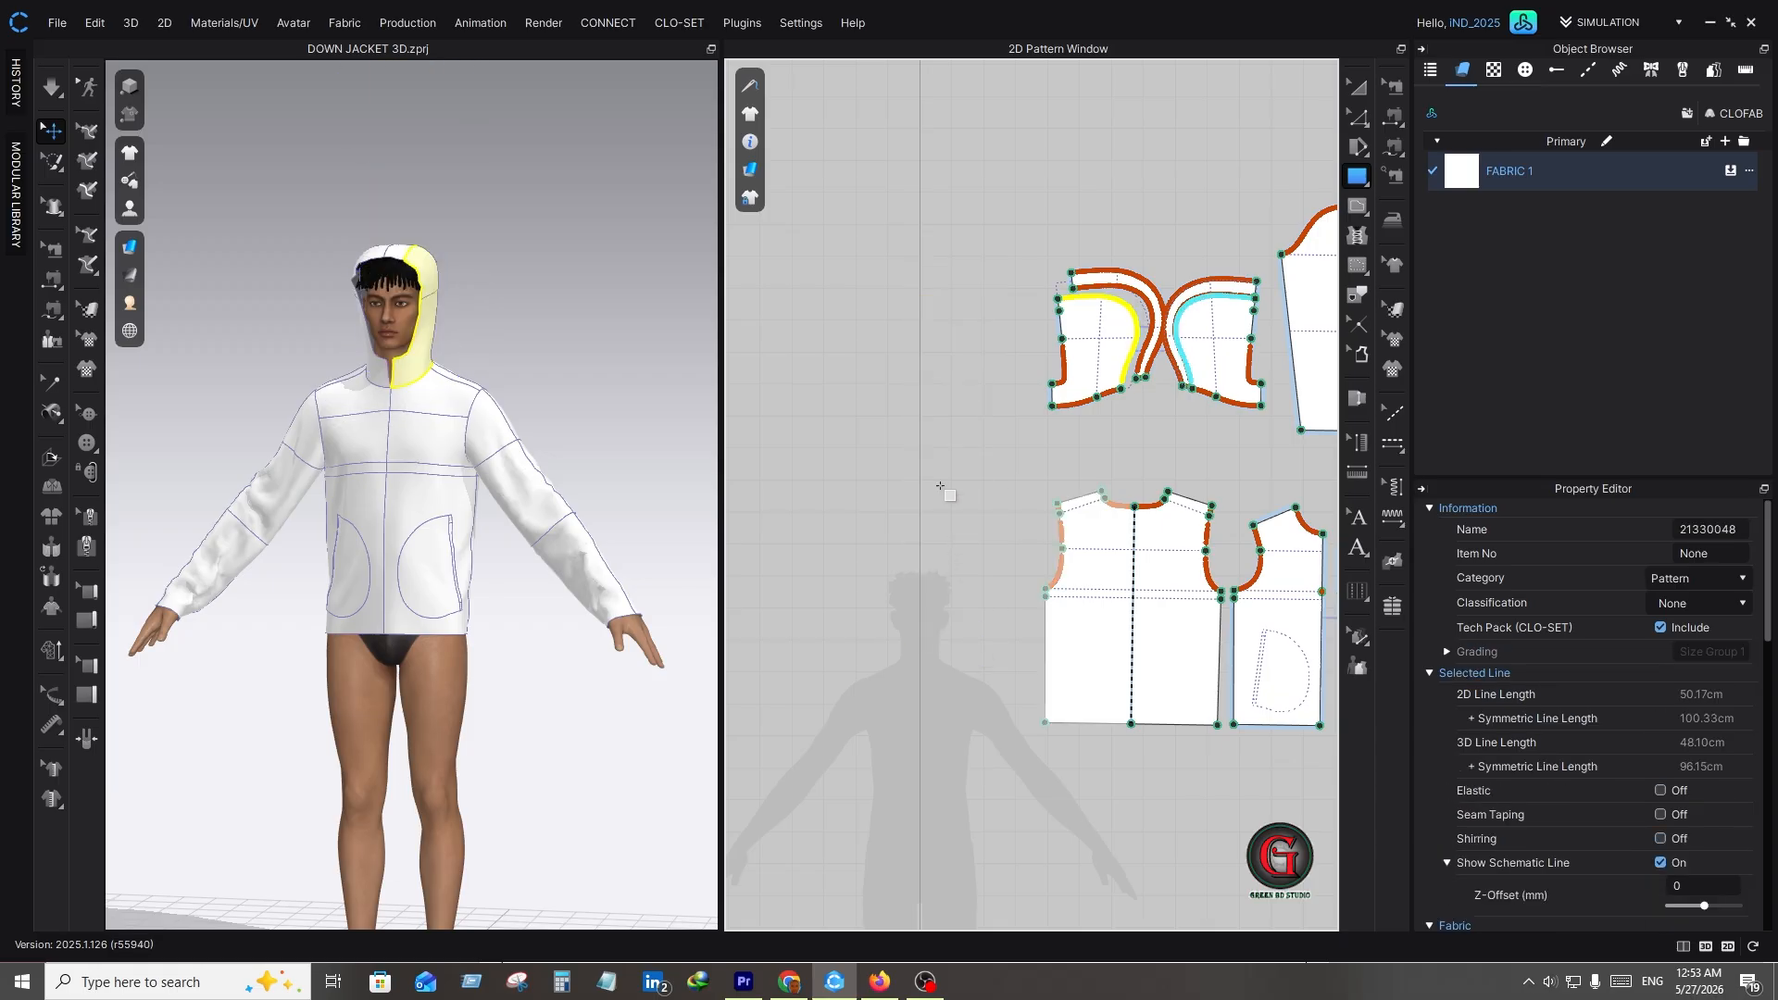
# - Create a 5 cm wide, 50 cm high rectangle pattern in the empty area beside the hood pieces
pyautogui.click(934, 404)
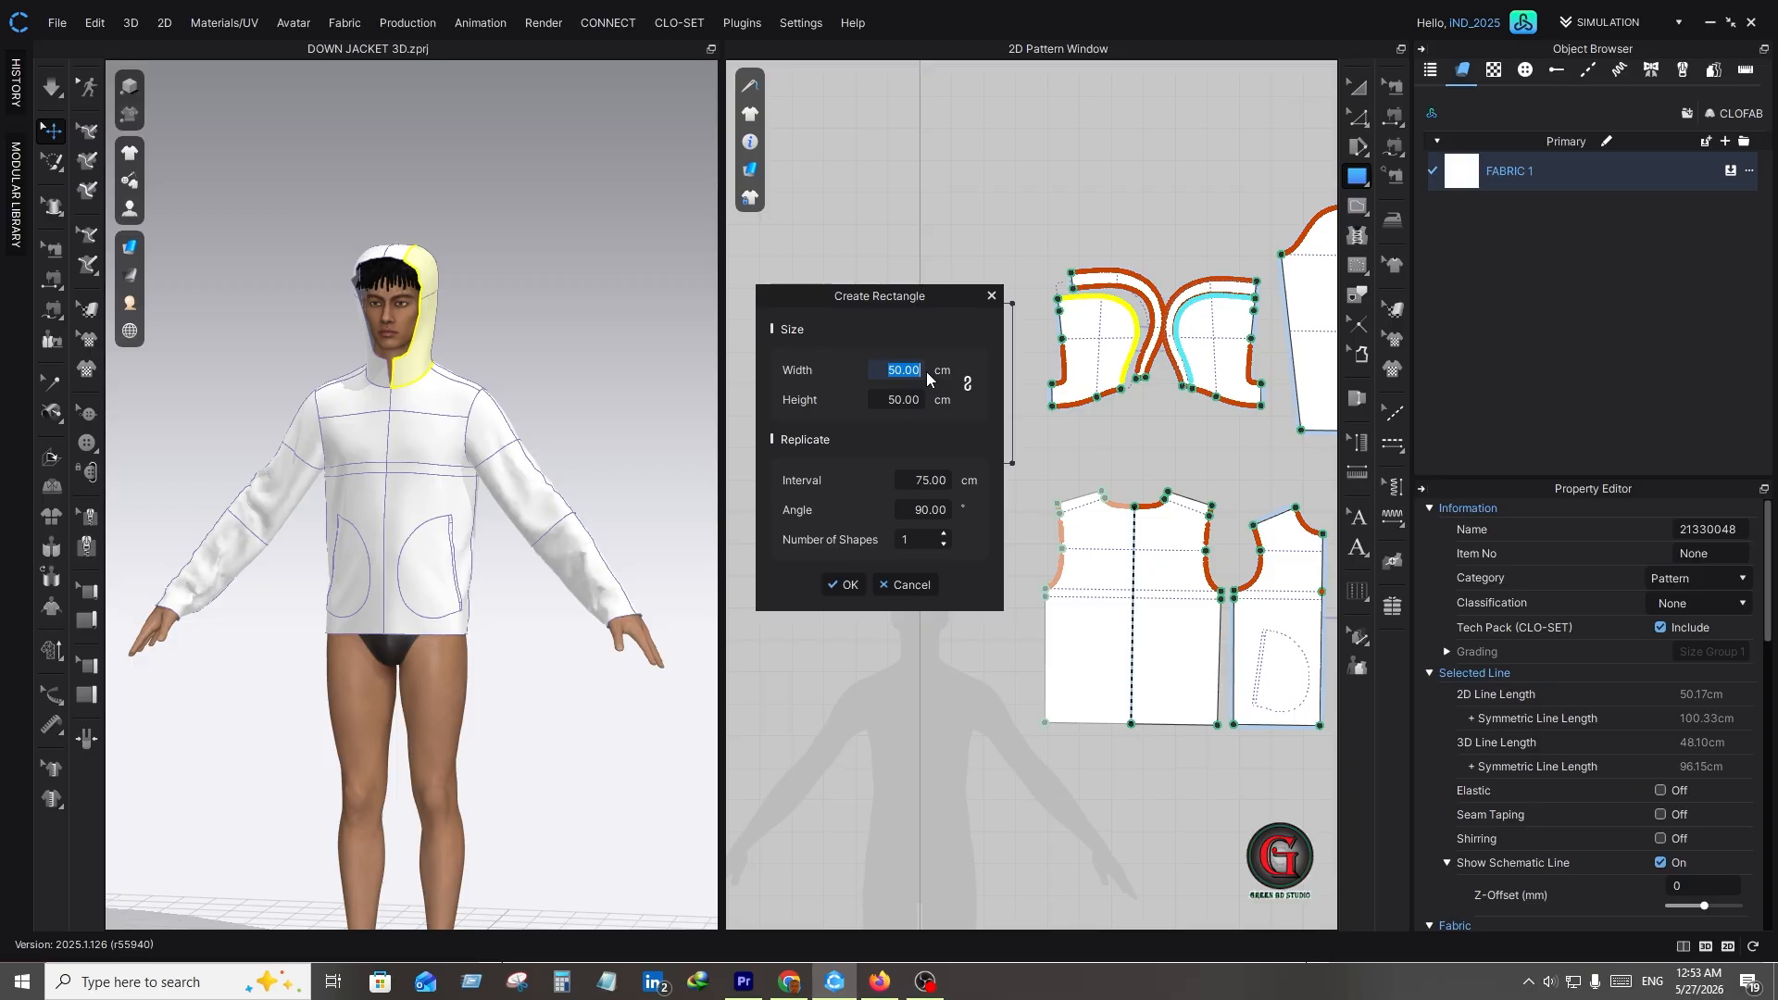
pyautogui.write('5')
pyautogui.click(848, 585)
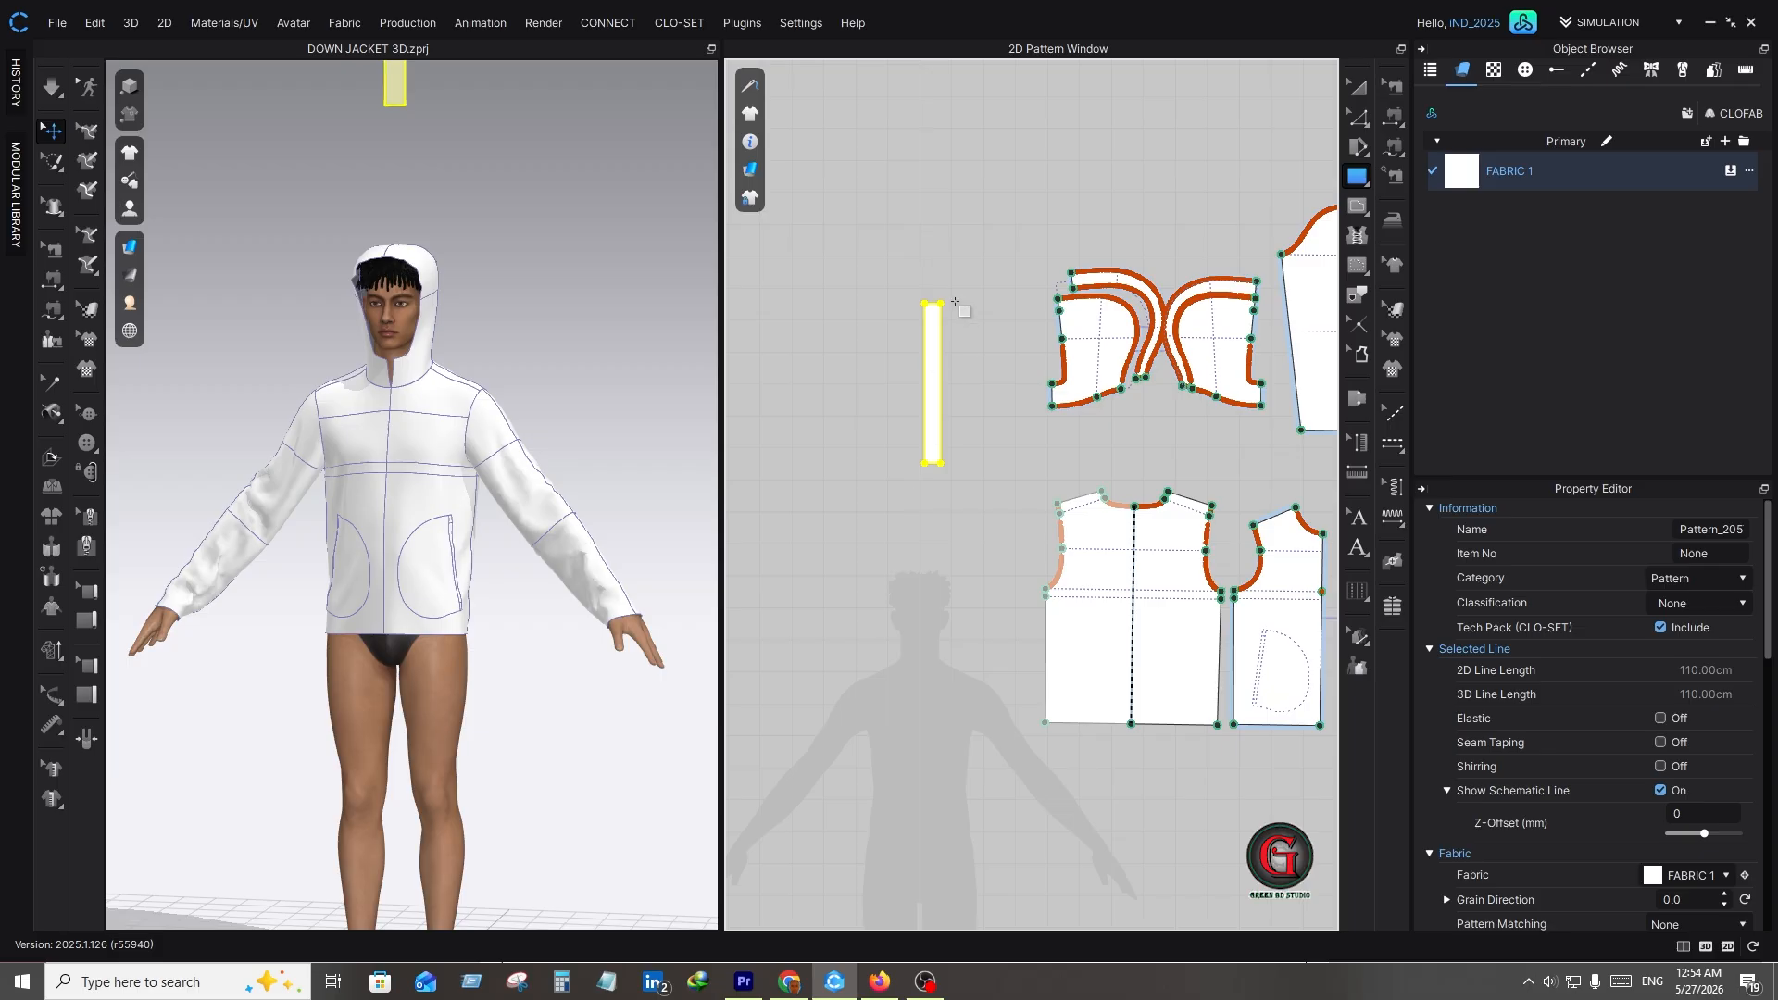
pyautogui.scroll(5, 940, 347)
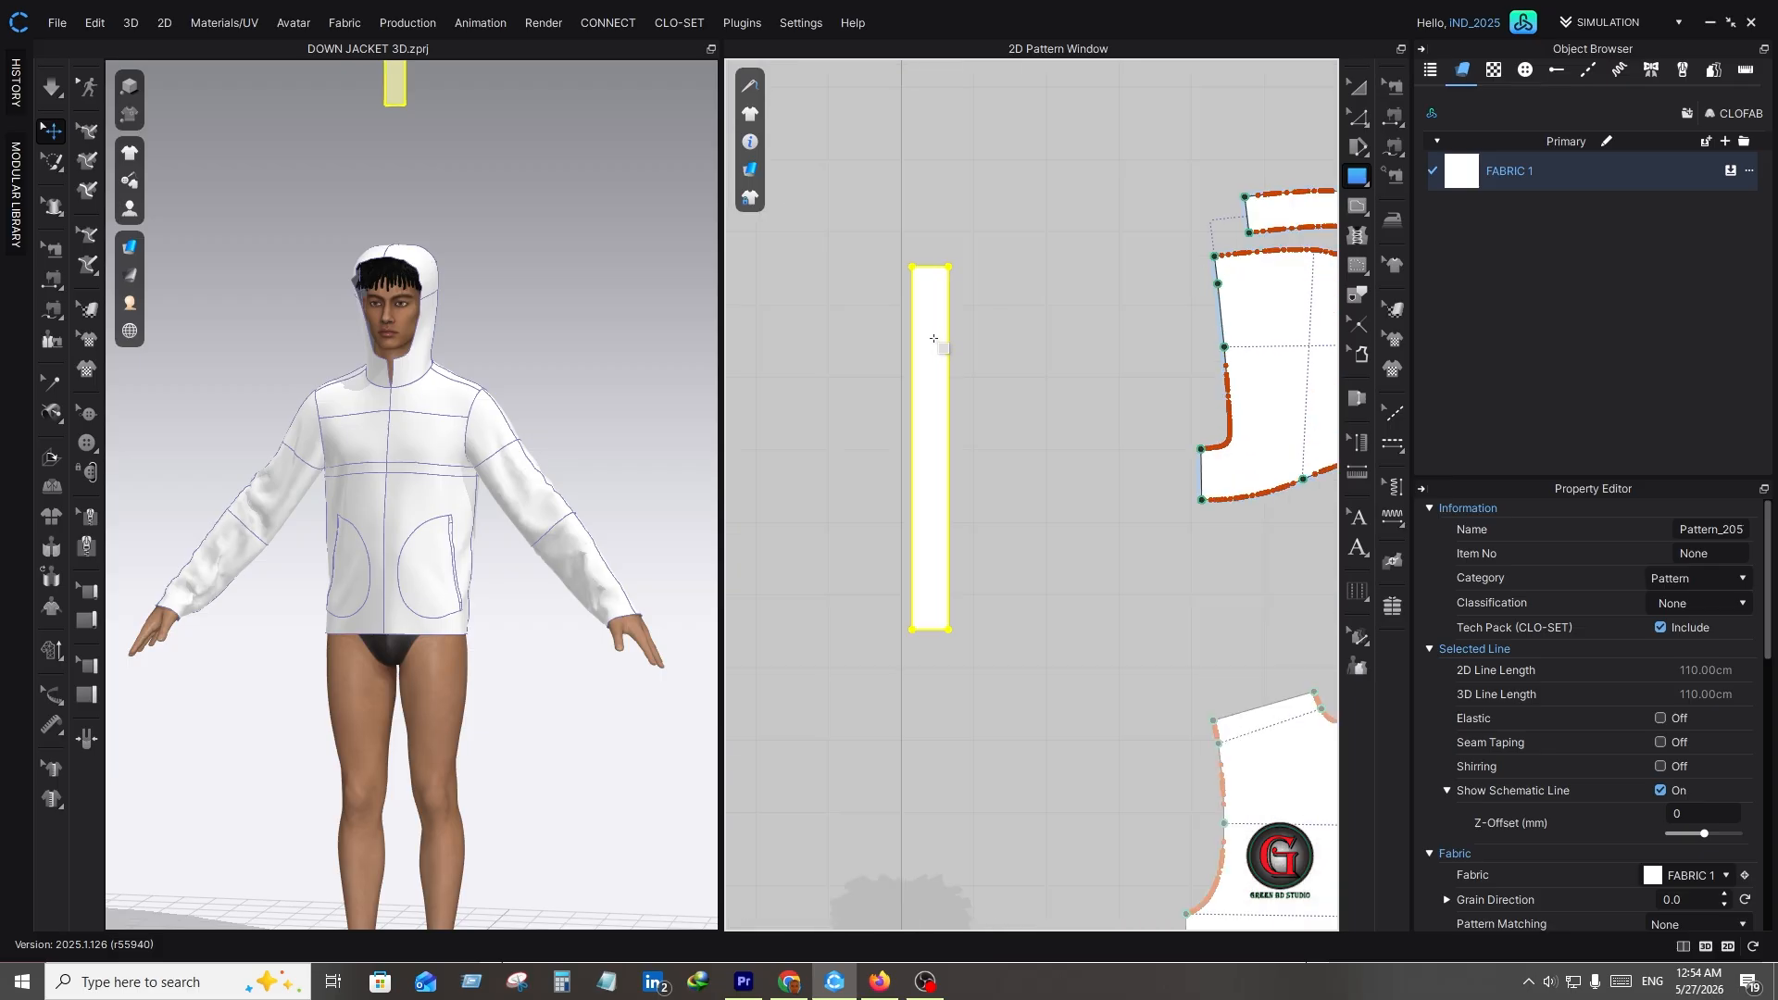
pyautogui.click(1039, 377)
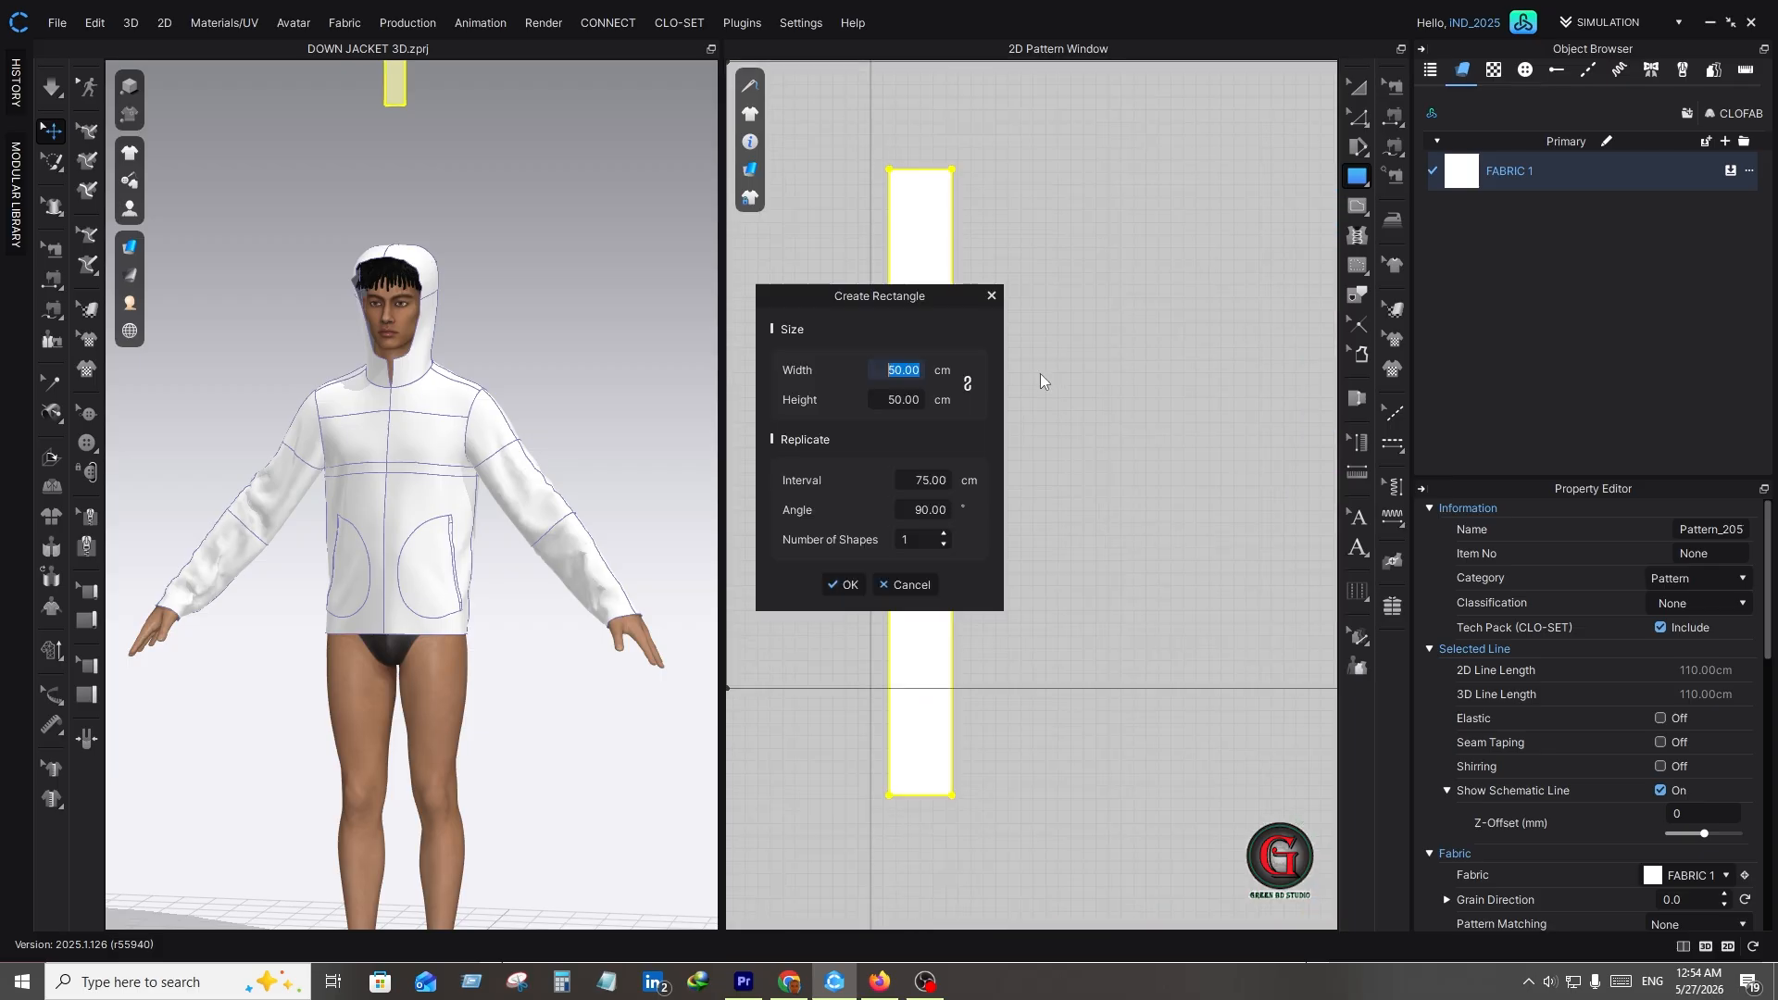
pyautogui.click(910, 587)
pyautogui.click(1053, 476)
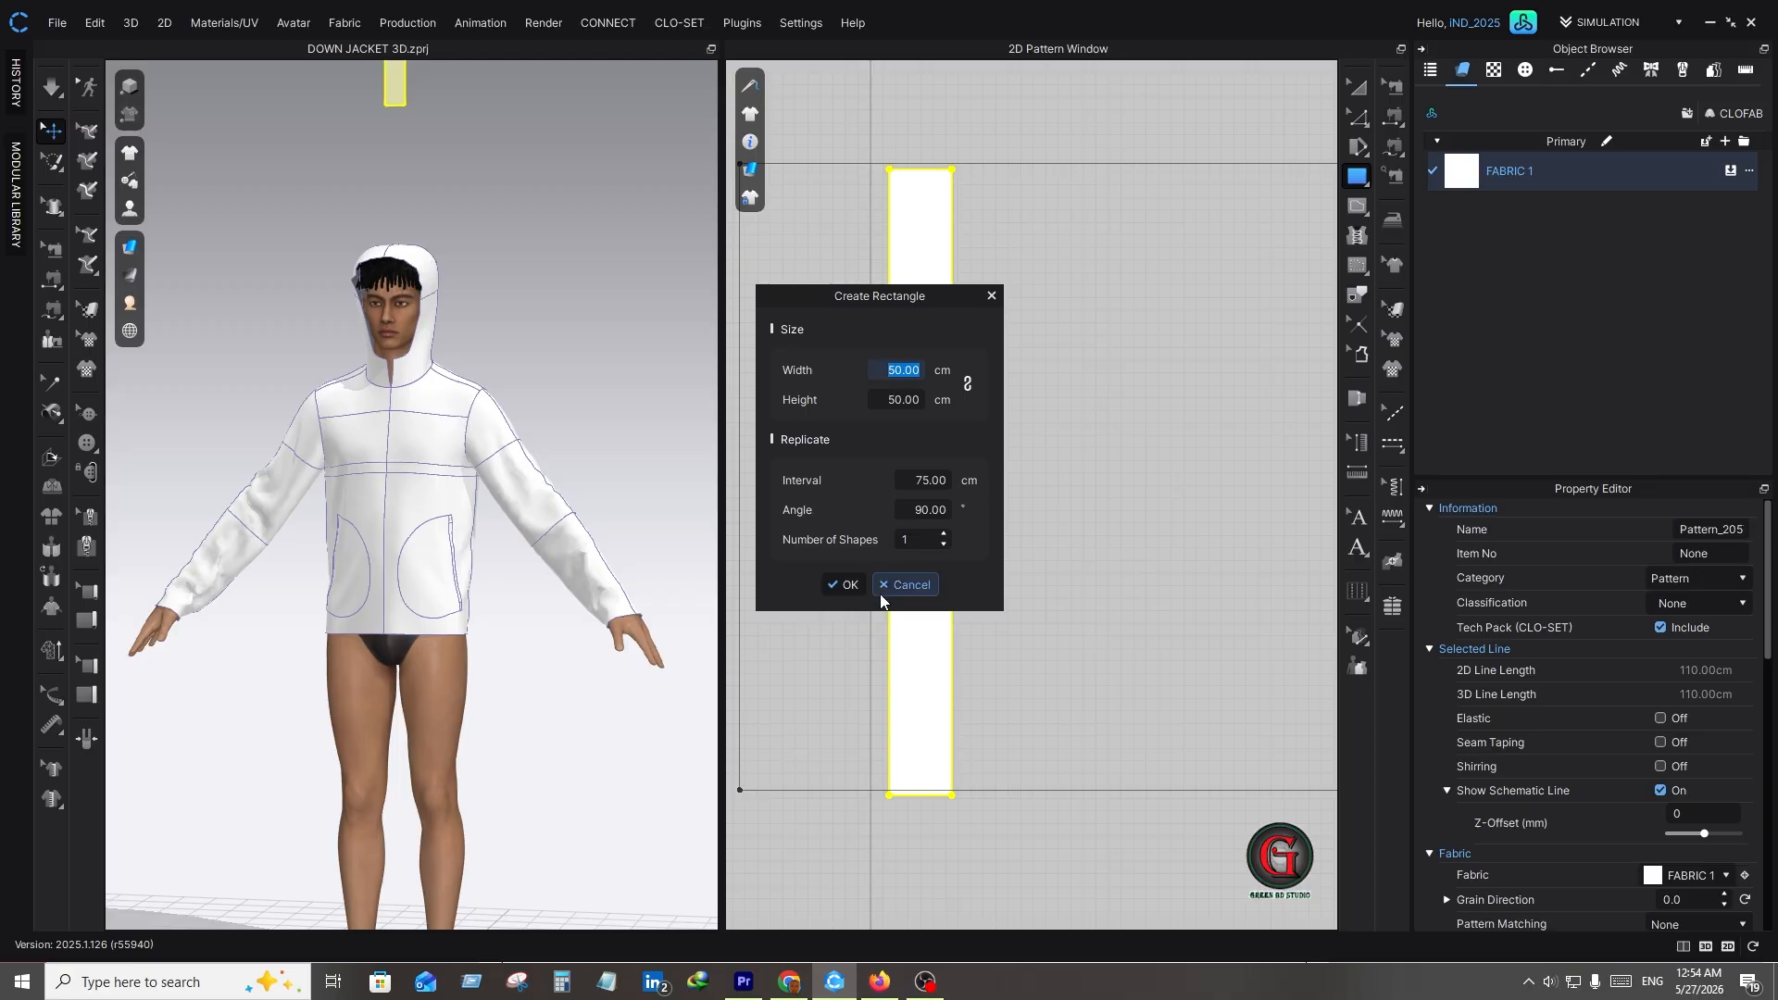
pyautogui.click(911, 583)
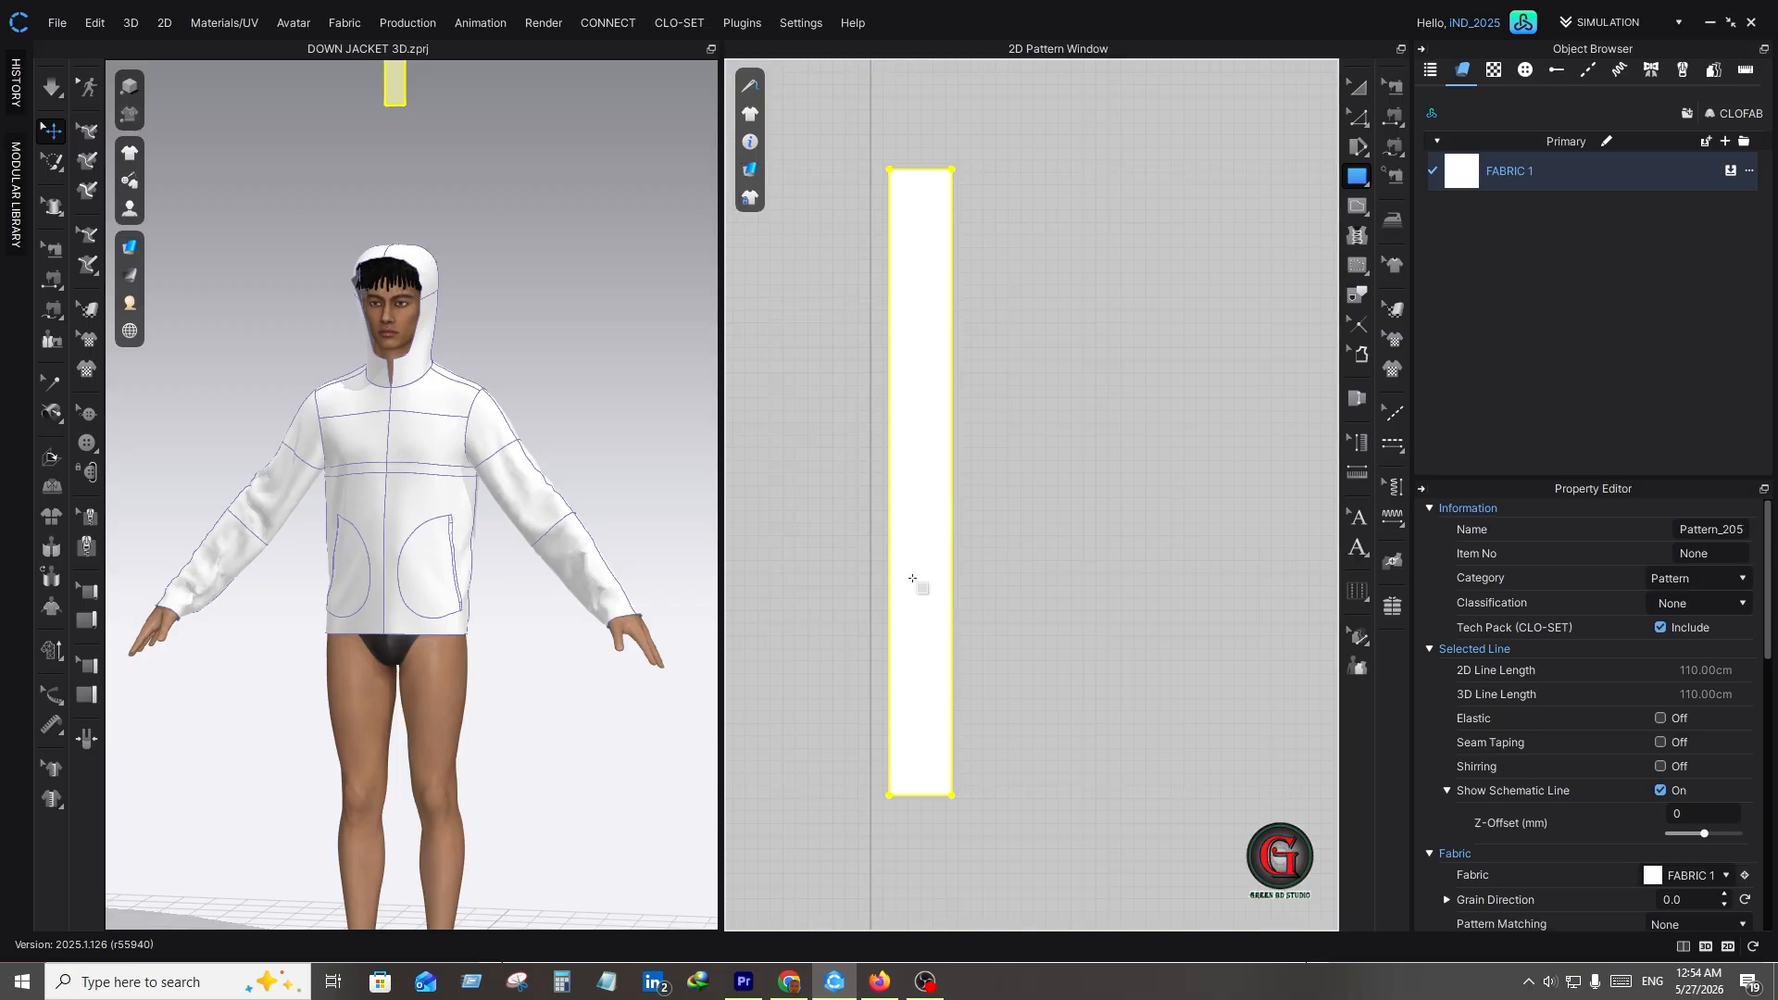
# - Split the new rectangle's bottom edge with a point about 3 cm from its bottom-right corner
pyautogui.press('x')
pyautogui.moveTo(929, 587); pyautogui.dragTo(1074, 547, button='middle')
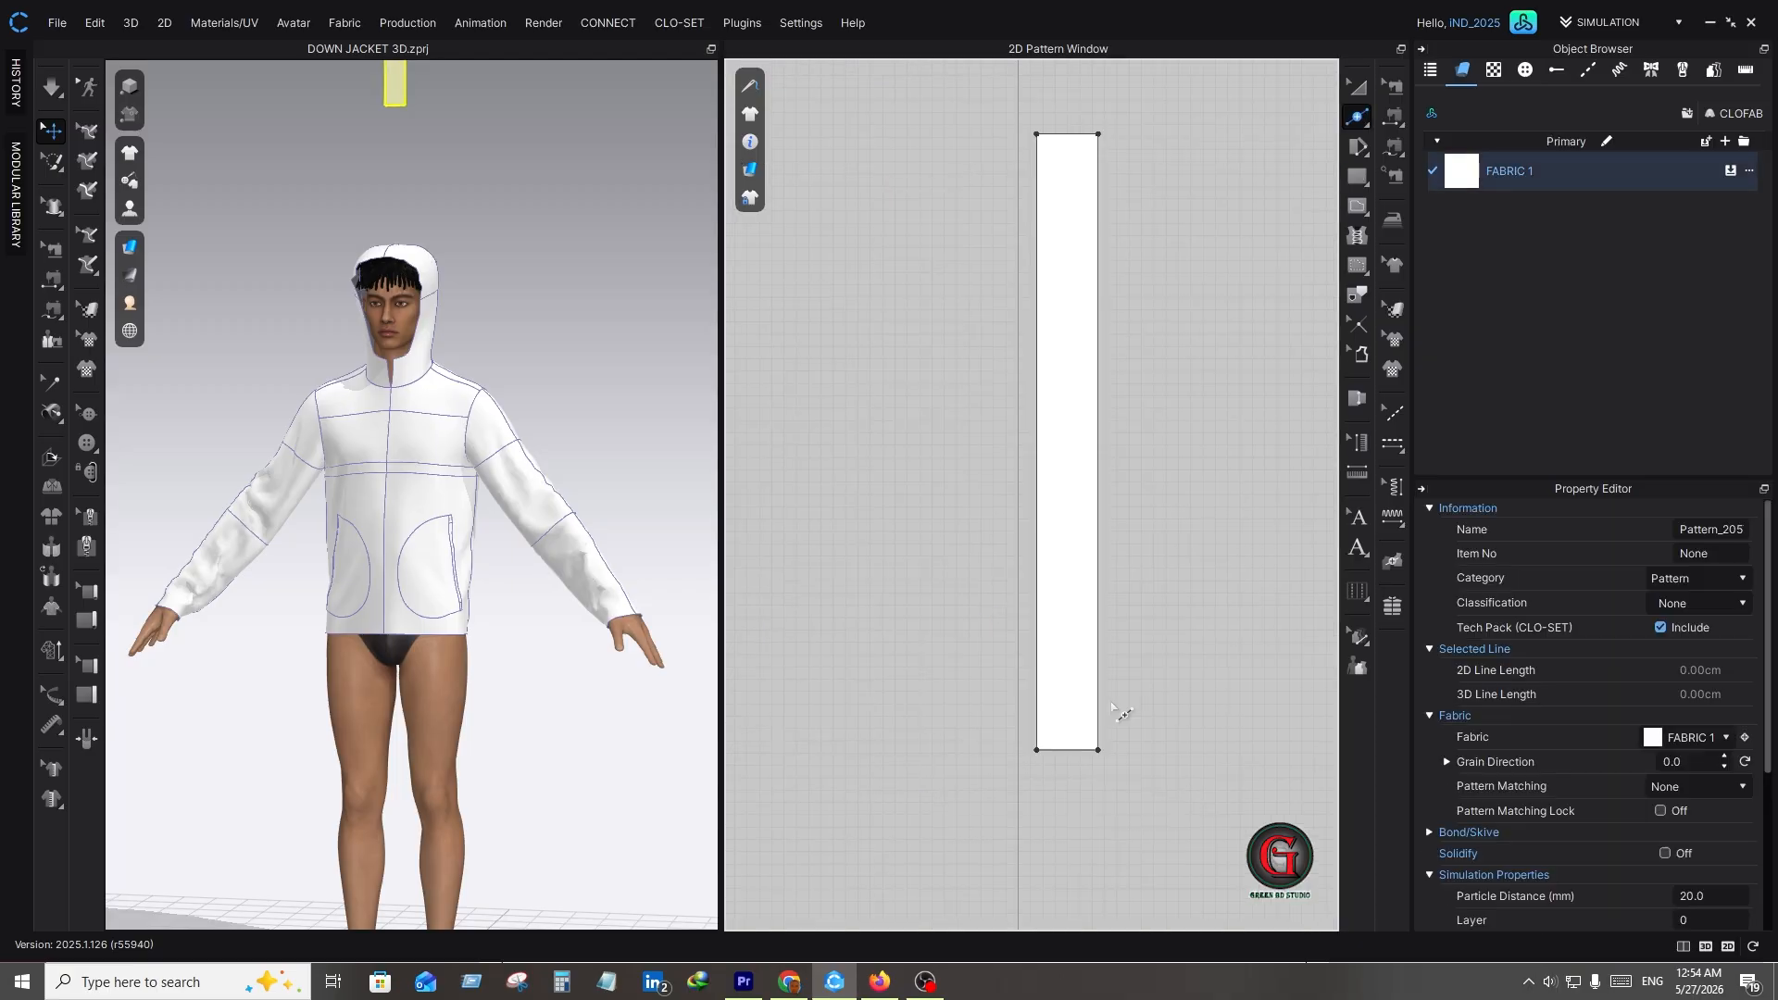
pyautogui.click(1114, 709)
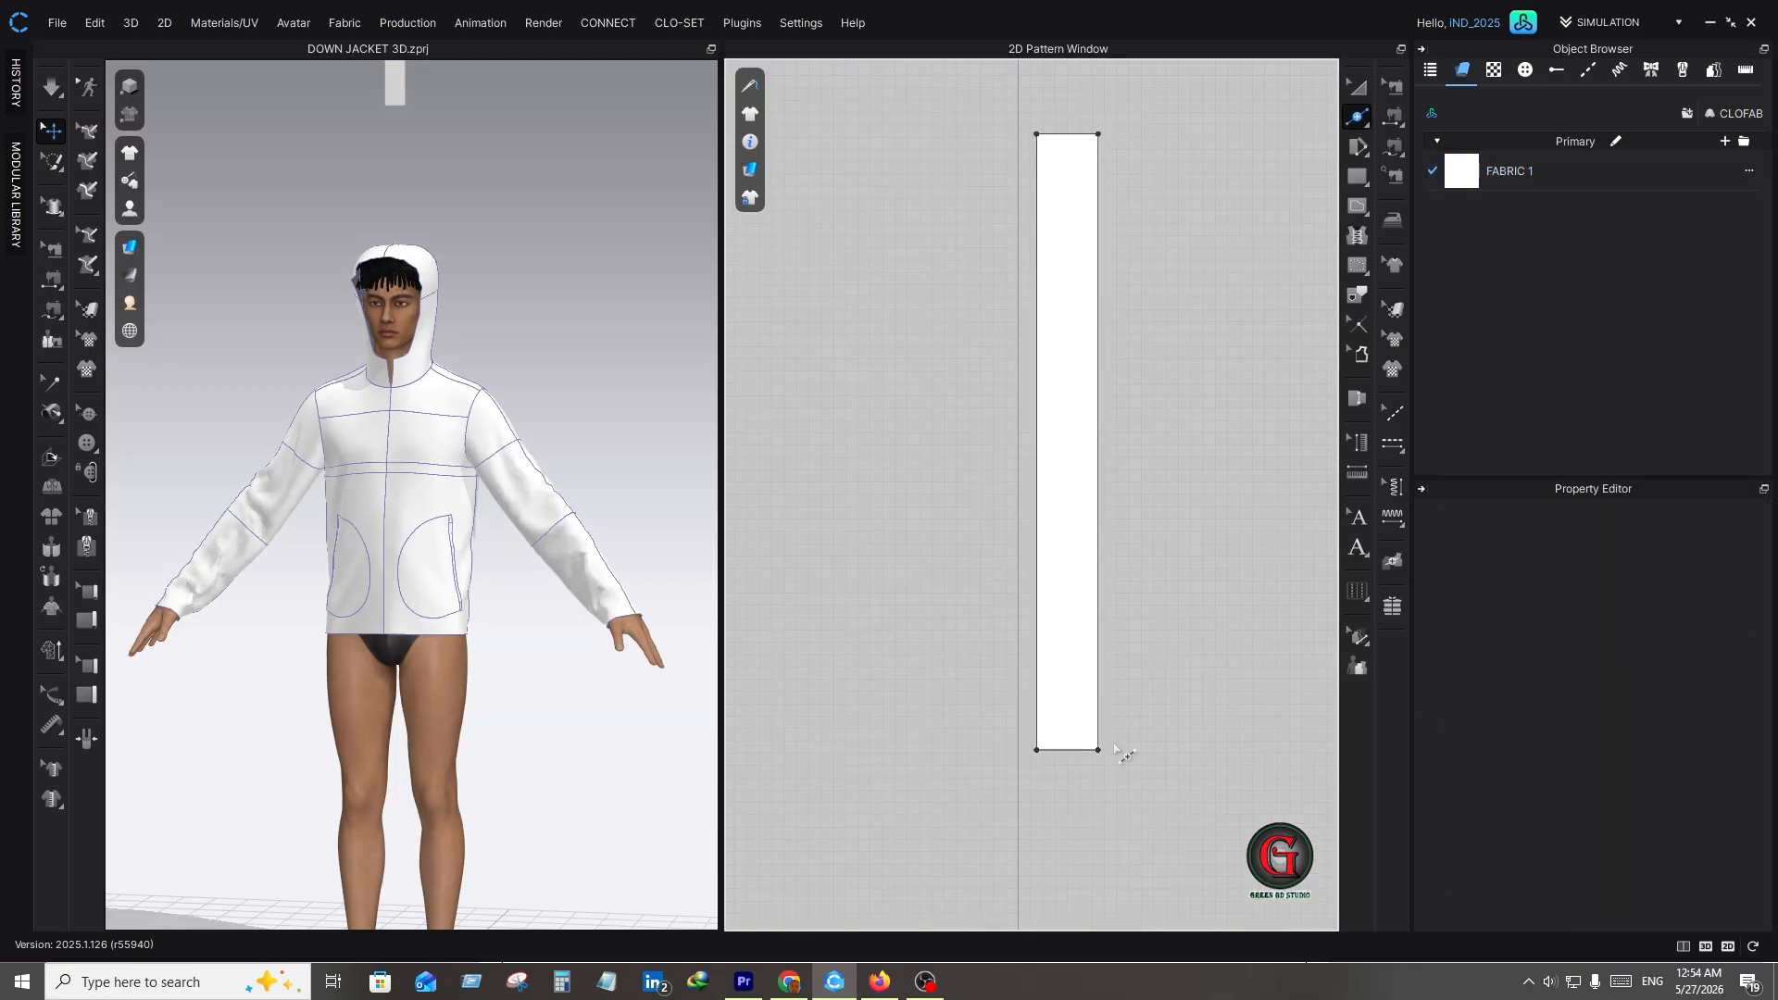
pyautogui.rightClick(1067, 750)
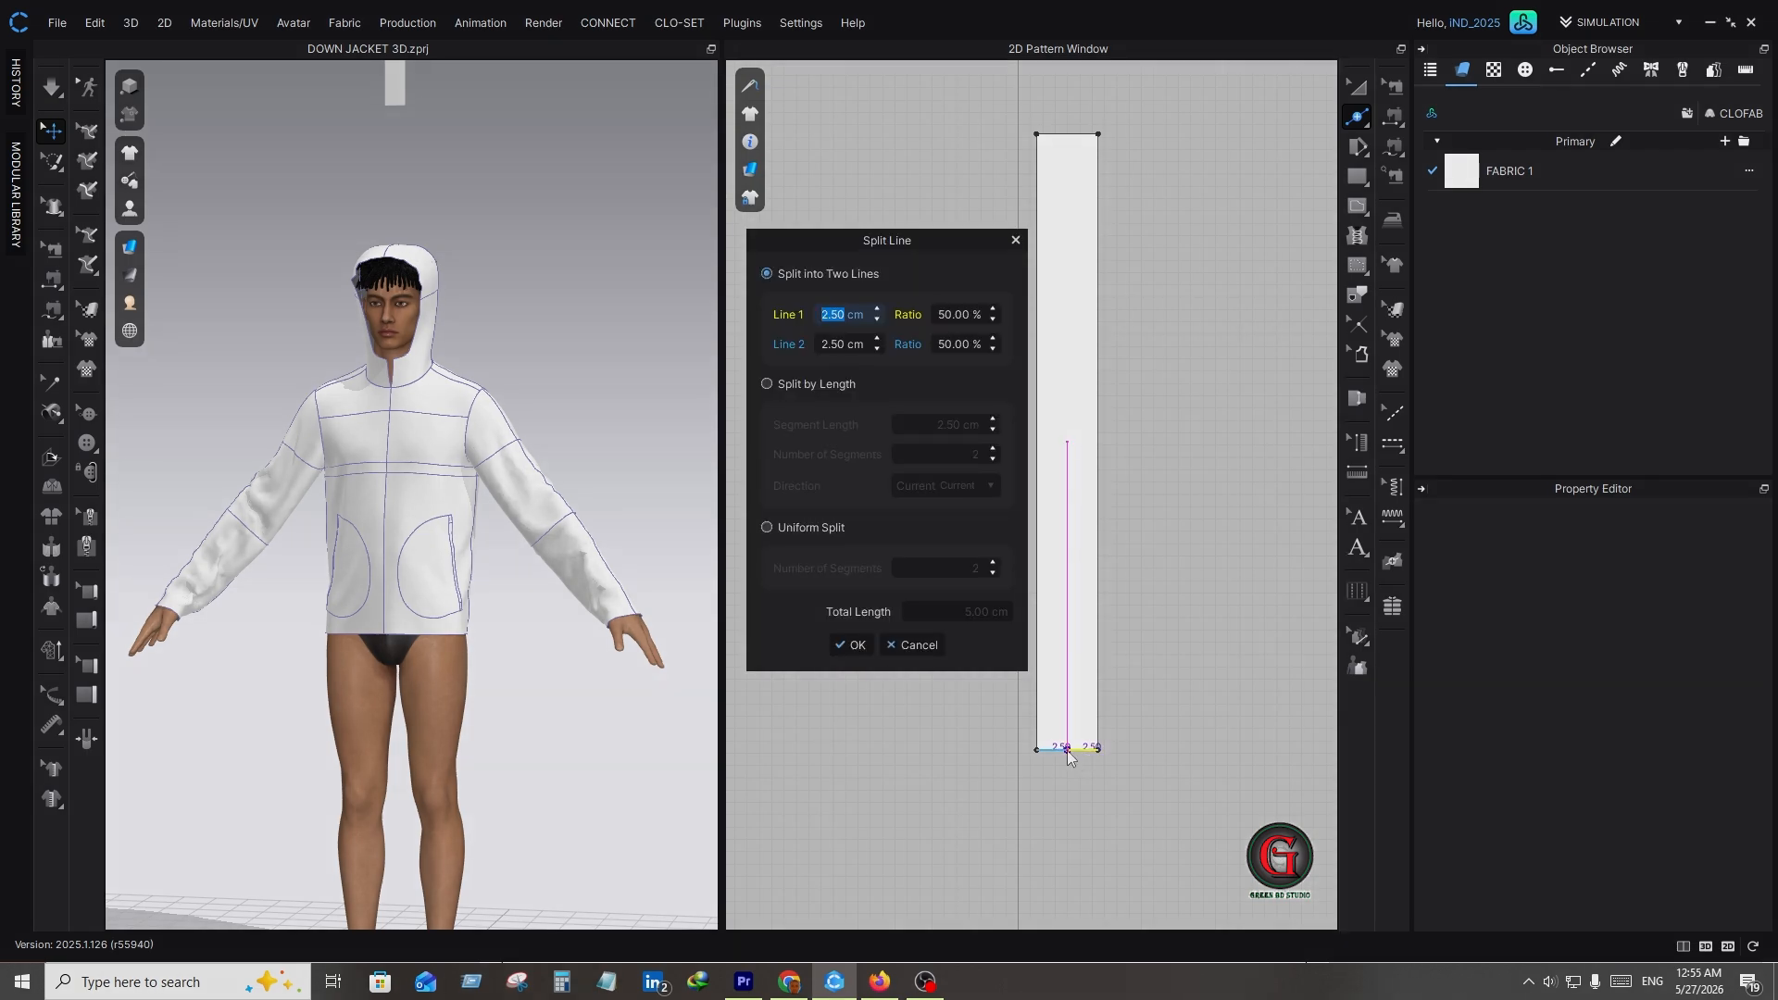
pyautogui.press('Return')
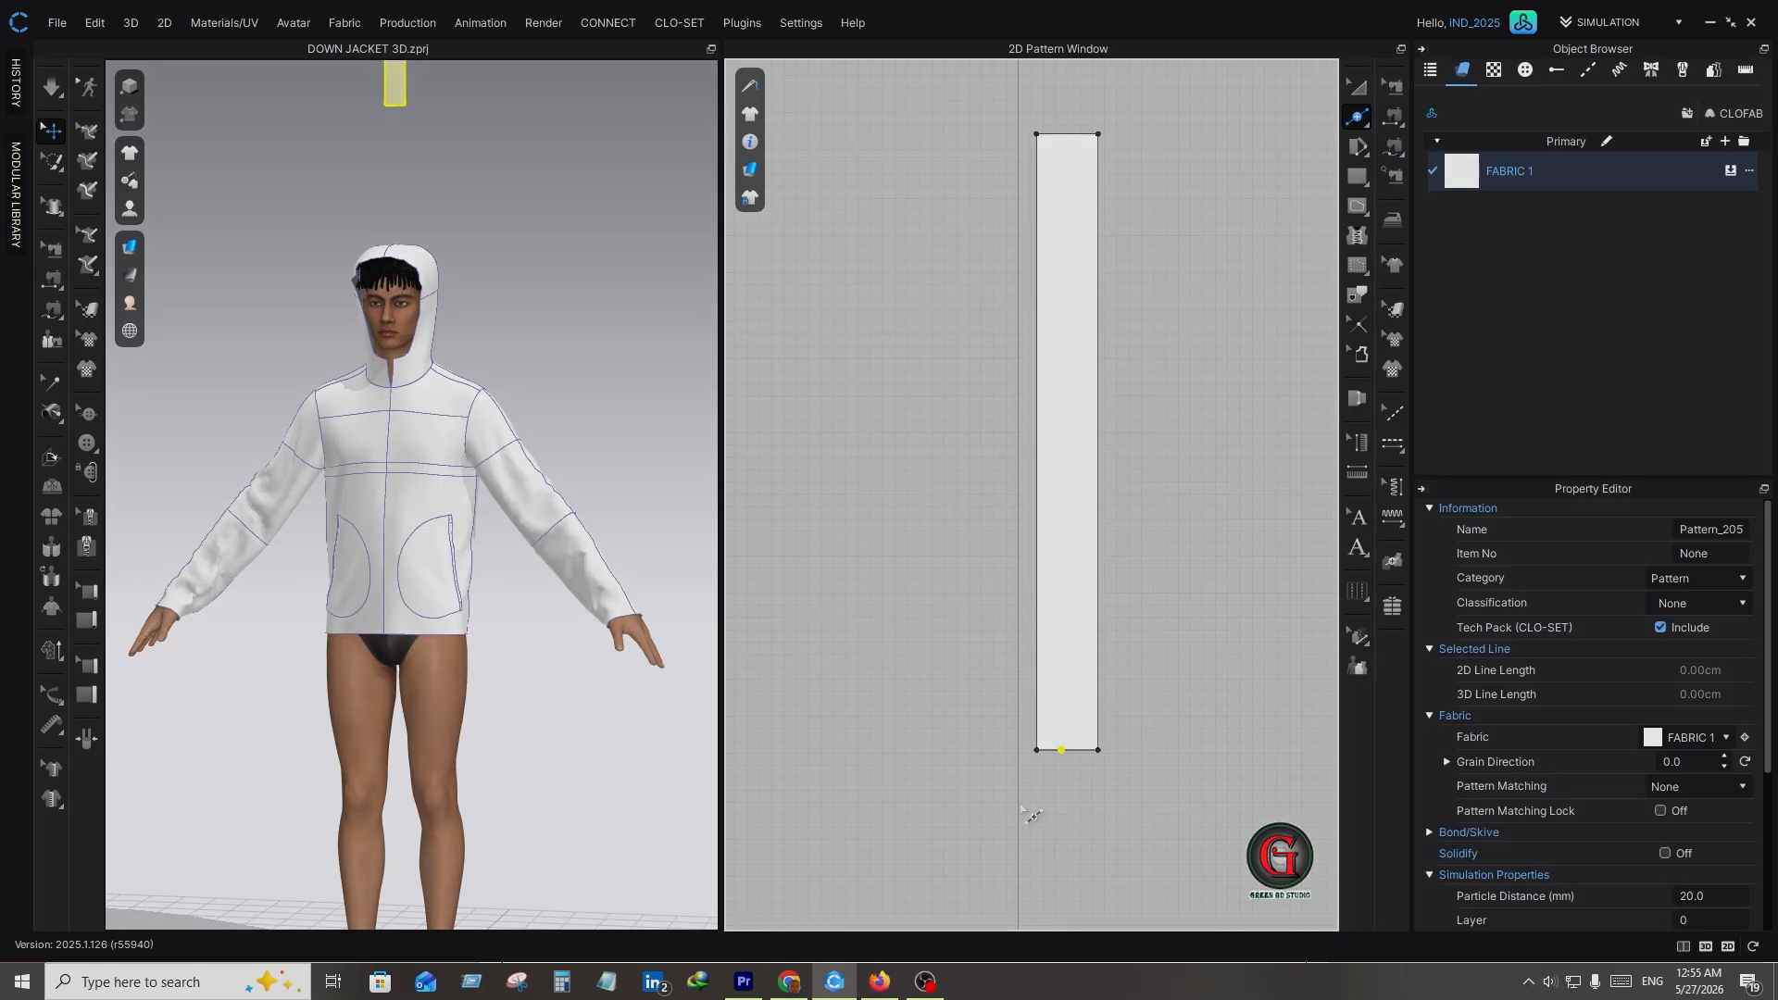
# - Delete the rectangle's bottom-left corner point so the left side tapers to the split point
pyautogui.press('z')
pyautogui.click(1037, 750)
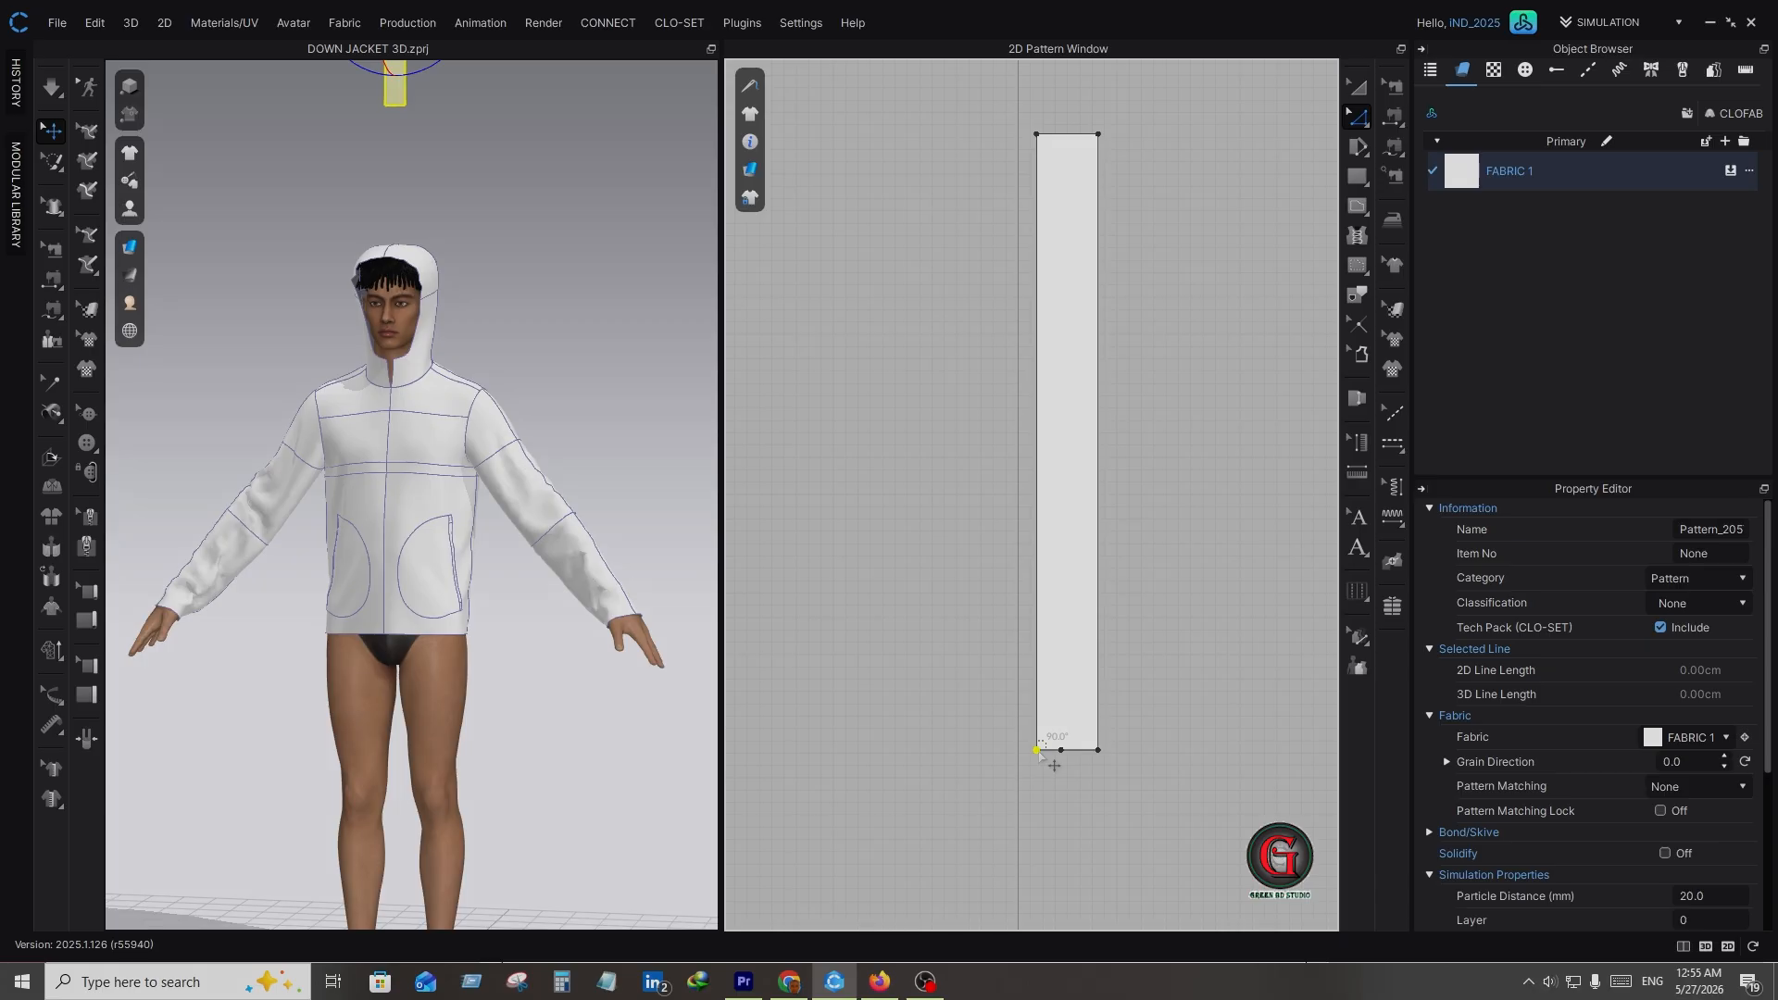
pyautogui.press('Delete')
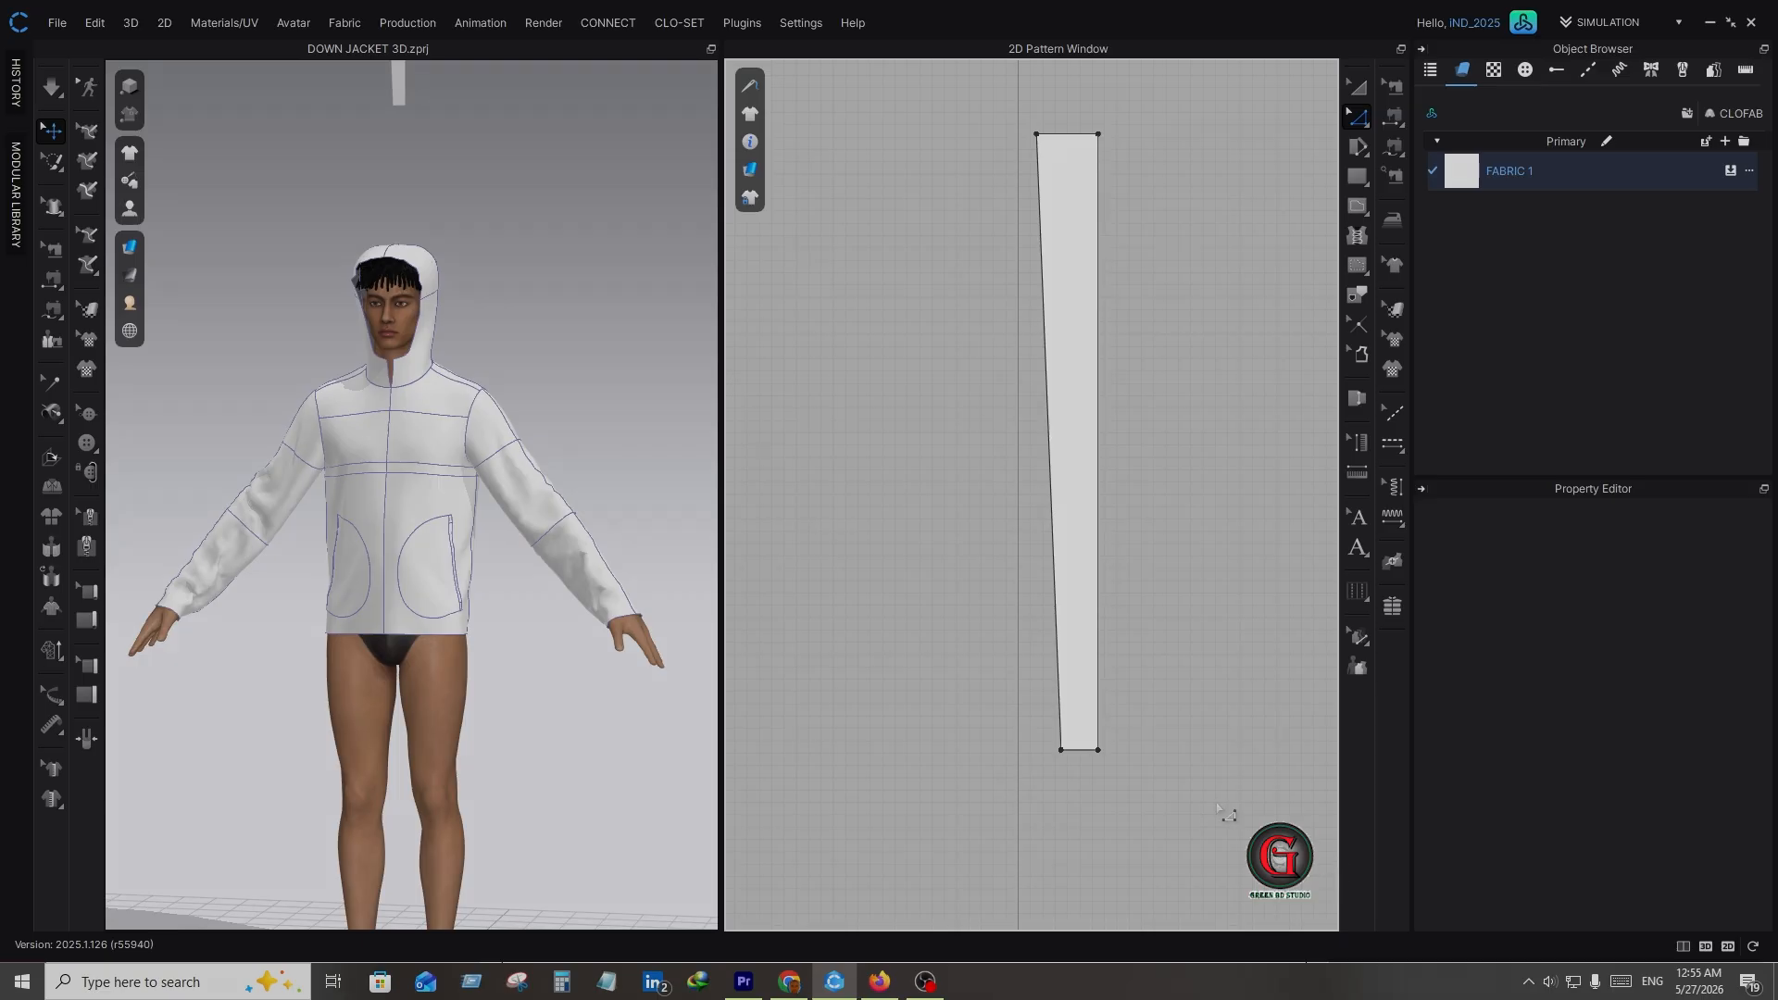
# - Move the strip's bottom-right corner point straight up by 0.5 cm
pyautogui.click(1098, 750)
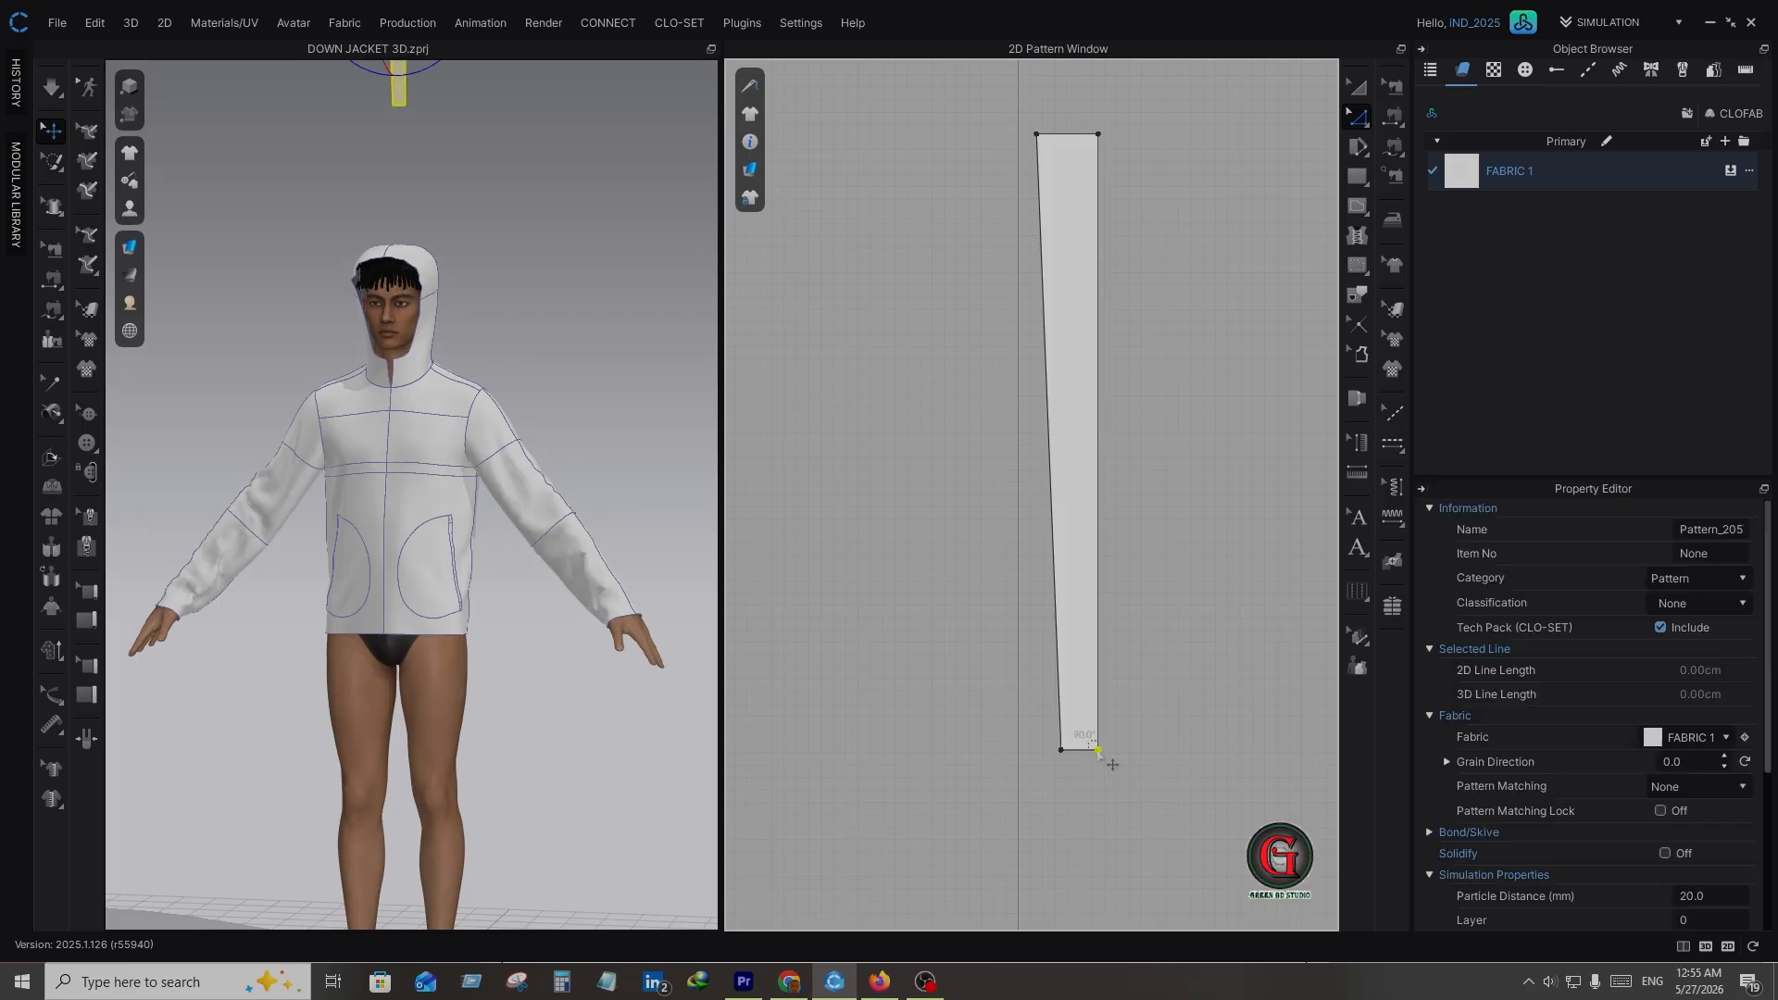
pyautogui.moveTo(1098, 751); pyautogui.dragTo(1099, 746)
pyautogui.rightClick(1099, 745)
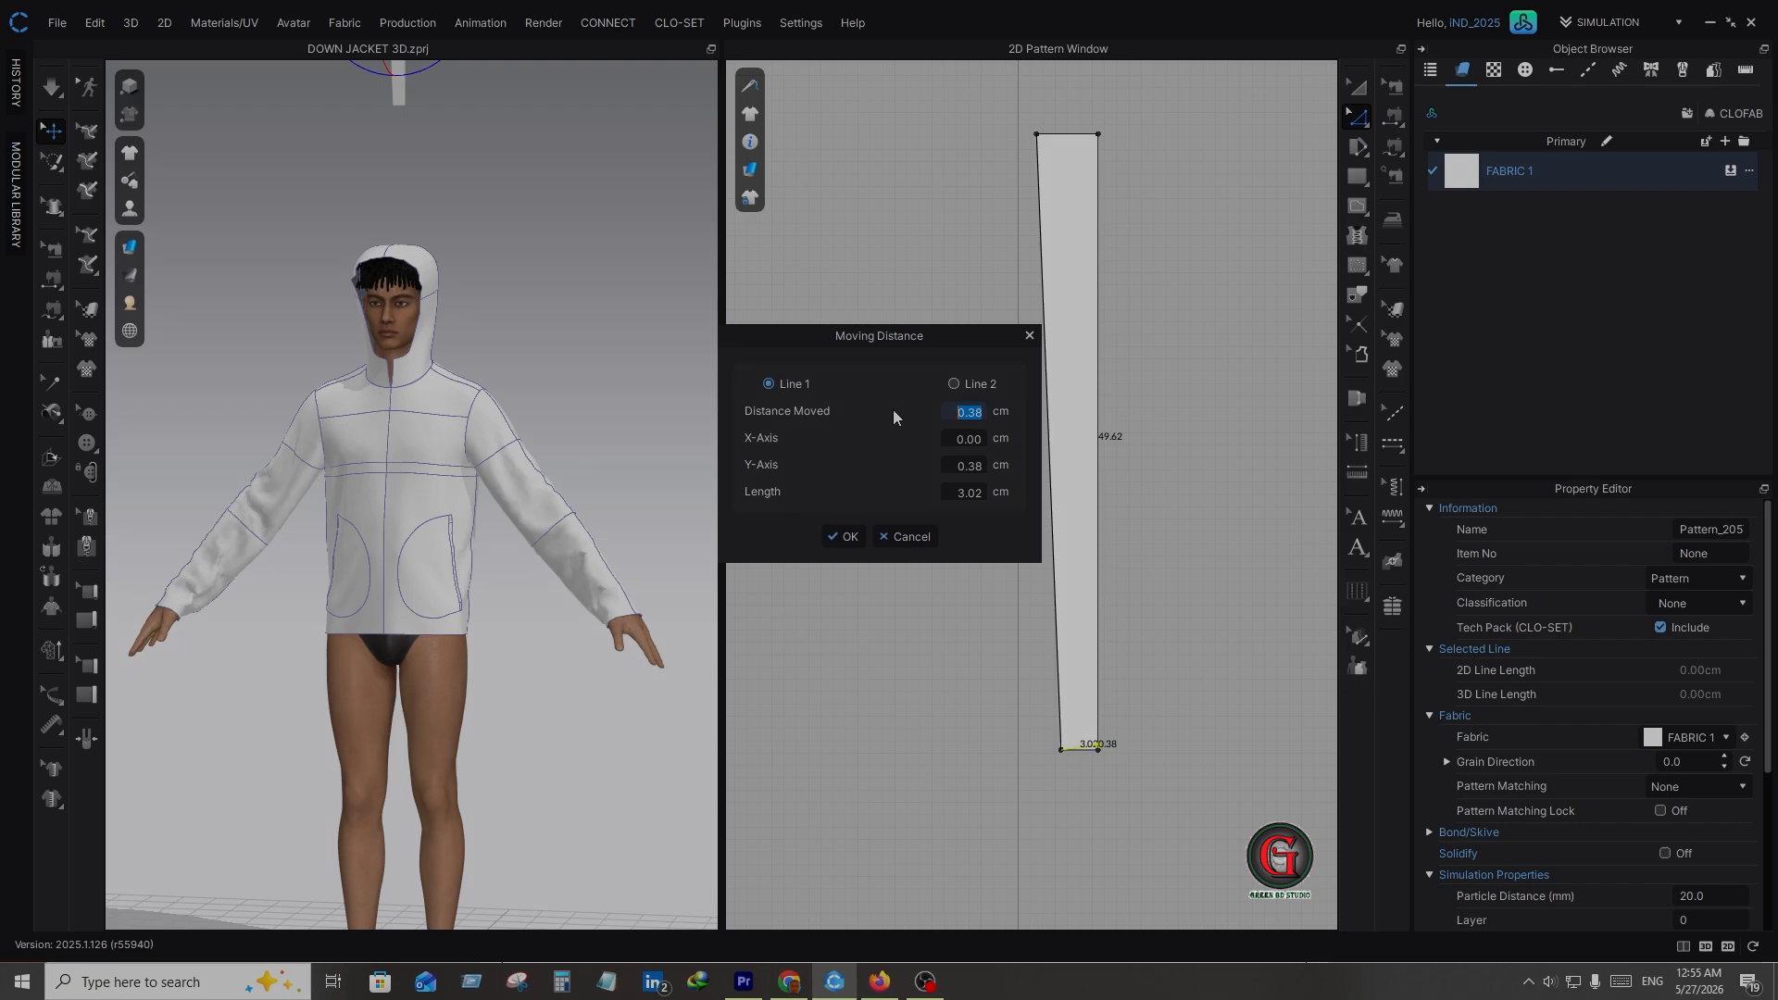
pyautogui.write('0.5')
pyautogui.press('Return')
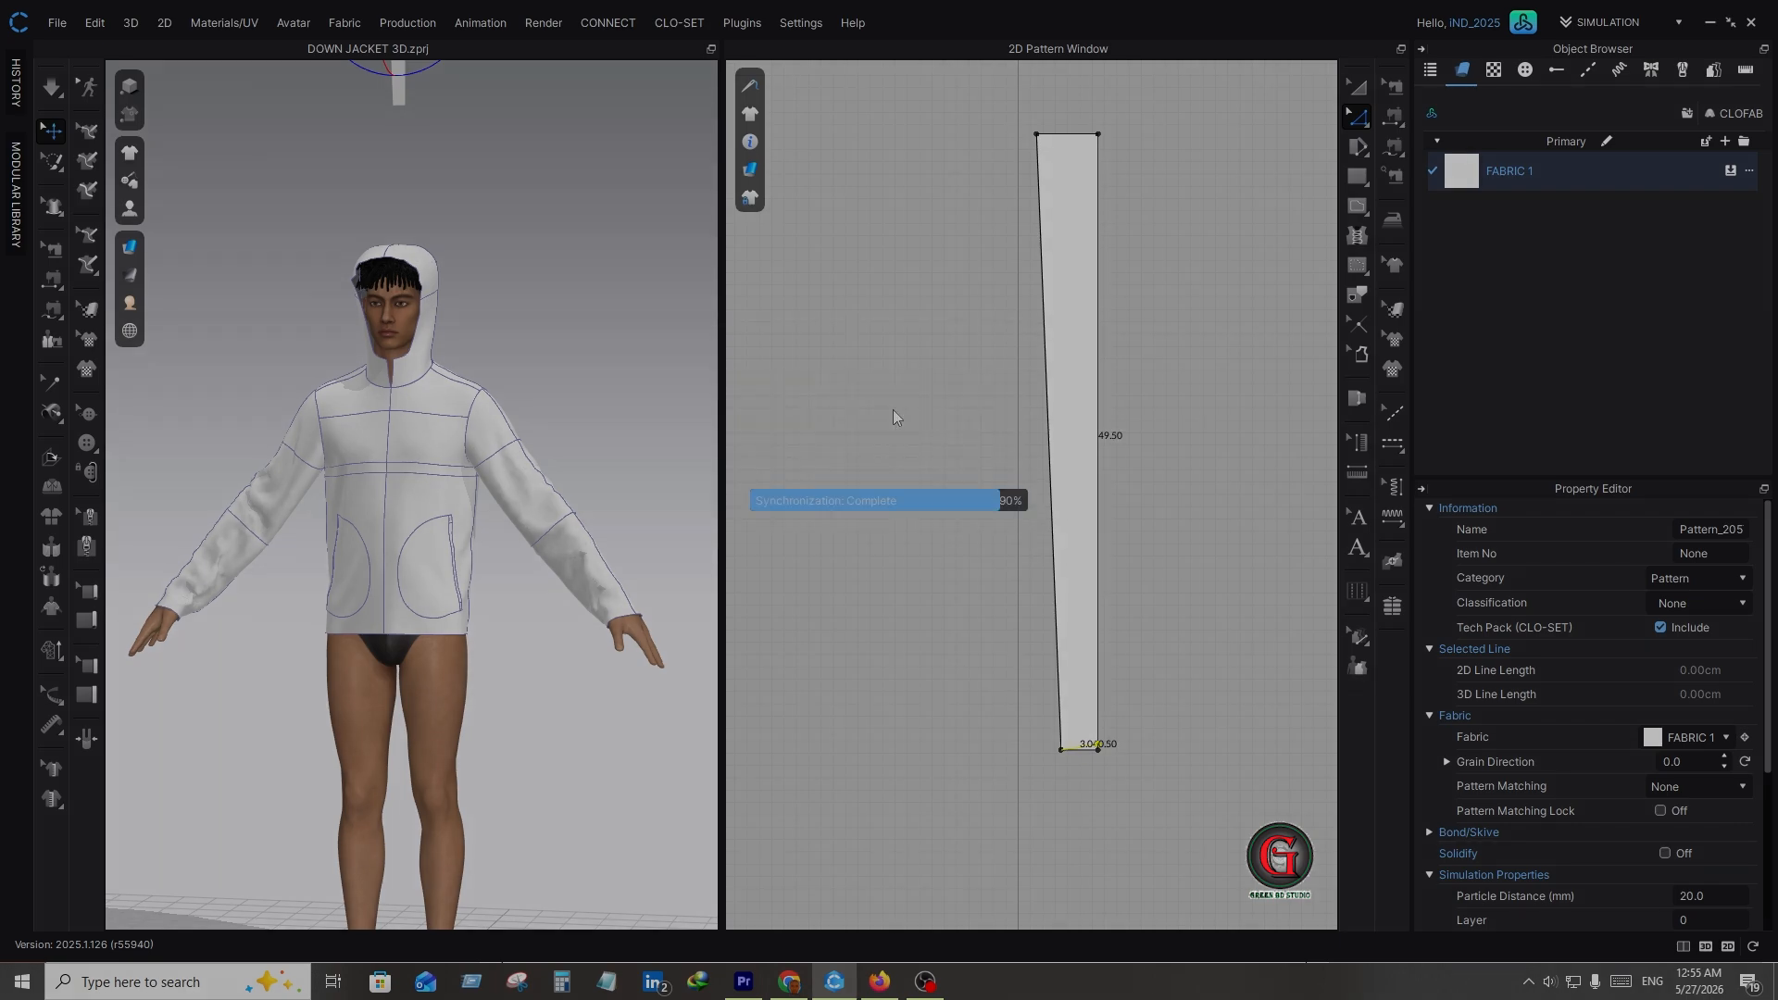
pyautogui.rightClick(1112, 786)
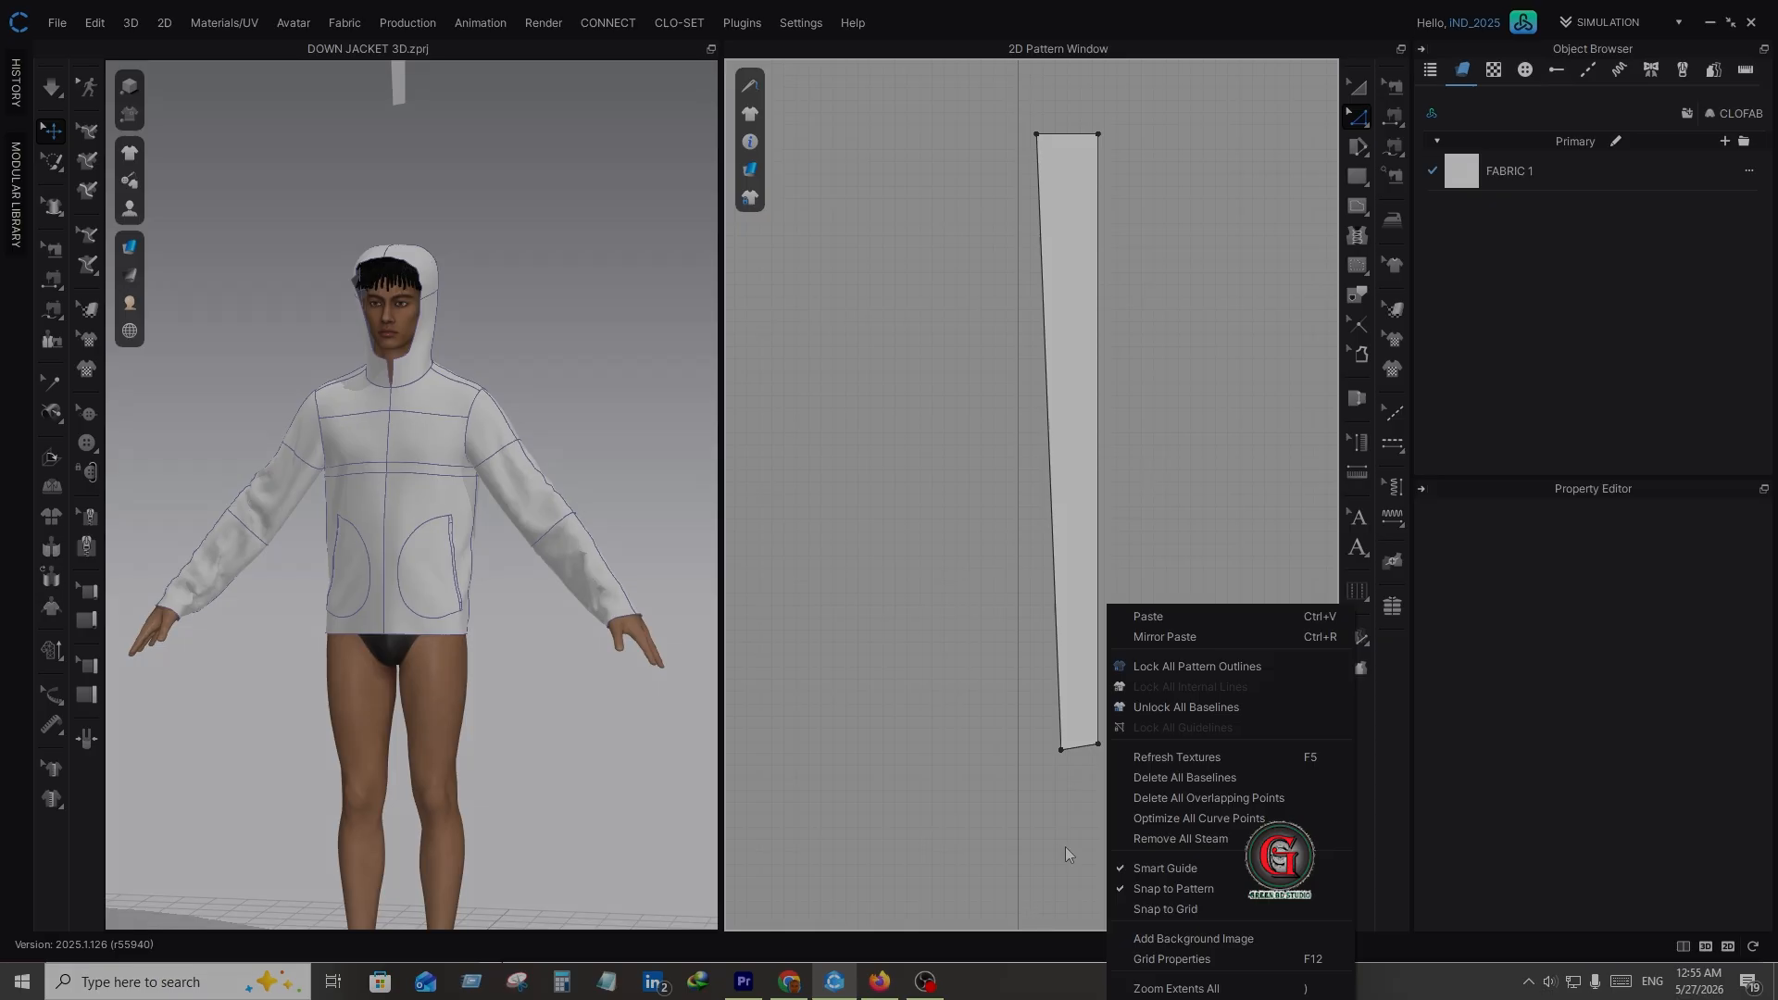
pyautogui.click(1077, 777)
# - Bend the strip's slanted bottom edge into a slight inward curve
pyautogui.scroll(-2, 1079, 778)
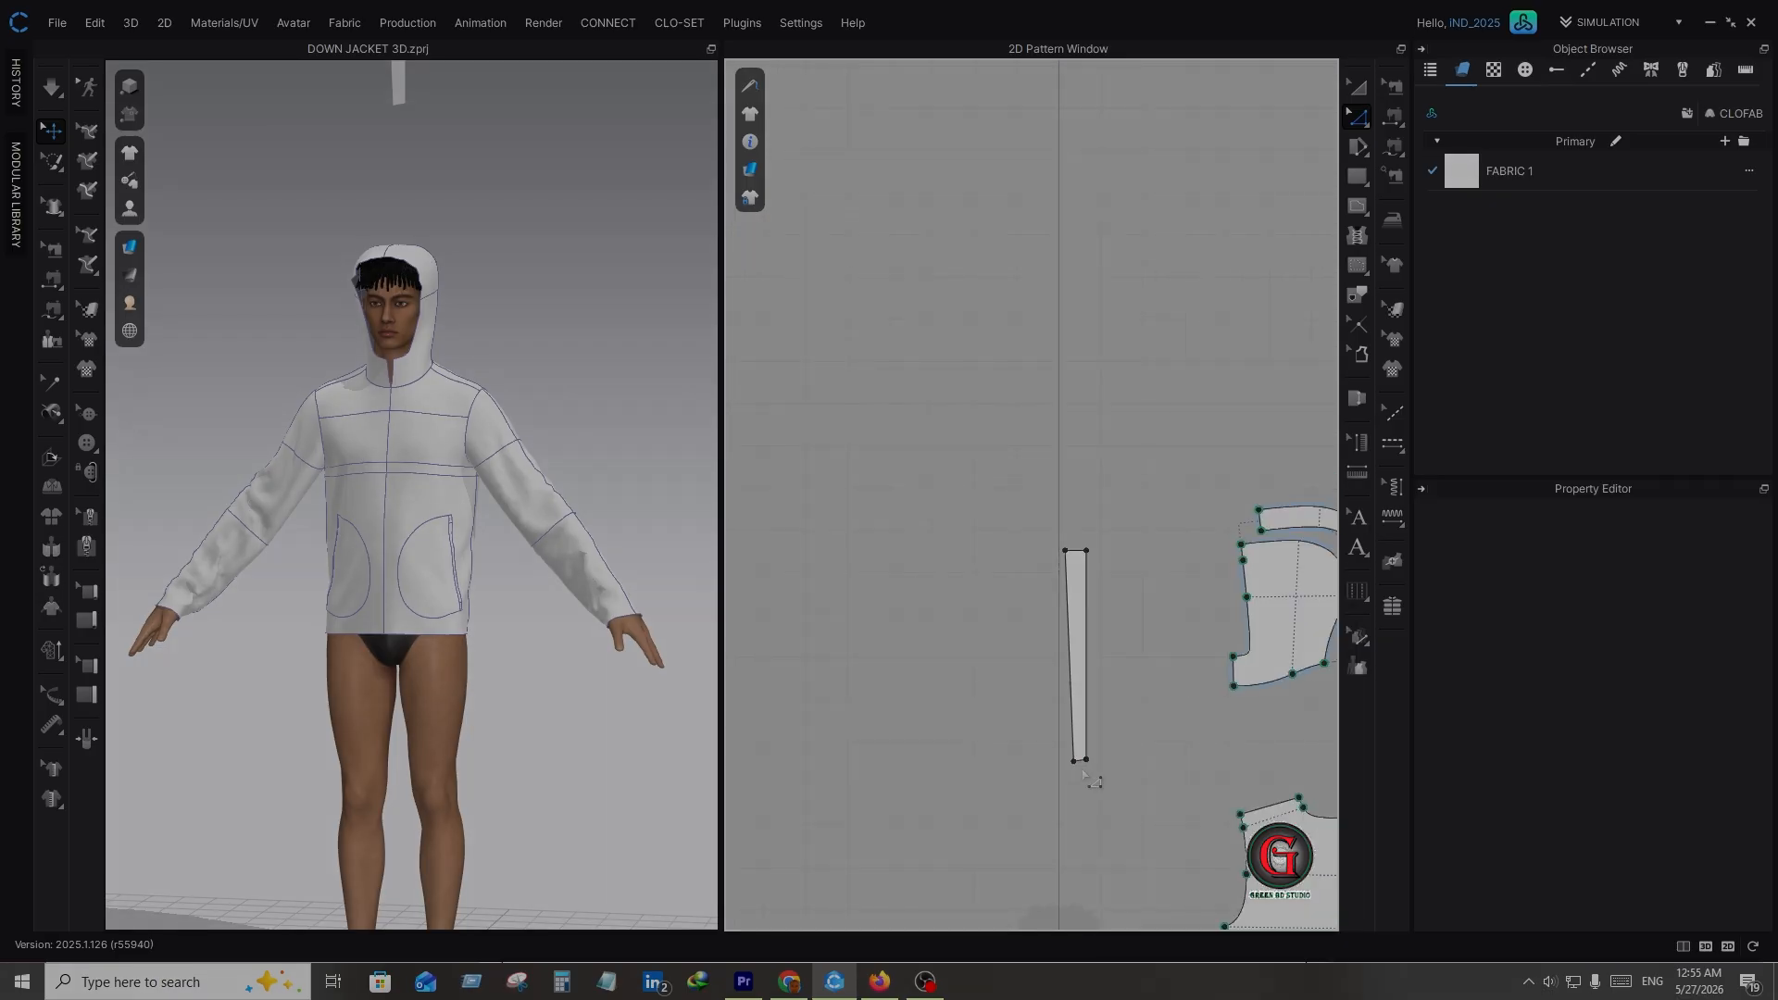
pyautogui.scroll(8, 1047, 621)
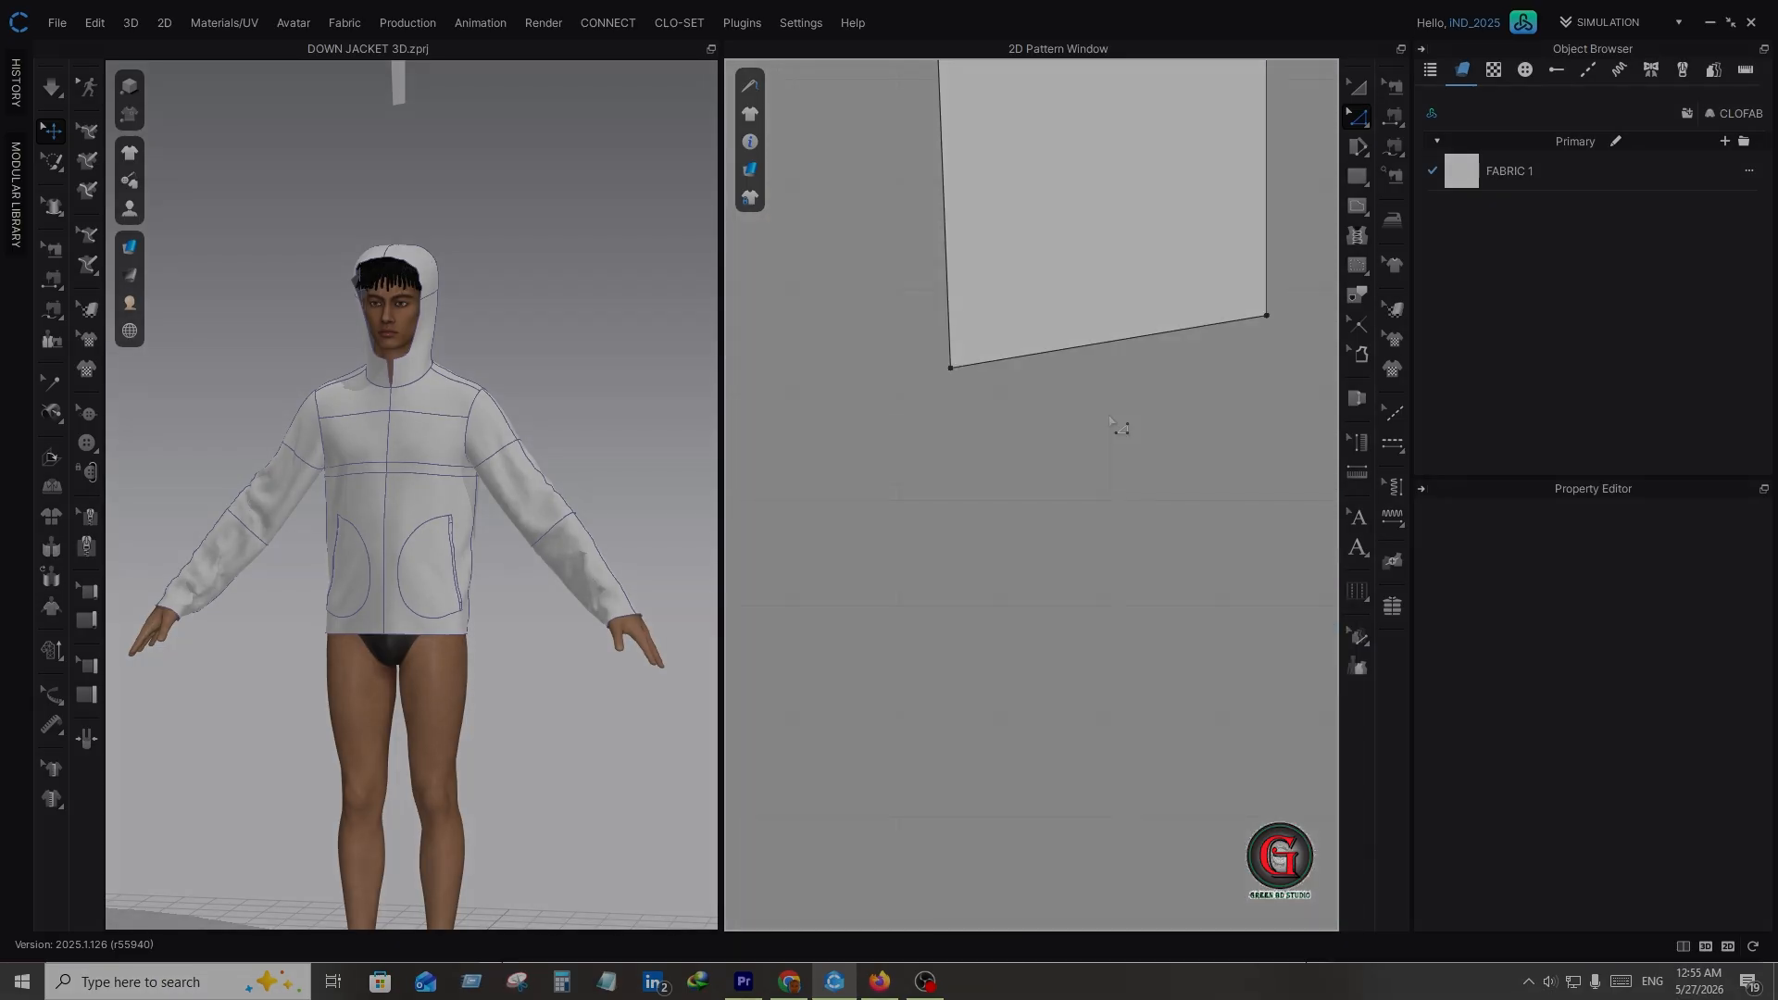
pyautogui.press('c')
pyautogui.click(1123, 344)
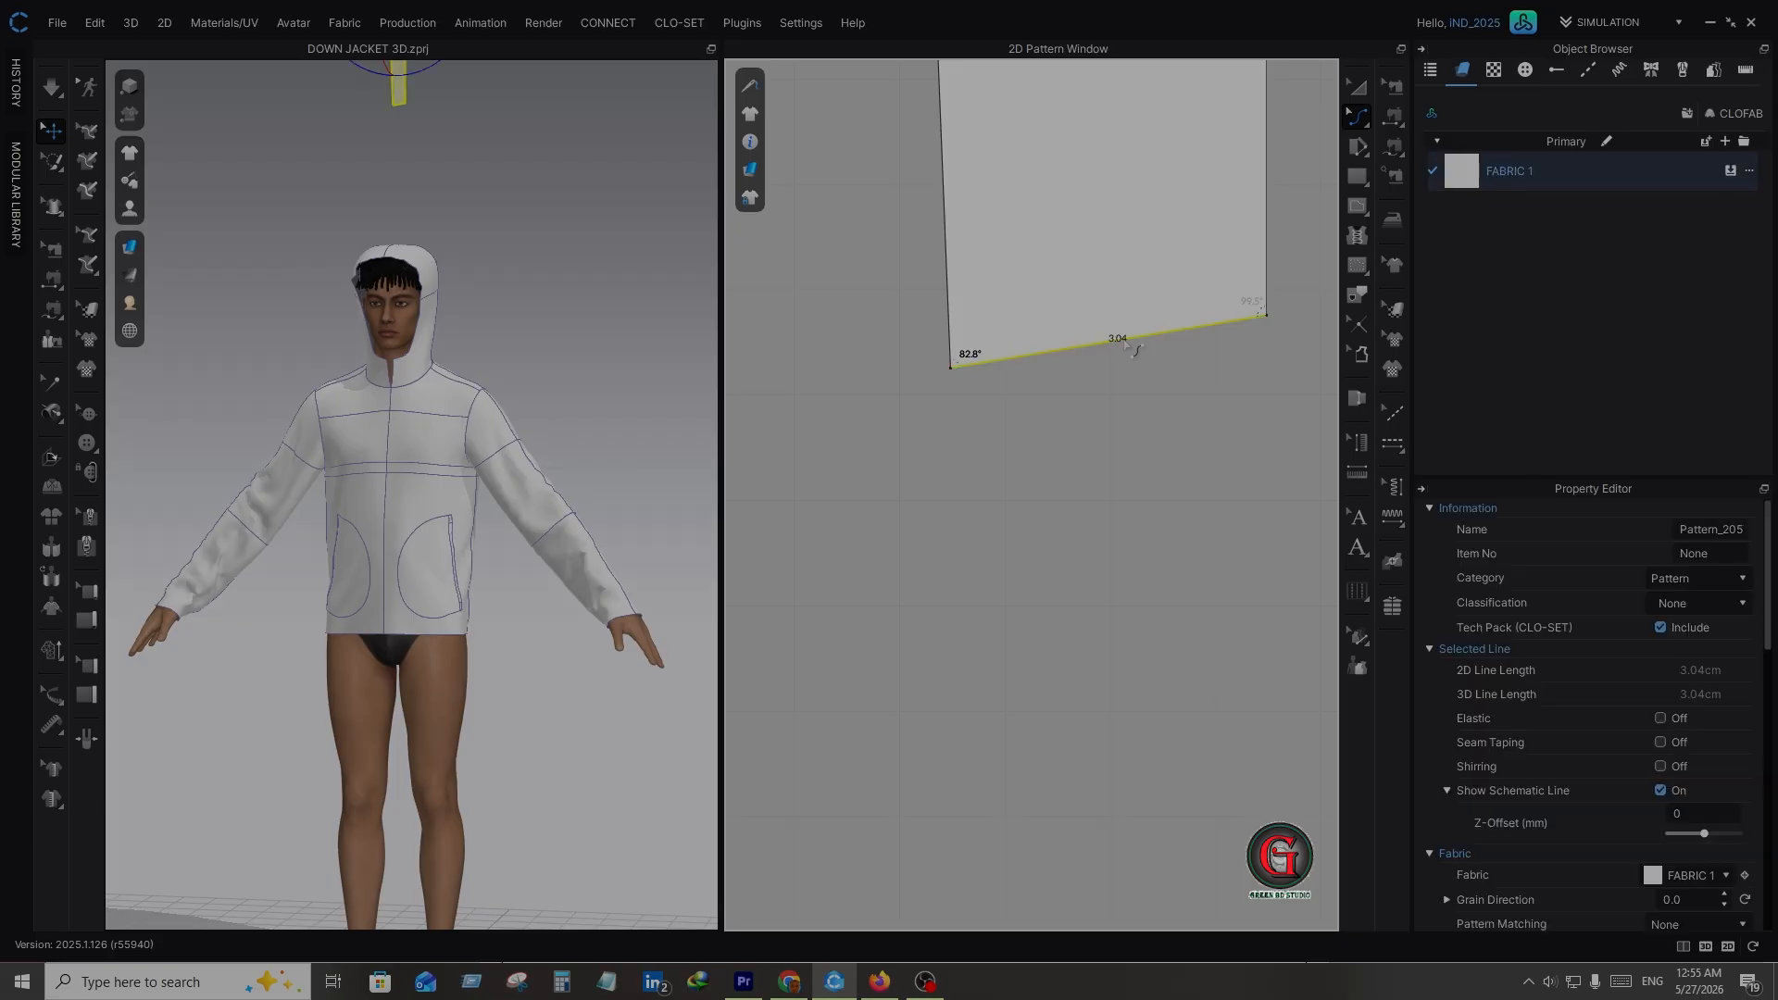
pyautogui.moveTo(1126, 345); pyautogui.dragTo(1116, 345)
pyautogui.click(1131, 428)
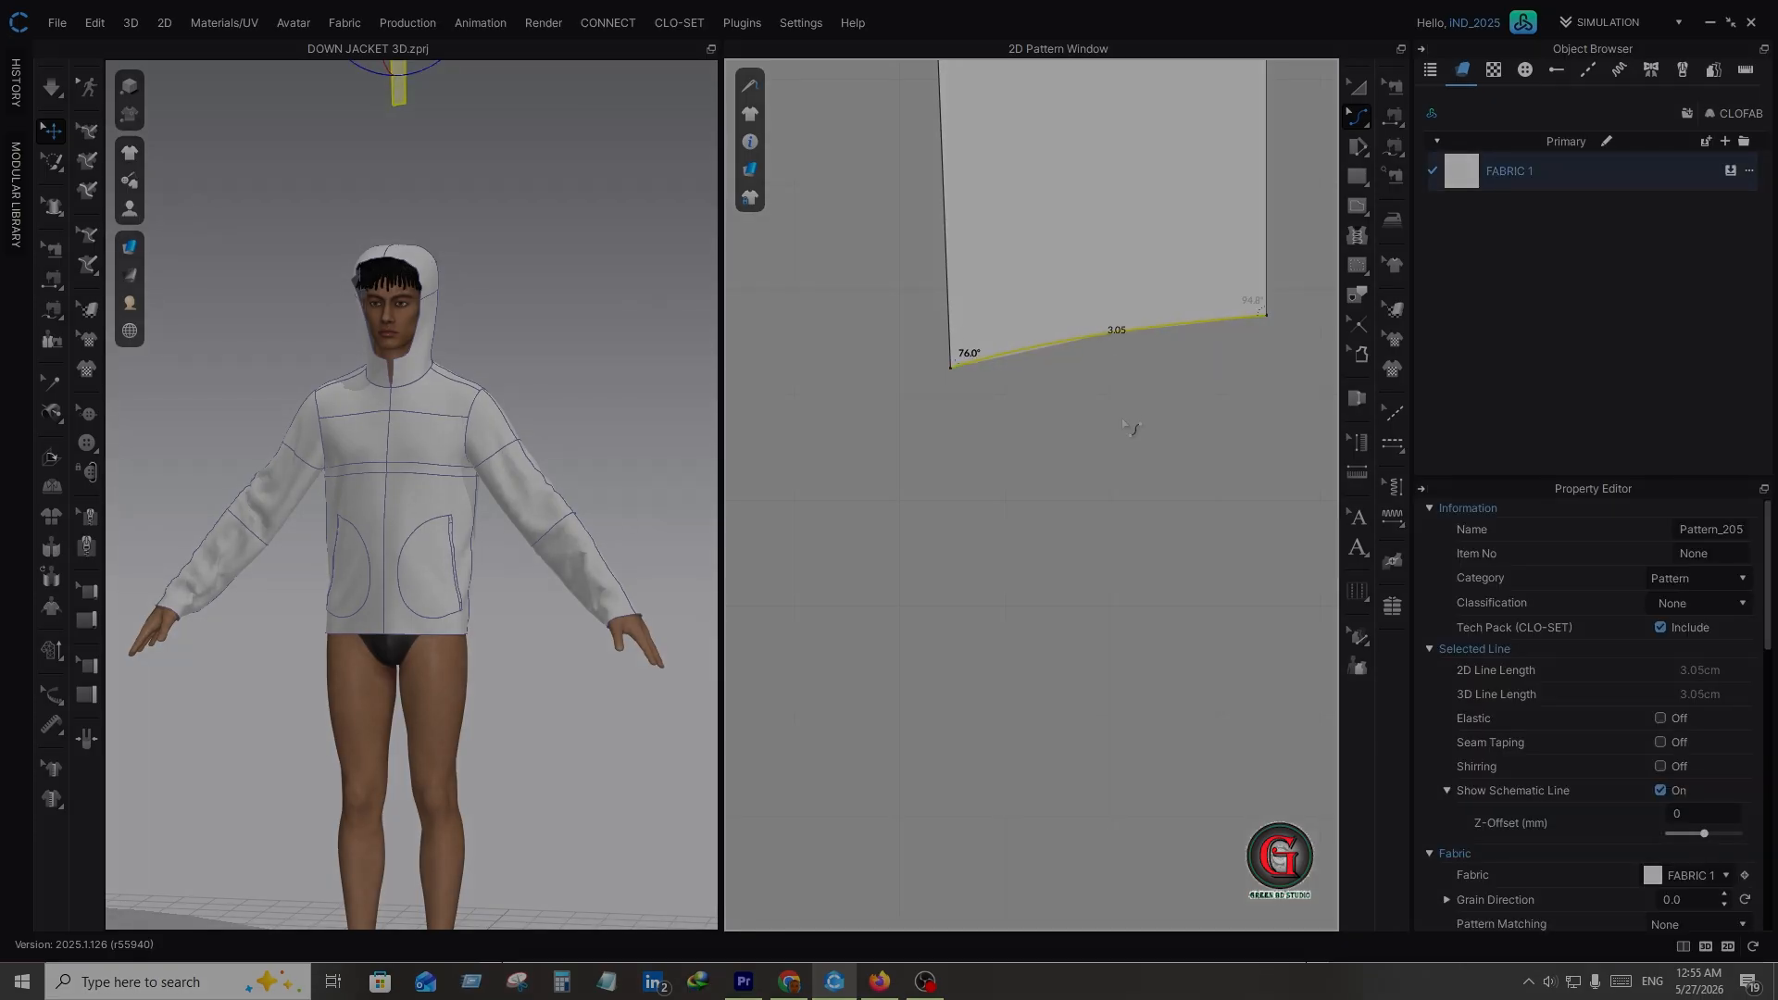
# - Unfold the strip along its straight right edge with symmetric editing and sewing
pyautogui.scroll(-5, 1150, 434)
pyautogui.moveTo(1151, 433); pyautogui.dragTo(1060, 774, button='middle')
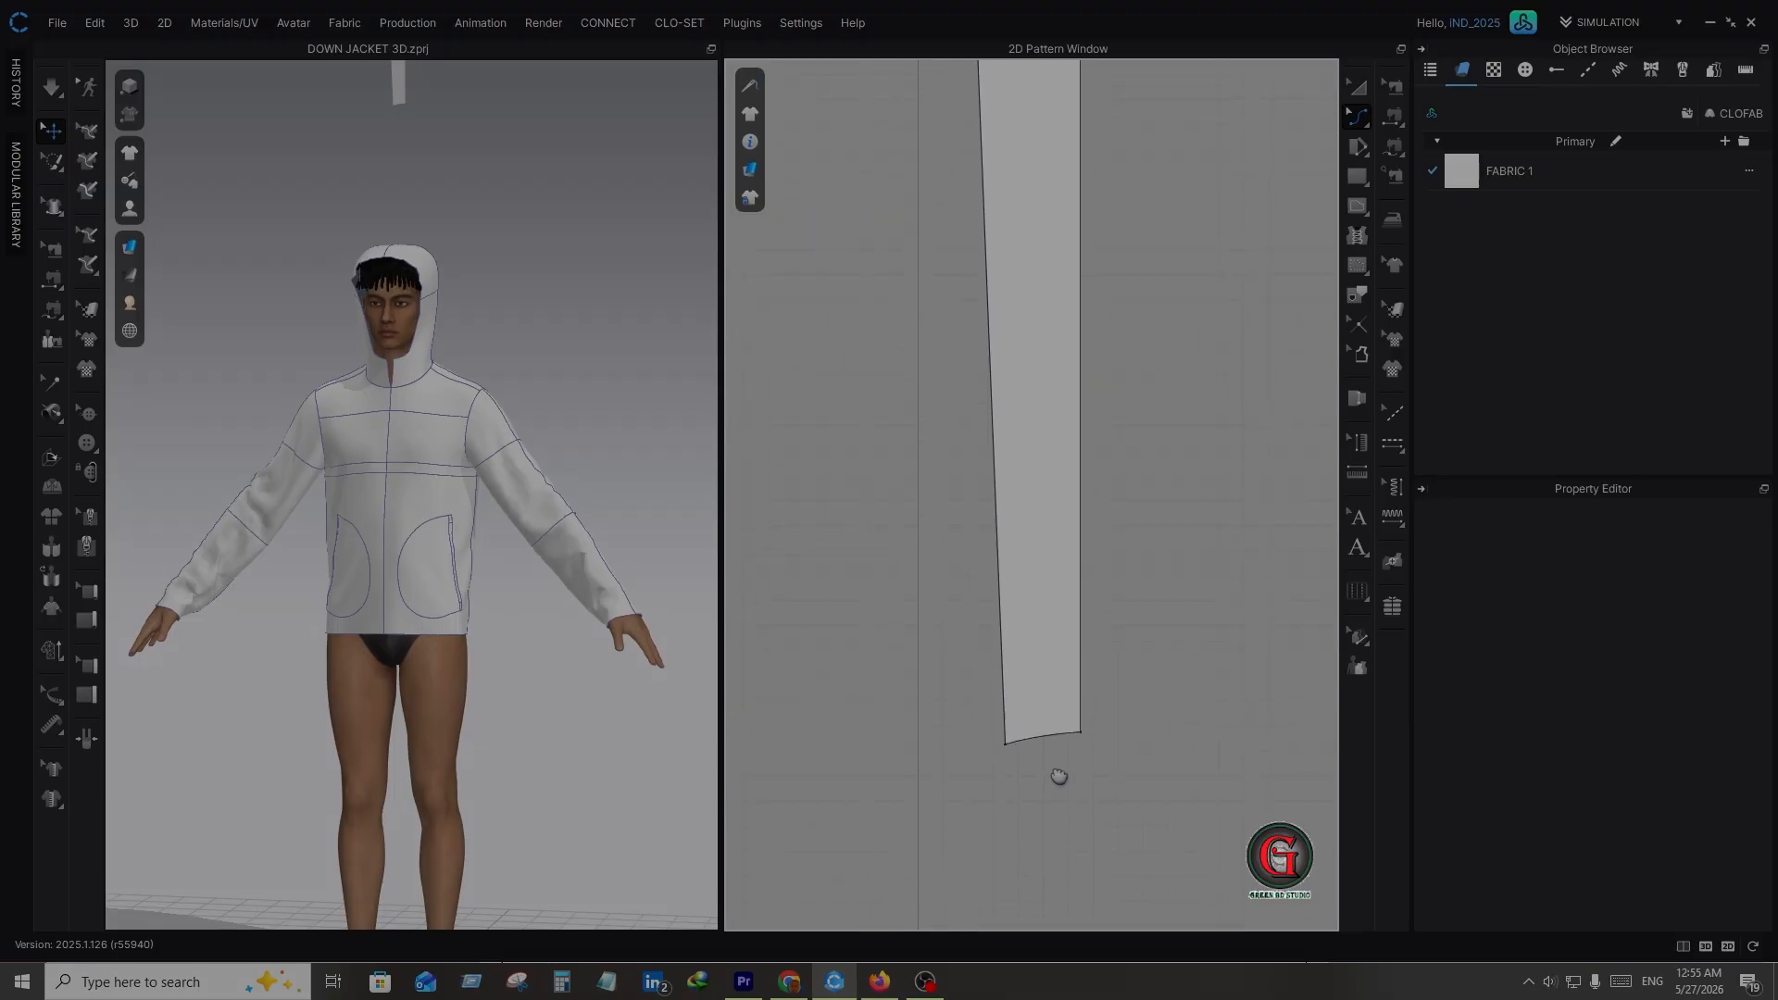
pyautogui.scroll(-3, 1032, 742)
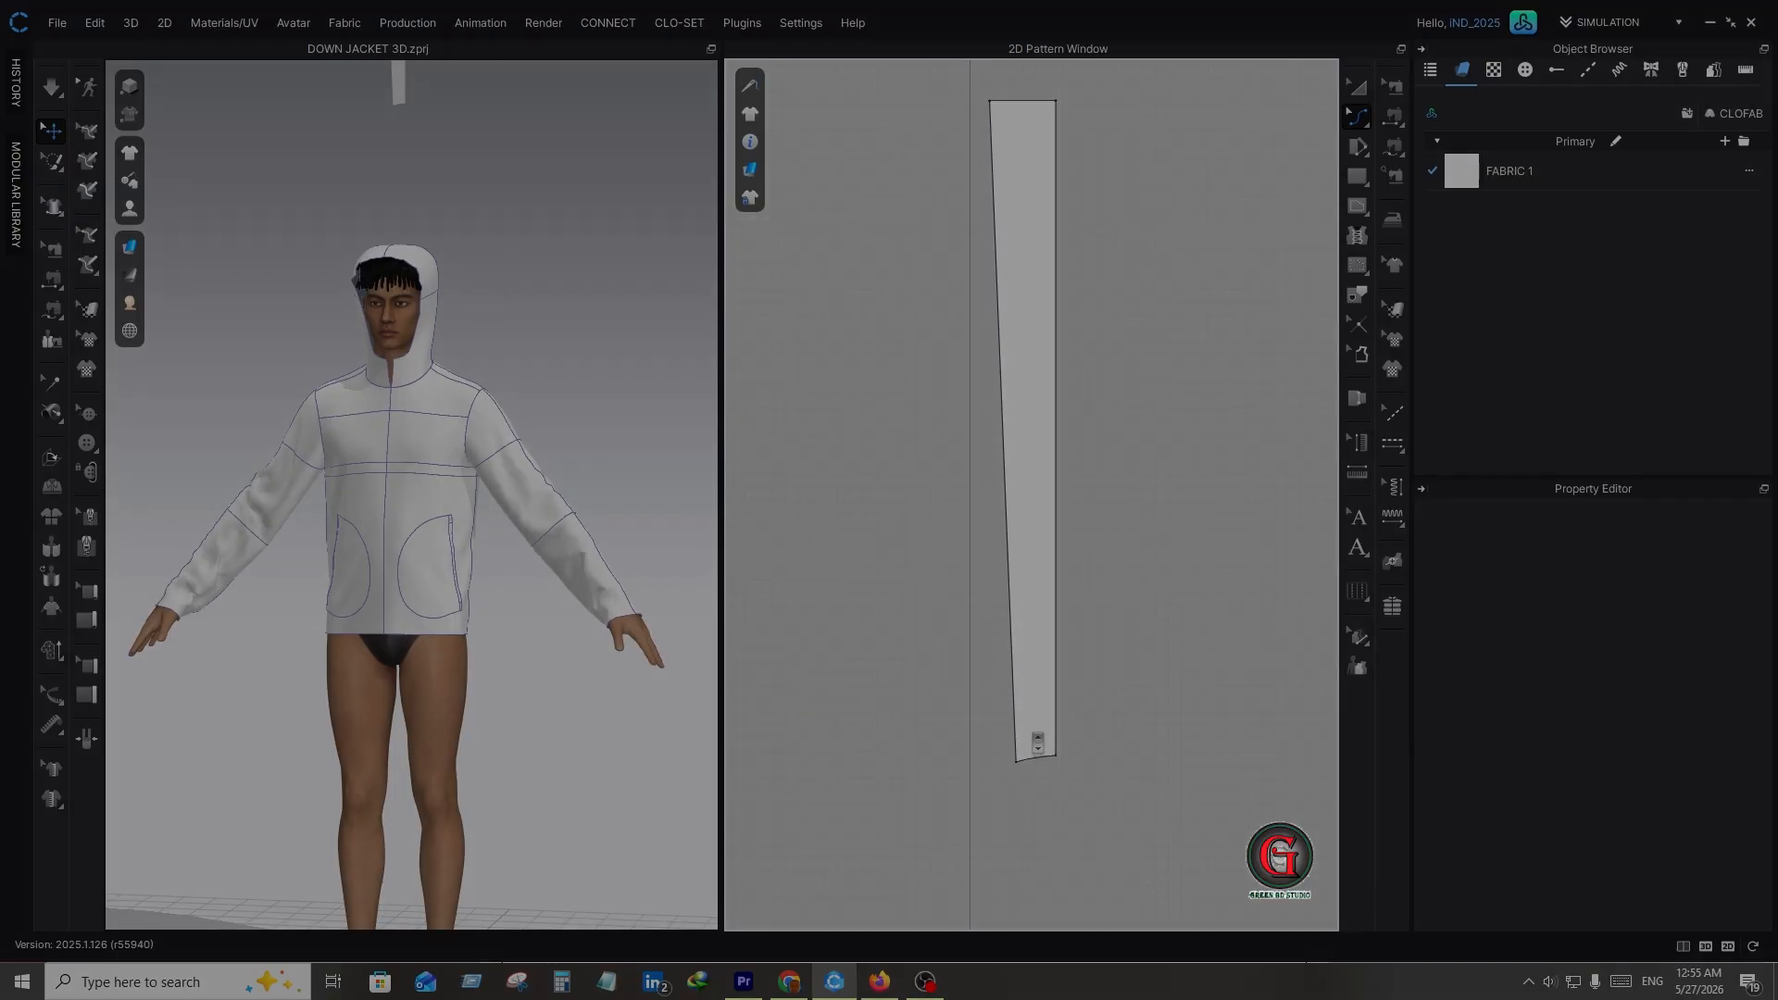
pyautogui.press('v')
pyautogui.click(1057, 556)
pyautogui.rightClick(1057, 558)
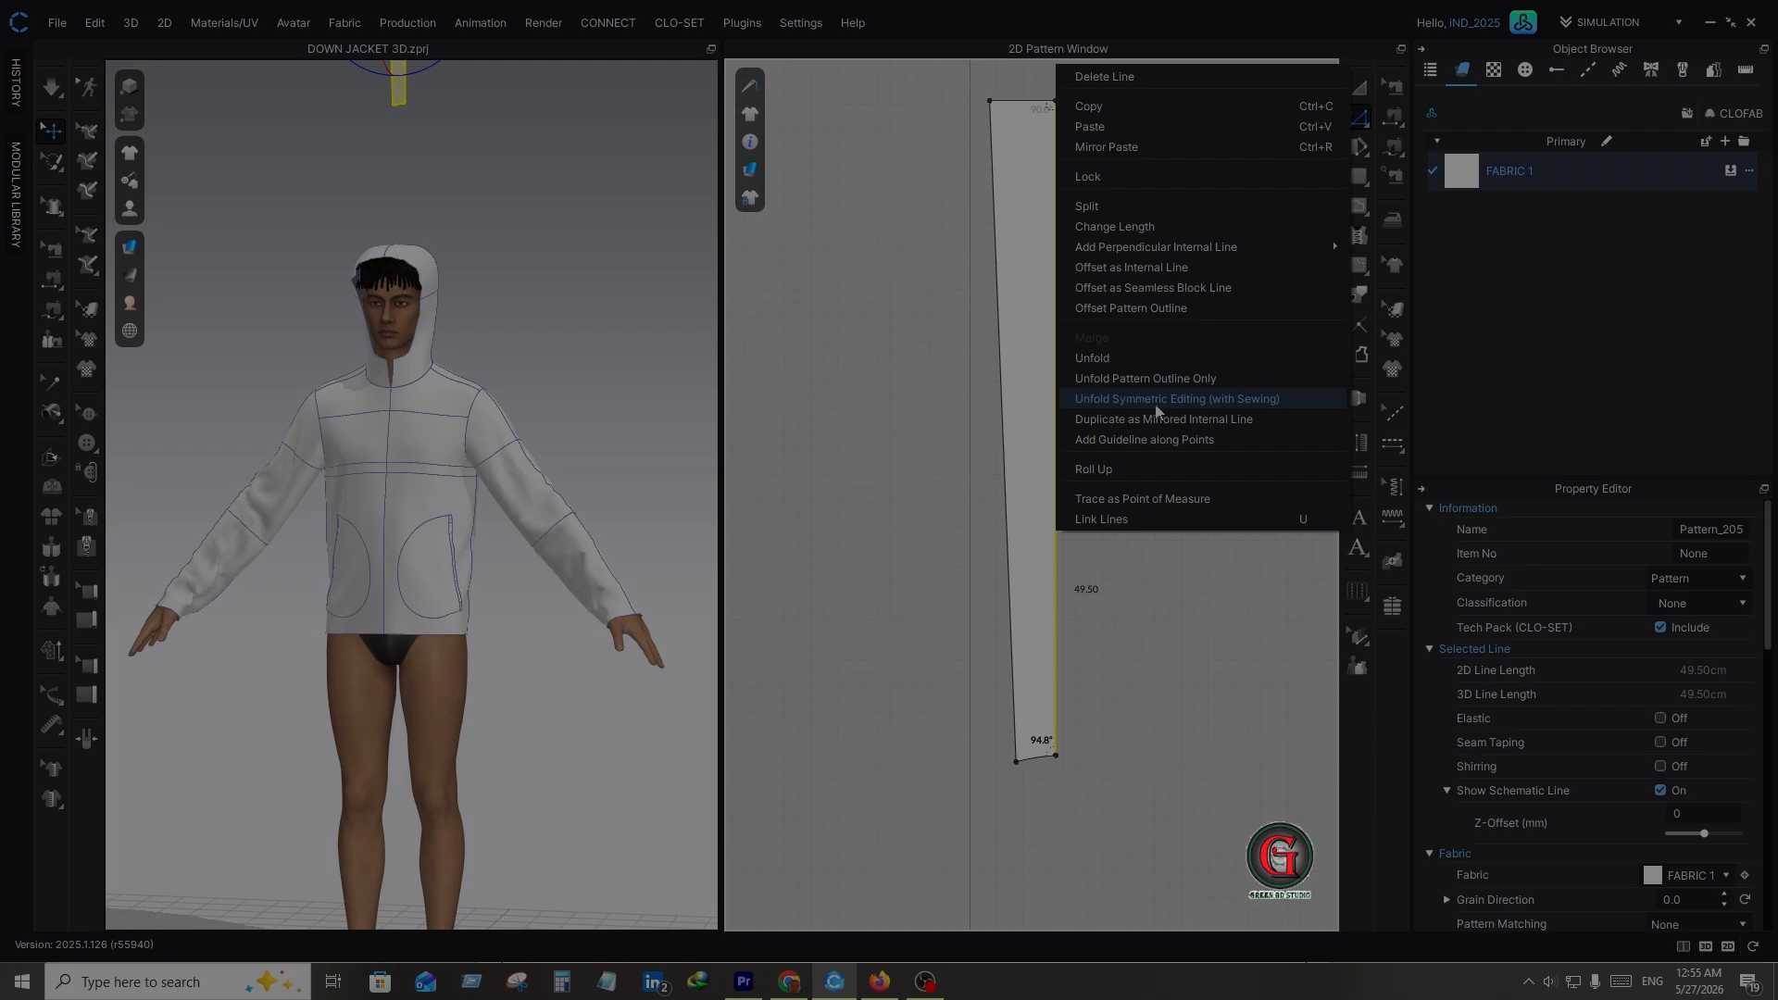
pyautogui.click(1216, 406)
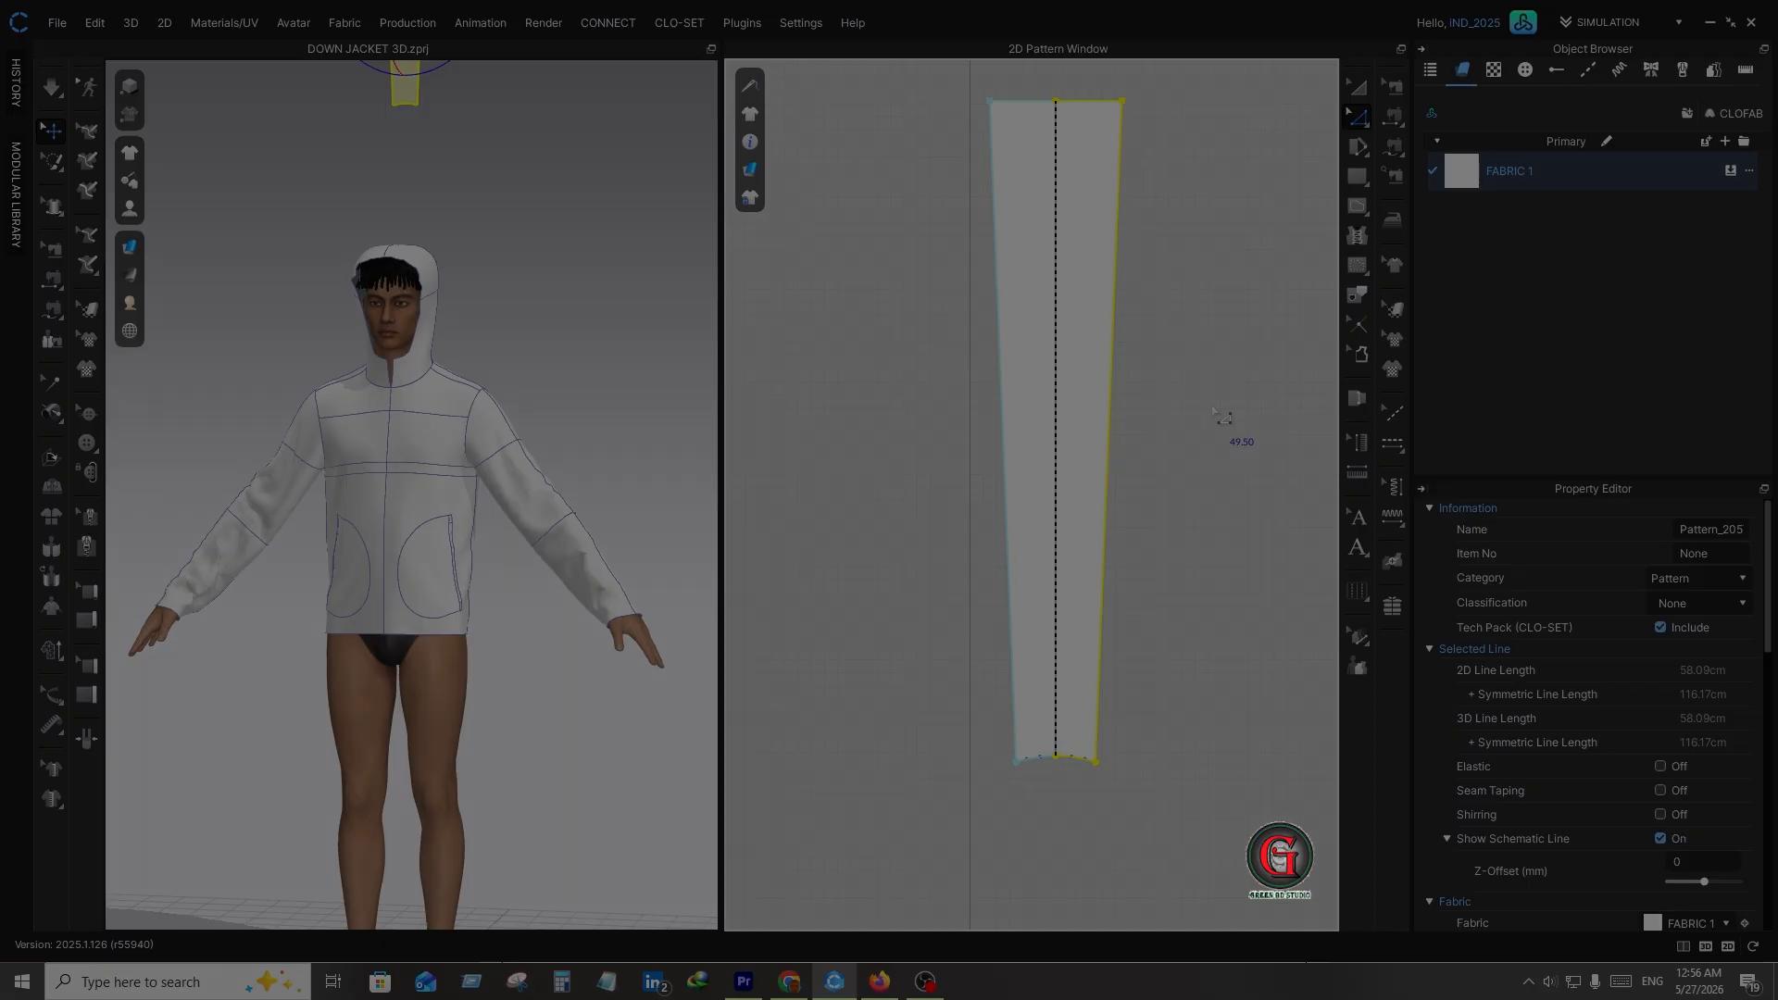
pyautogui.click(1242, 414)
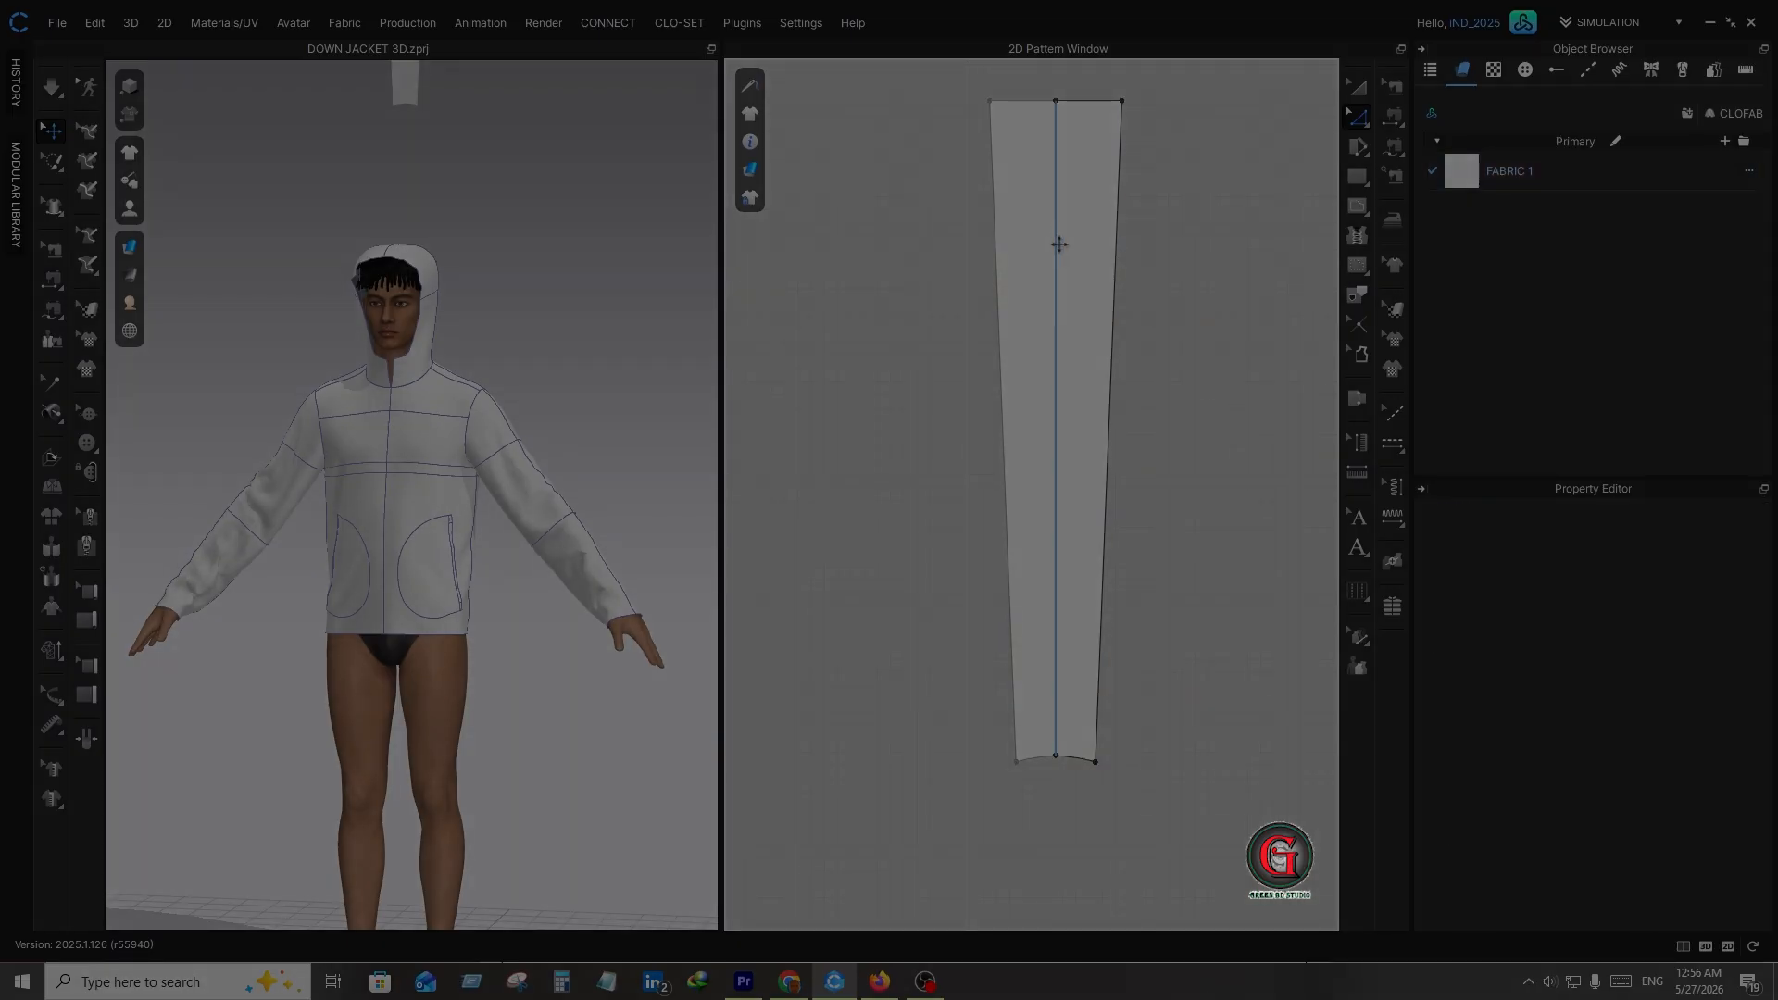
# - Remove the linked editing from the unfolded strip's center line
pyautogui.rightClick(1058, 245)
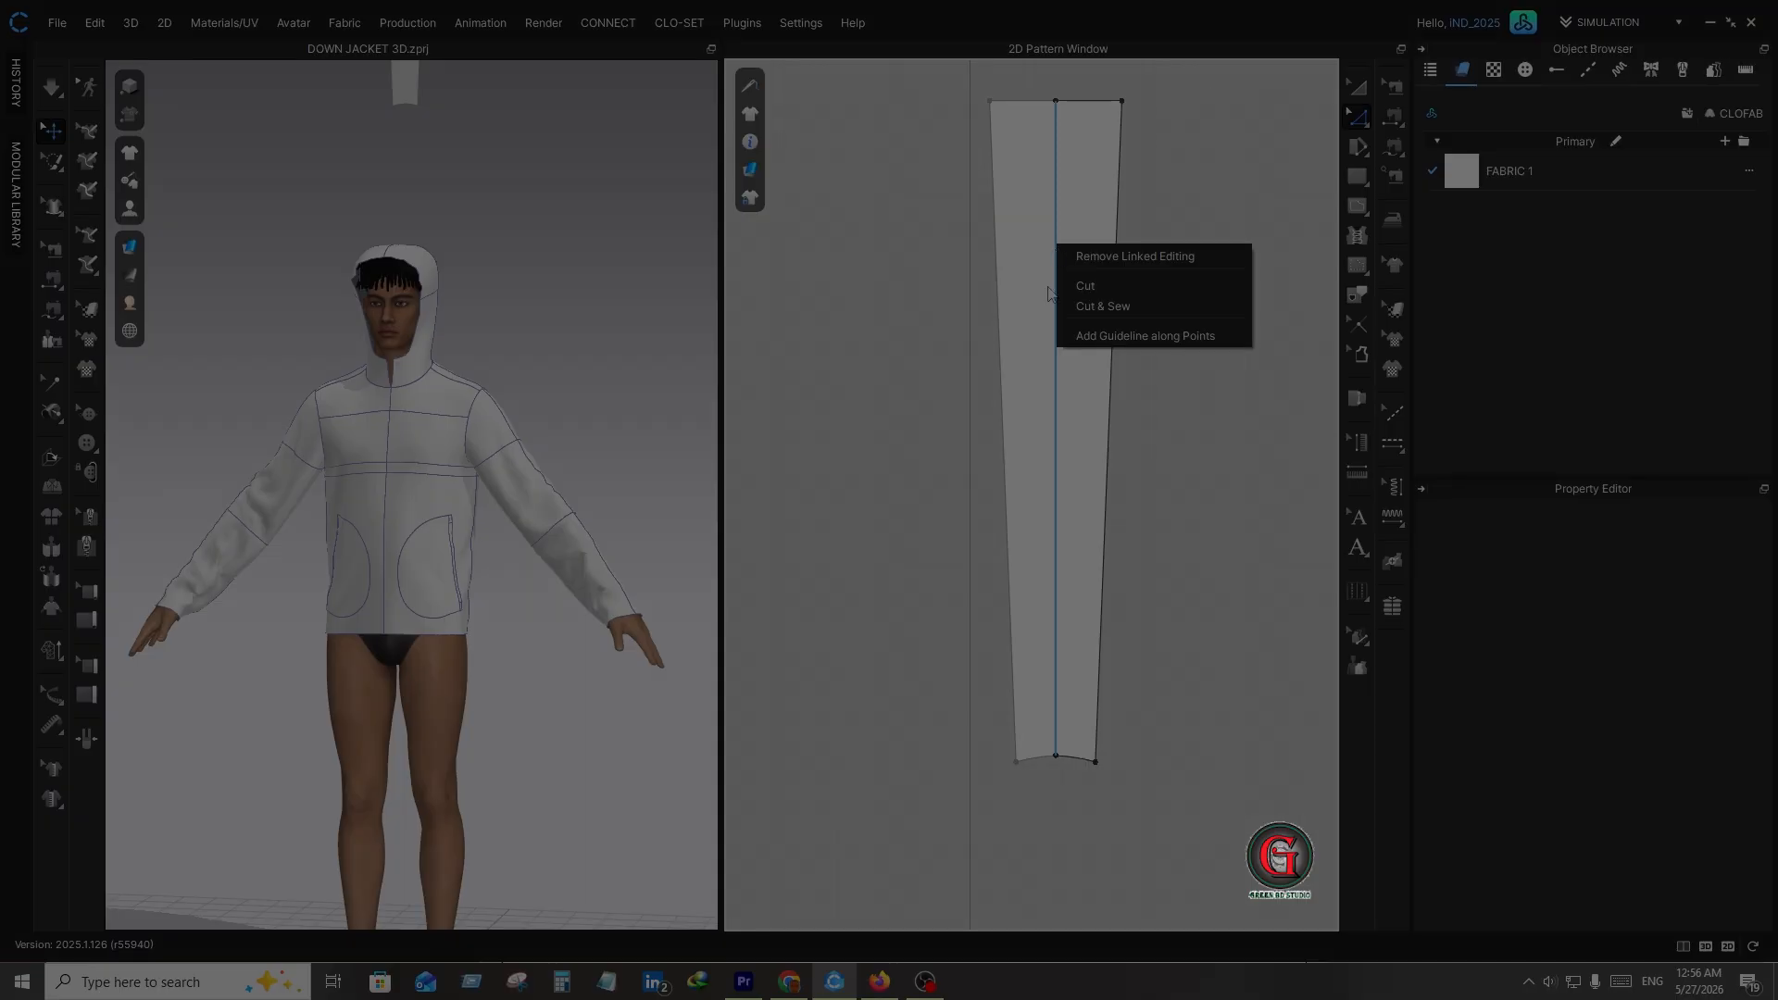
pyautogui.click(1148, 258)
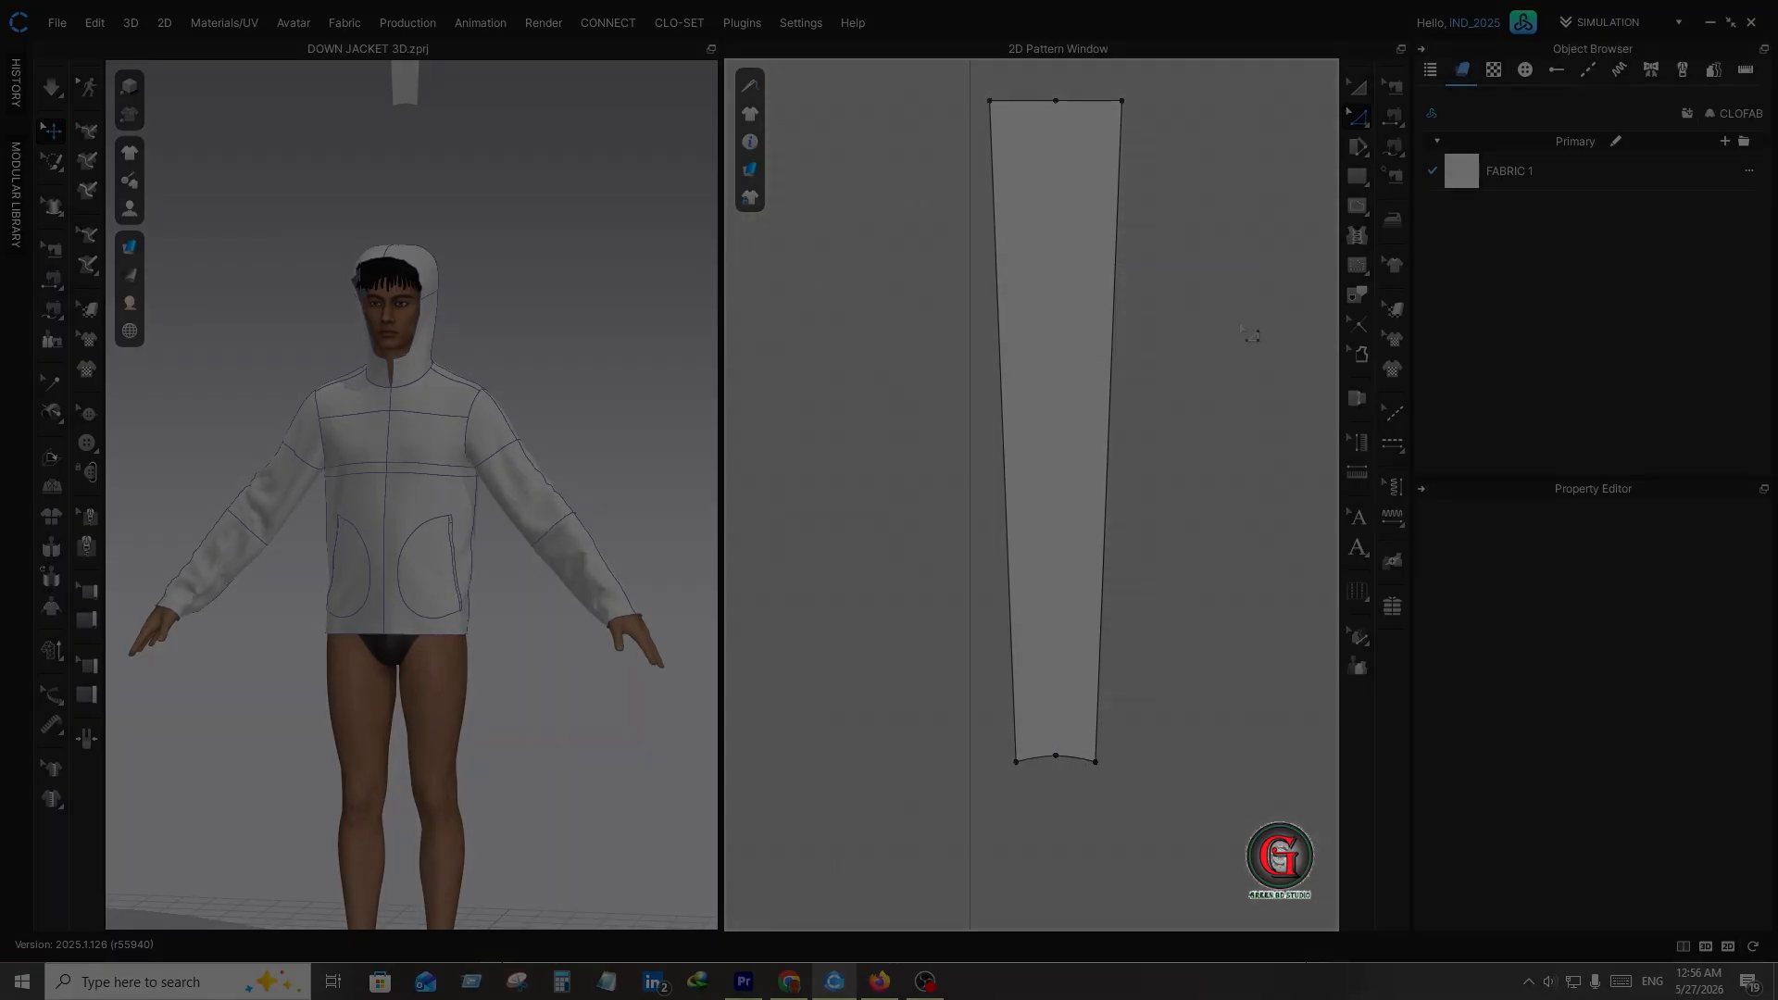
pyautogui.scroll(-8, 1207, 630)
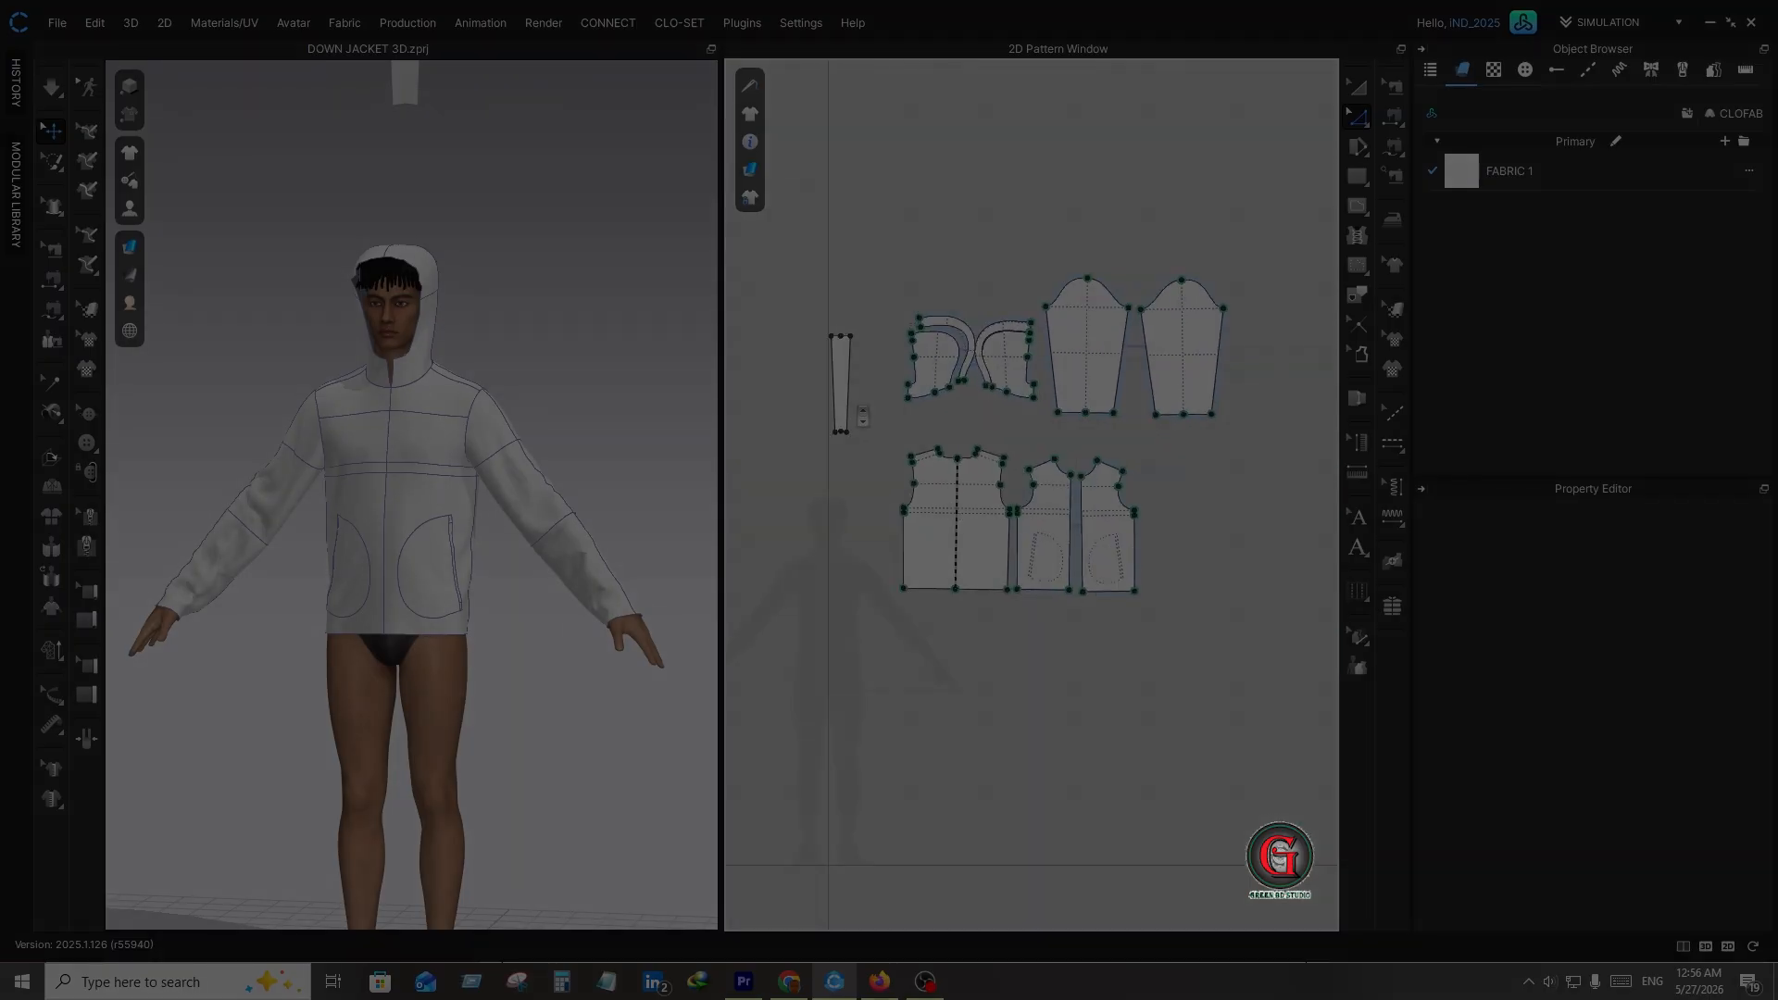
# - Switch to the product spec PDF in Firefox to check the jacket photo, and return to CLO
pyautogui.click(888, 978)
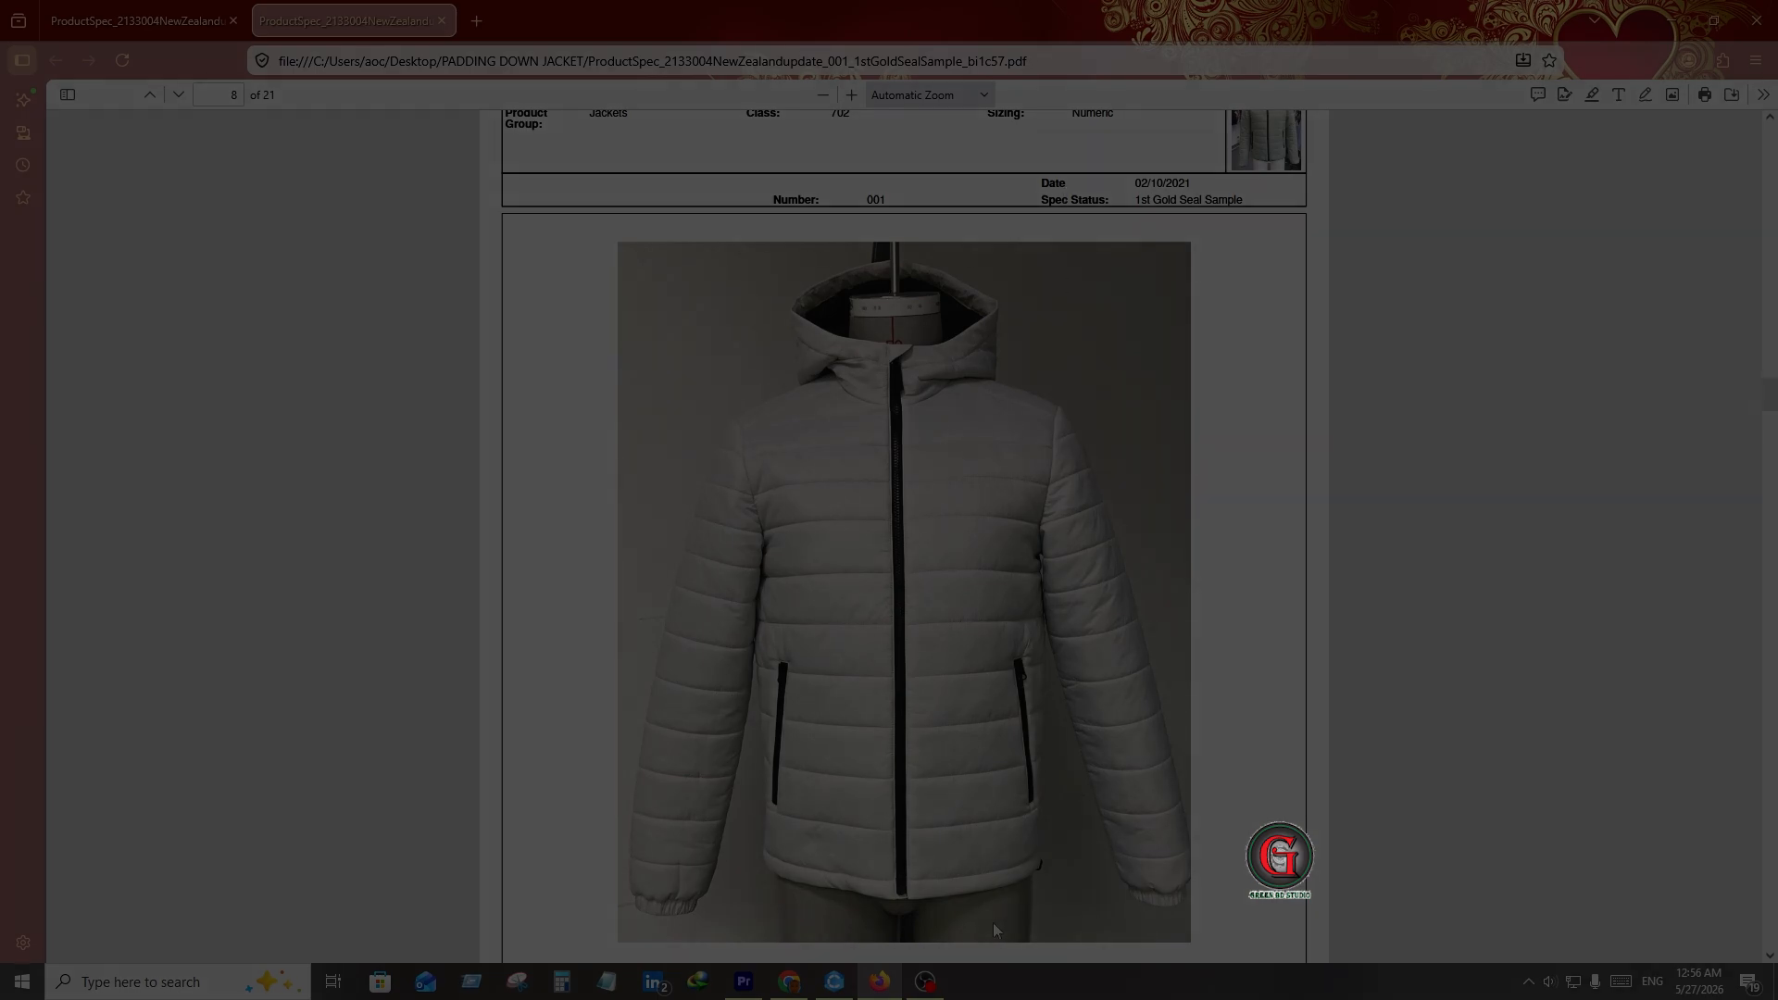
pyautogui.click(835, 989)
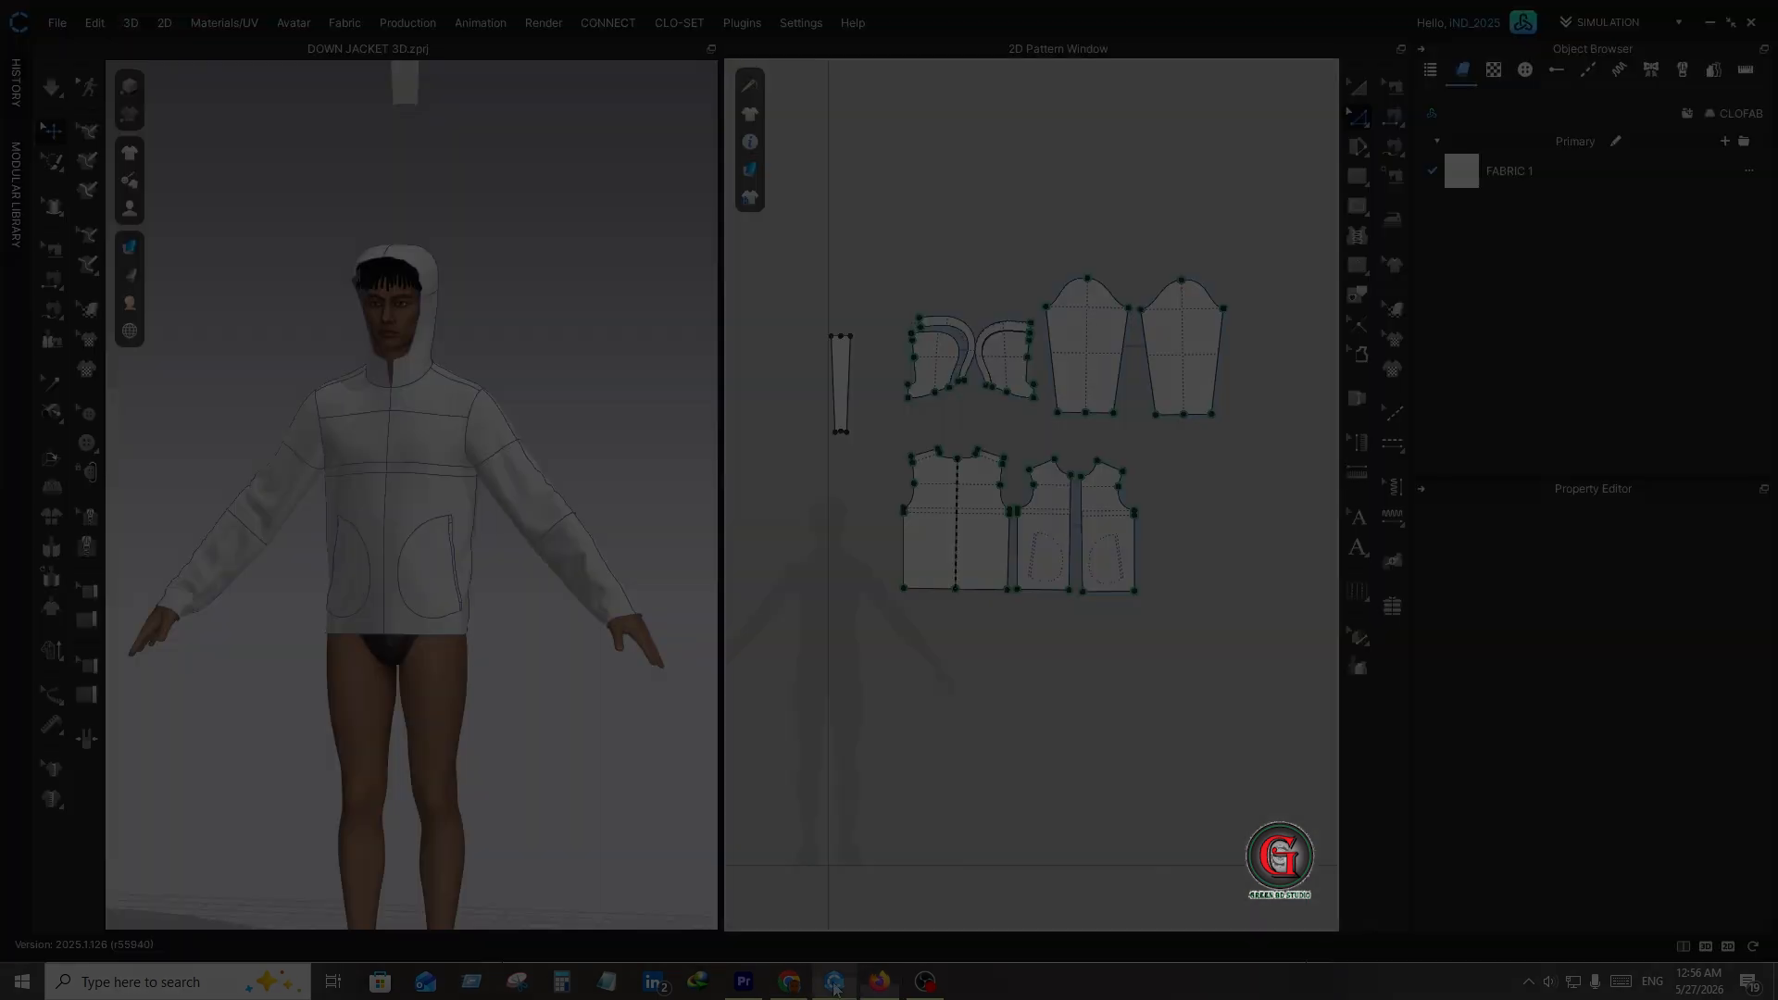
pyautogui.scroll(5, 979, 411)
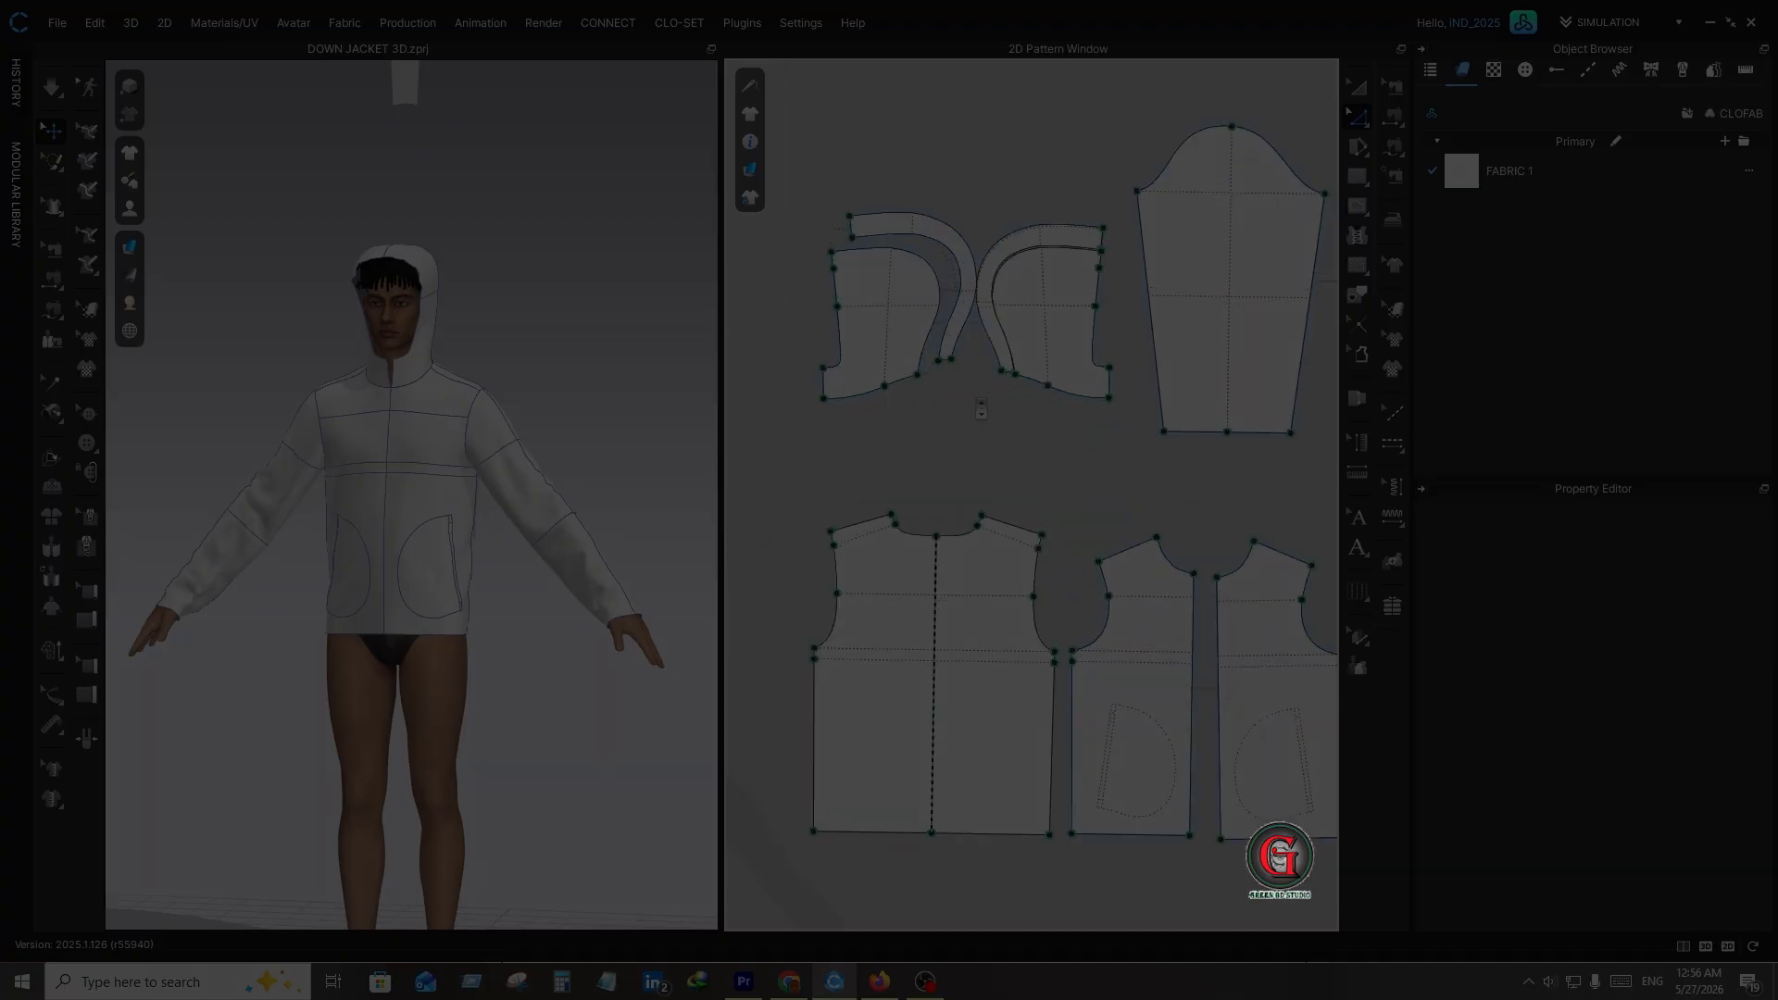
pyautogui.scroll(-3, 978, 410)
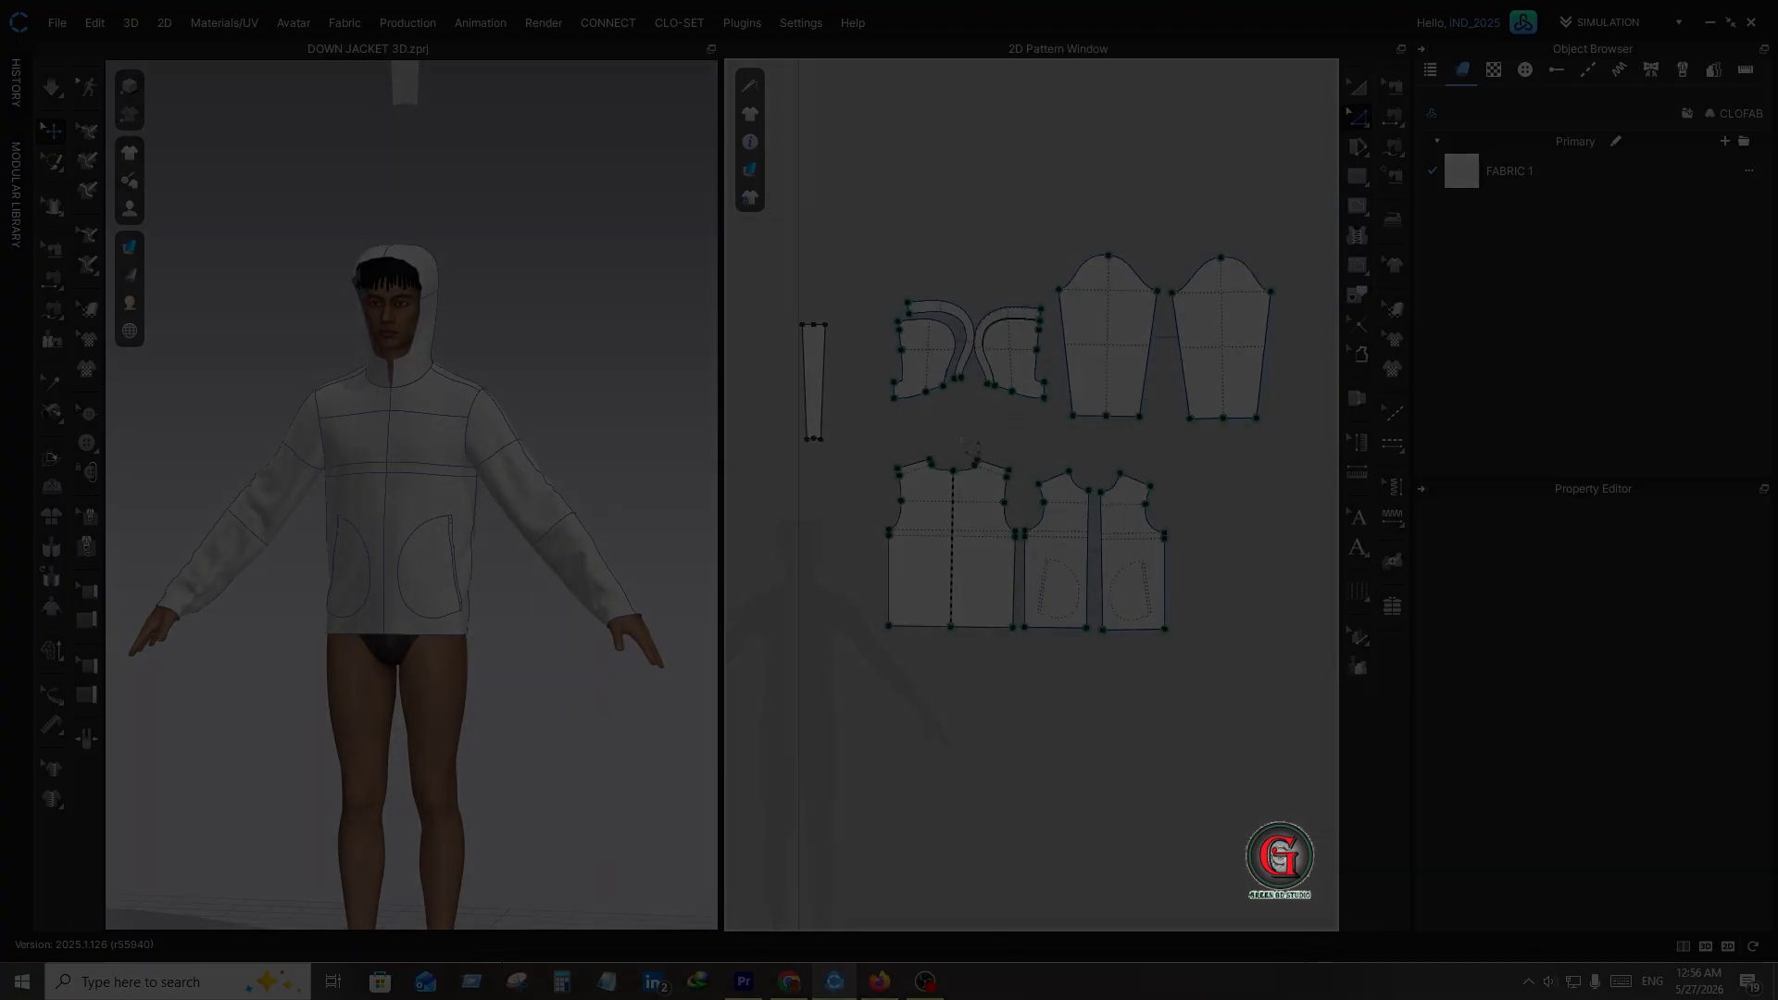
pyautogui.scroll(6, 968, 383)
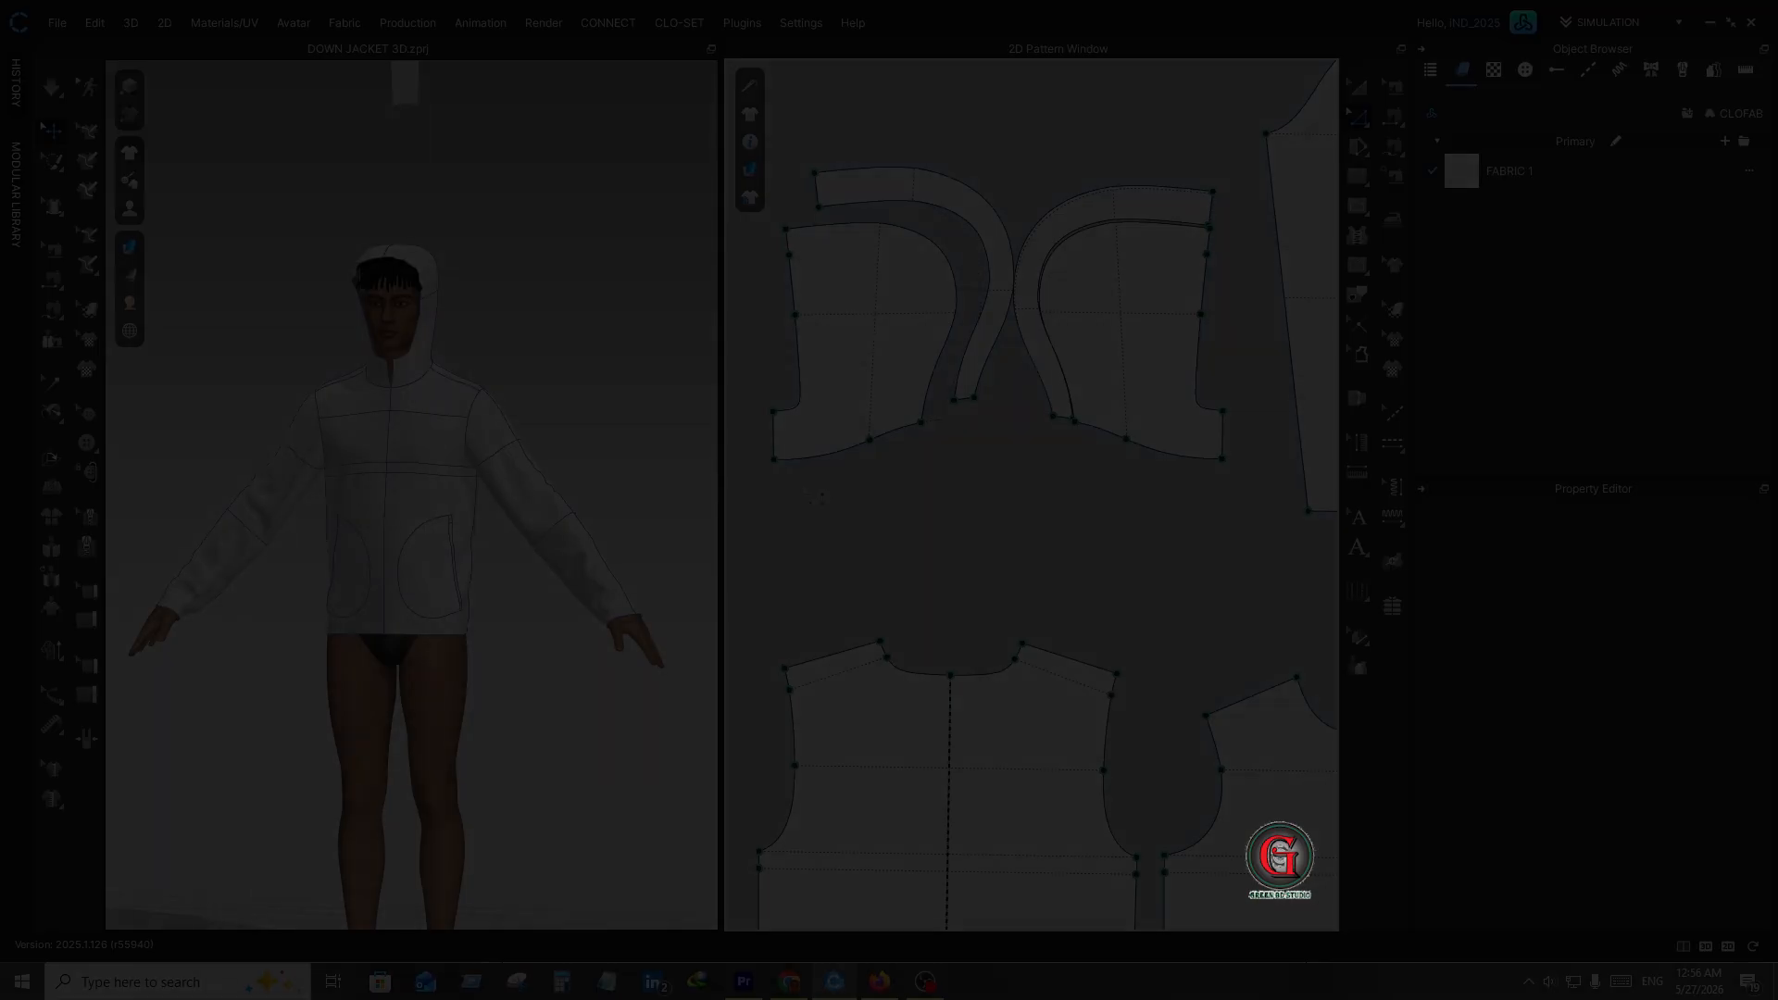
pyautogui.scroll(-2, 868, 562)
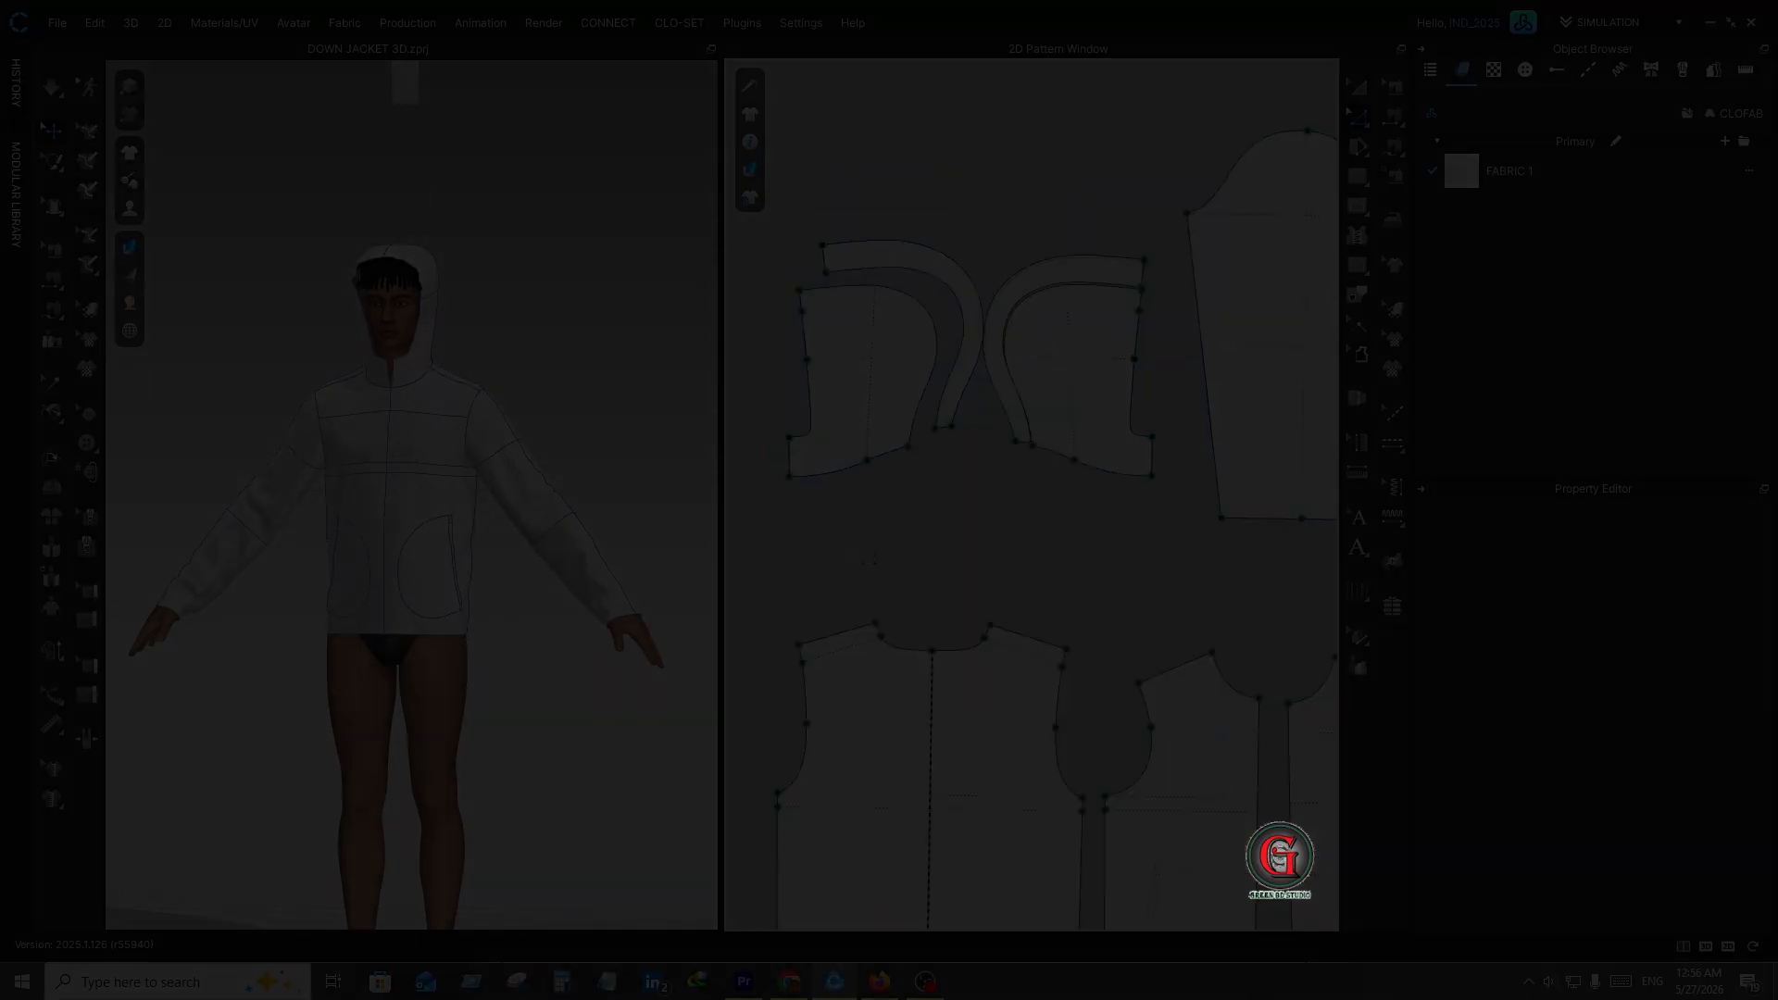
pyautogui.scroll(3, 780, 472)
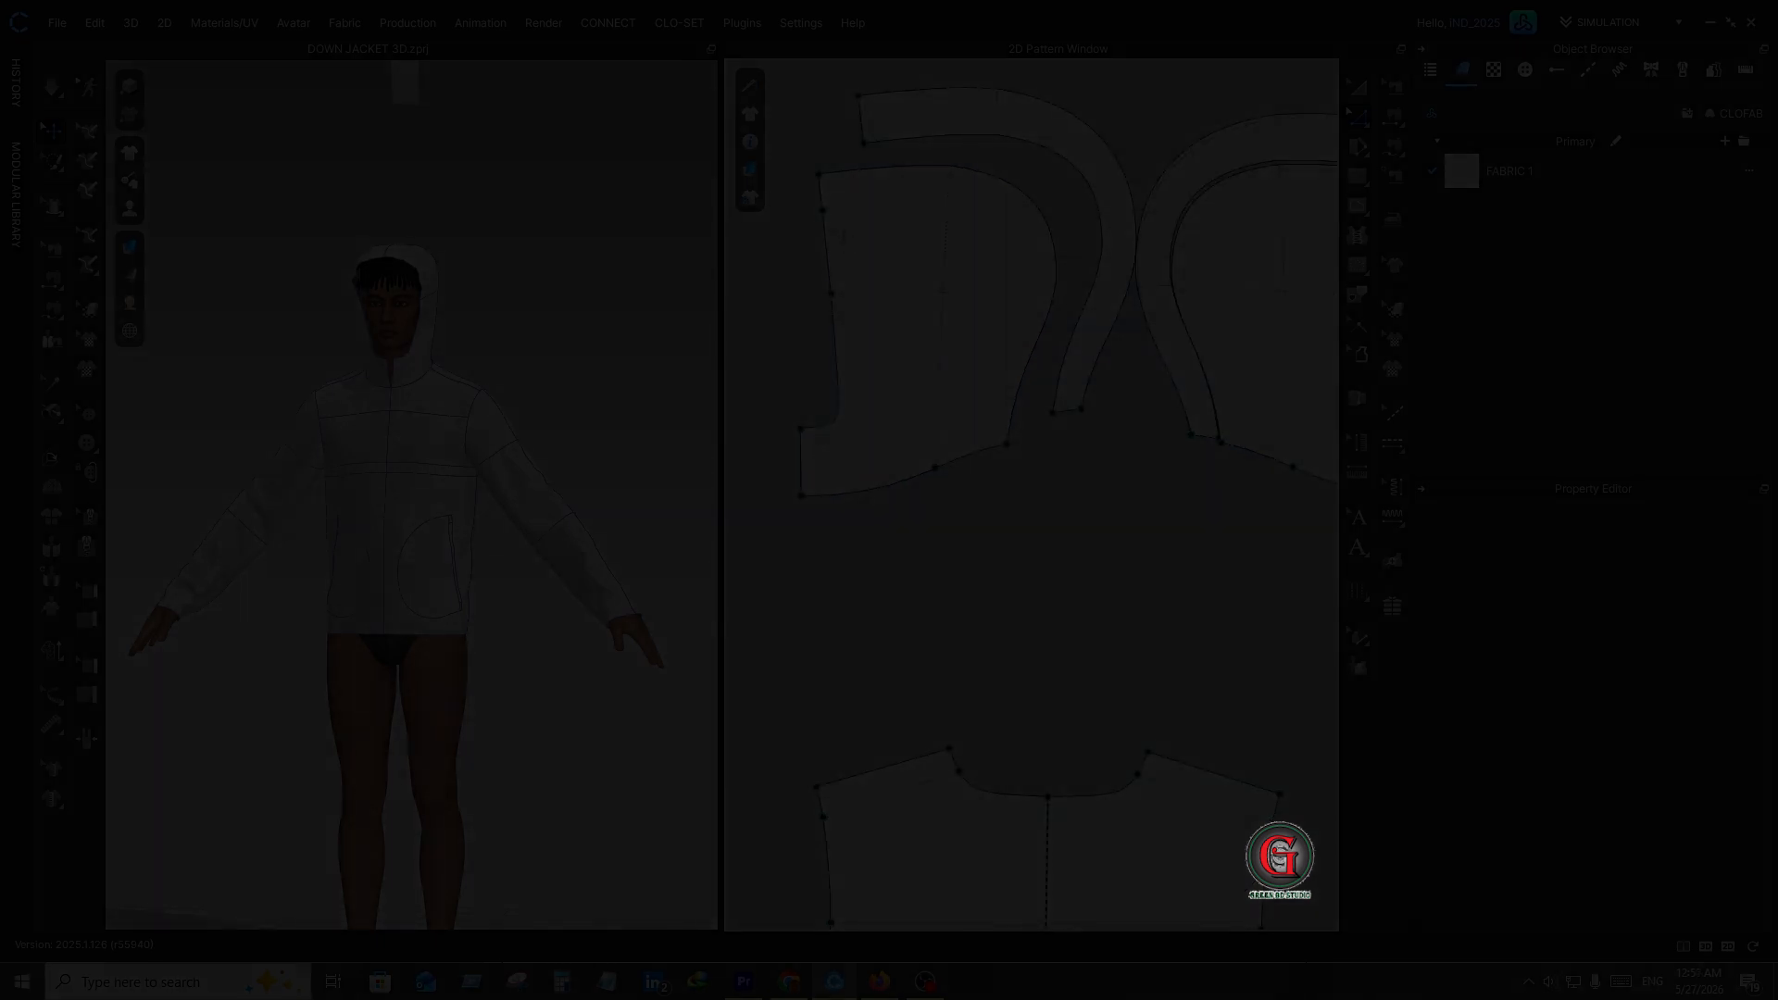
pyautogui.click(837, 224)
pyautogui.rightClick(827, 221)
pyautogui.moveTo(912, 355)
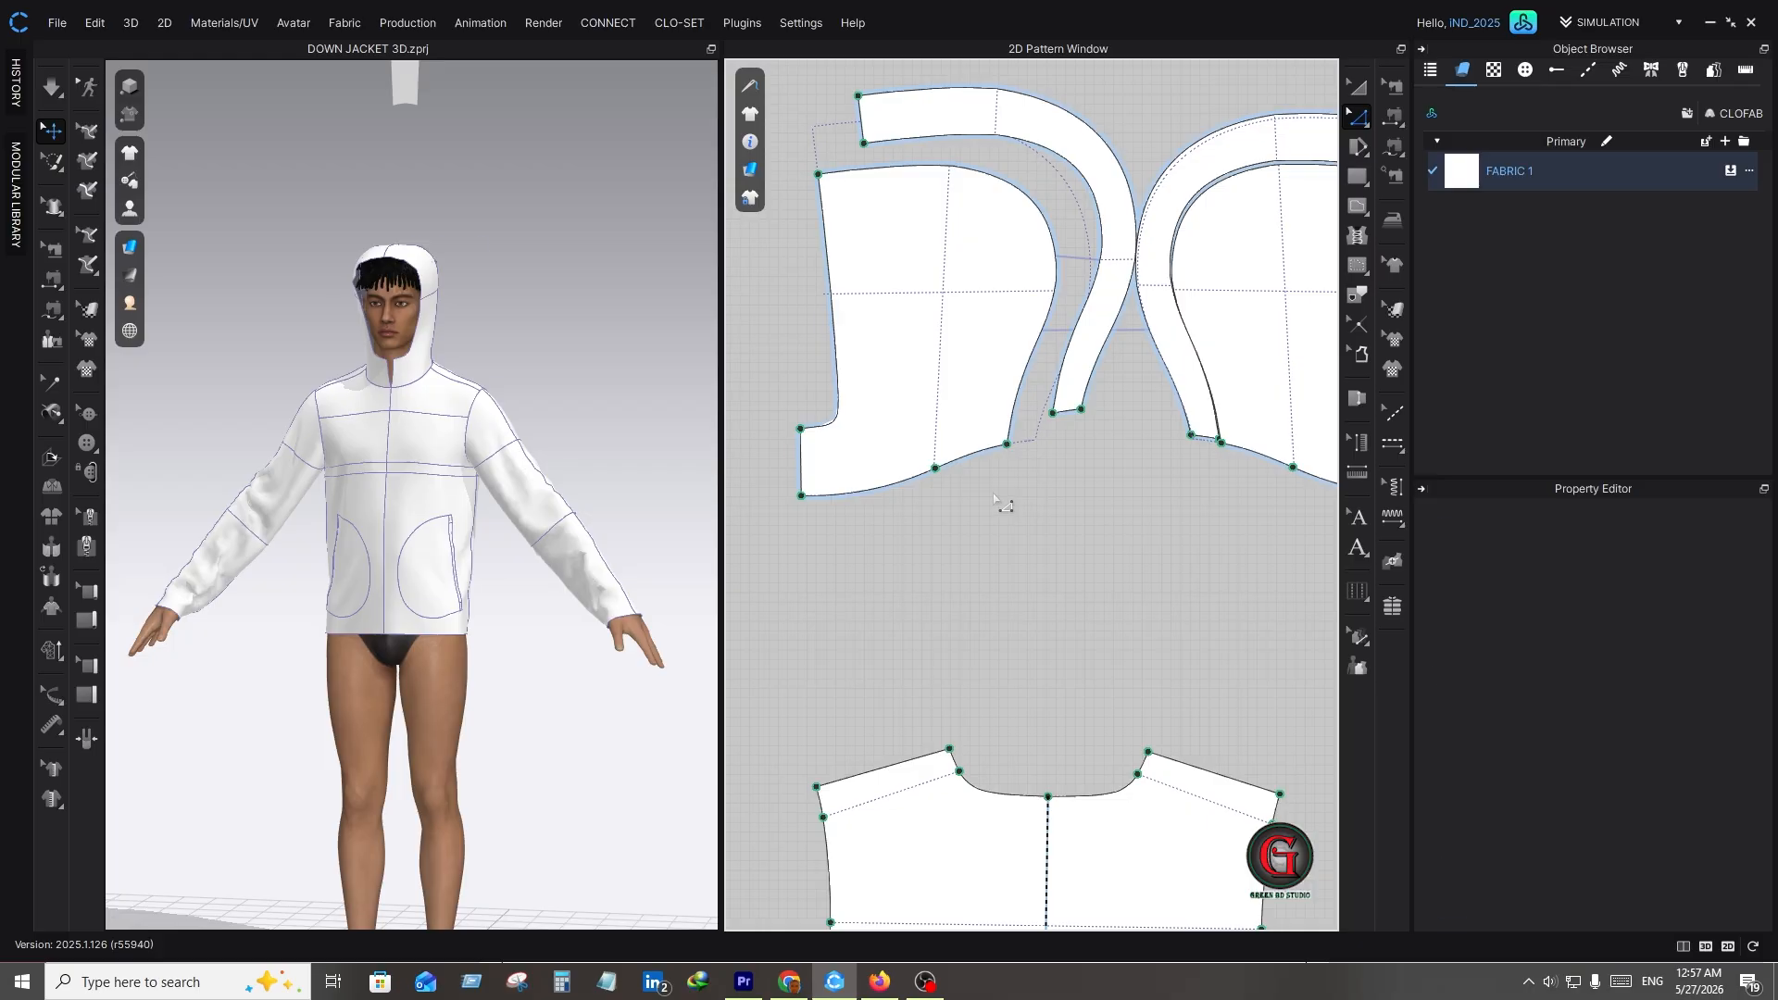
pyautogui.click(836, 371)
pyautogui.click(1085, 556)
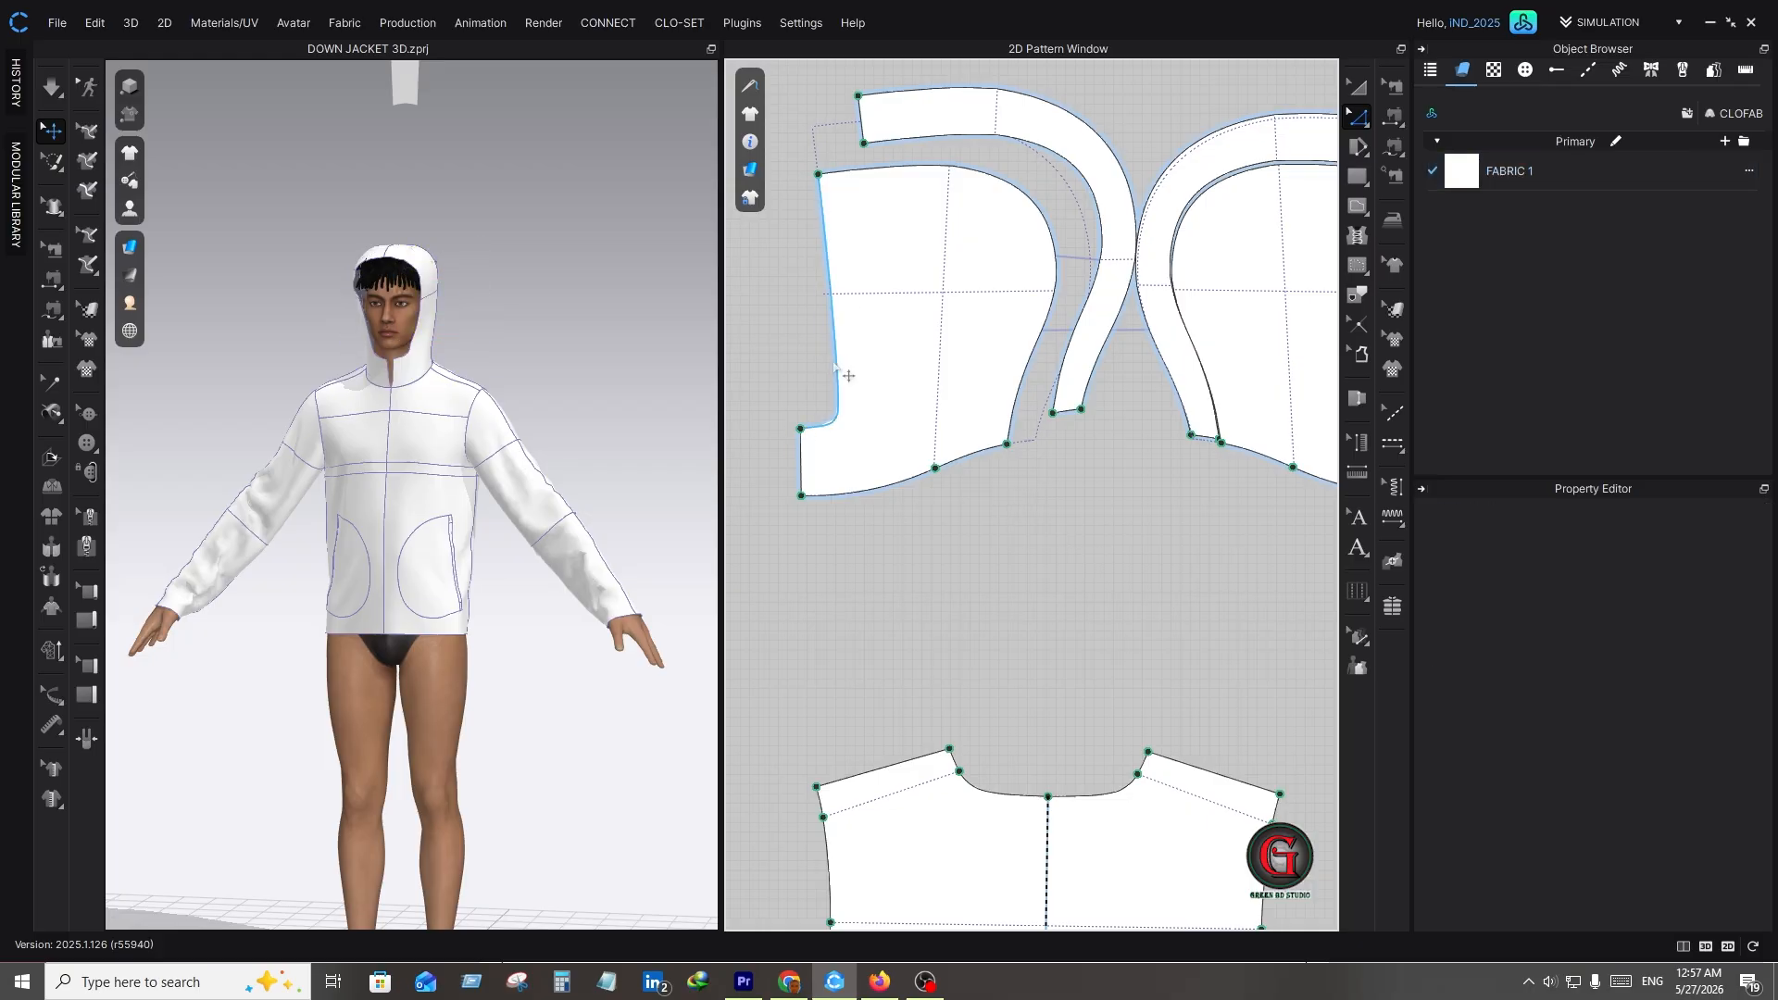
# - Offset the hood side panel's face-opening edge inward by 2 cm as a single internal line, extended and keeping its curvature
pyautogui.click(837, 368)
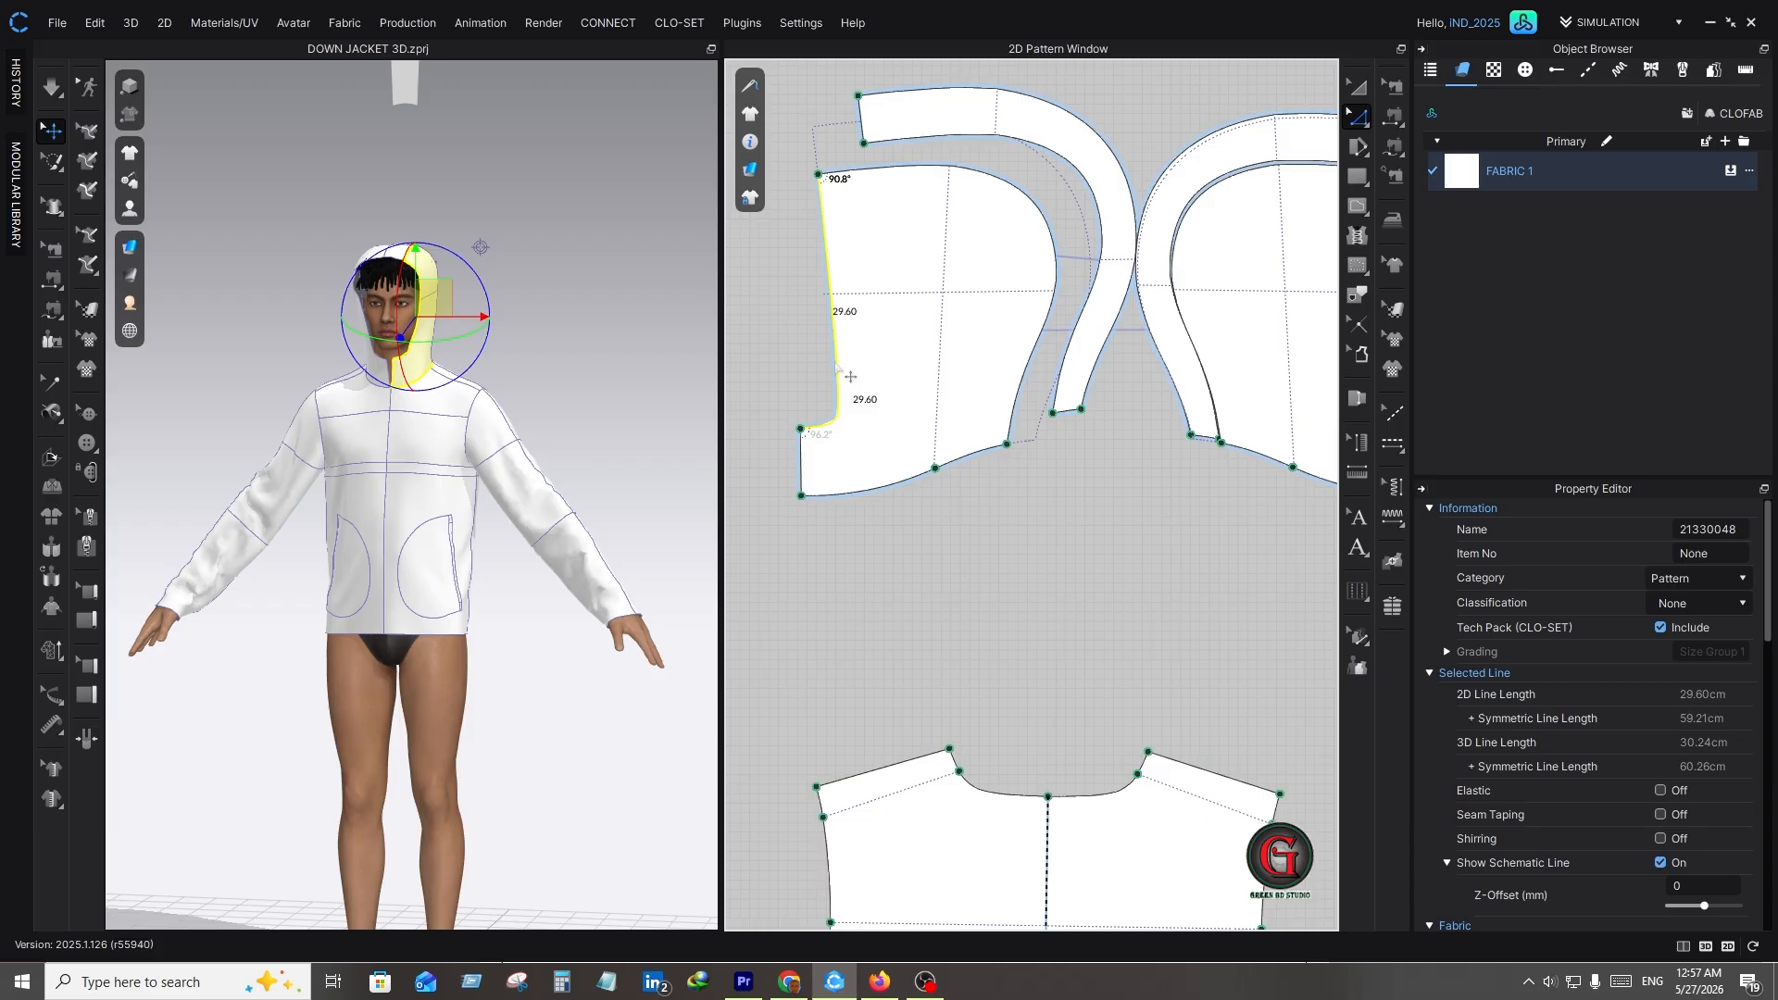
pyautogui.rightClick(836, 368)
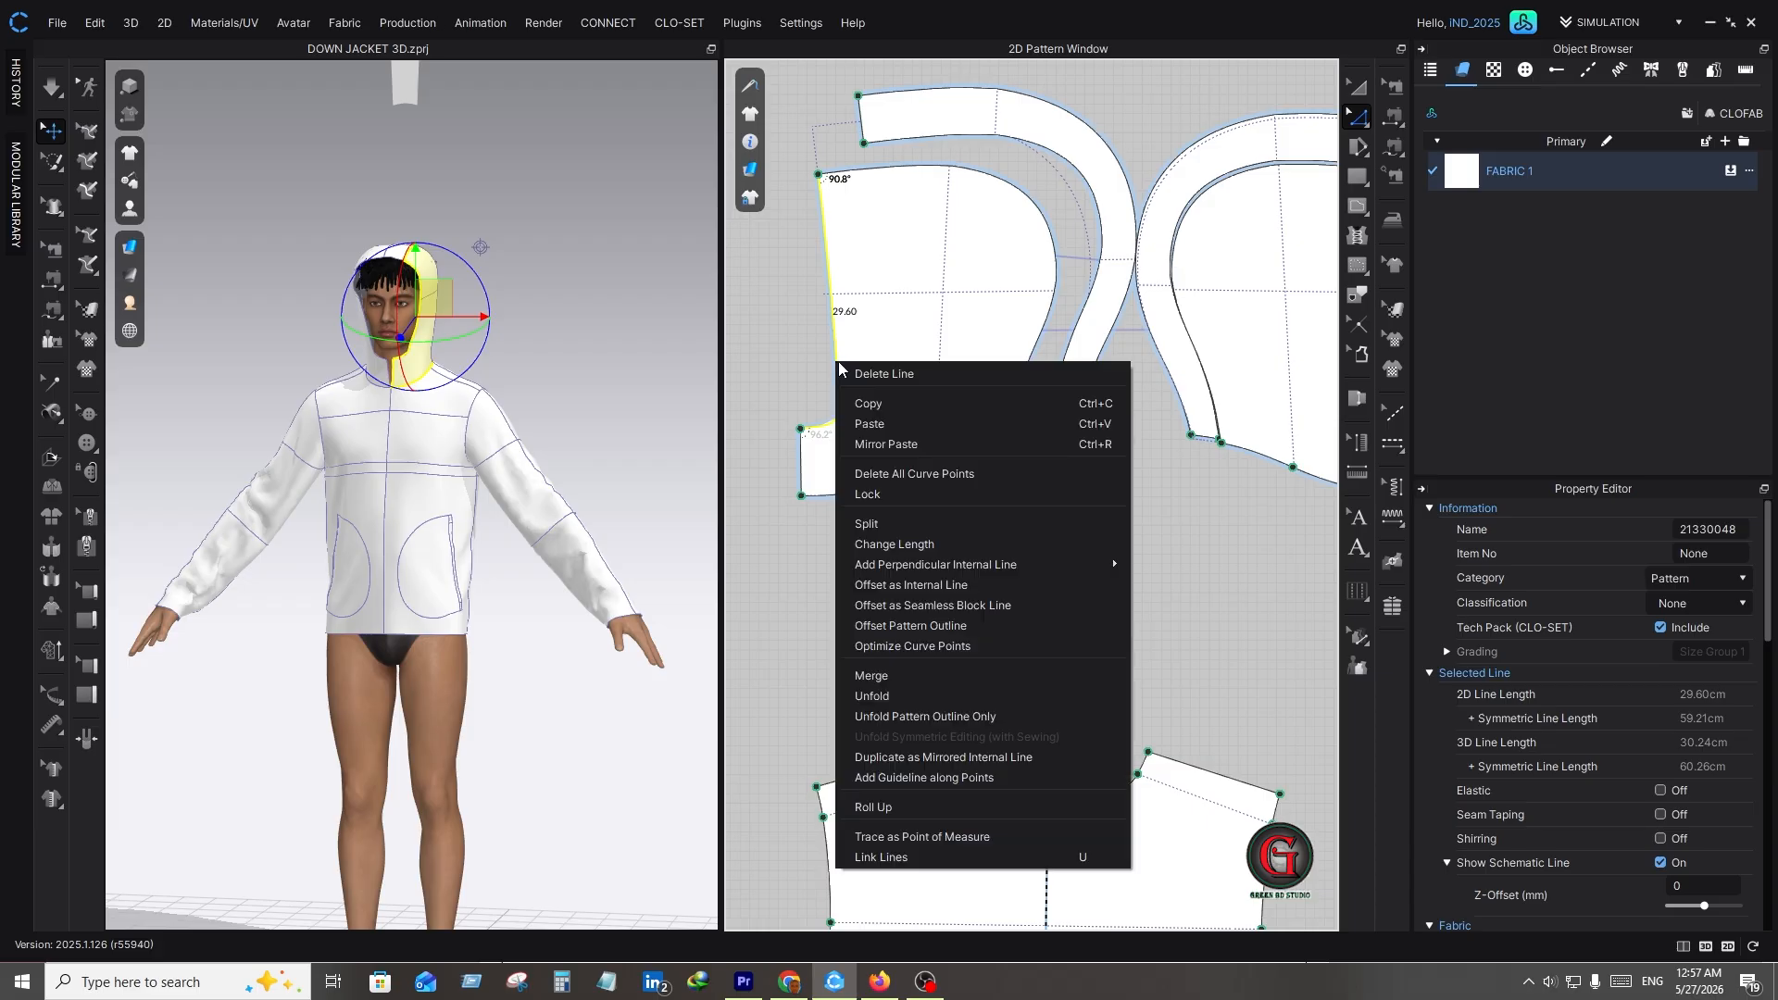
pyautogui.click(930, 586)
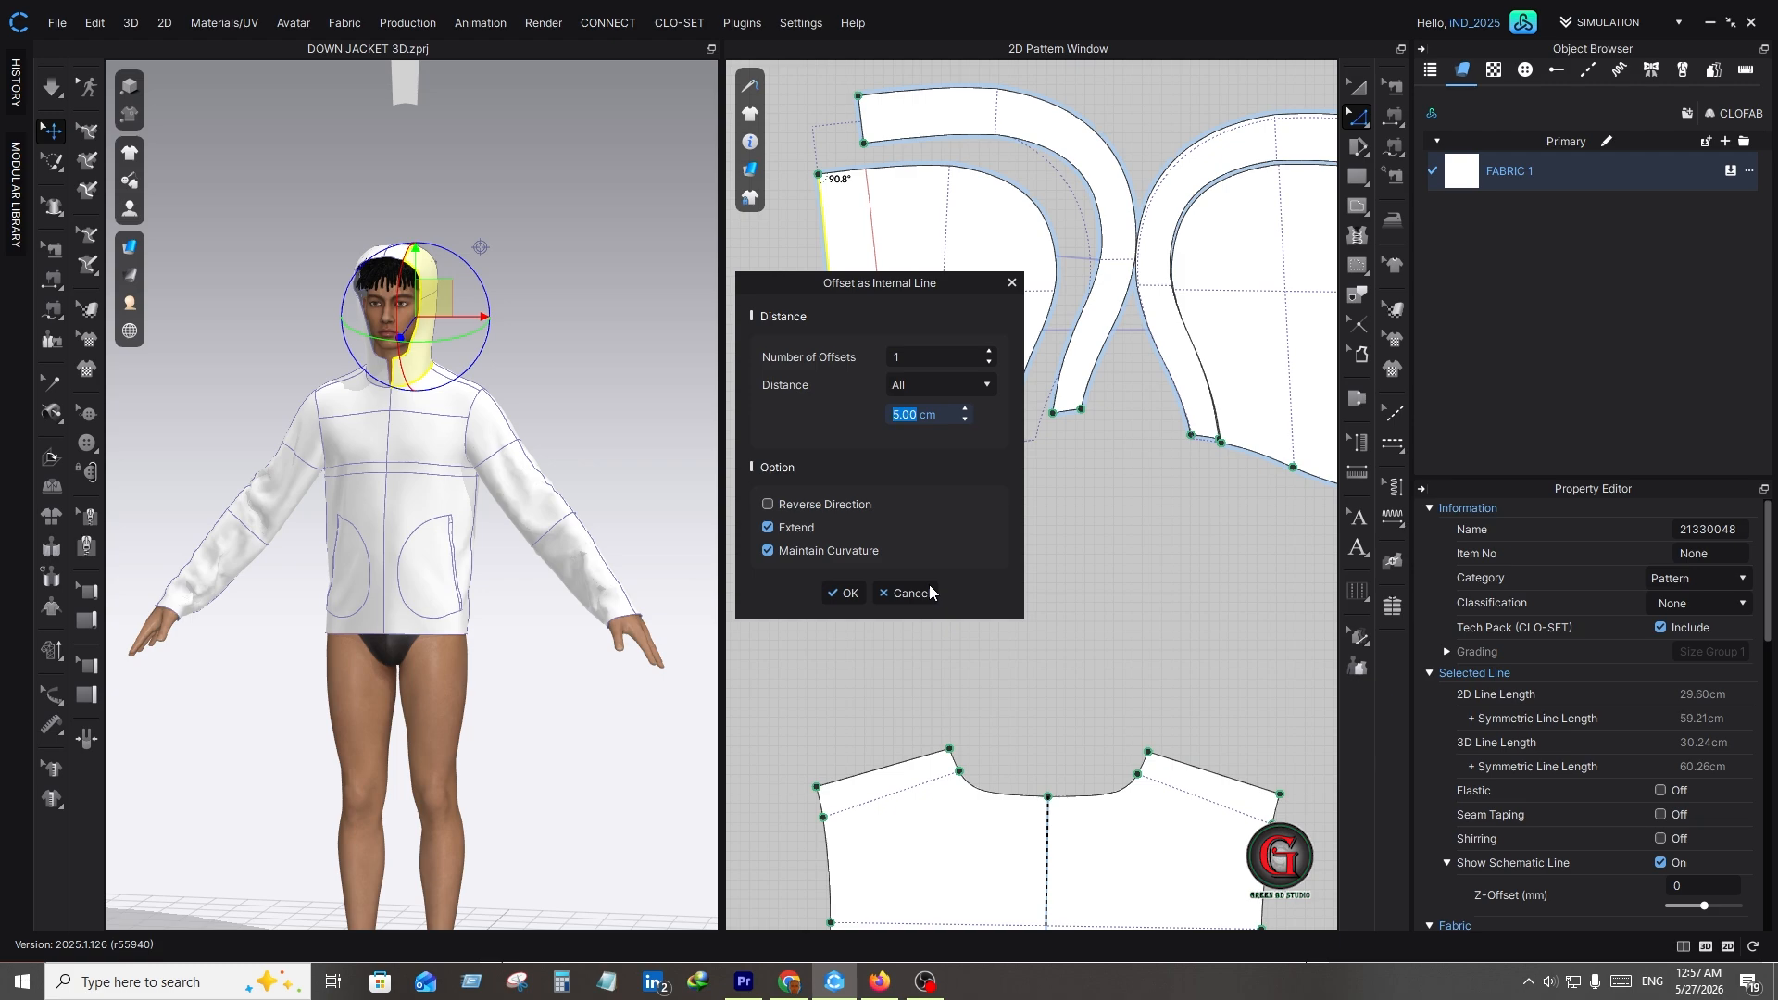
pyautogui.write('2')
pyautogui.press('Tab')
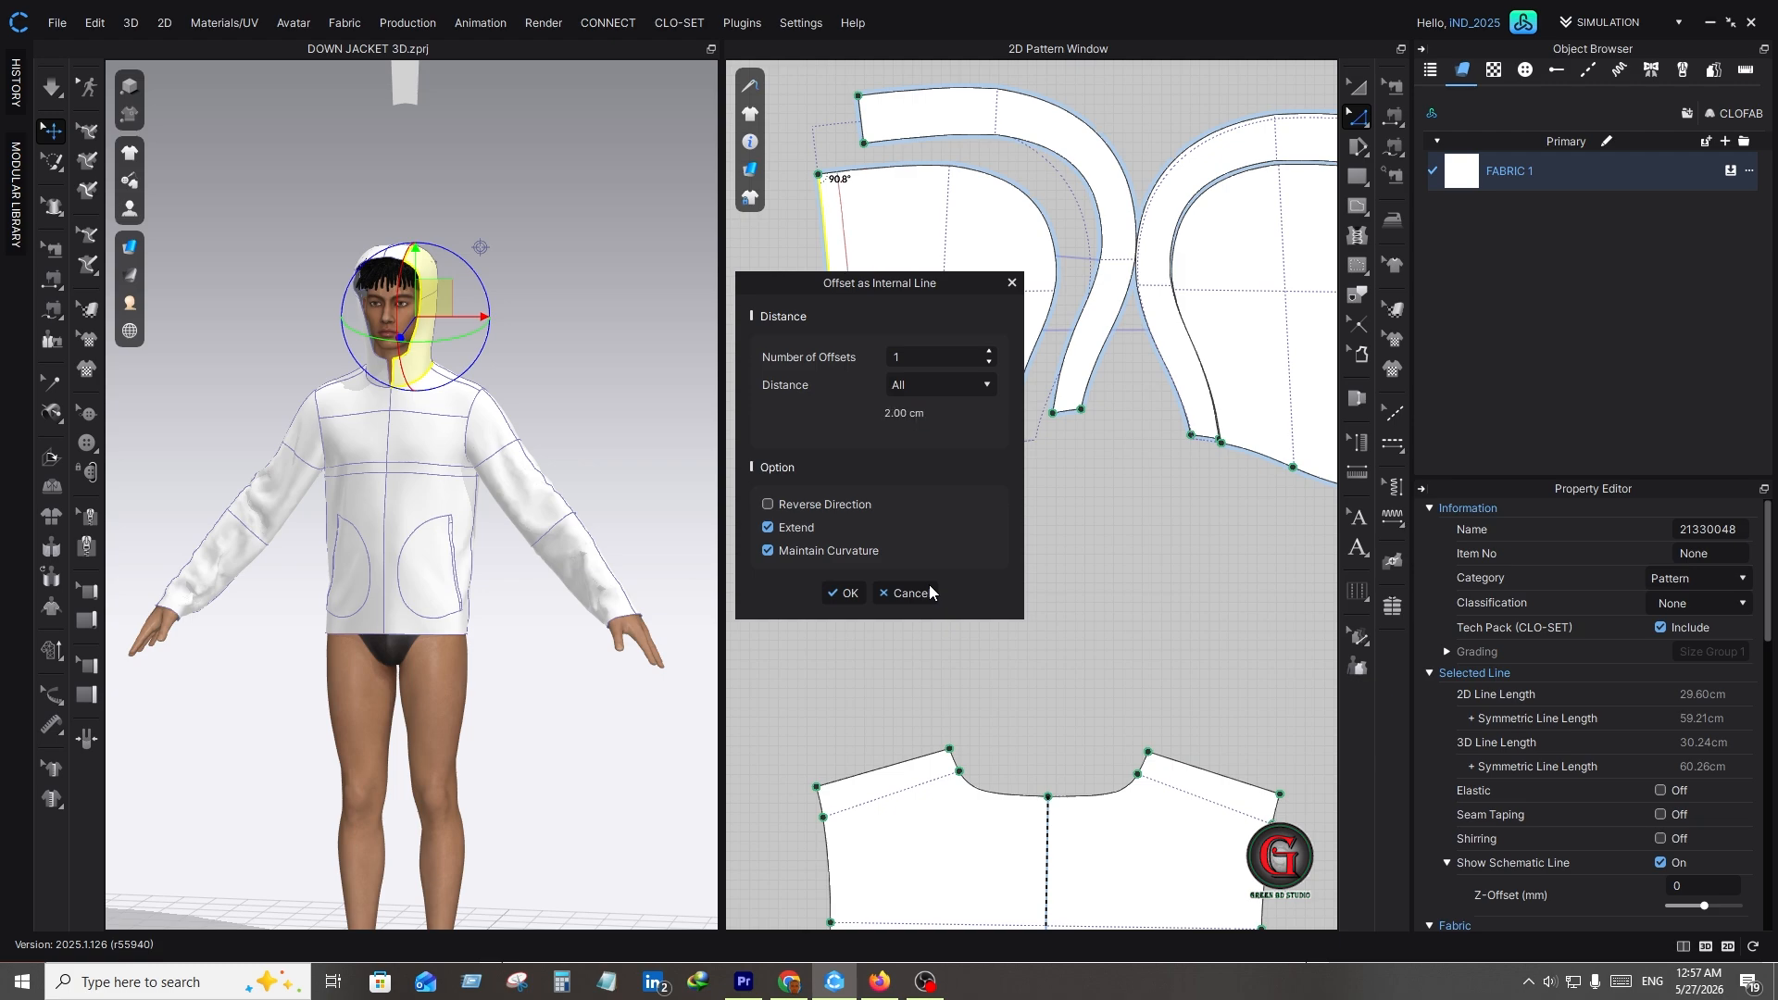
pyautogui.click(850, 597)
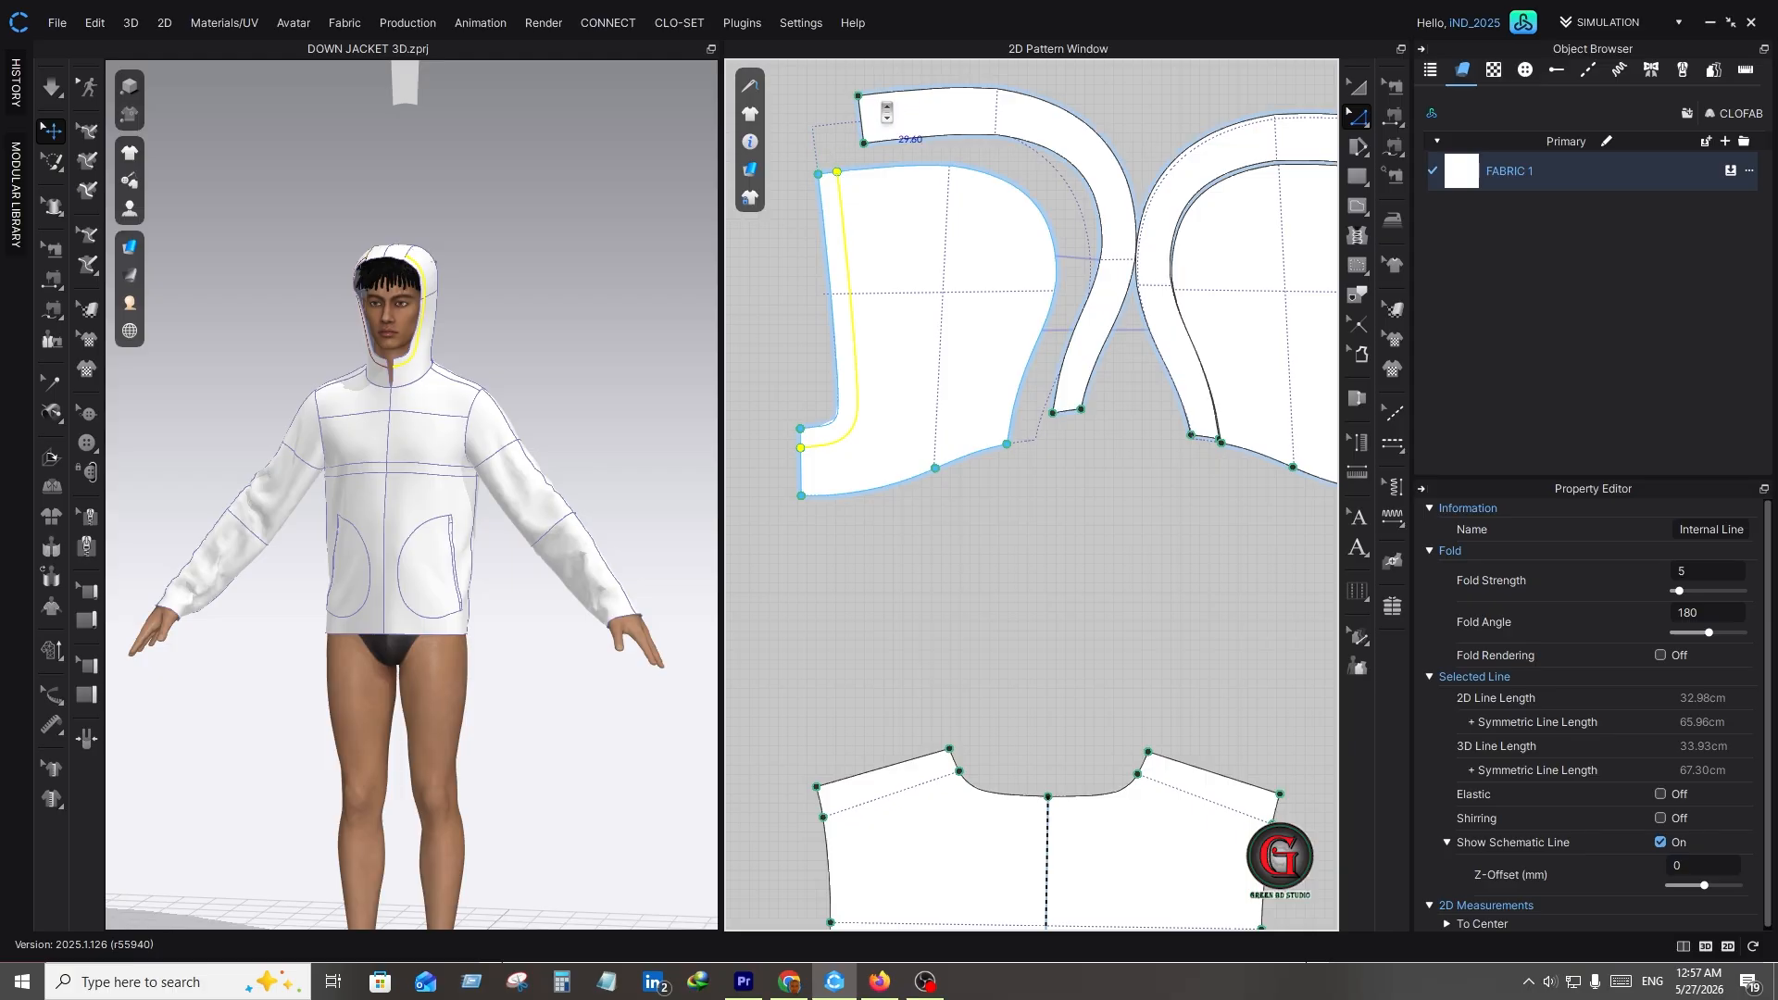
# - Compare the length of the center strip's long side with the hood side panel's curved back edge
pyautogui.scroll(-3, 949, 236)
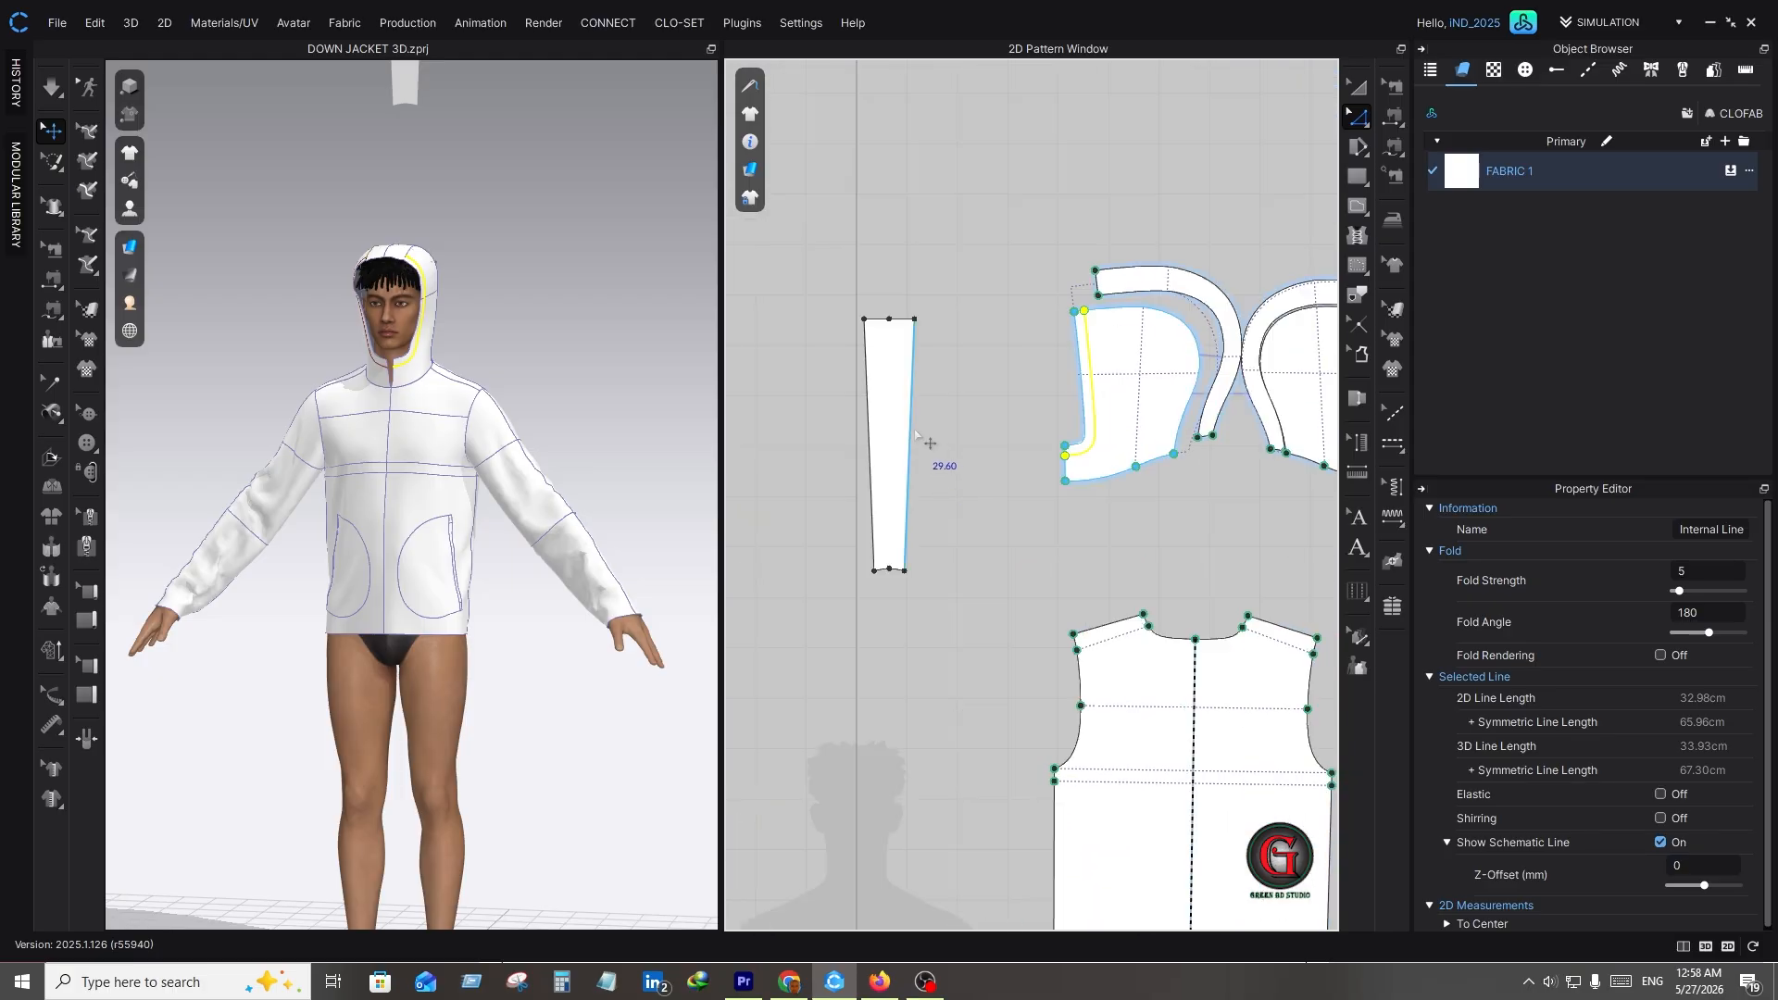
pyautogui.click(914, 432)
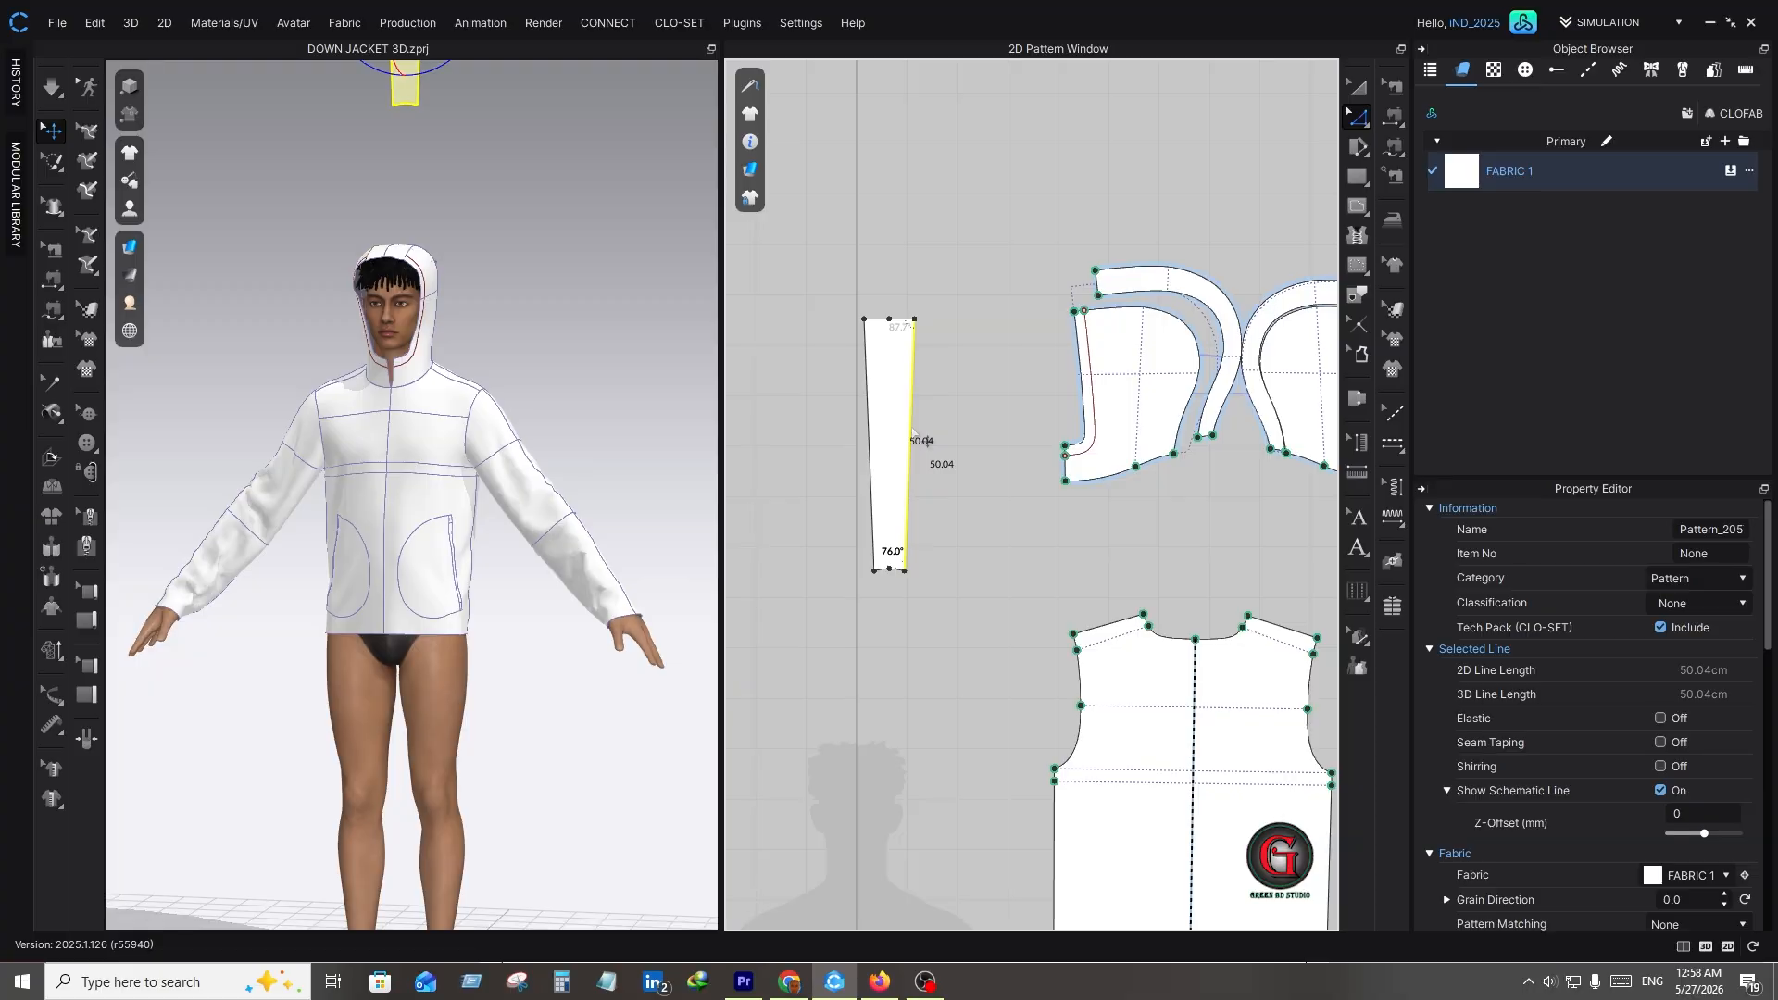
pyautogui.click(1203, 344)
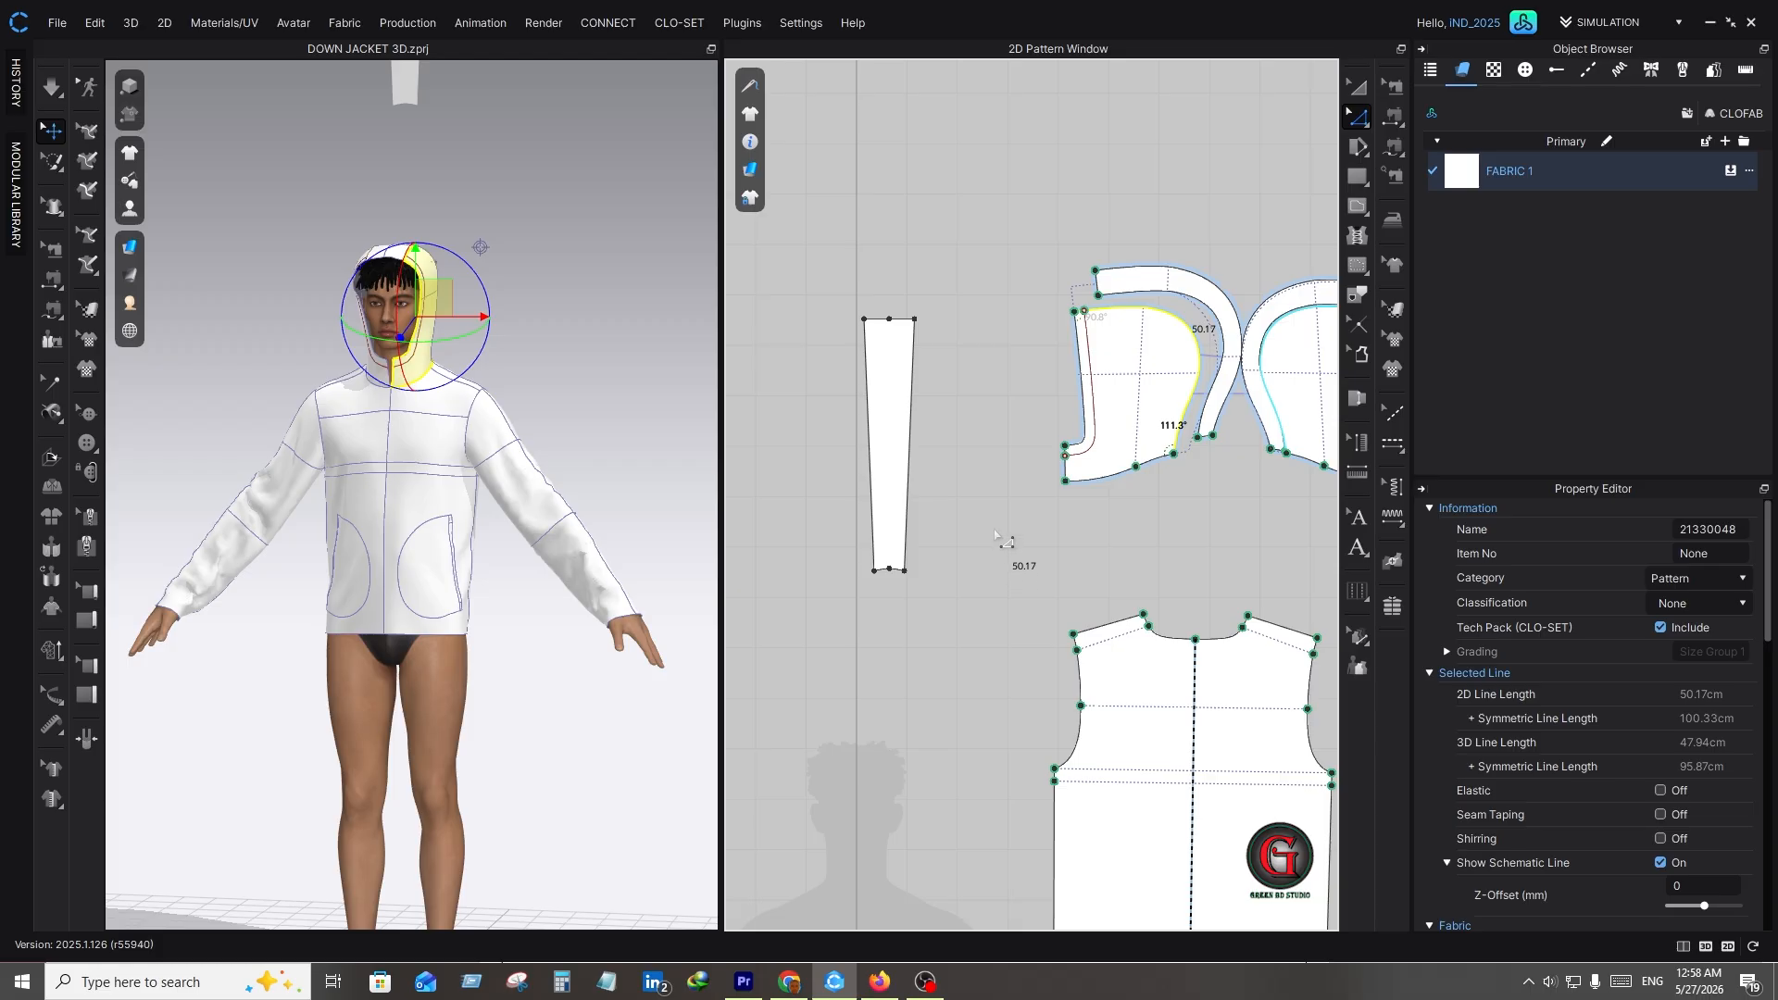
# - Delete both curved strip patterns that were cut from the outer edges of the hood side panels
pyautogui.scroll(-1, 905, 348)
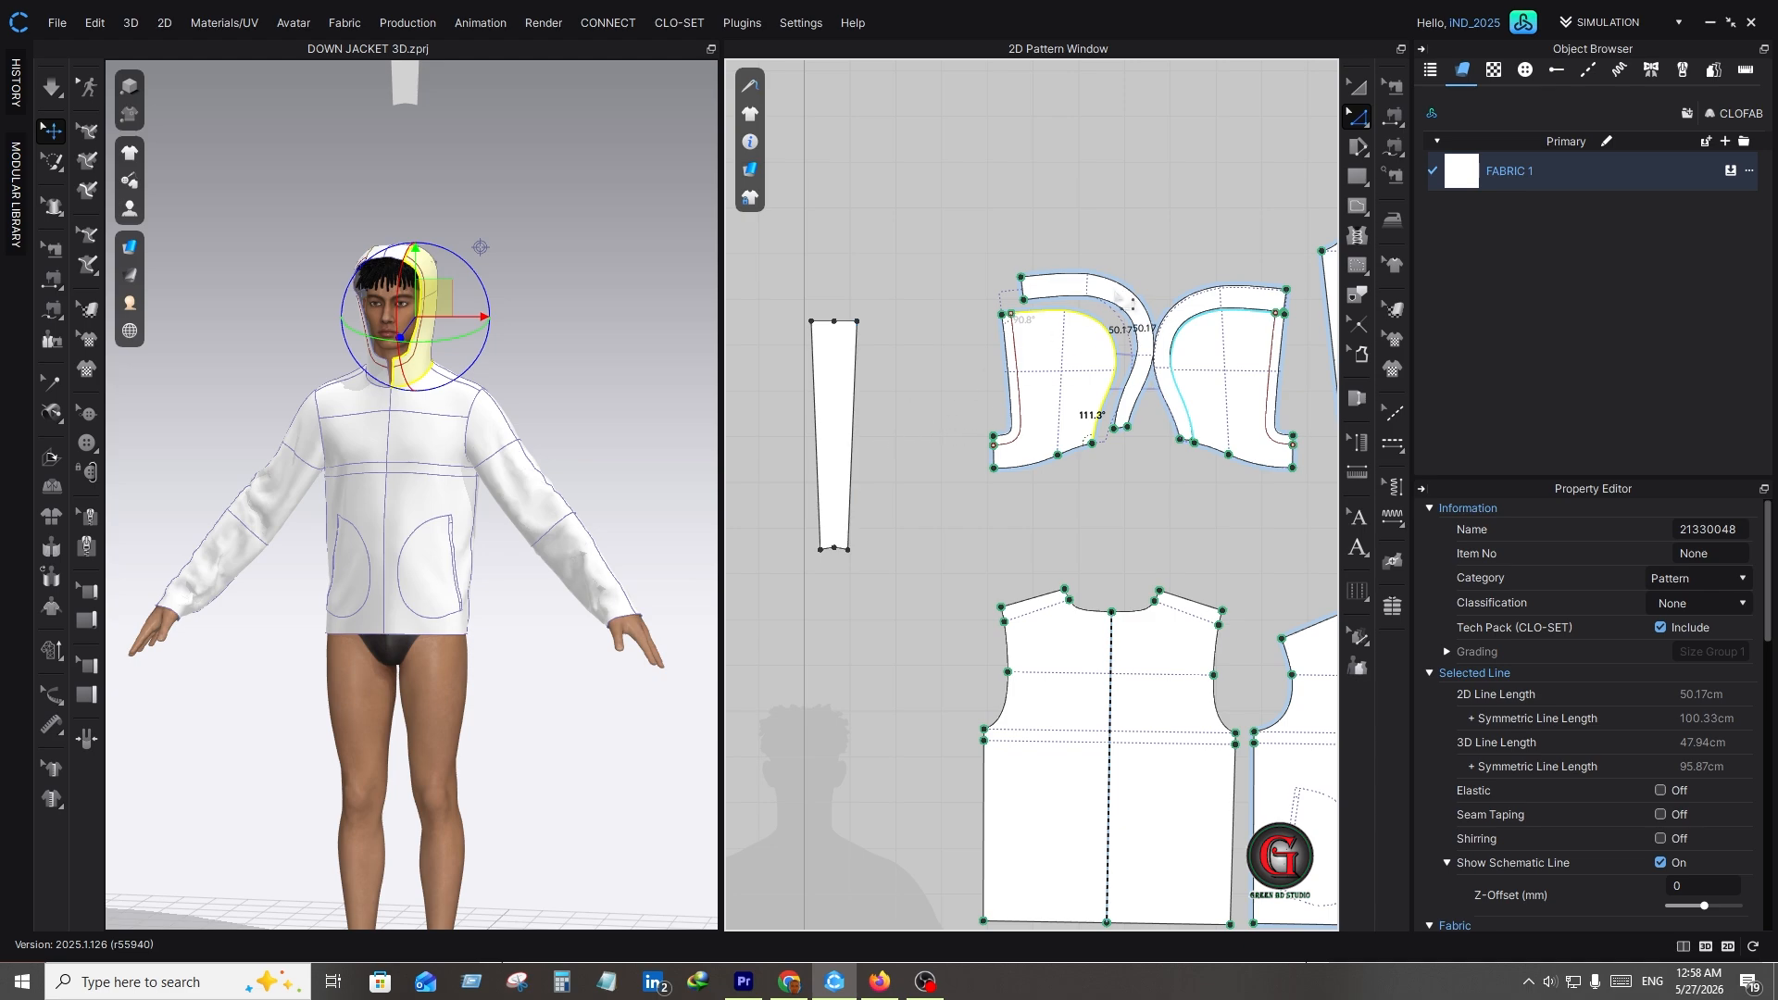
pyautogui.press('a')
pyautogui.click(1111, 294)
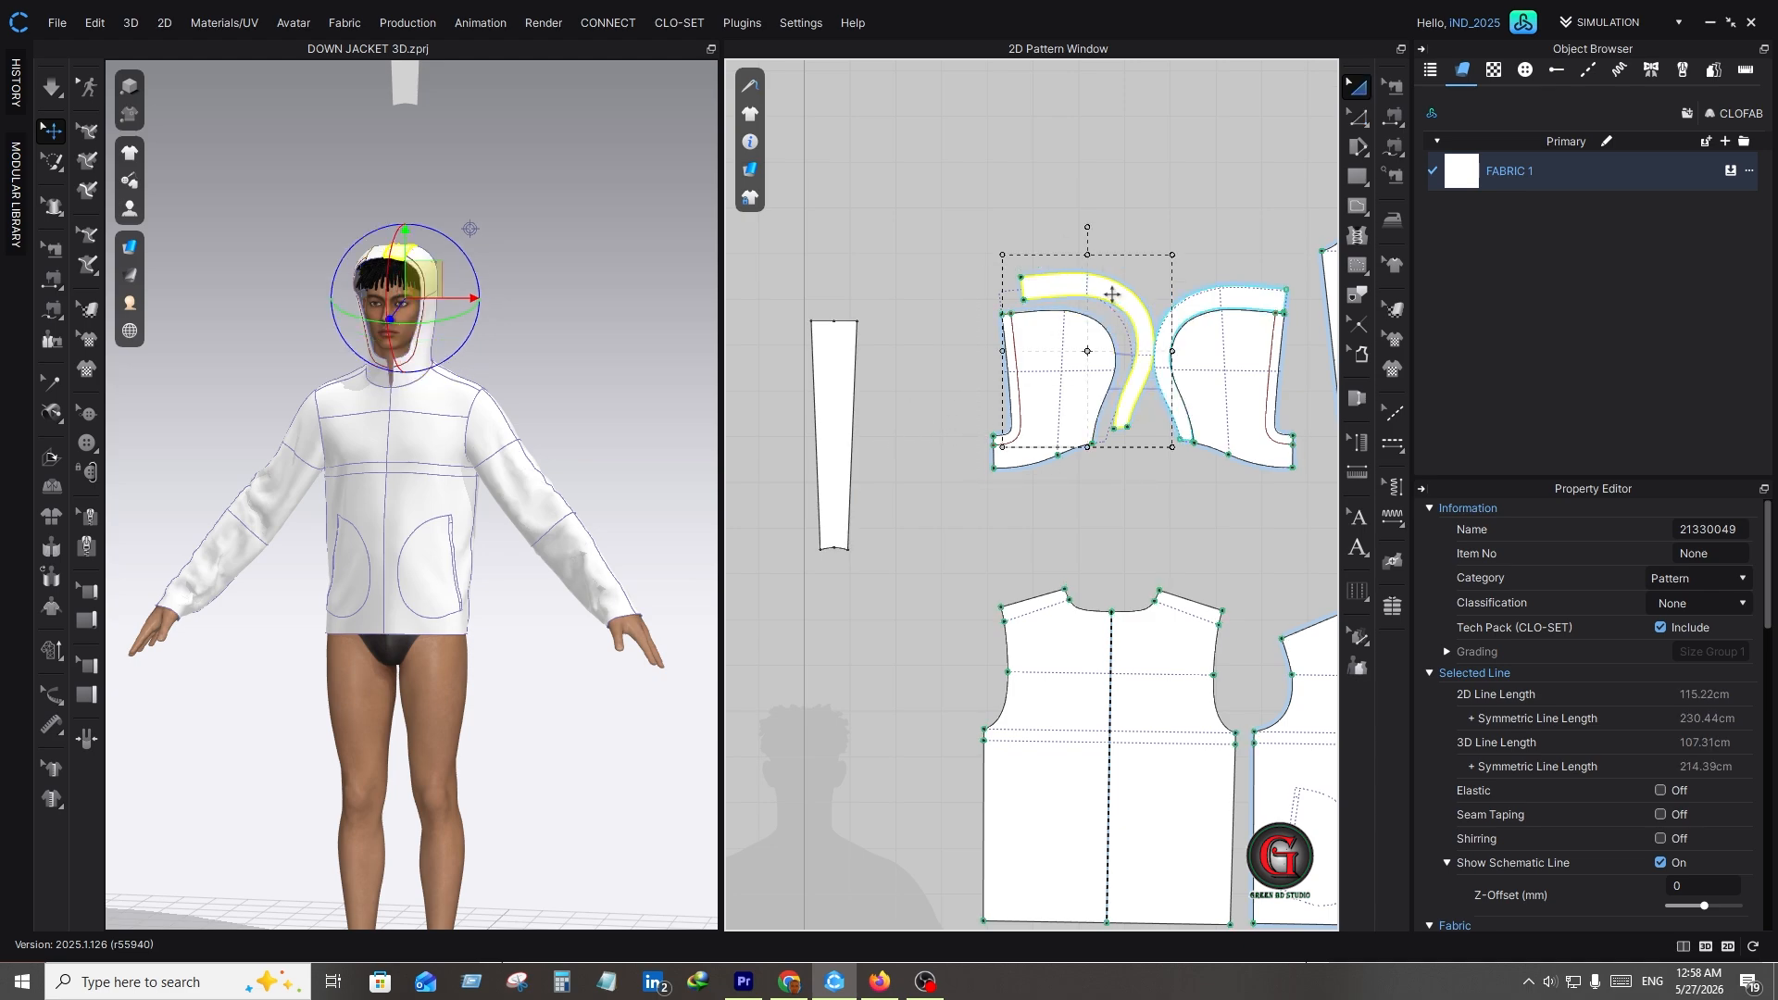
pyautogui.press('Delete')
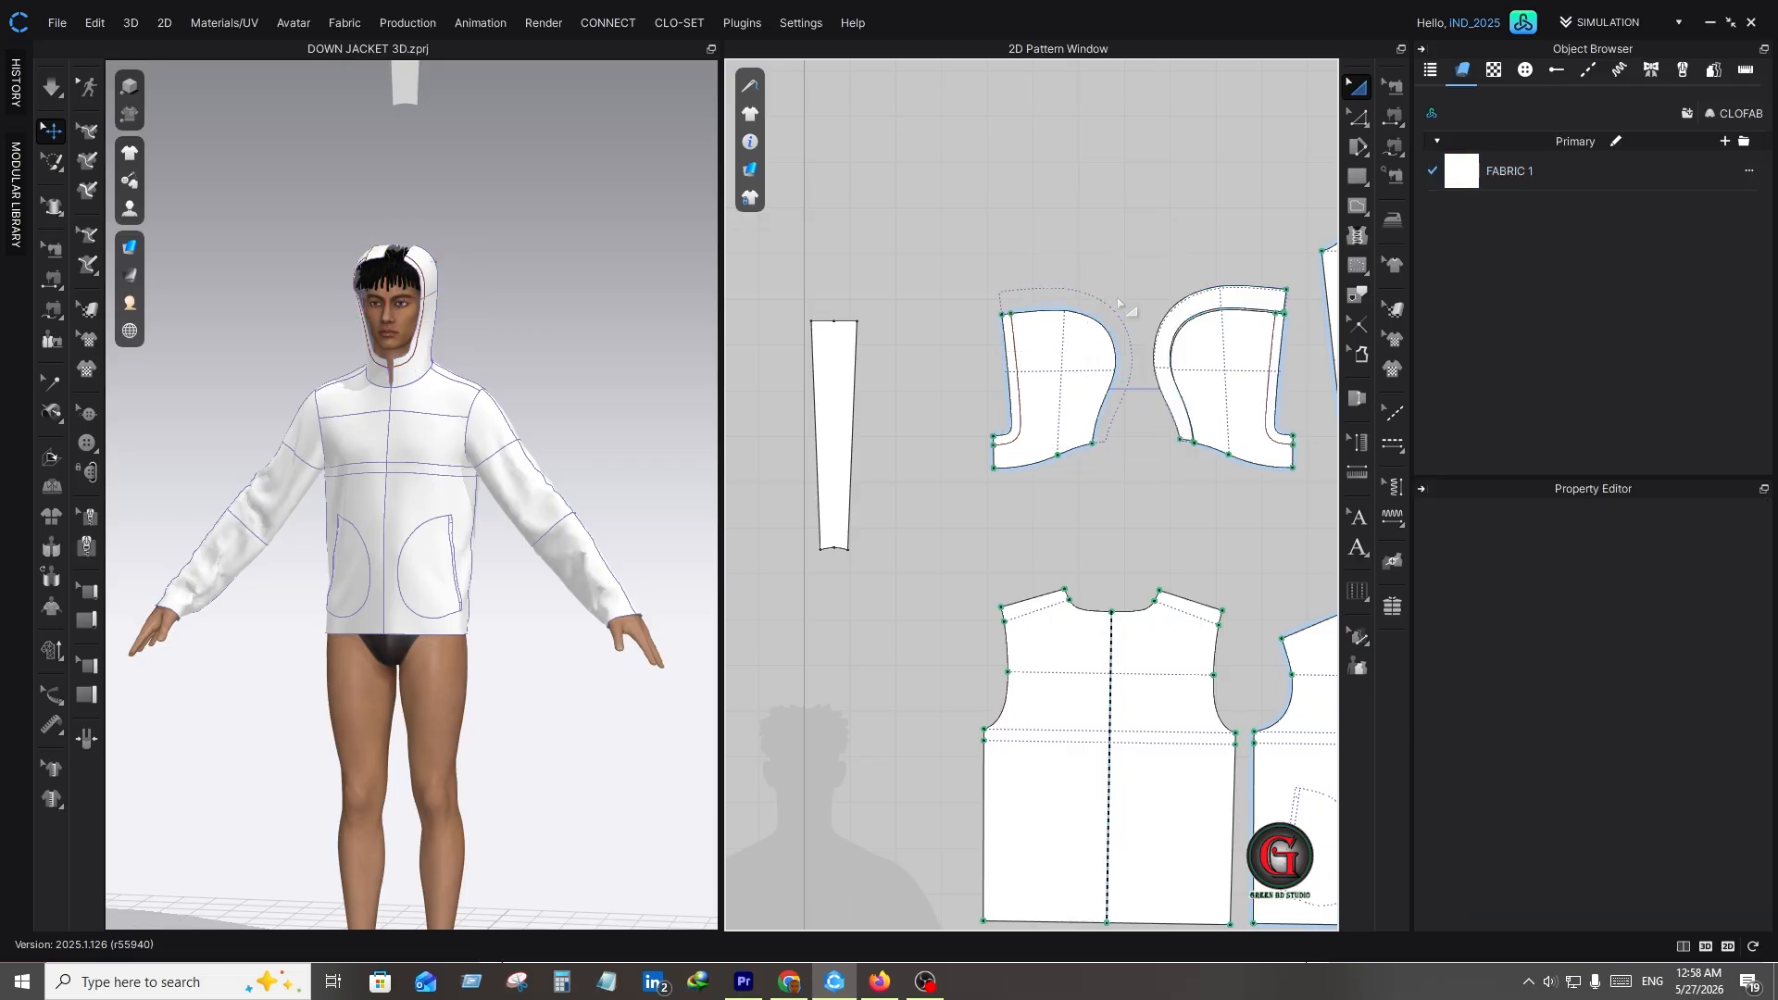
pyautogui.click(1183, 302)
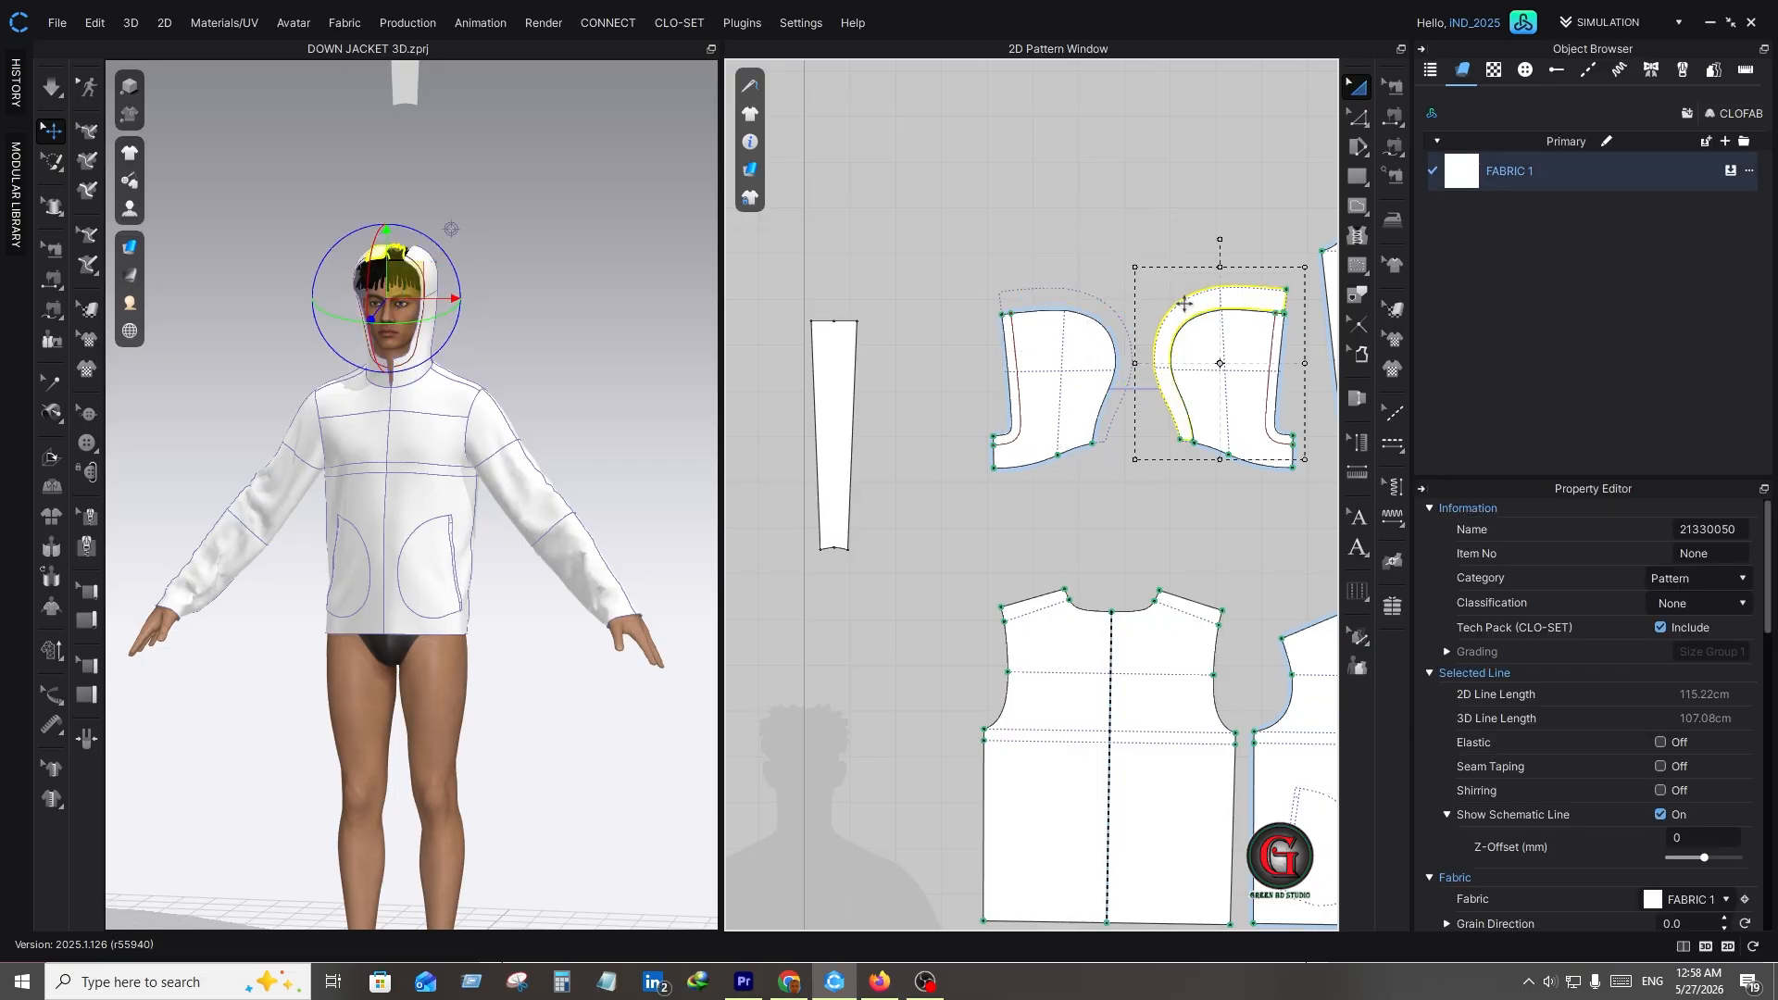
pyautogui.press('Delete')
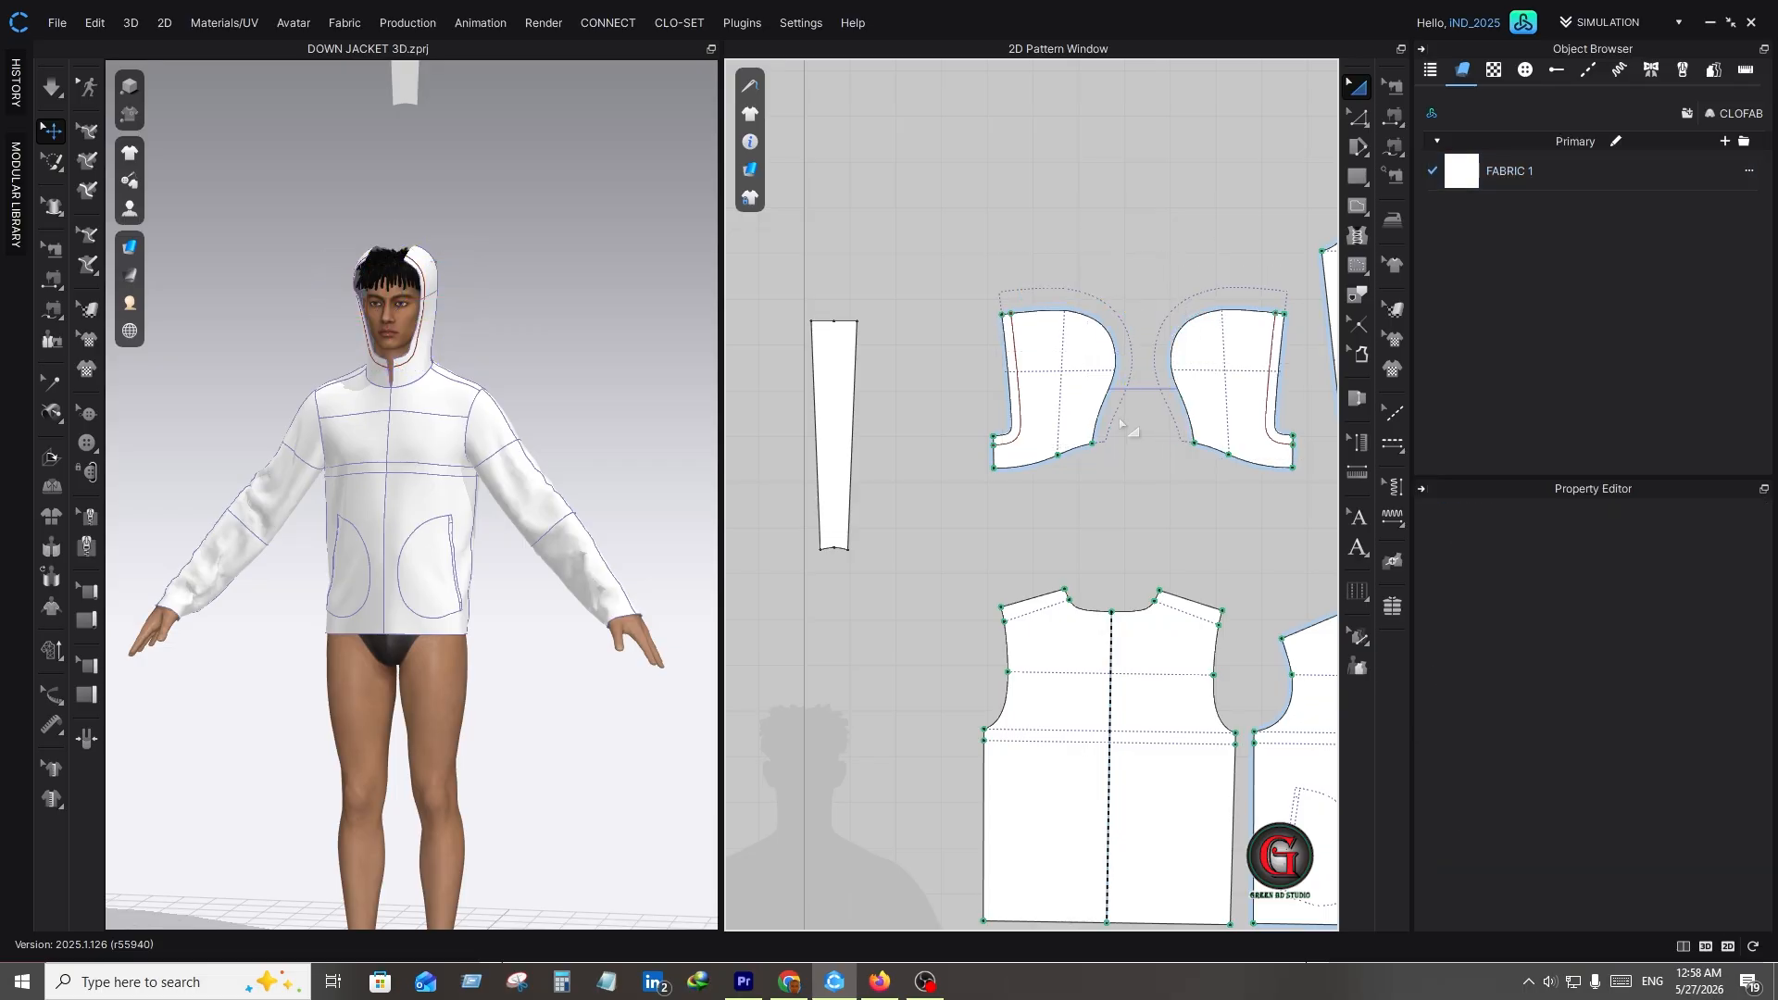
# - Move the left hood panel slightly outward and place the tapered center strip between the two hood side panels
pyautogui.click(835, 392)
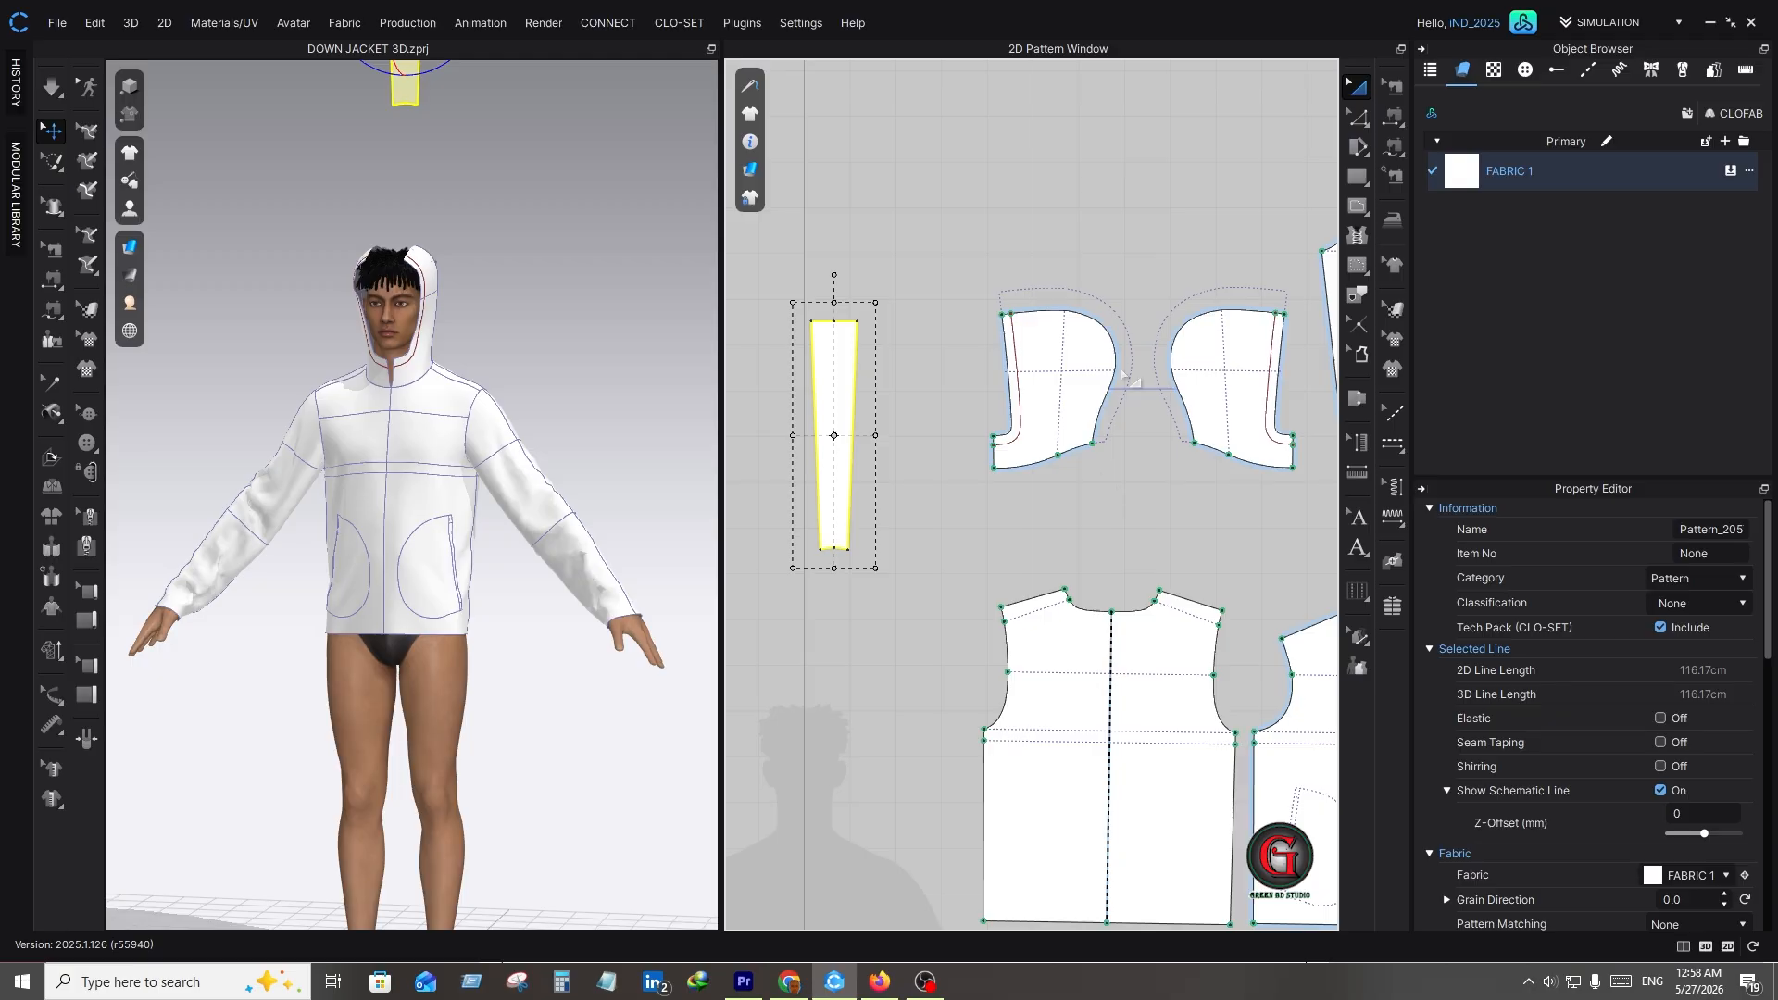
pyautogui.moveTo(1082, 343); pyautogui.dragTo(1057, 348)
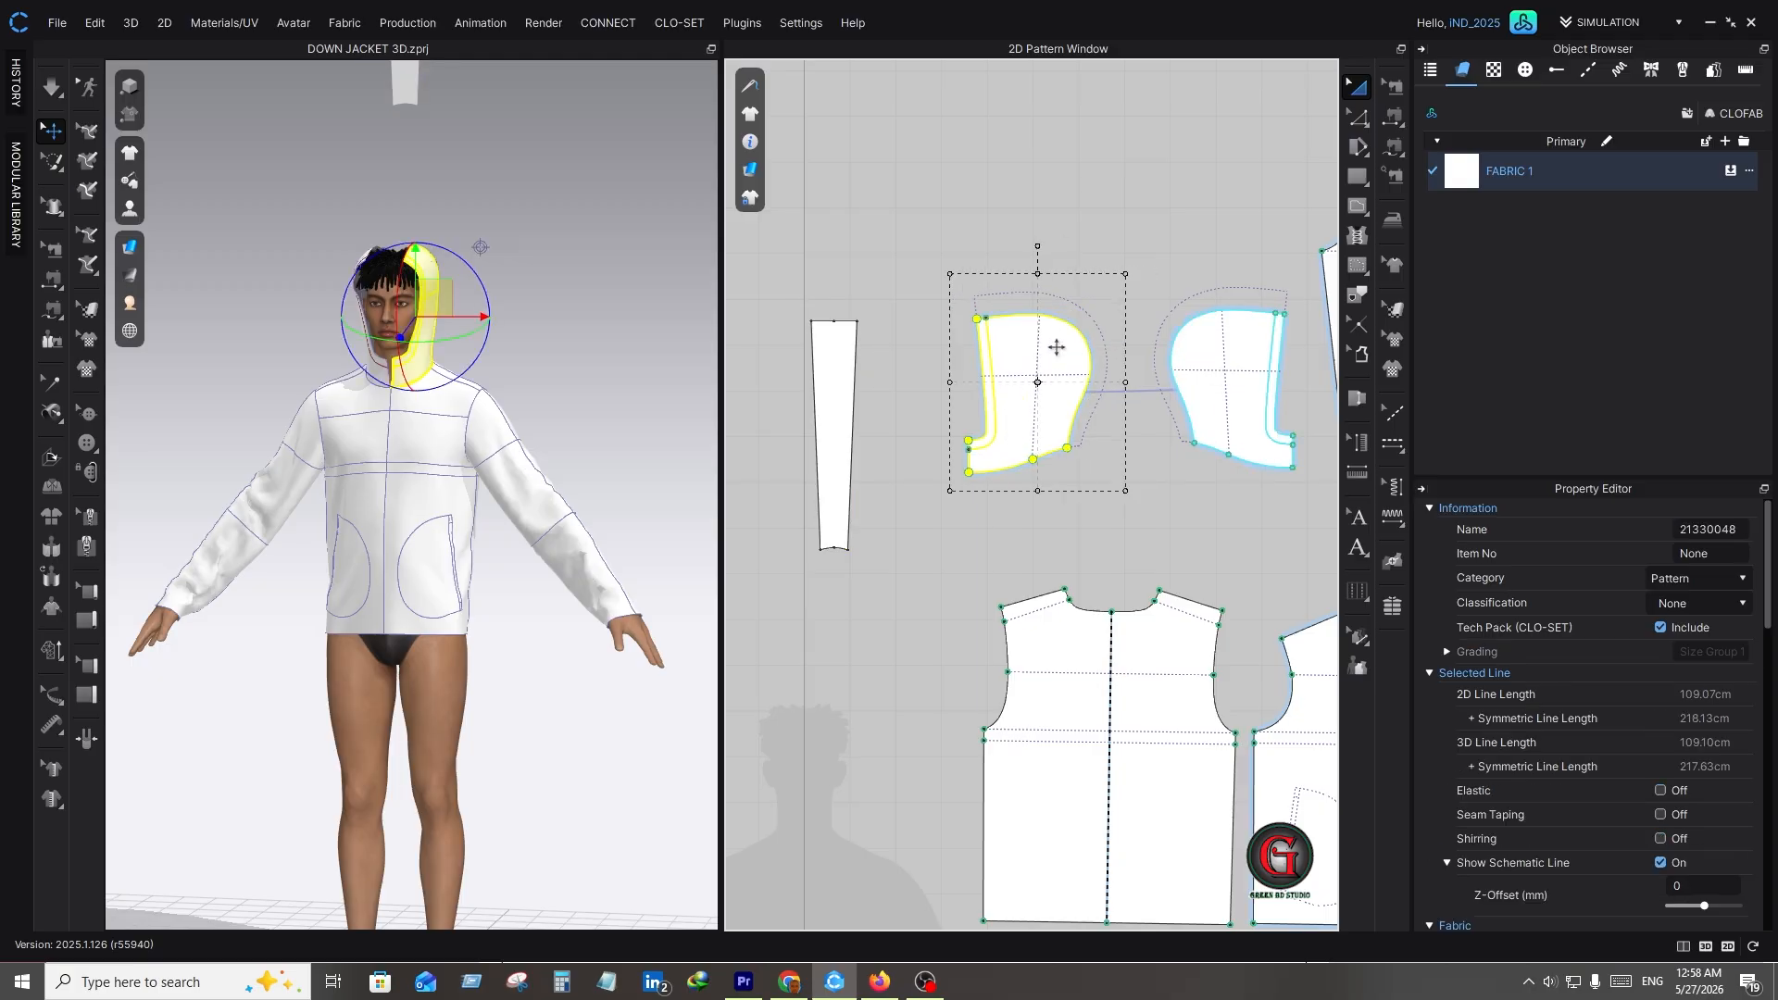
pyautogui.moveTo(825, 374); pyautogui.dragTo(1123, 327)
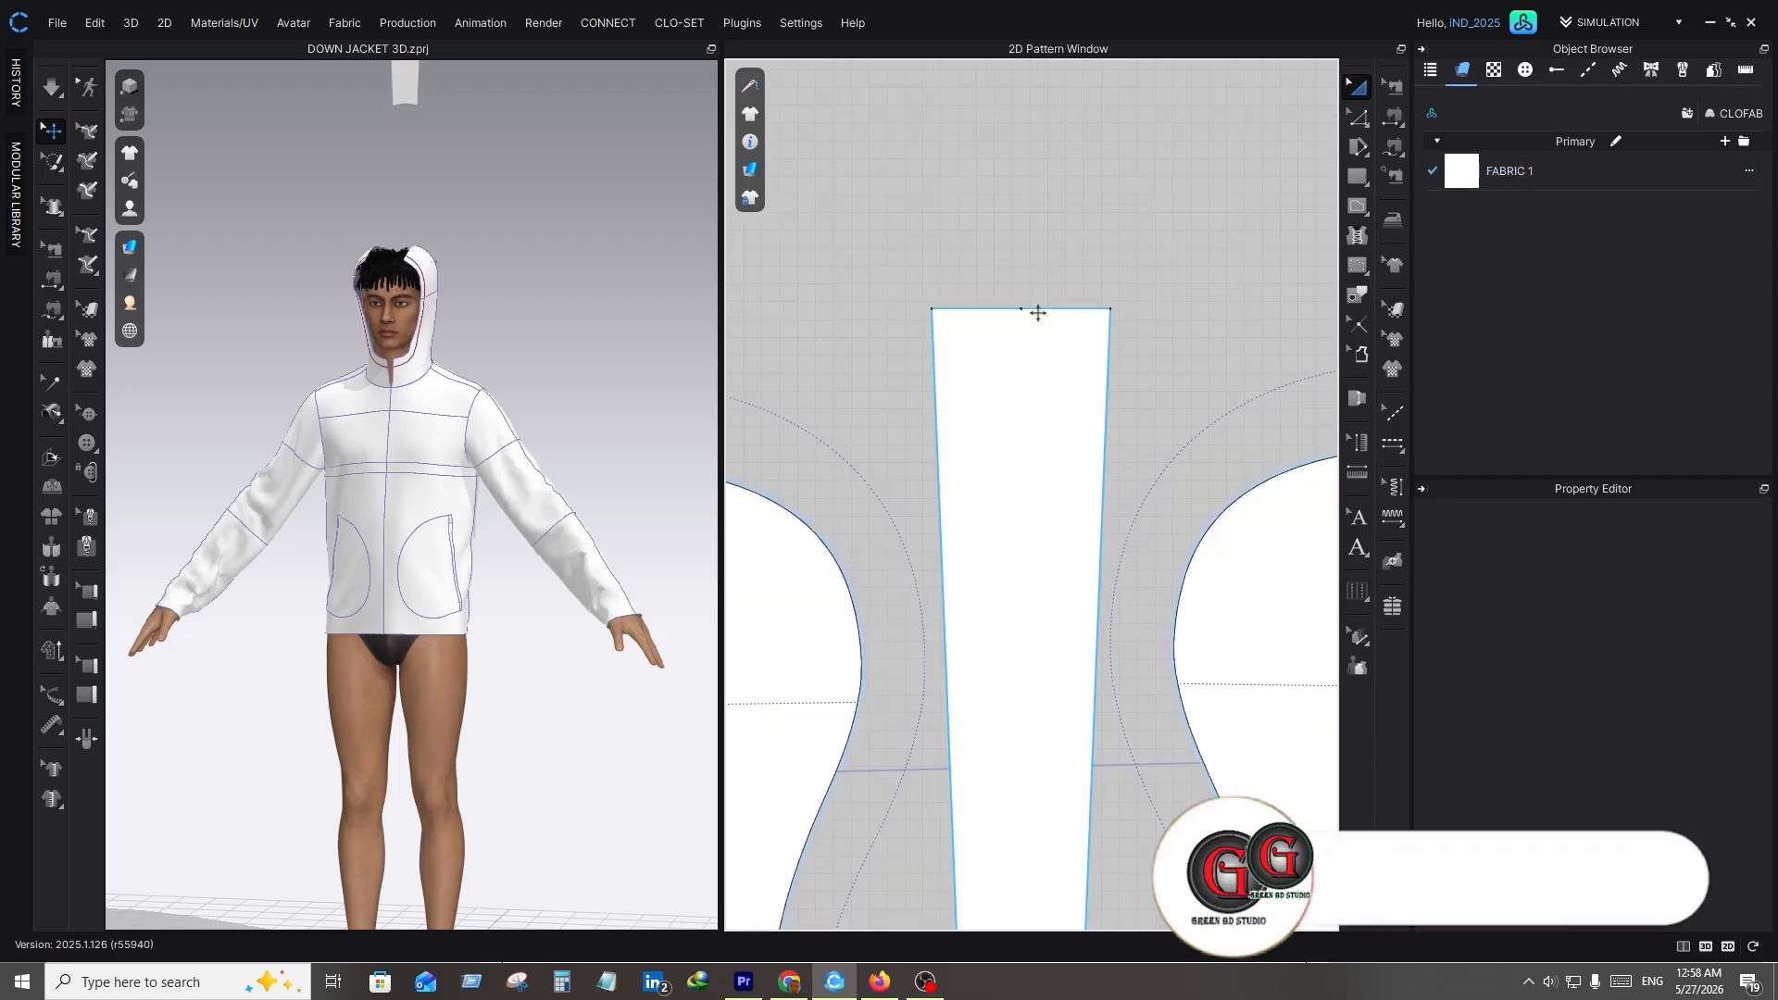
# - Convert the middle point of the center strip's top edge into a curve point
pyautogui.press('z')
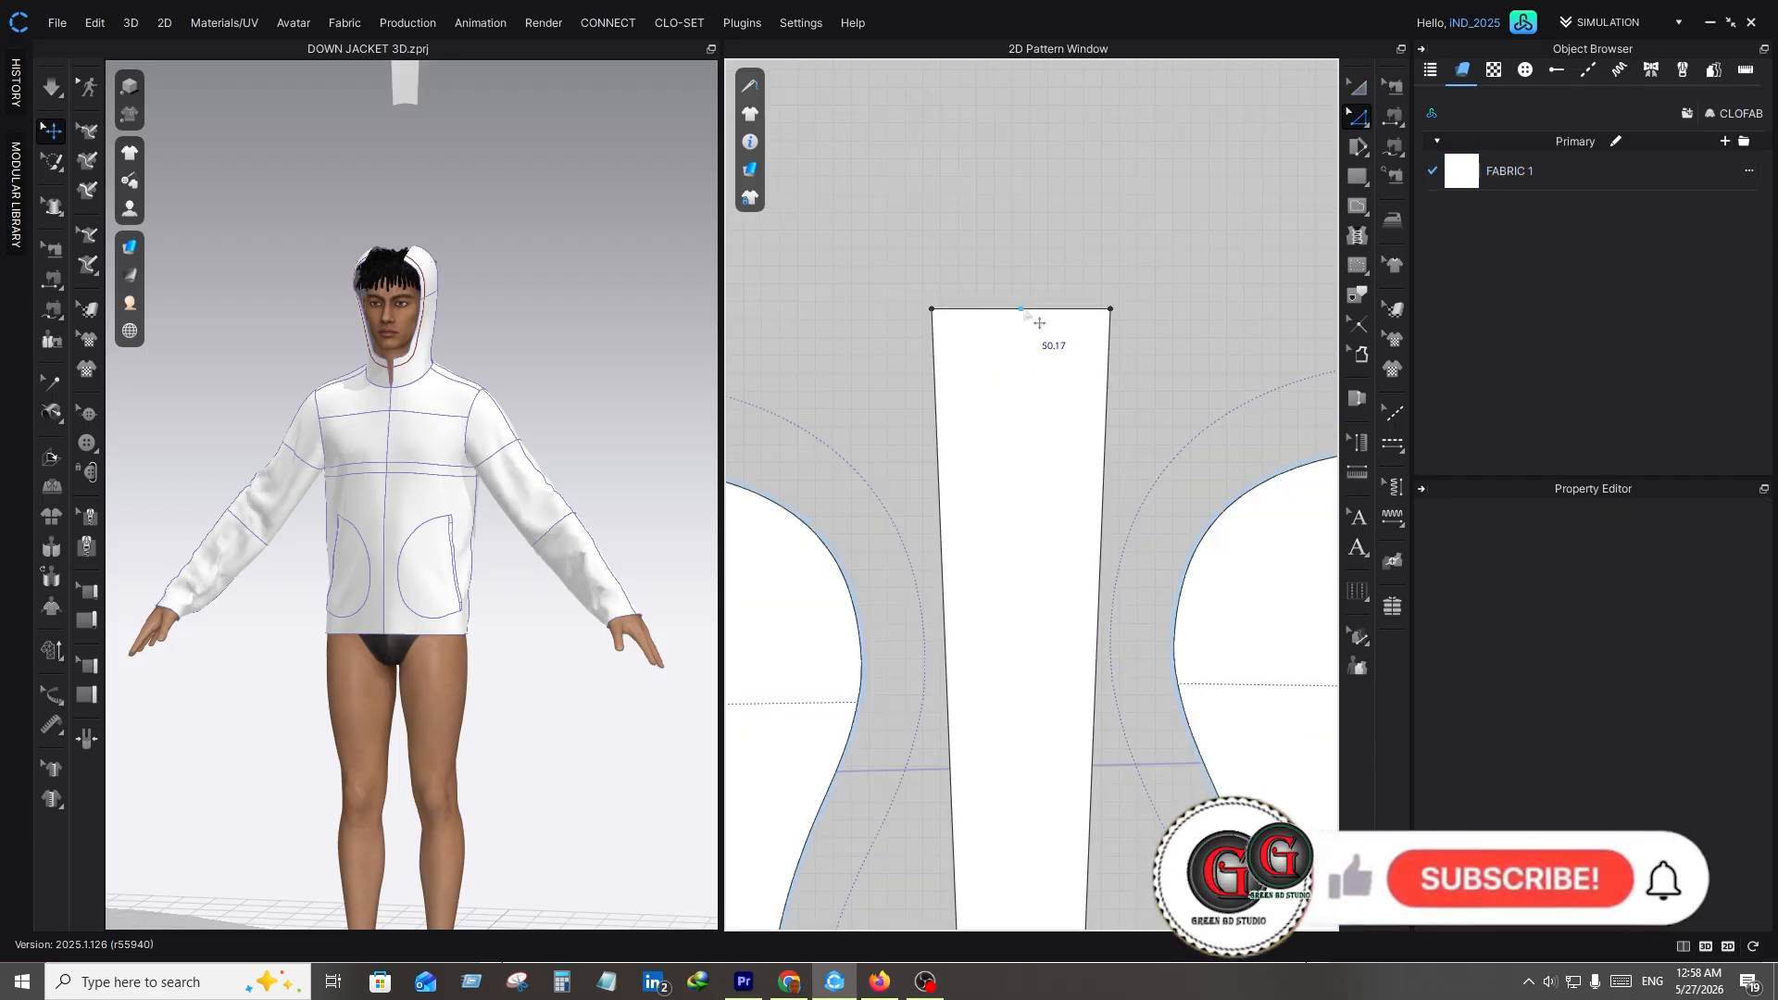
pyautogui.click(1022, 310)
pyautogui.rightClick(1023, 311)
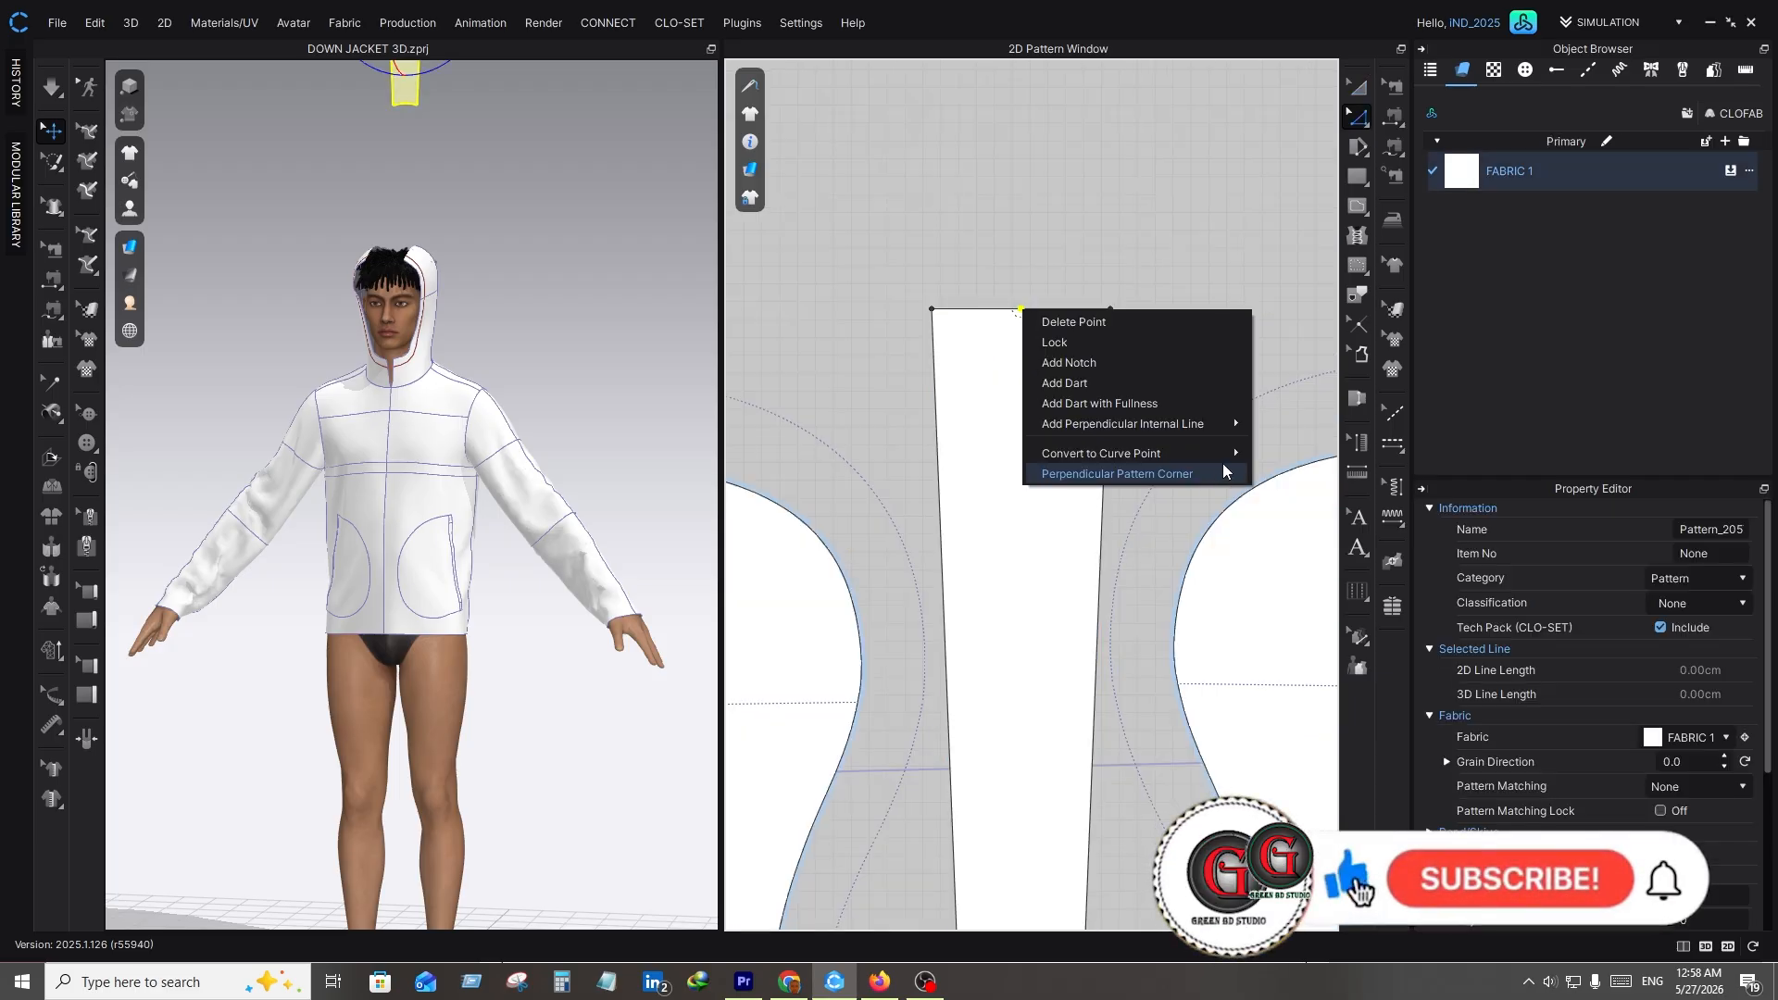
pyautogui.moveTo(1232, 453)
pyautogui.click(1287, 452)
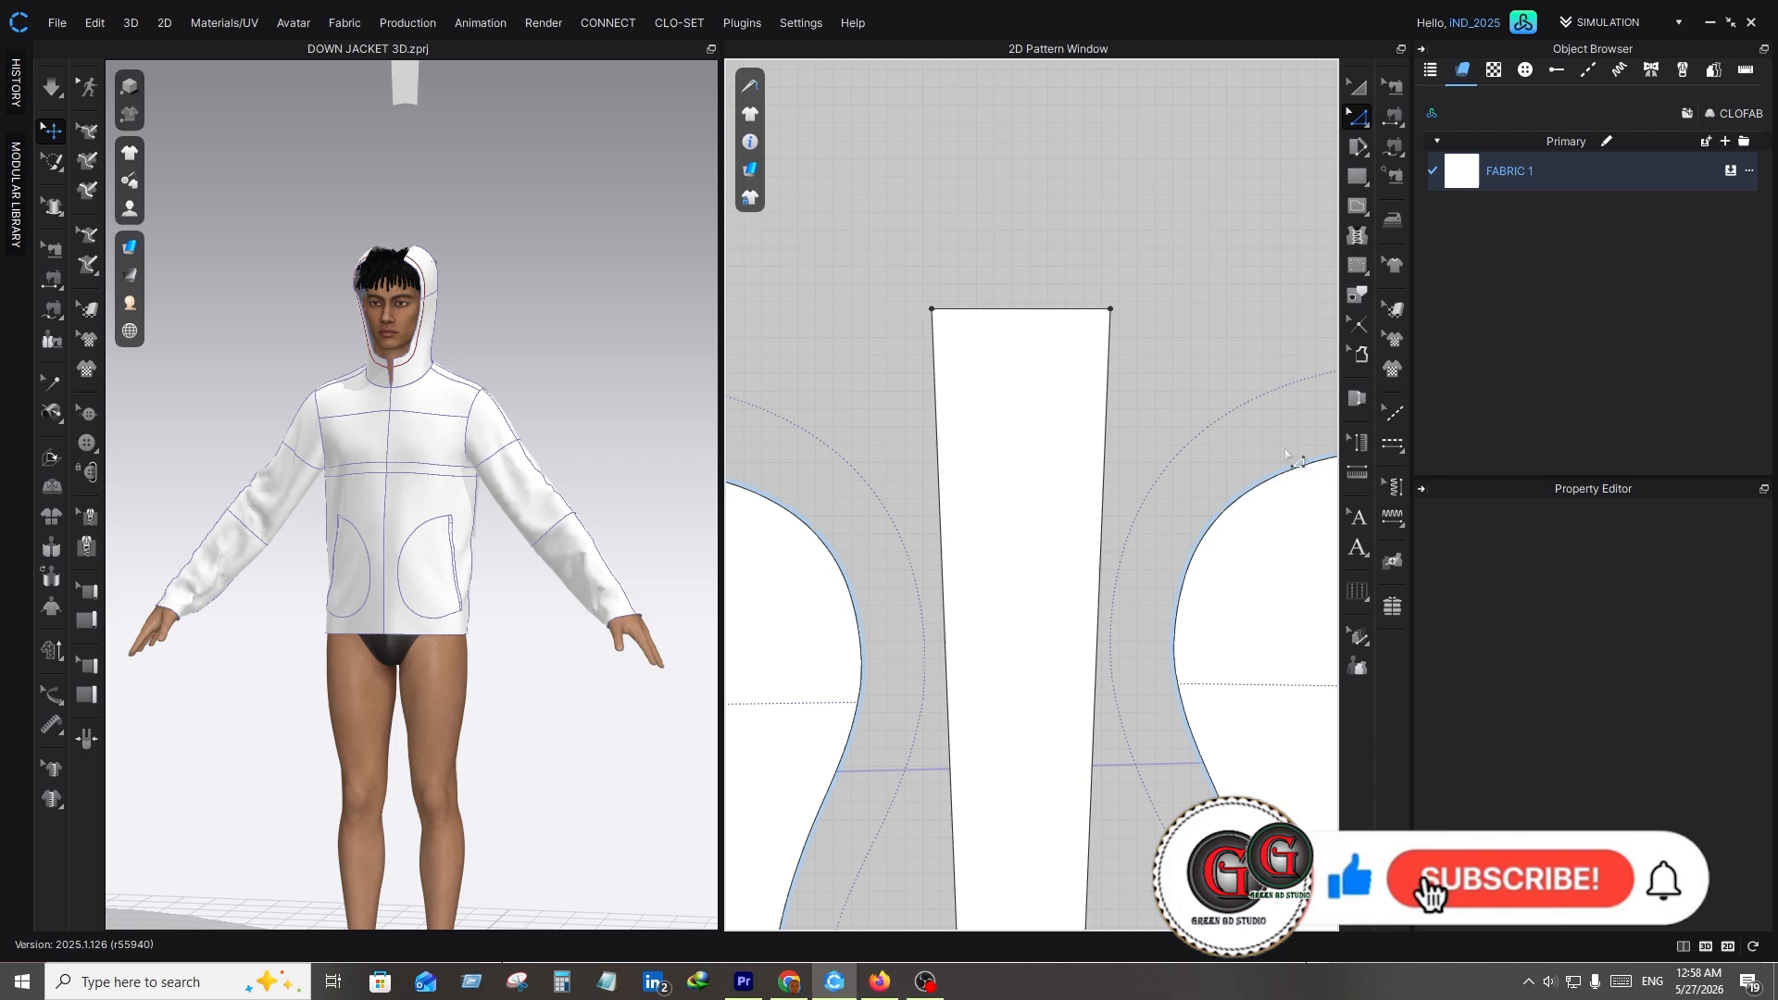
# - Offset the center strip's top edge inward by 2 cm as a single internal line
pyautogui.rightClick(1008, 314)
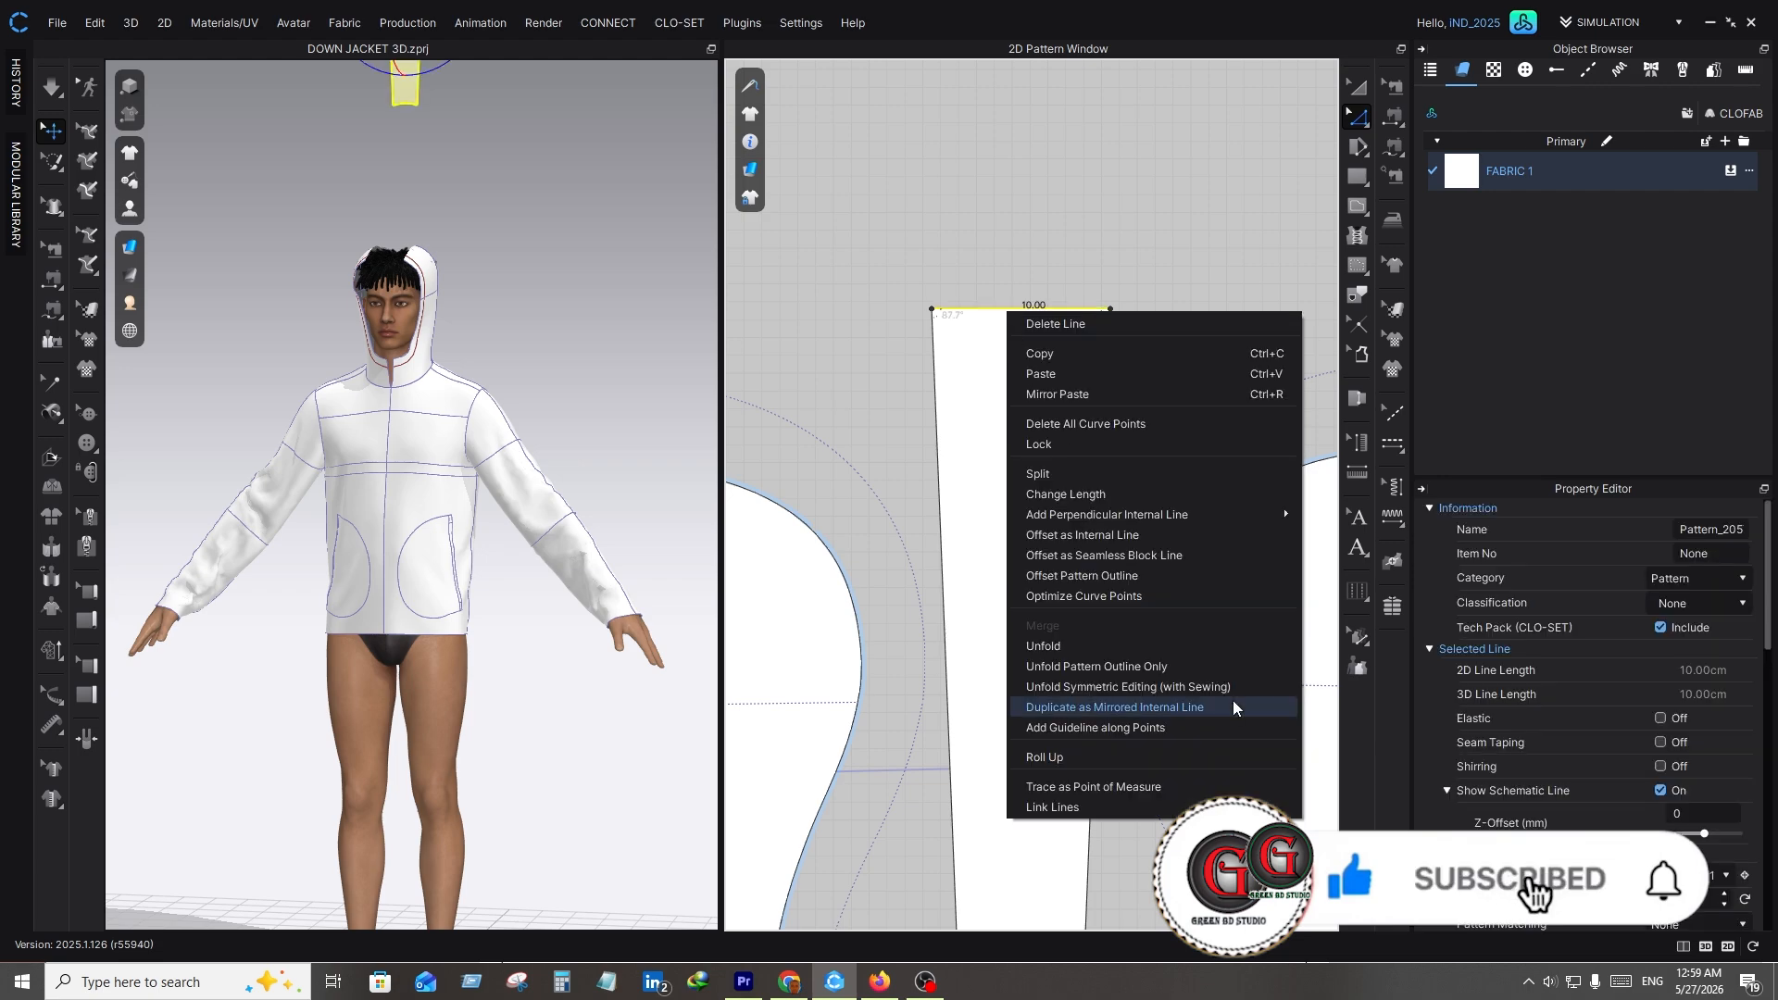
pyautogui.click(1111, 537)
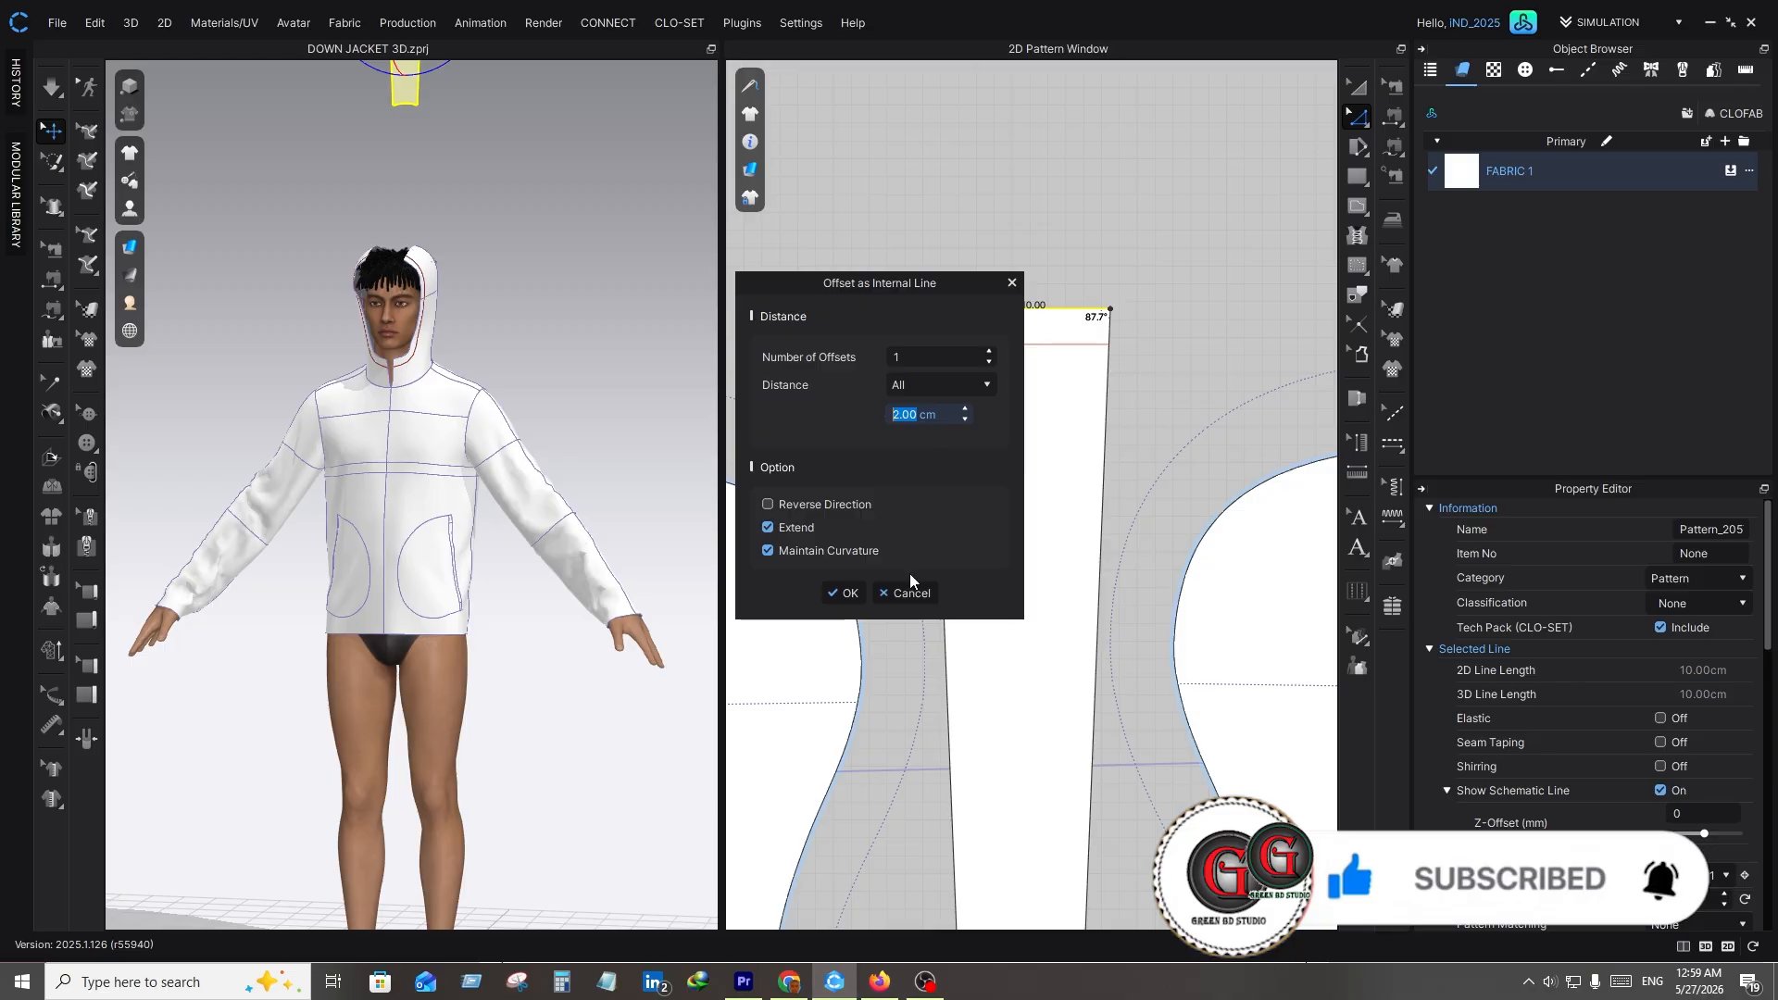
pyautogui.click(854, 596)
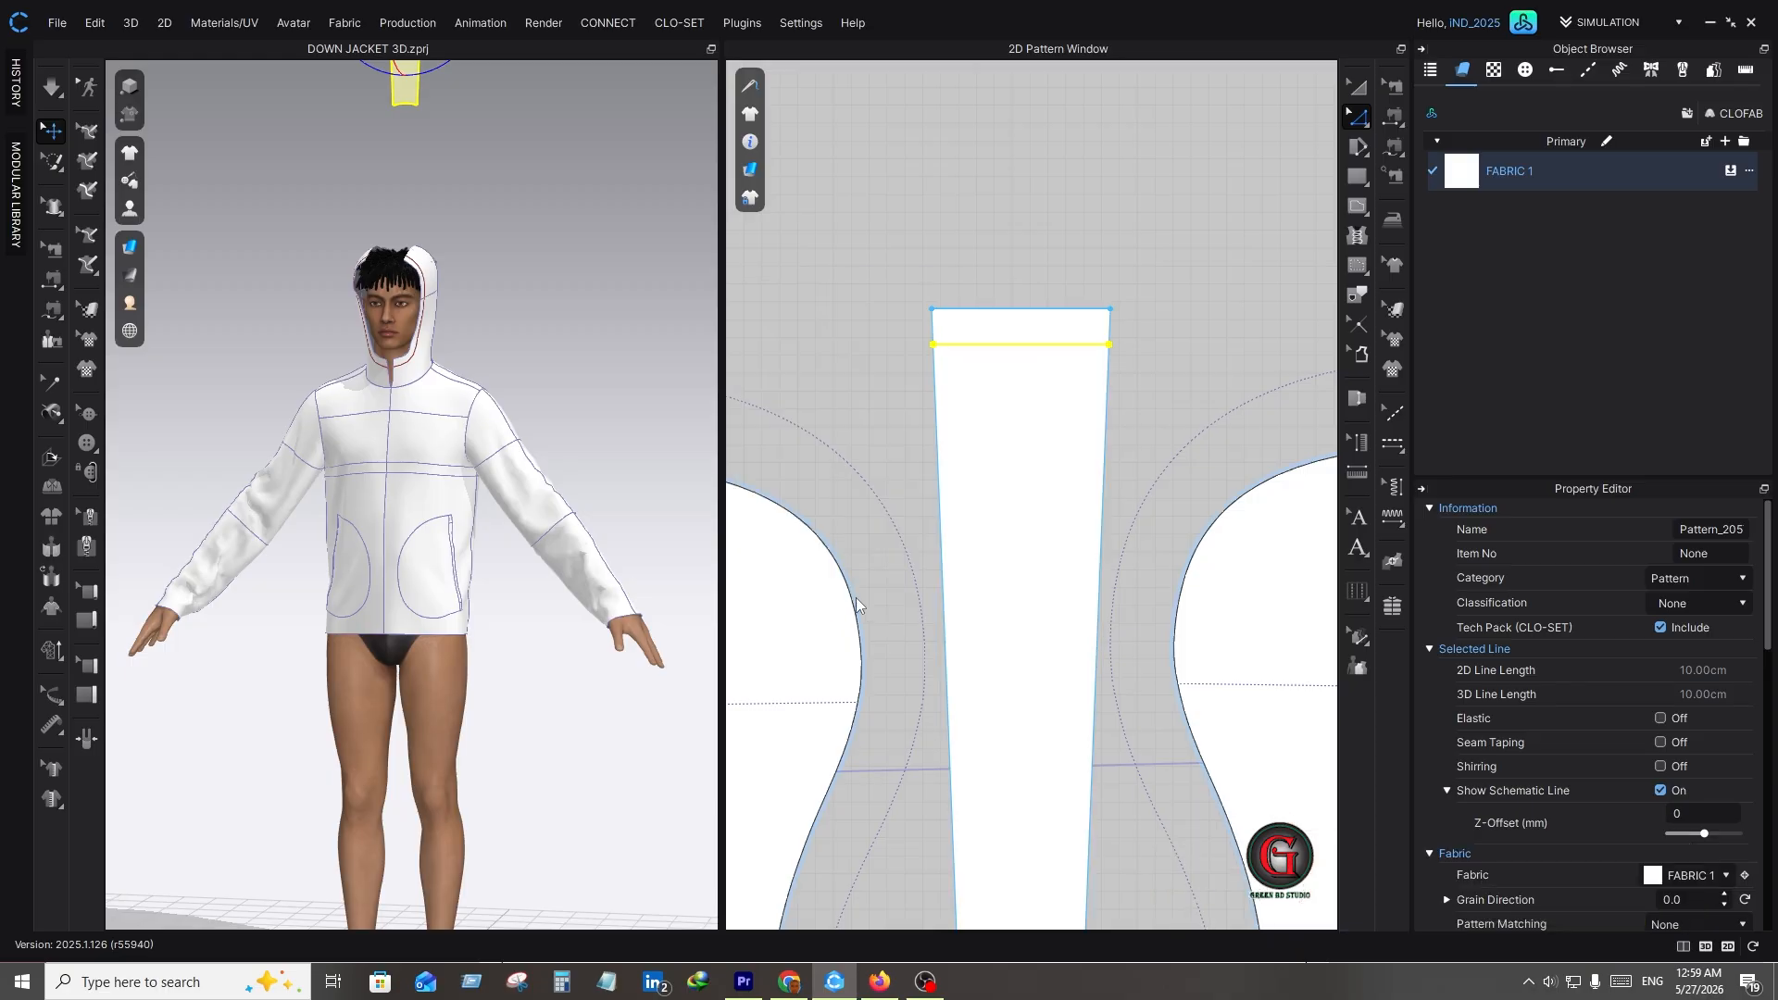
pyautogui.click(1148, 488)
pyautogui.scroll(-5, 1134, 464)
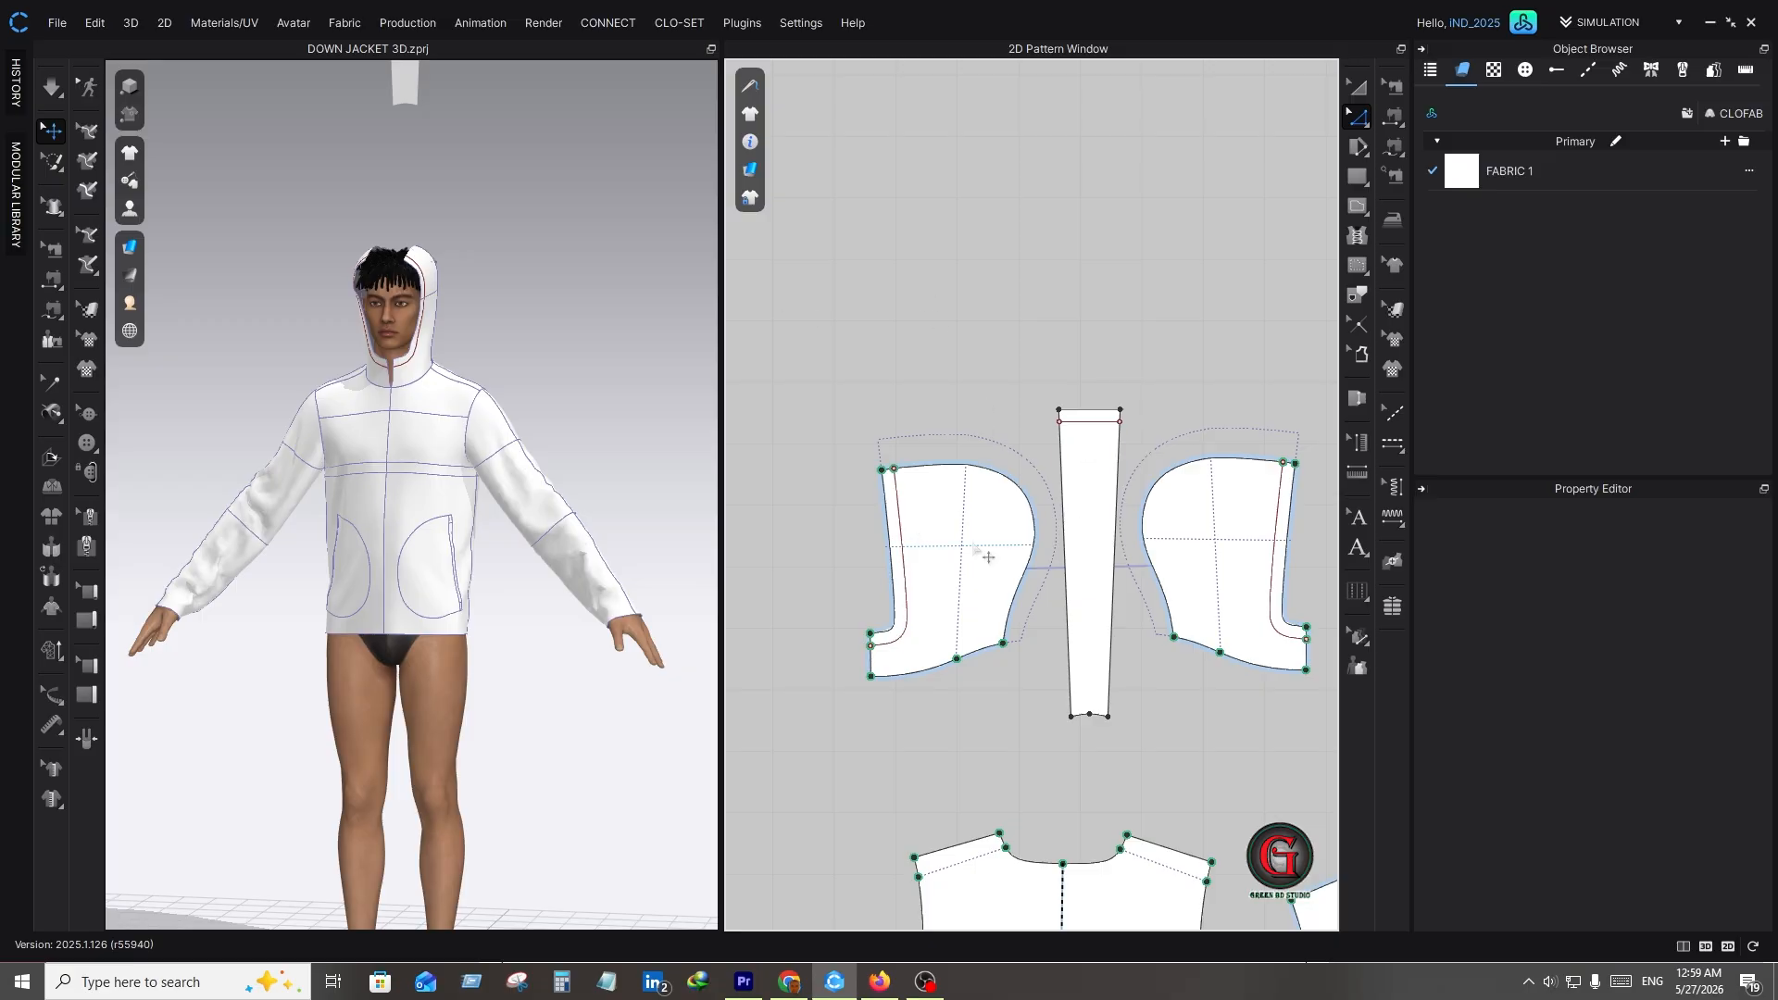
# - Show the avatar's arrangement points and place the tapered center strip at the back of the head
pyautogui.moveTo(525, 461); pyautogui.dragTo(102, 445, button='right')
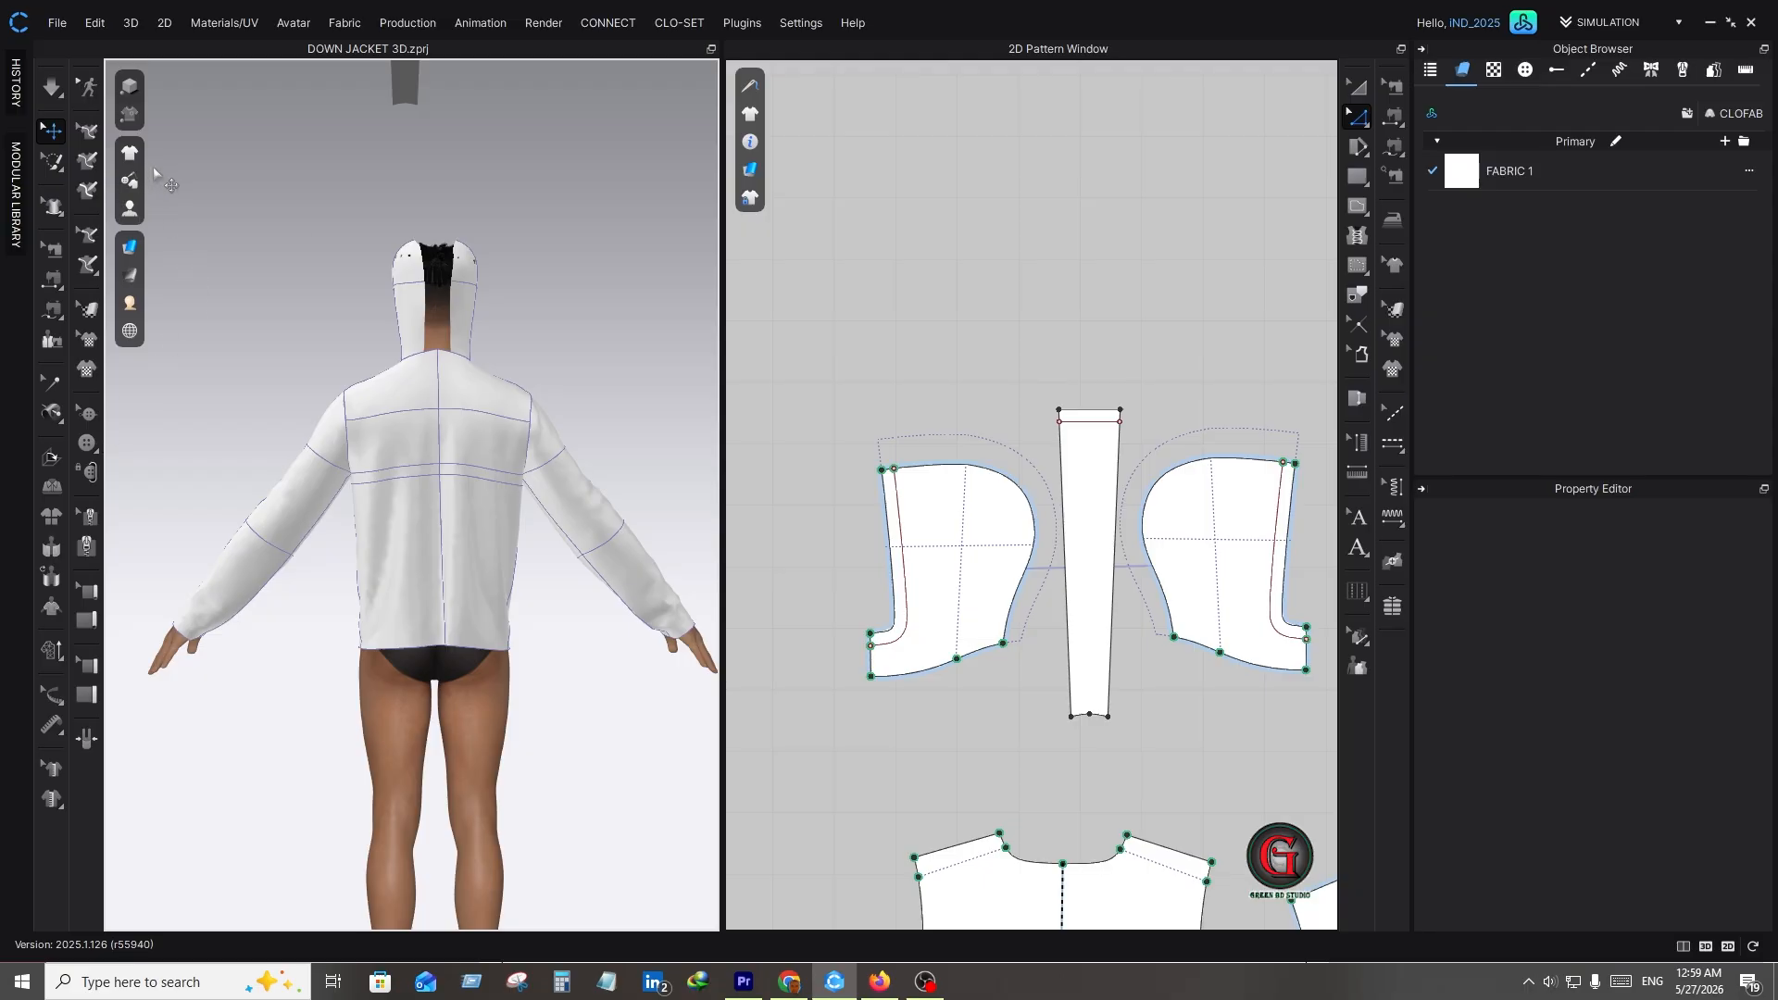
pyautogui.moveTo(157, 323)
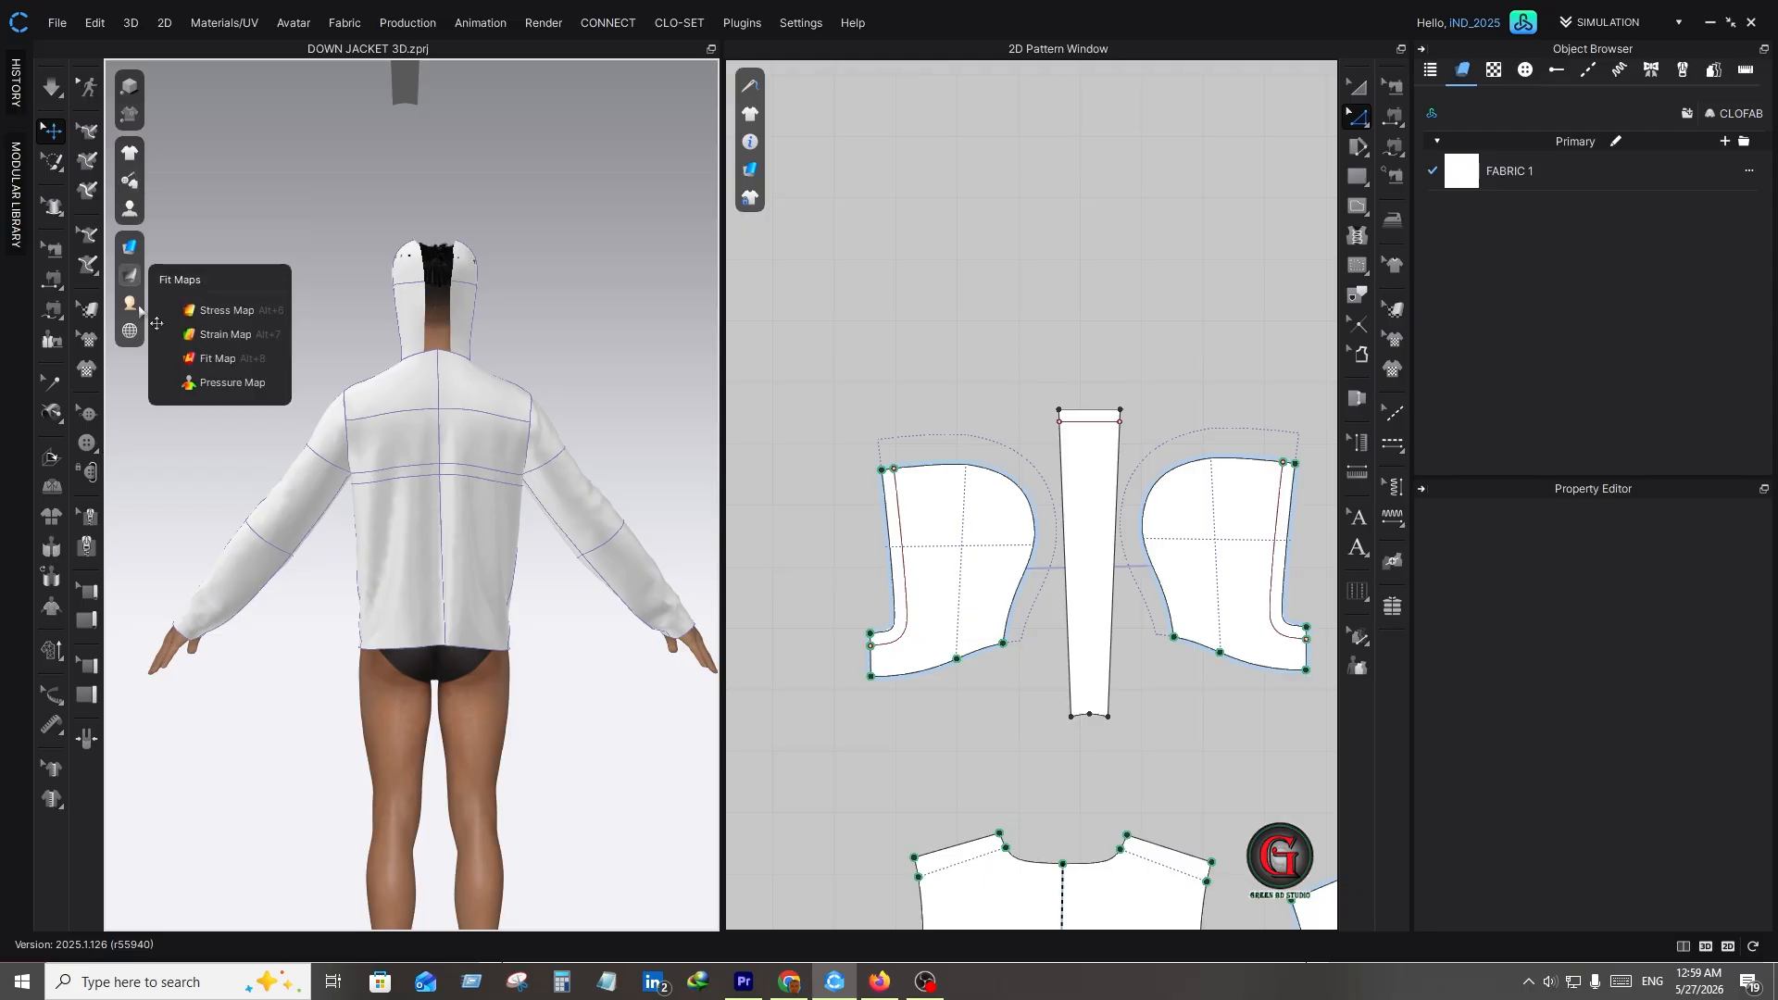
pyautogui.moveTo(157, 232)
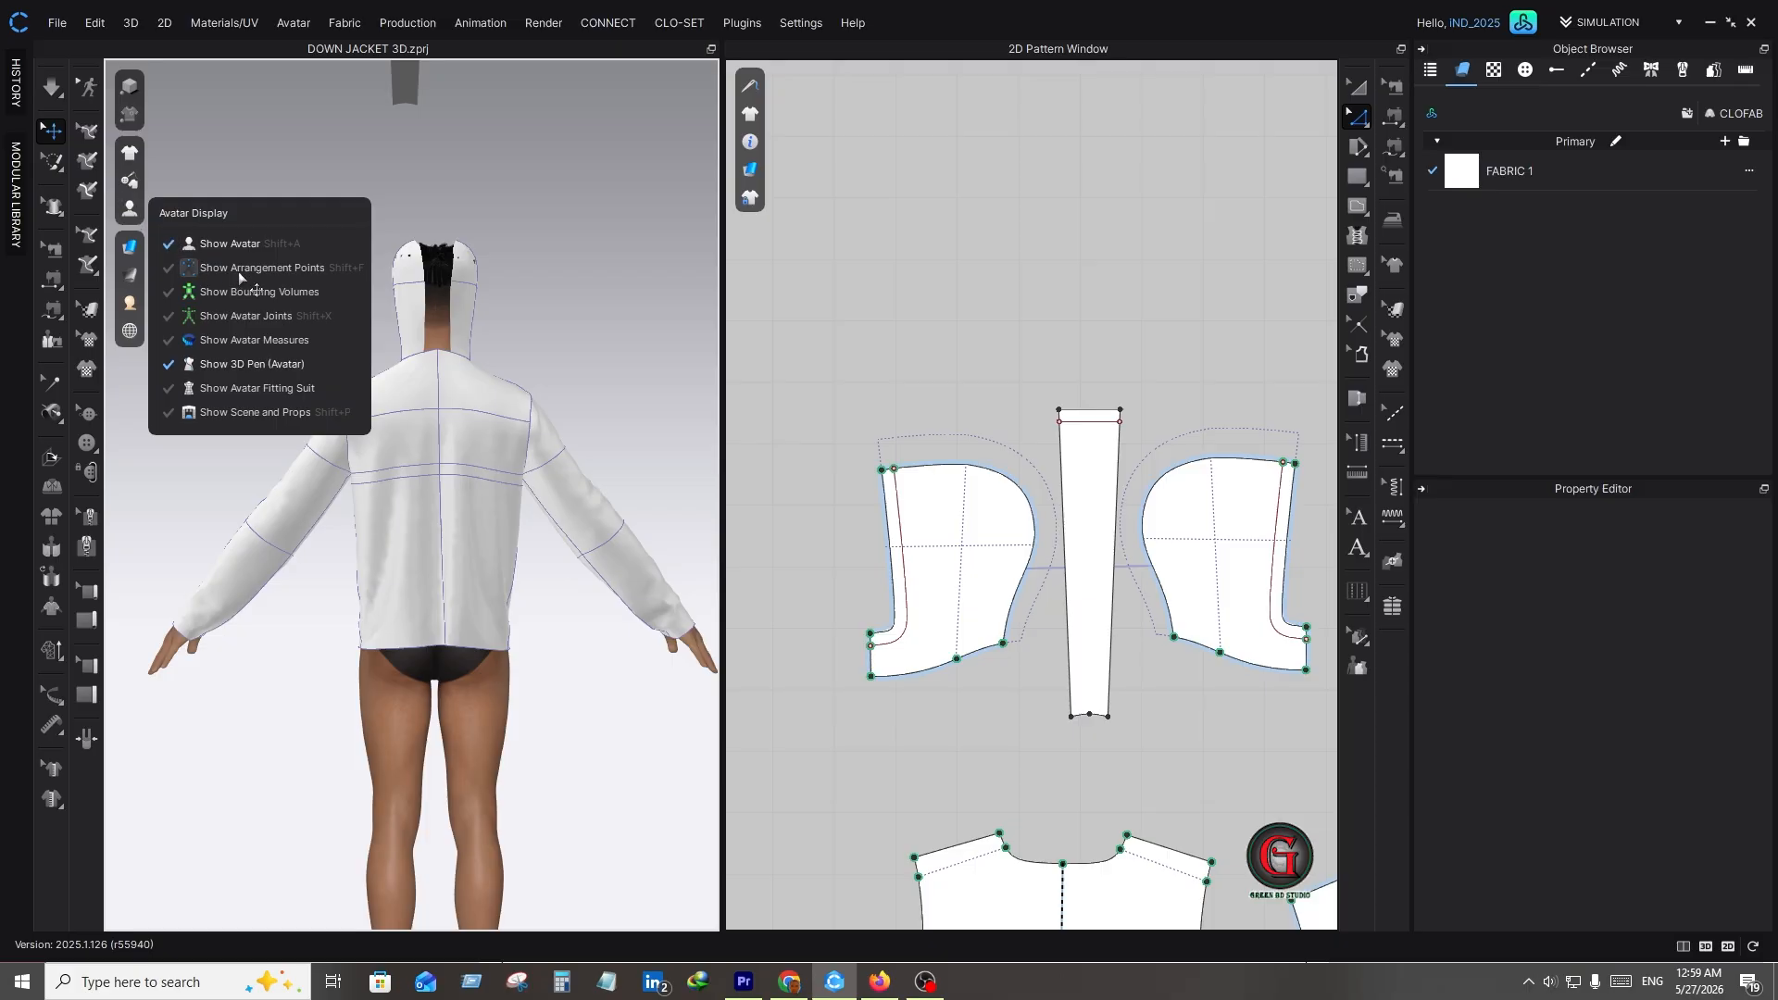
pyautogui.click(271, 268)
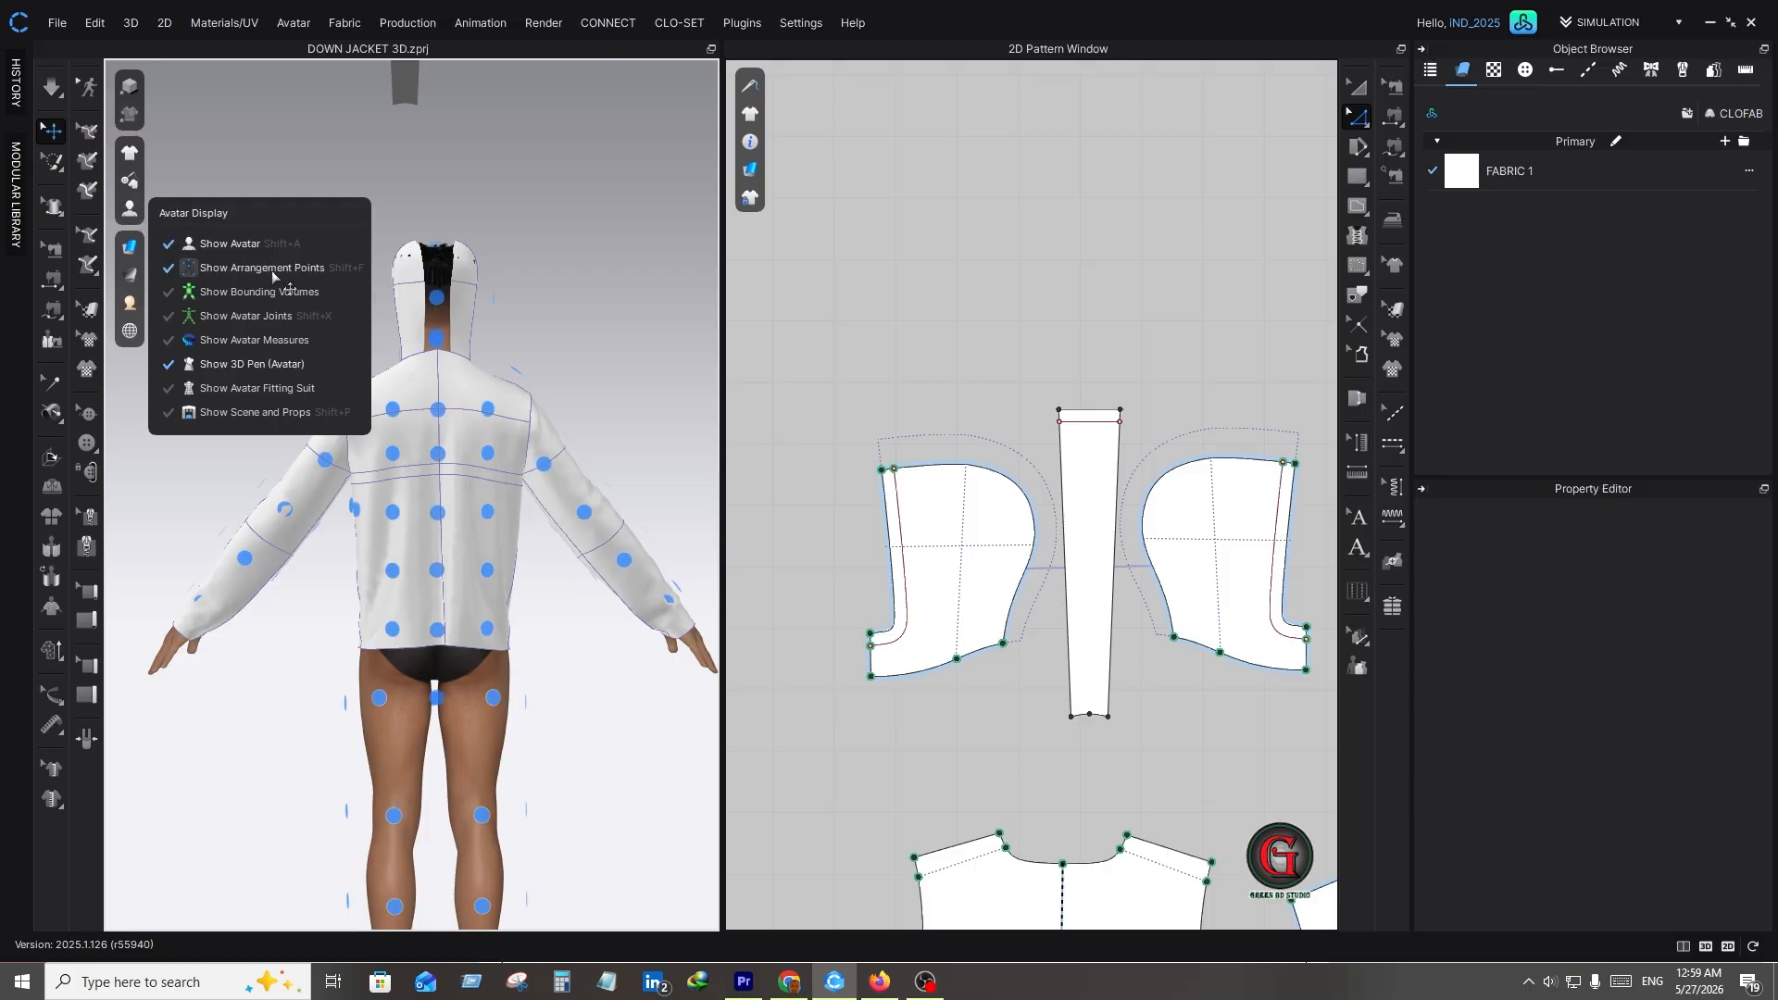
pyautogui.click(411, 90)
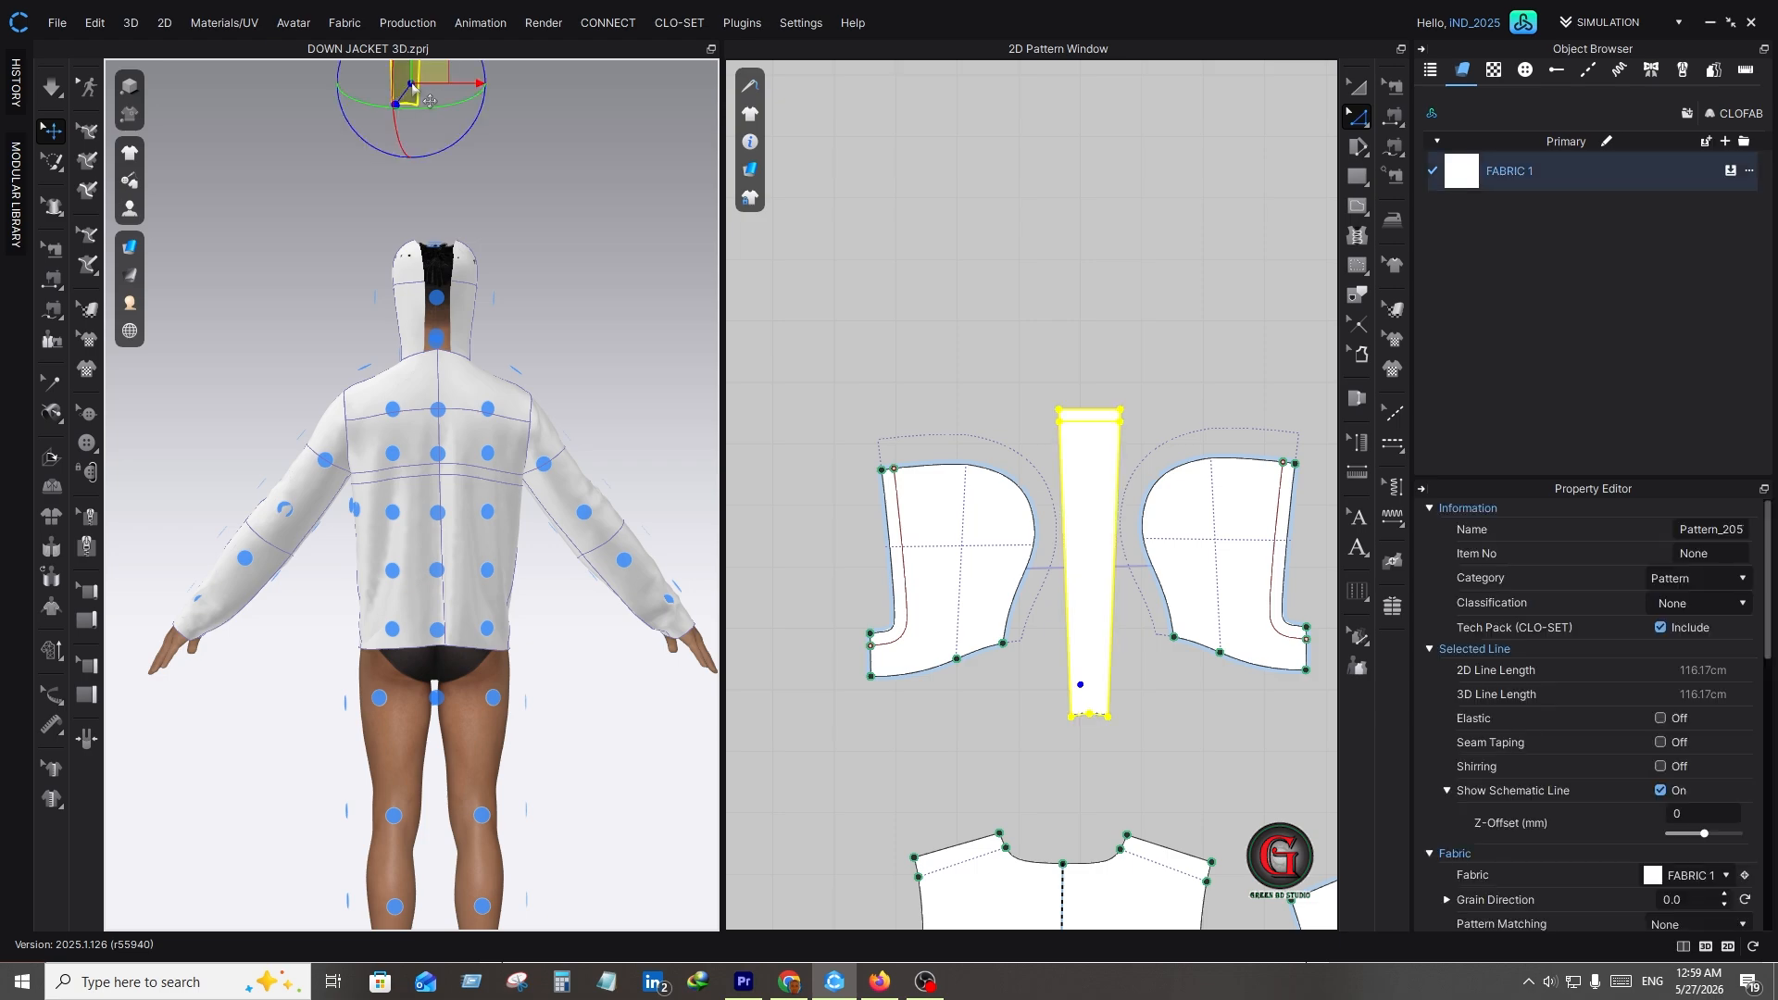
pyautogui.click(438, 301)
pyautogui.moveTo(273, 322); pyautogui.dragTo(684, 383, button='right')
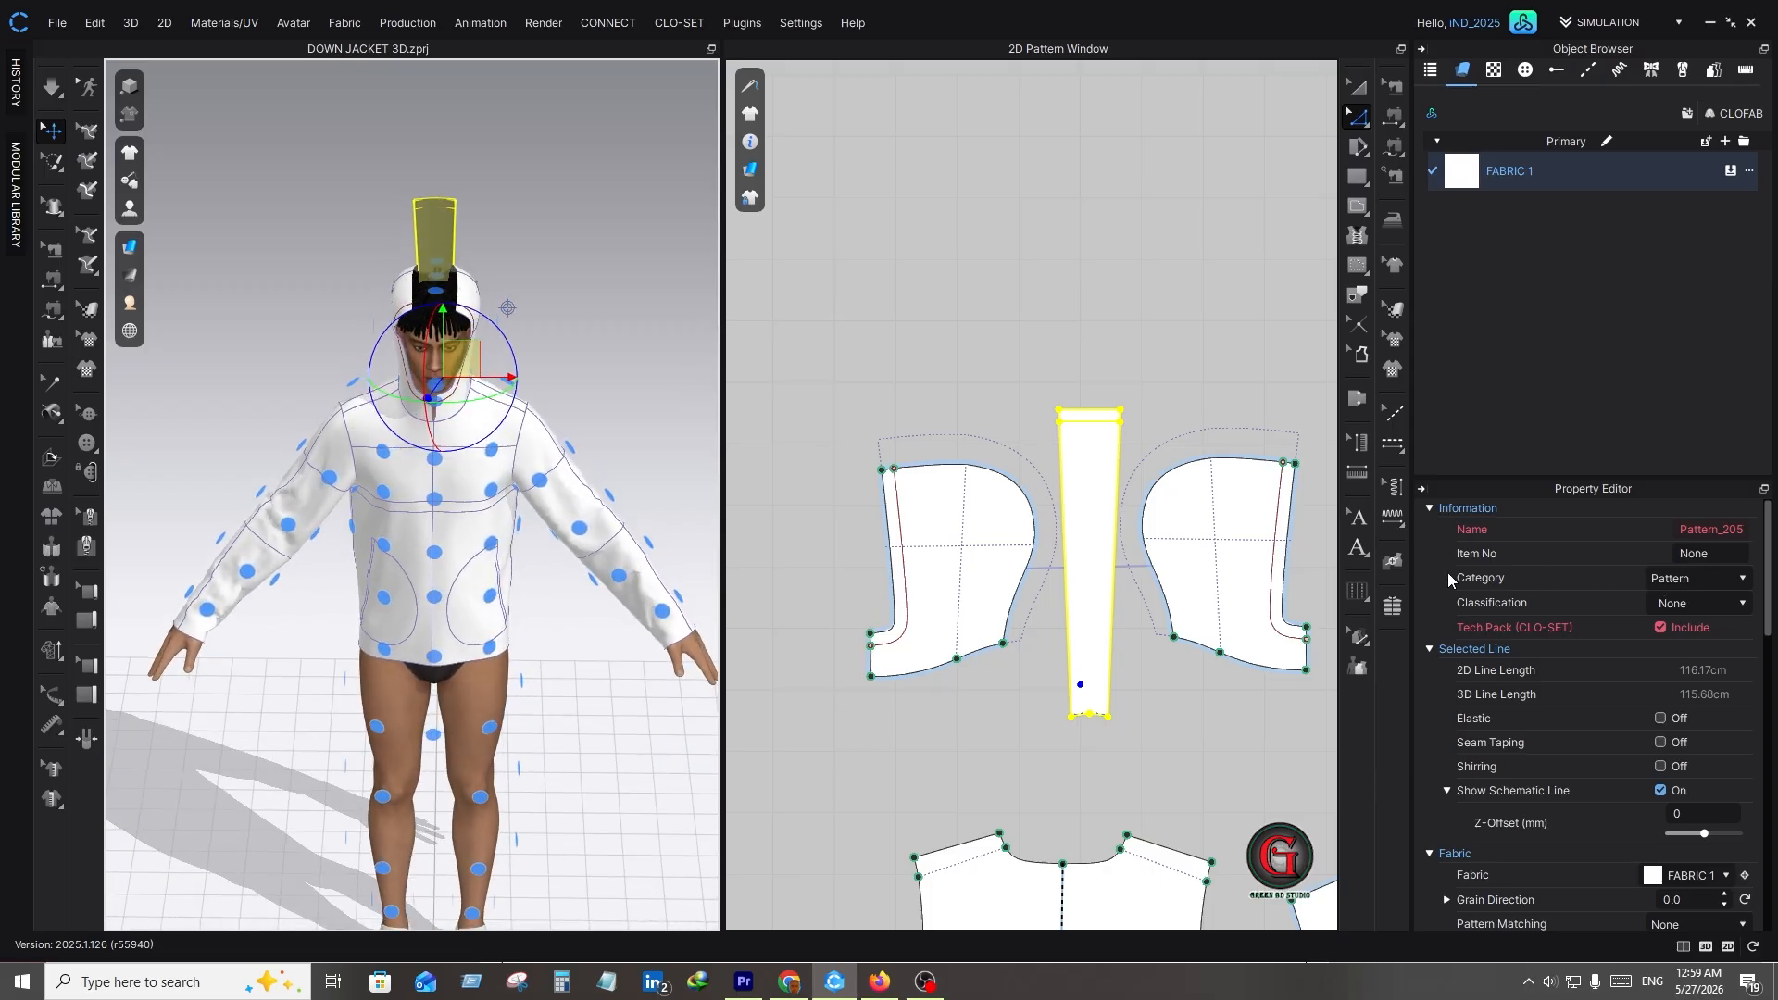
pyautogui.click(1141, 324)
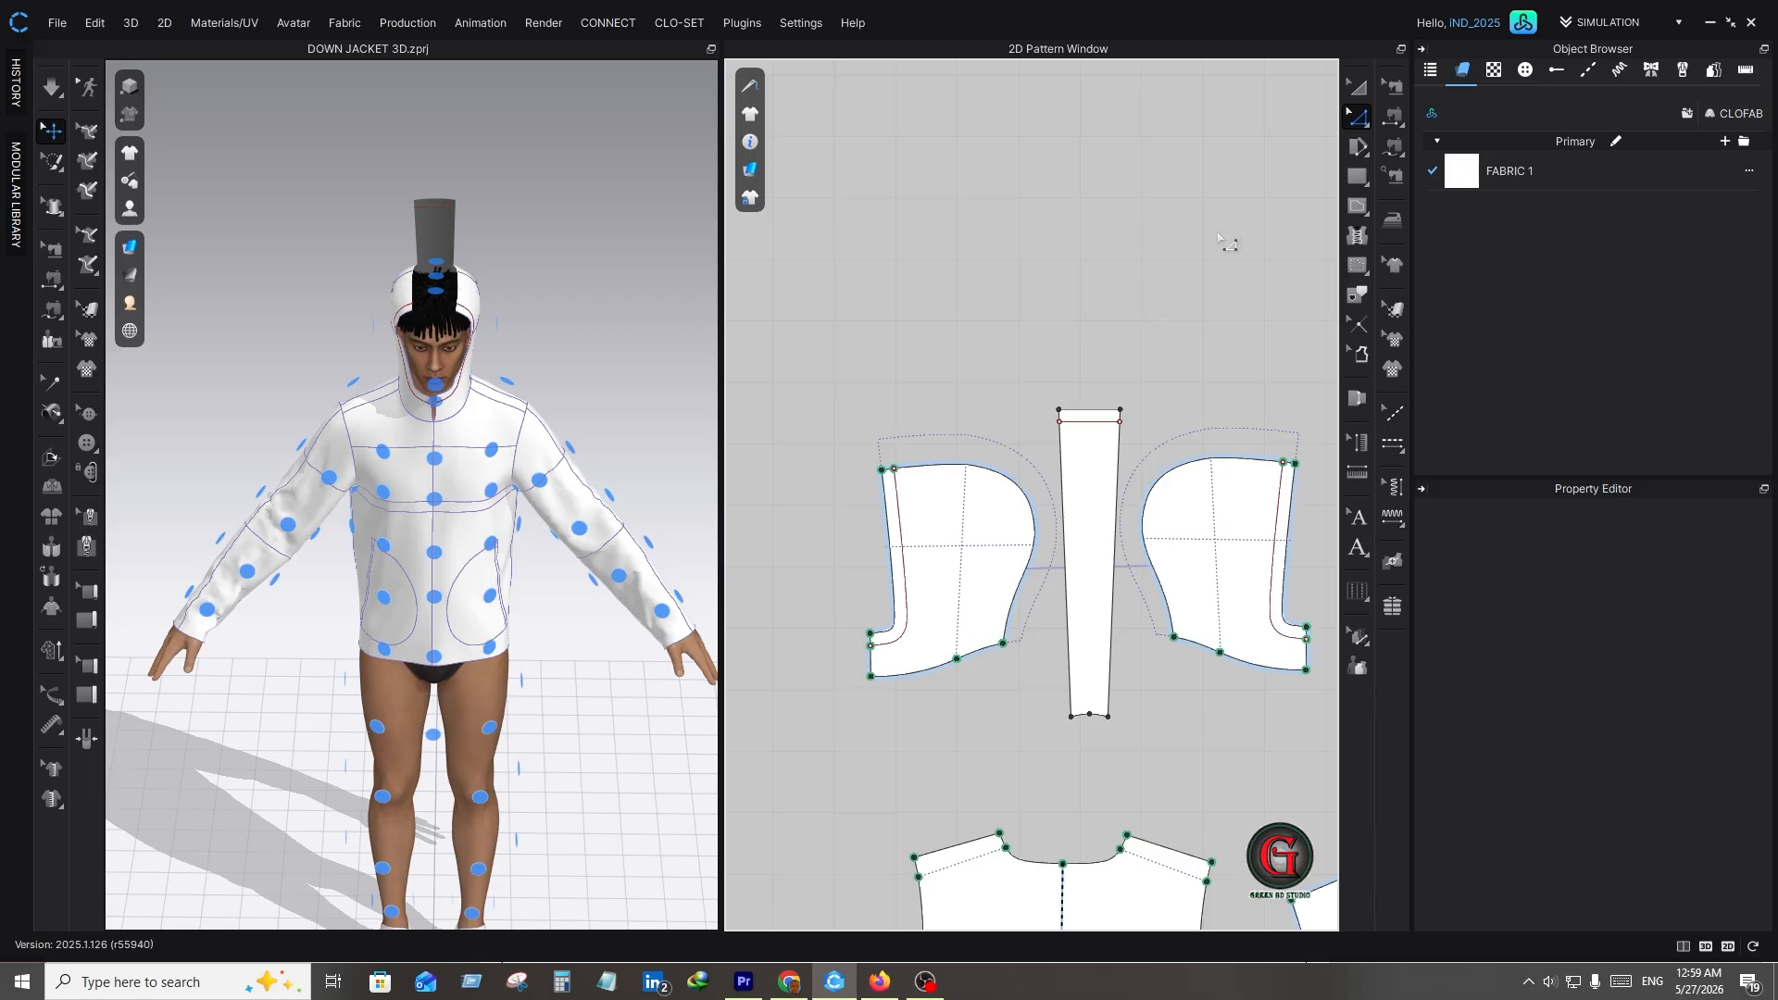
# - Sew both long edges of the center strip to the curved back edges of the two hood side panels
pyautogui.click(1394, 118)
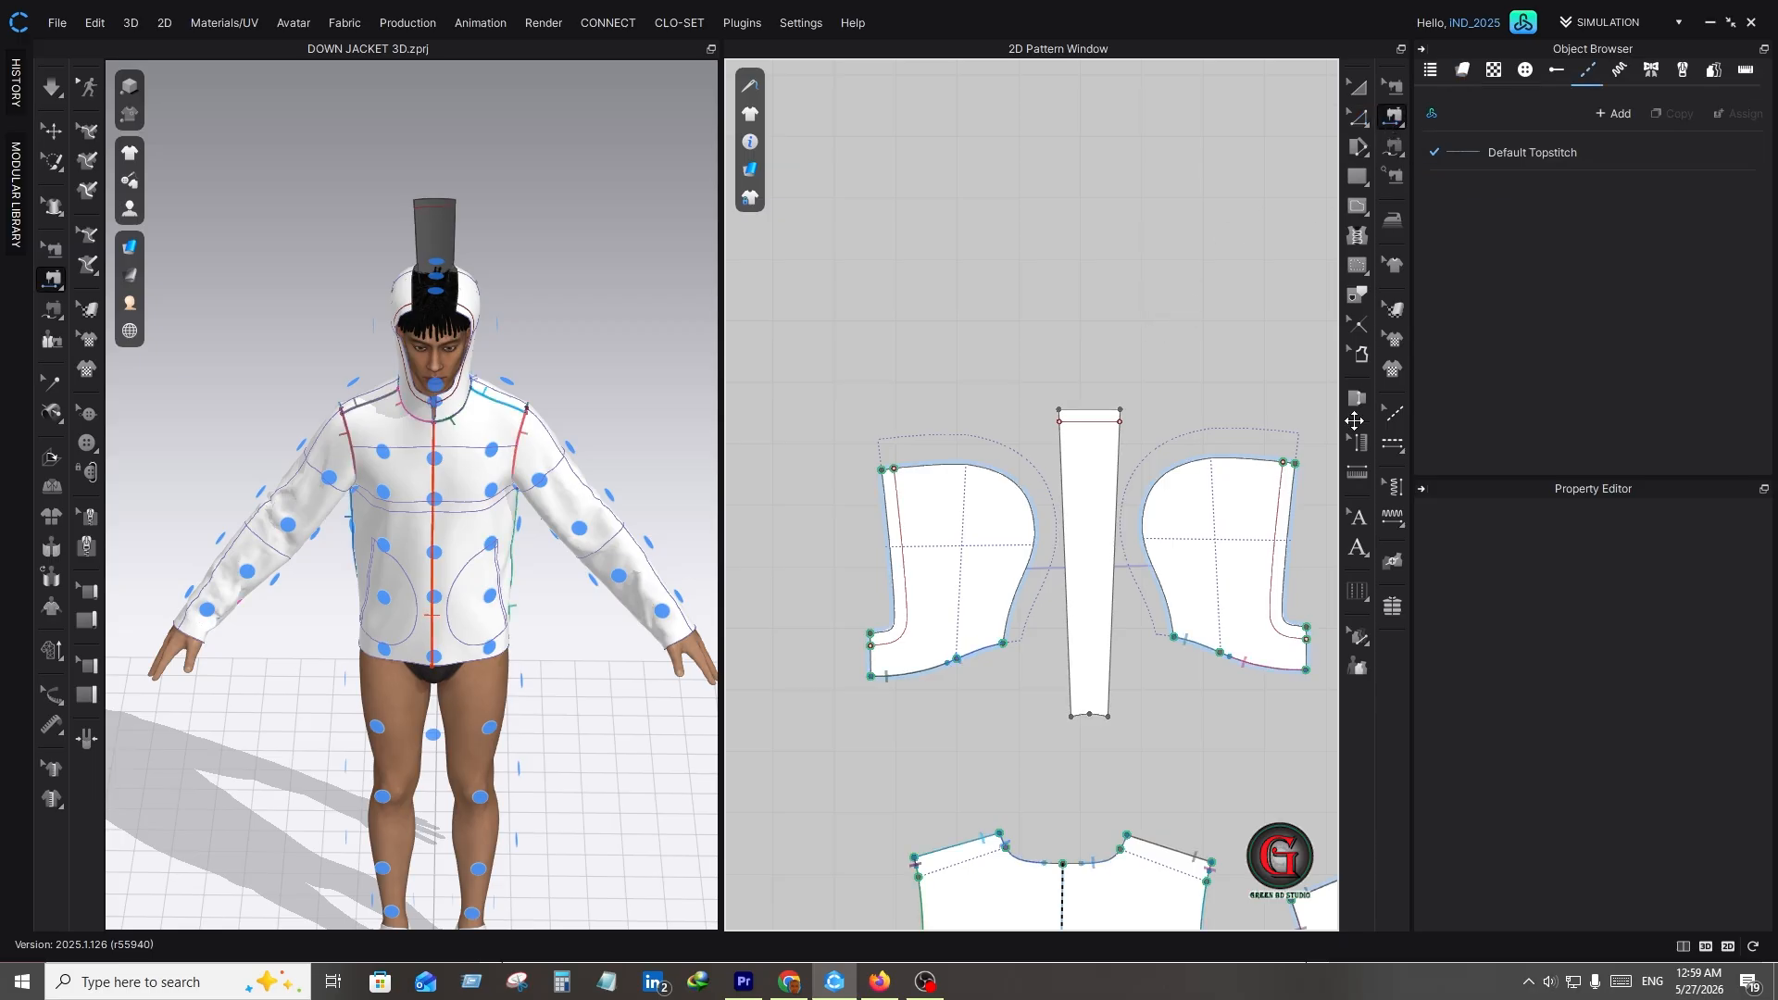
pyautogui.click(1173, 478)
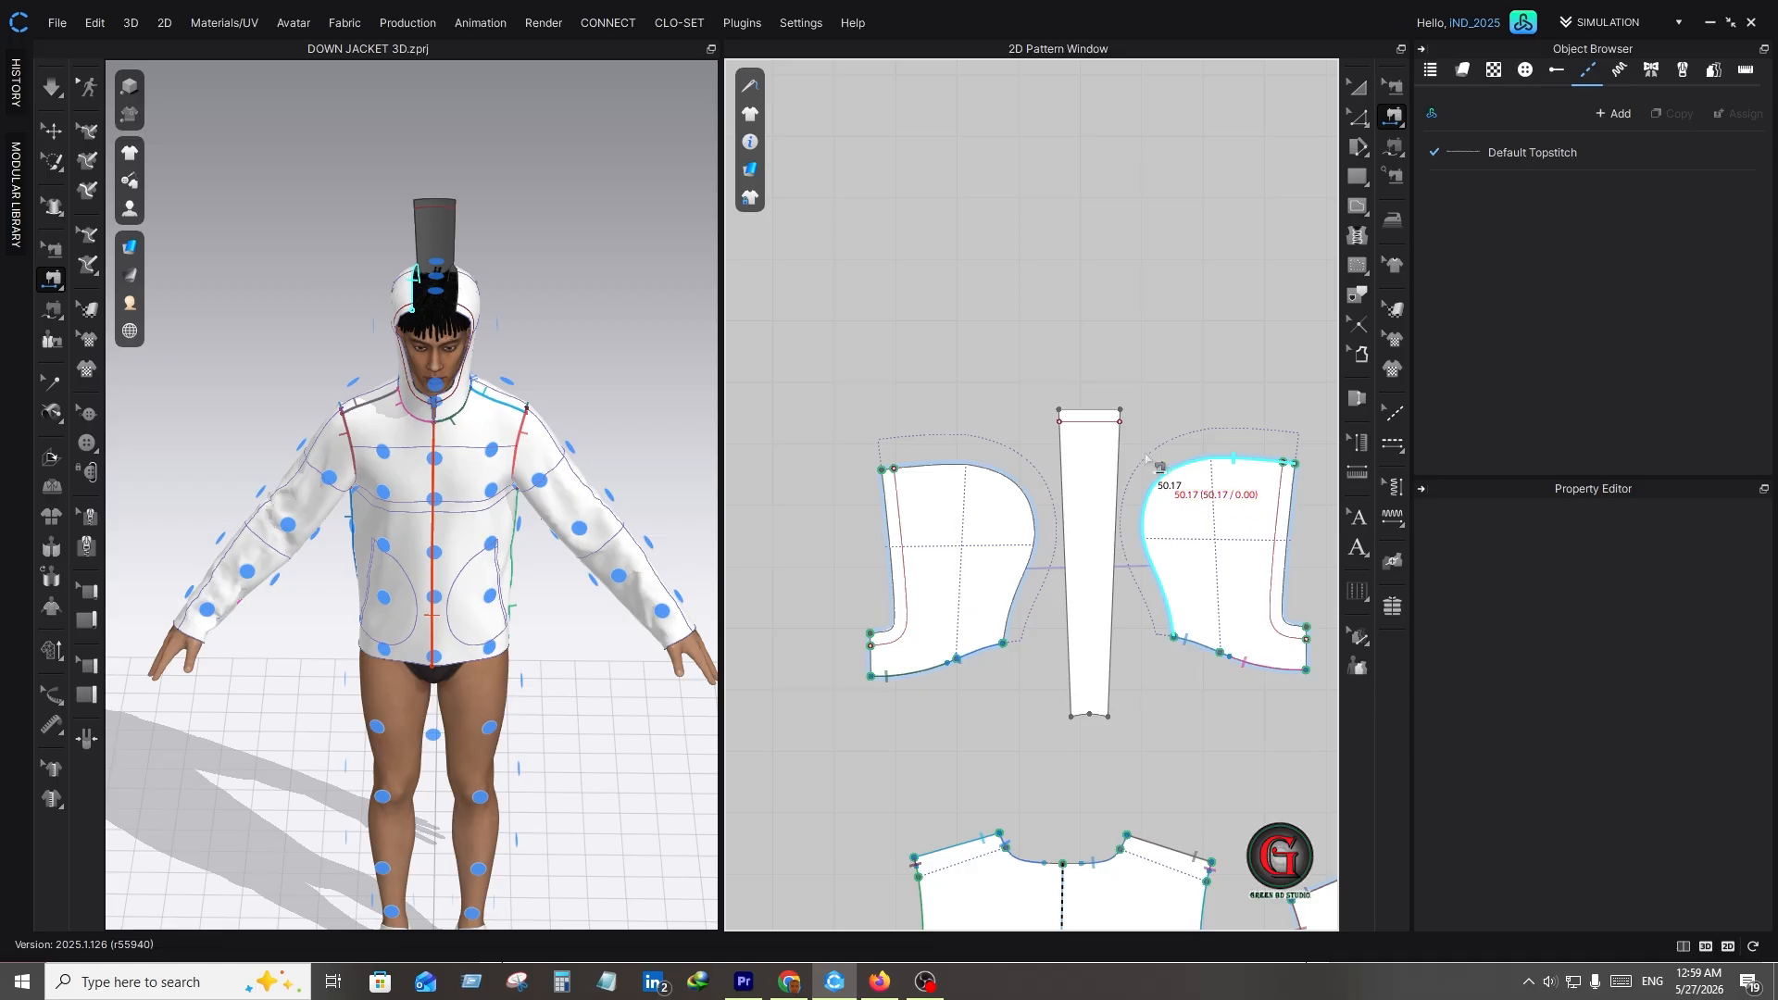
pyautogui.click(1127, 452)
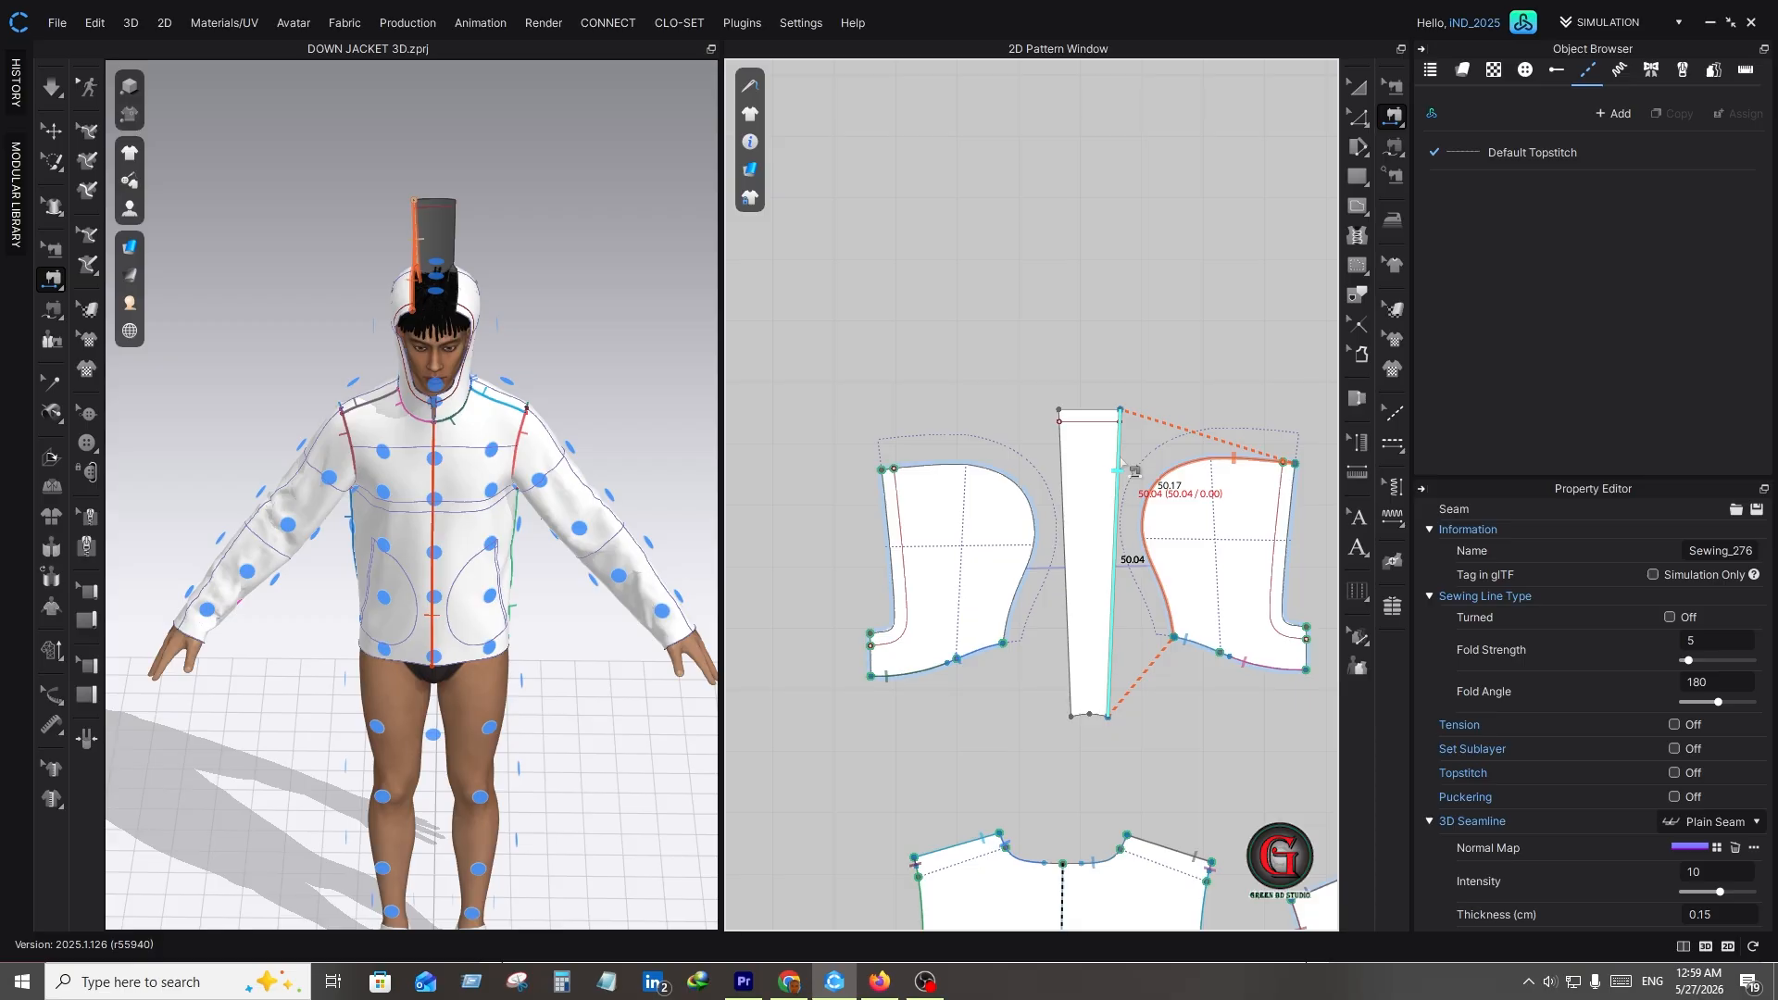
pyautogui.press('Escape')
pyautogui.click(1063, 512)
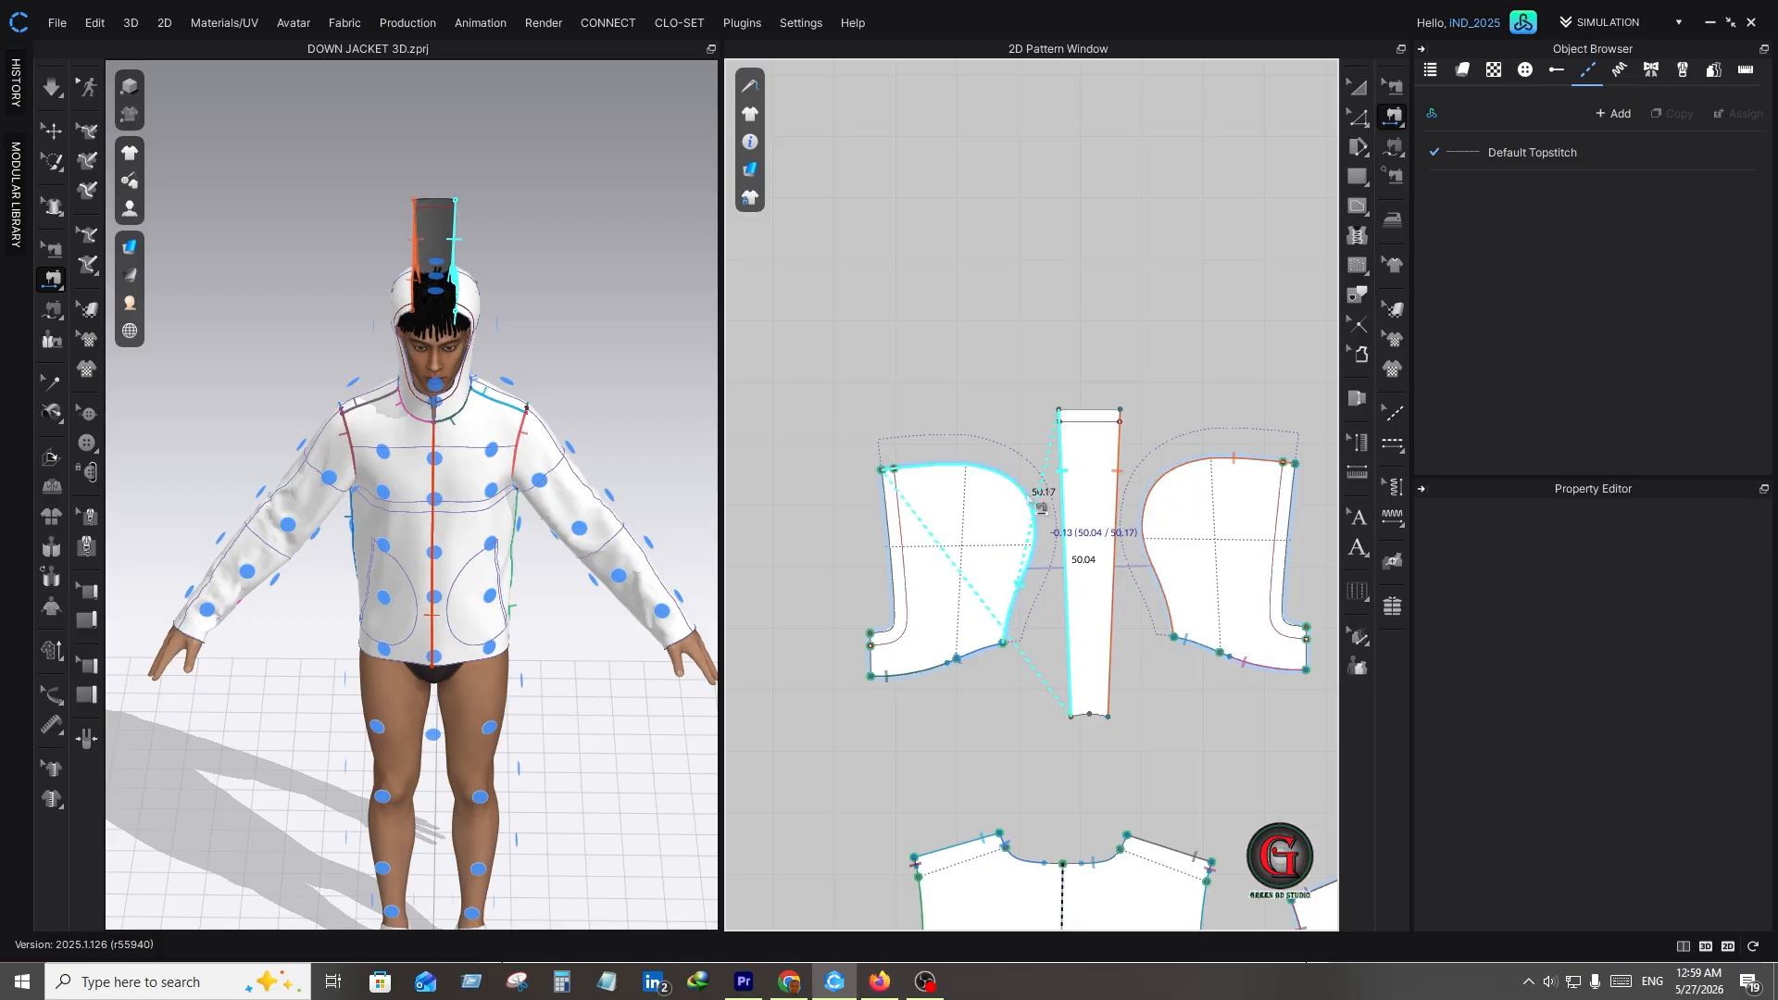
pyautogui.click(1041, 508)
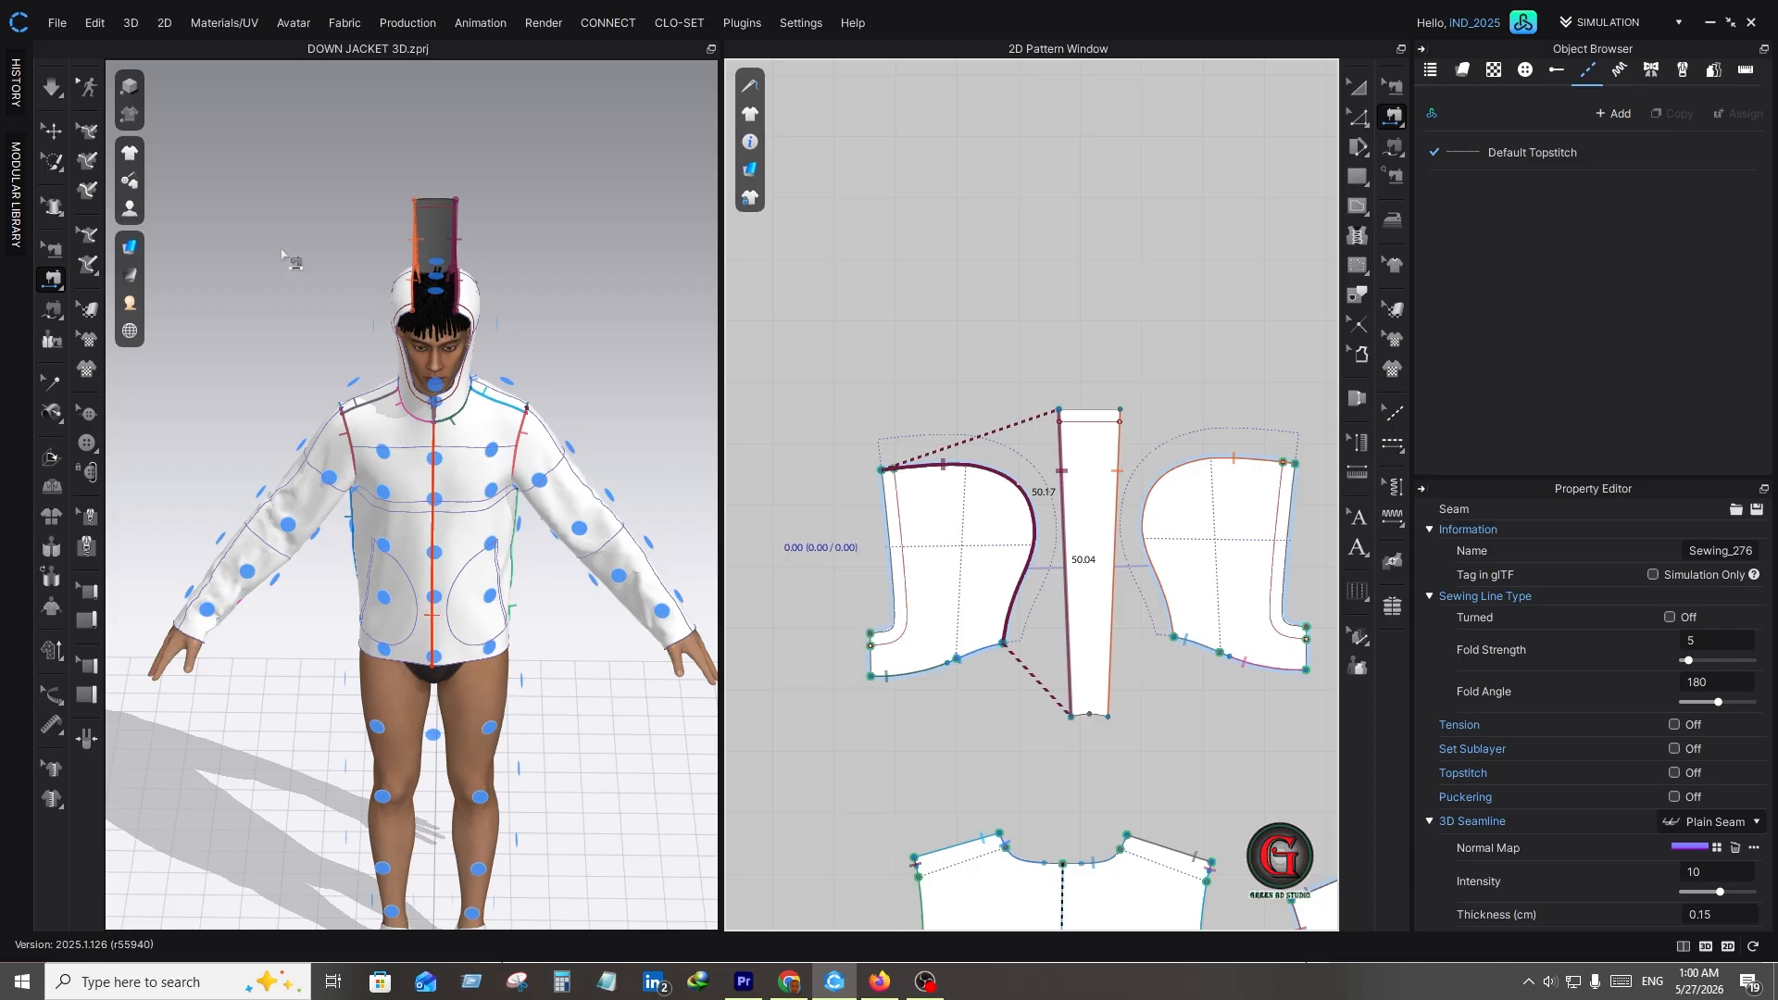
# - Simulate the garment to pull the center strip and hood side panels together, and check the hood from behind
pyautogui.click(51, 93)
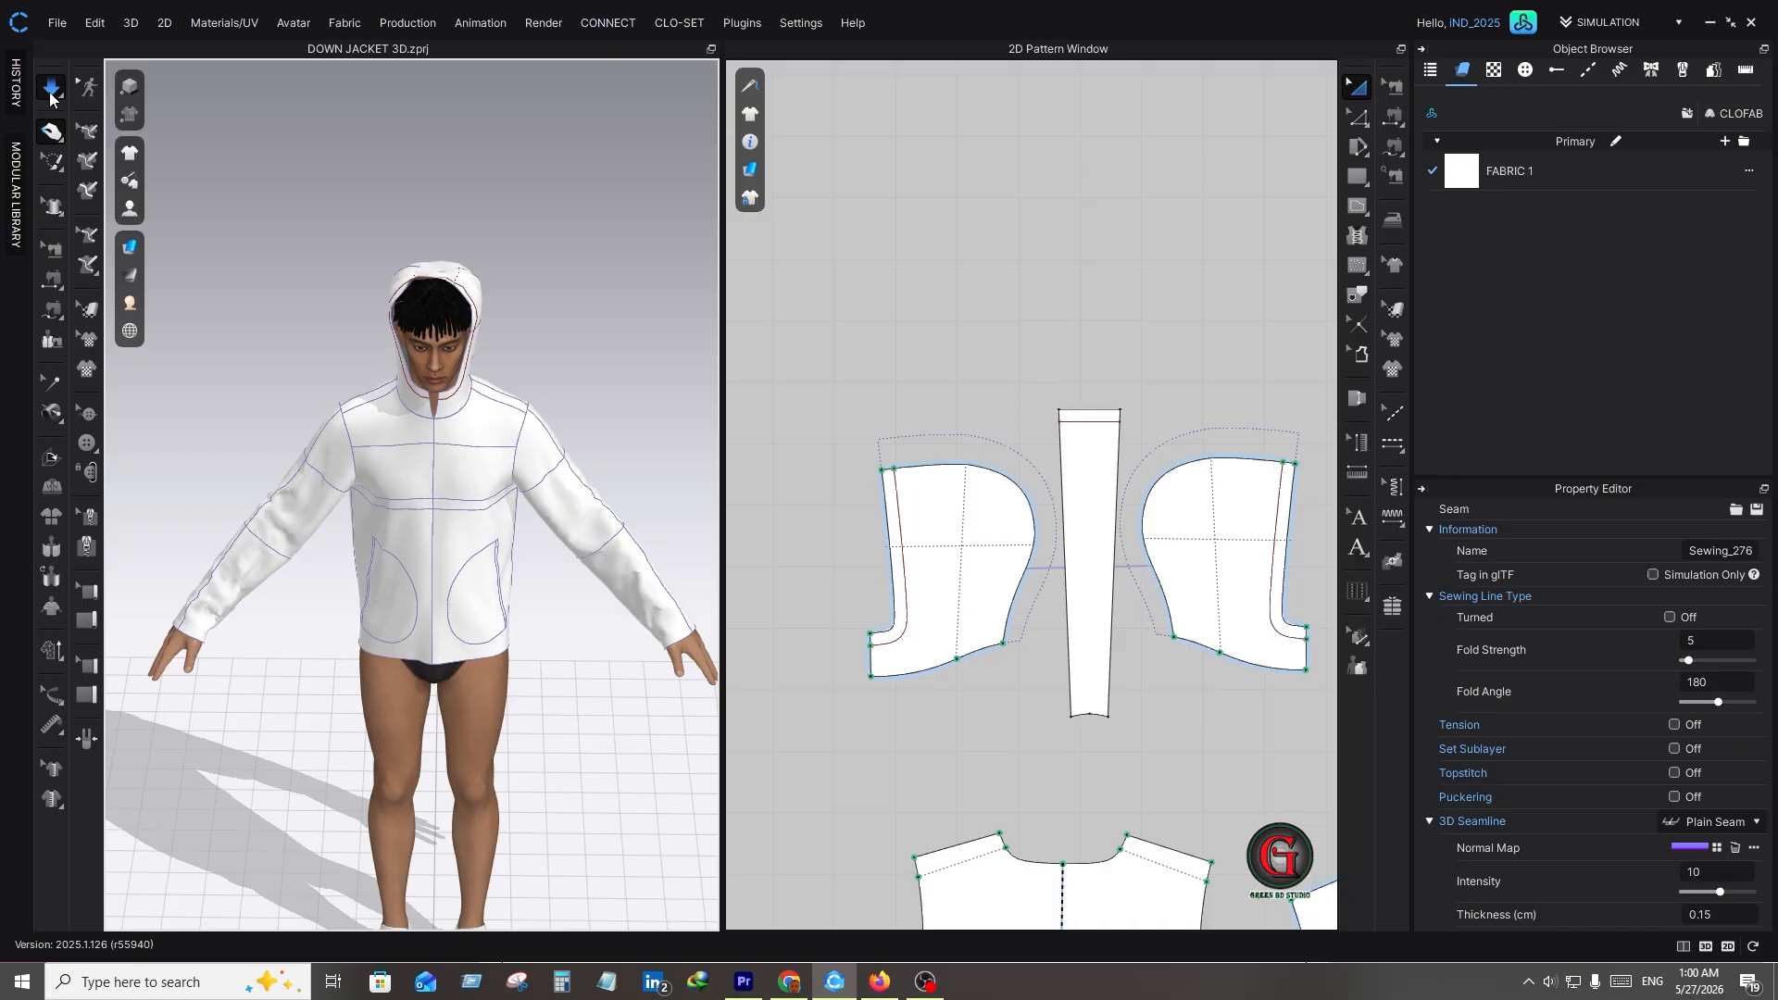
pyautogui.moveTo(587, 361); pyautogui.dragTo(120, 324, button='right')
pyautogui.scroll(4, 532, 315)
pyautogui.moveTo(532, 315); pyautogui.dragTo(508, 348, button='middle')
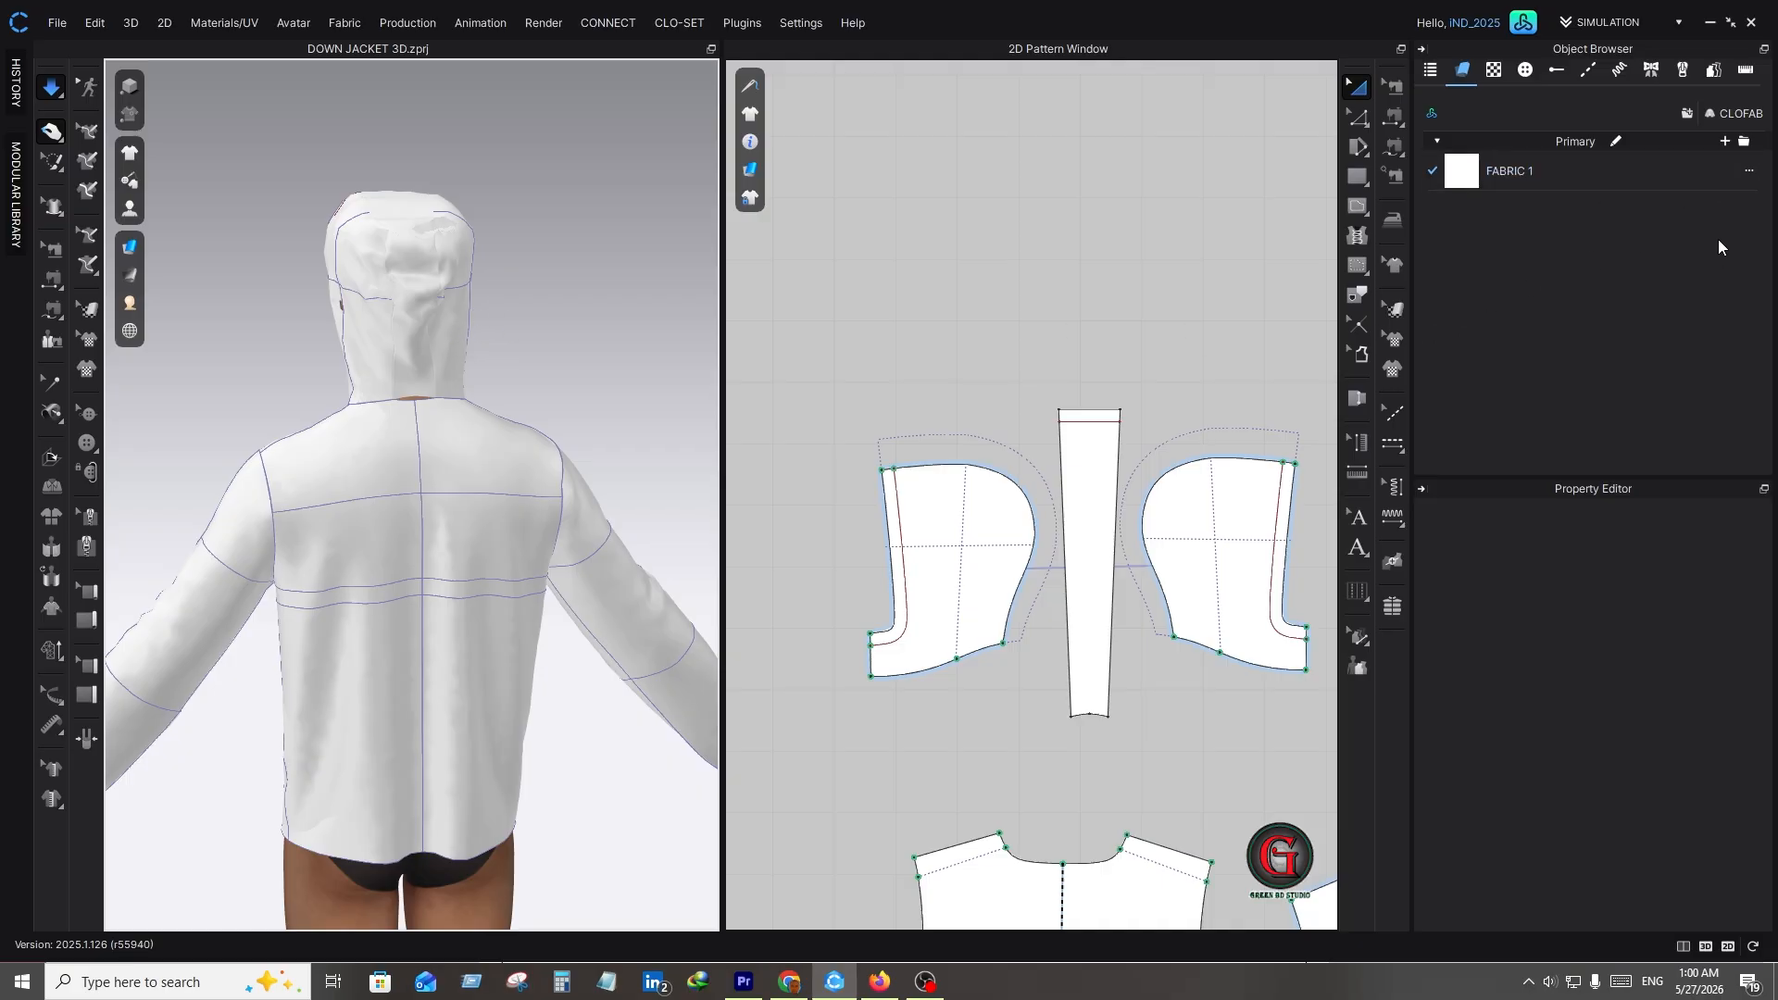
# - Add a new fabric with the red base color B53241 and assign it to the hood's center strip
pyautogui.click(1731, 22)
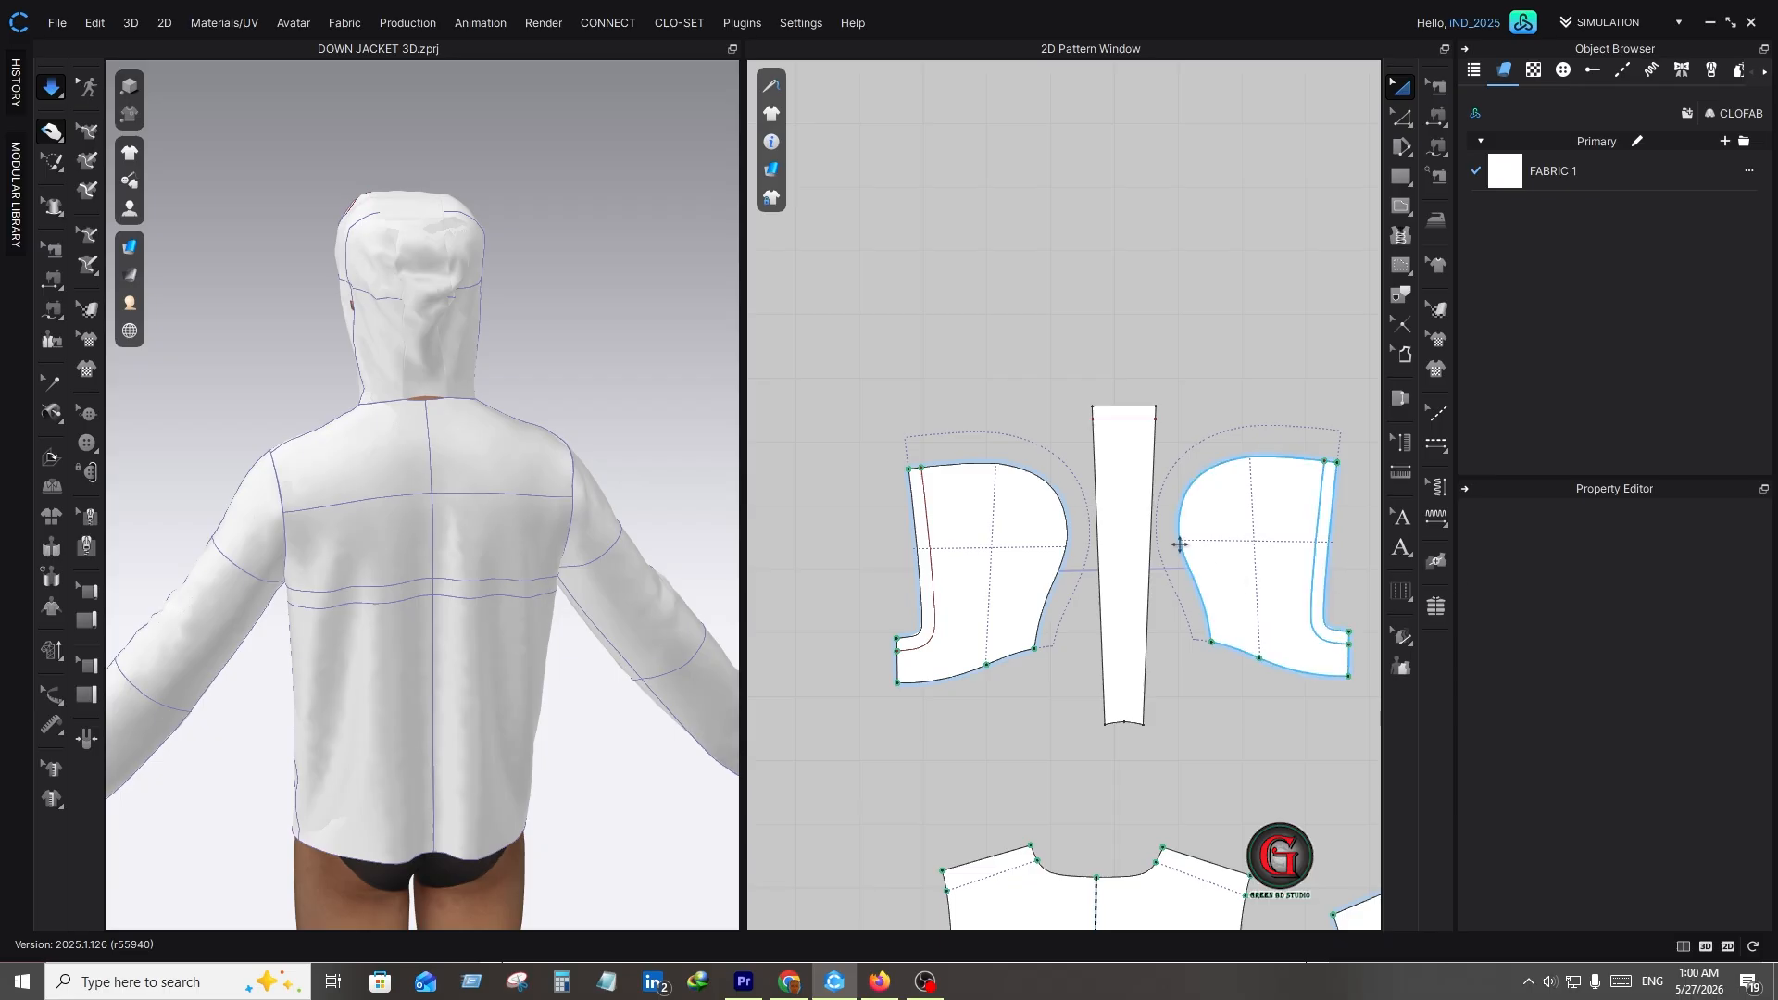
pyautogui.click(1131, 492)
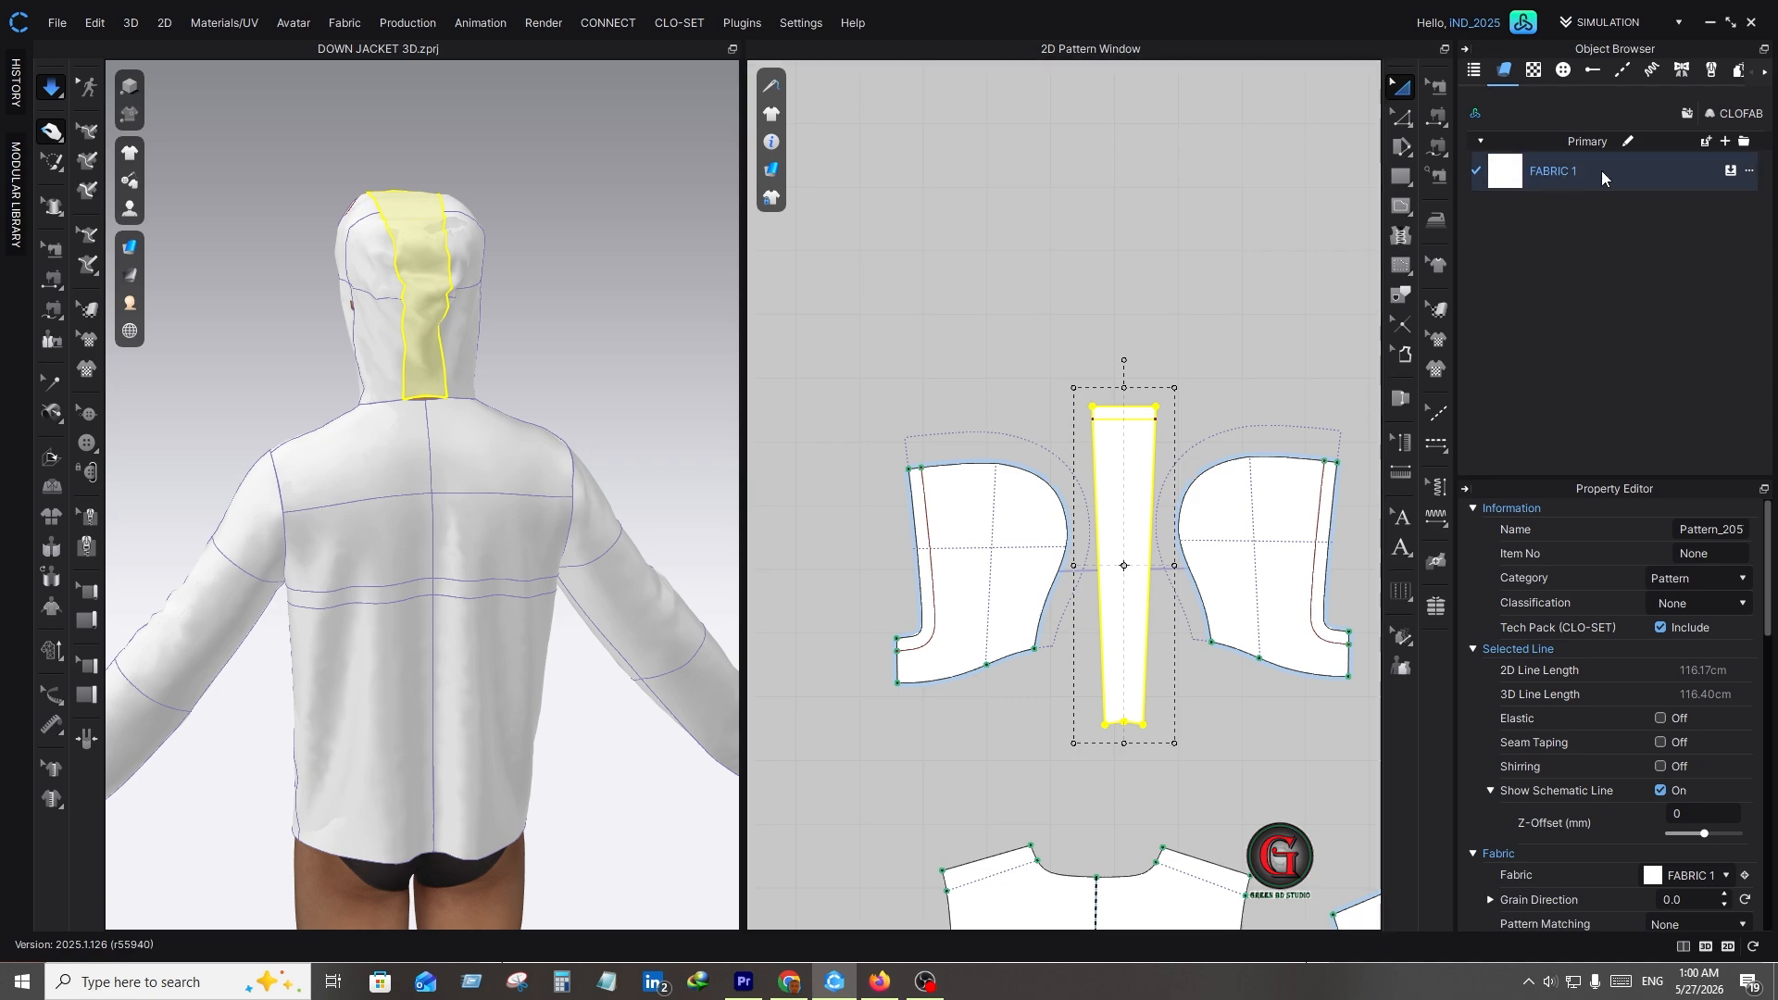
pyautogui.click(1725, 144)
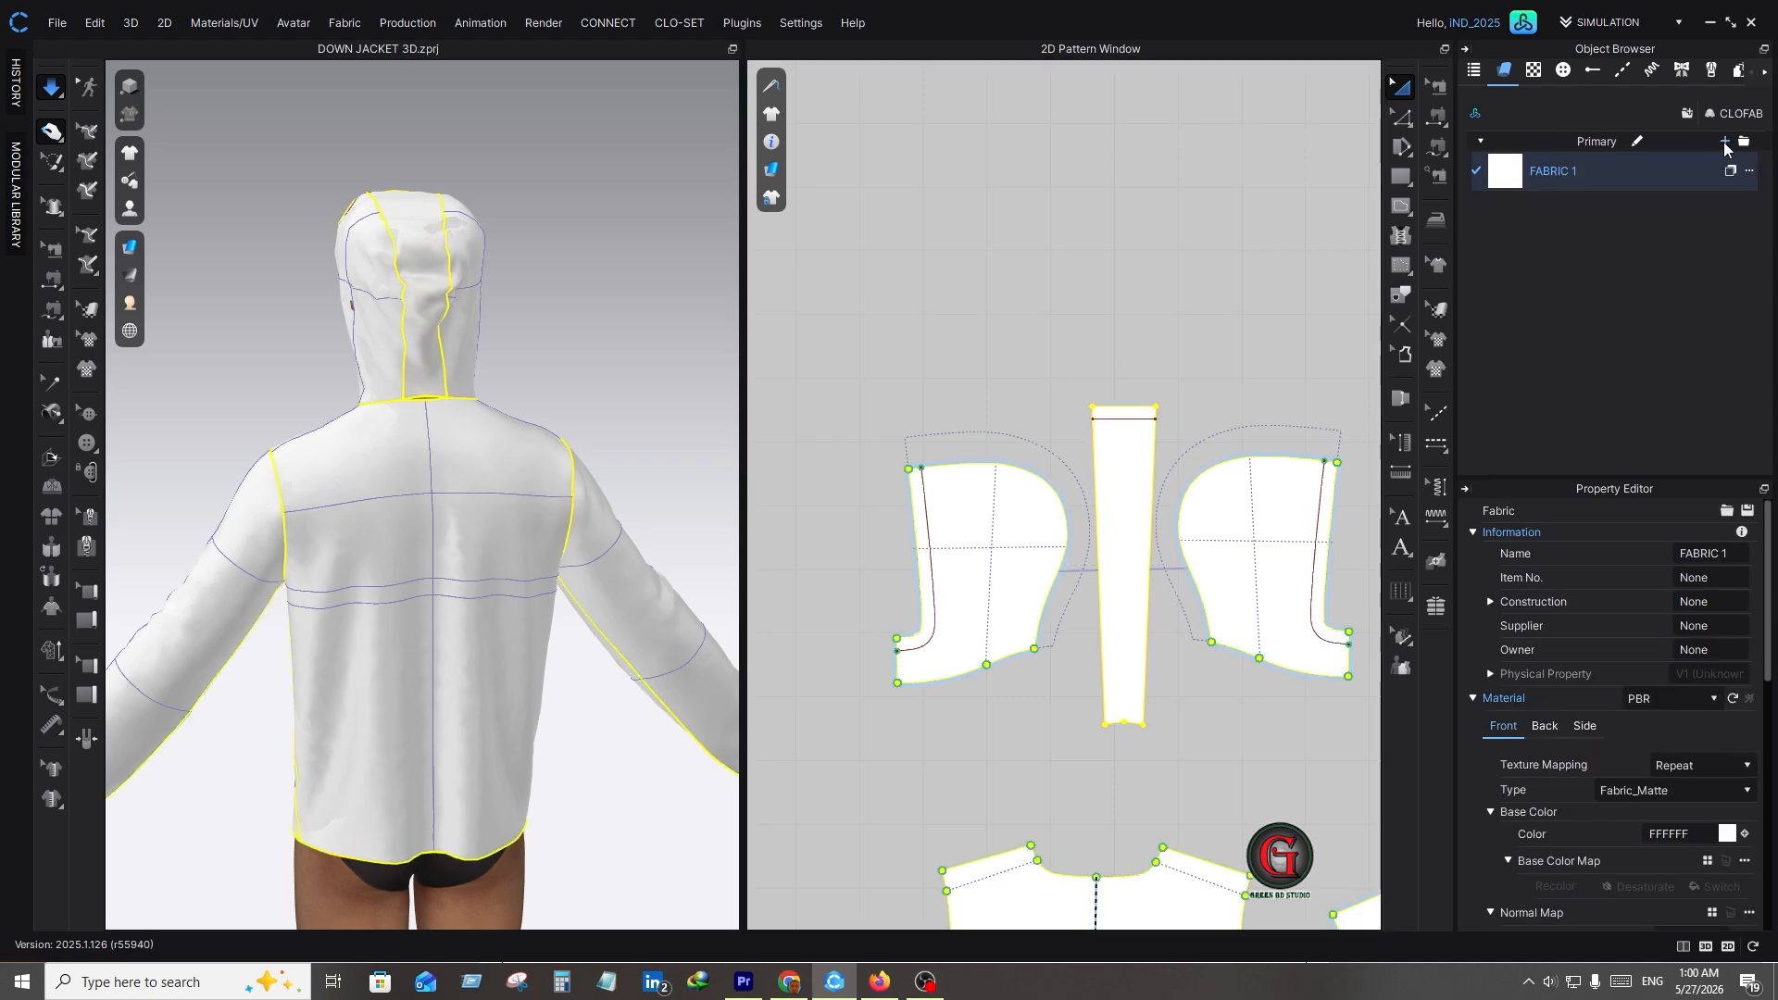
pyautogui.click(1726, 144)
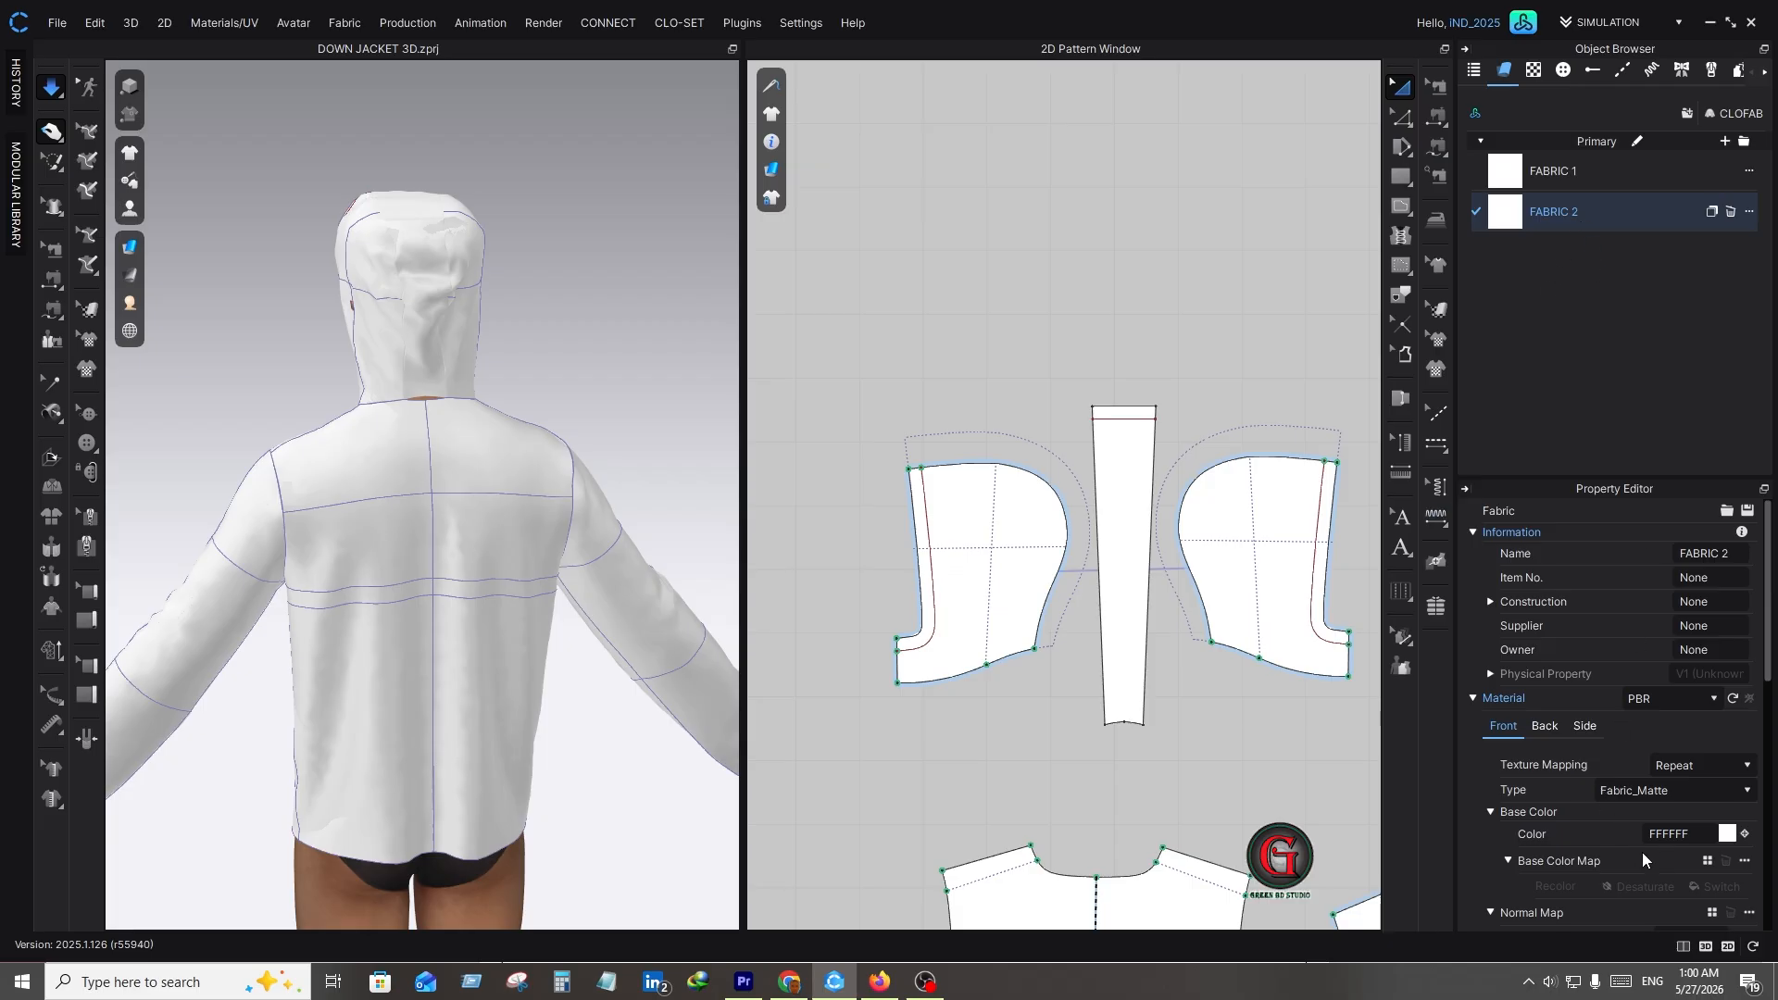
pyautogui.click(1729, 837)
pyautogui.click(1052, 463)
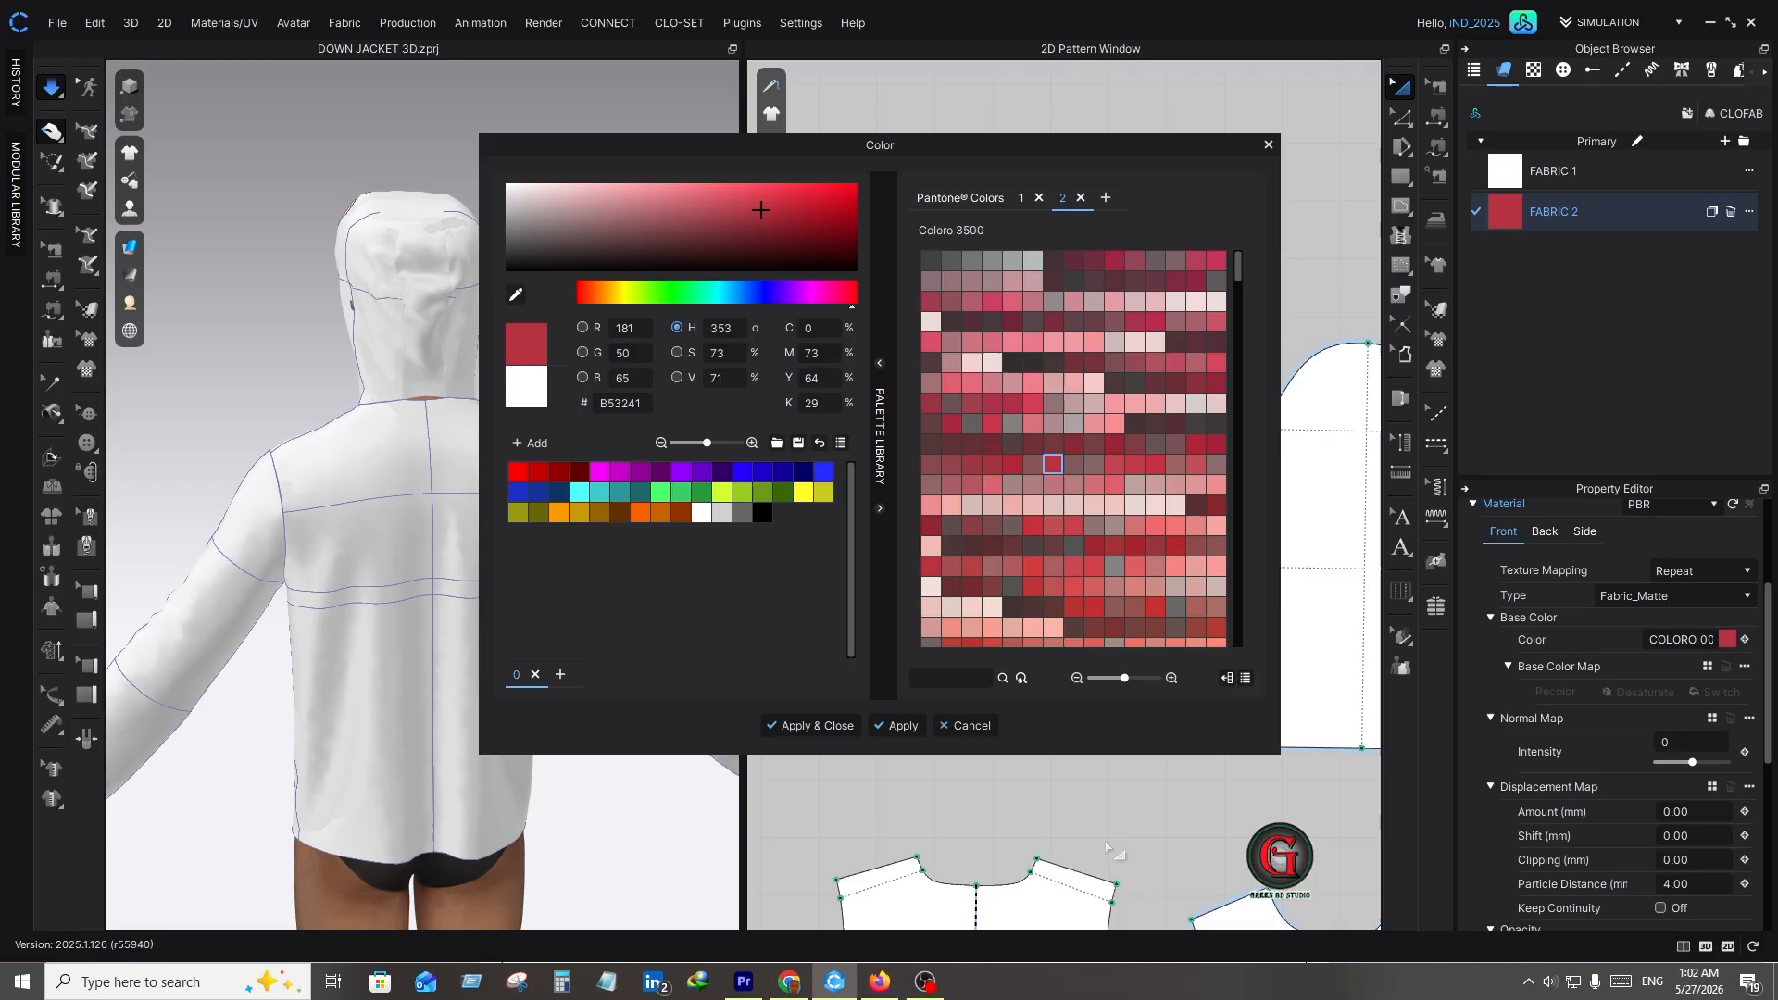
pyautogui.click(896, 725)
pyautogui.click(815, 725)
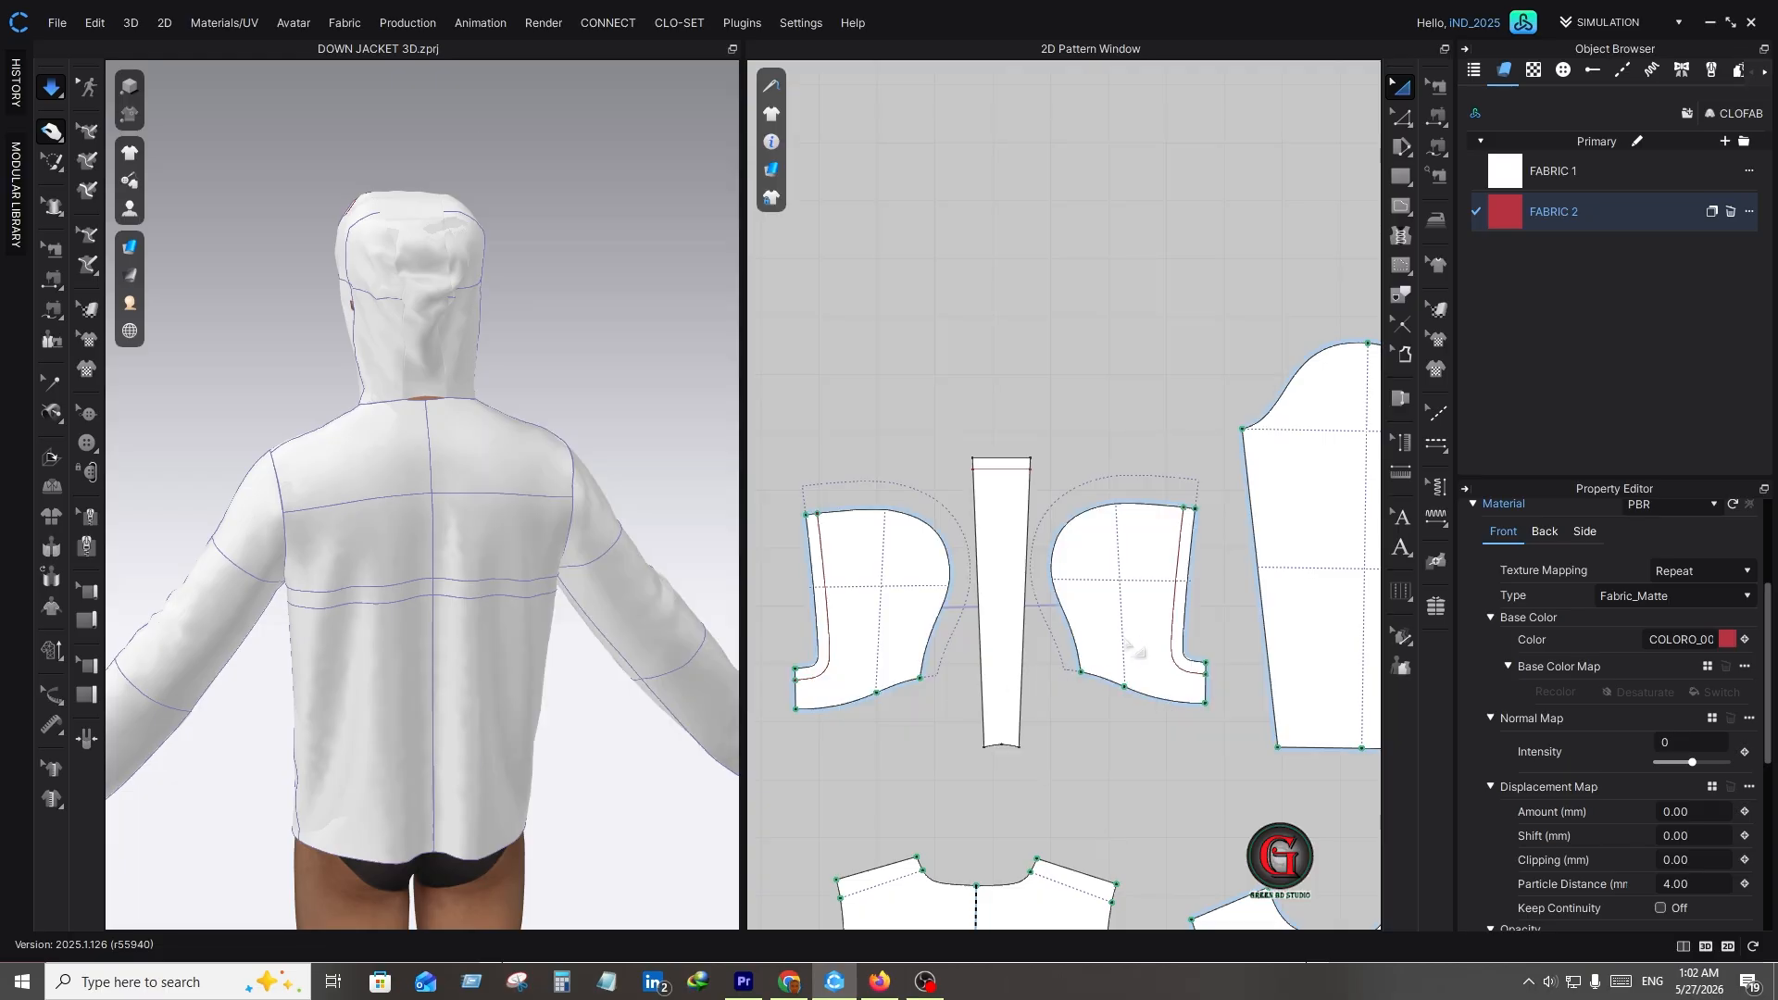
pyautogui.moveTo(1502, 215); pyautogui.dragTo(1010, 595)
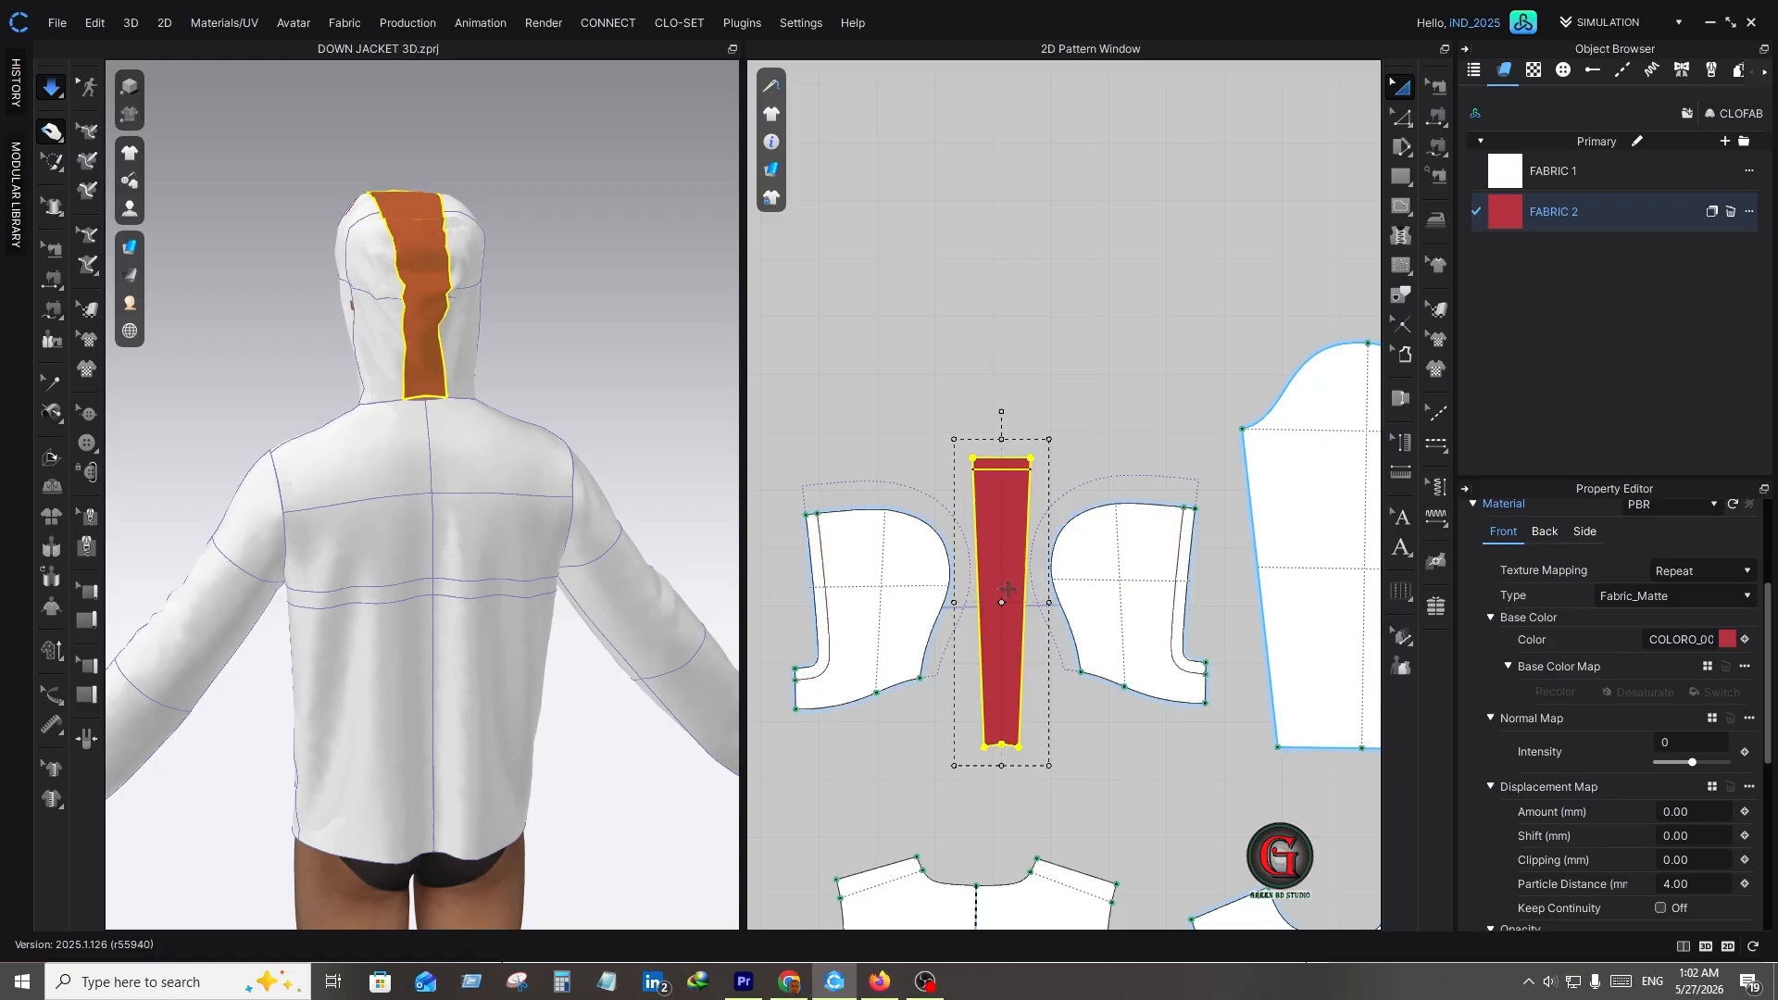
# - Split the back body's neckline 3 cm from the center on both sides
pyautogui.moveTo(457, 358); pyautogui.dragTo(403, 325, button='right')
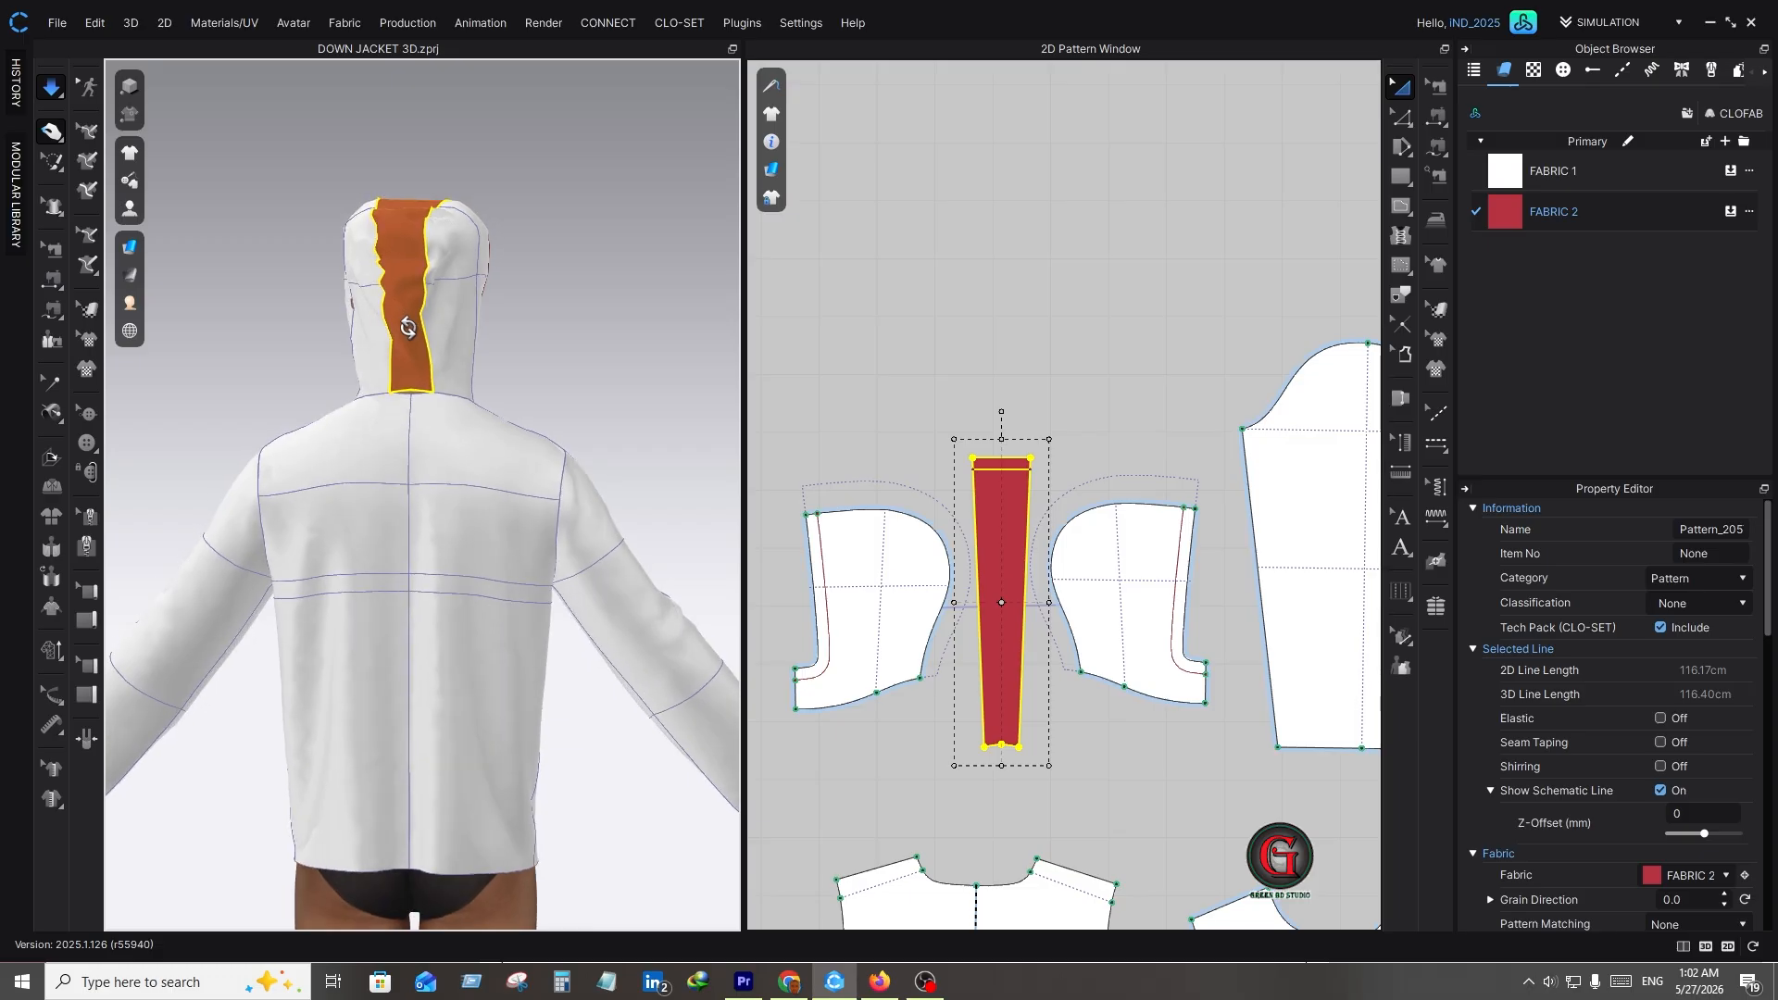
pyautogui.scroll(5, 426, 422)
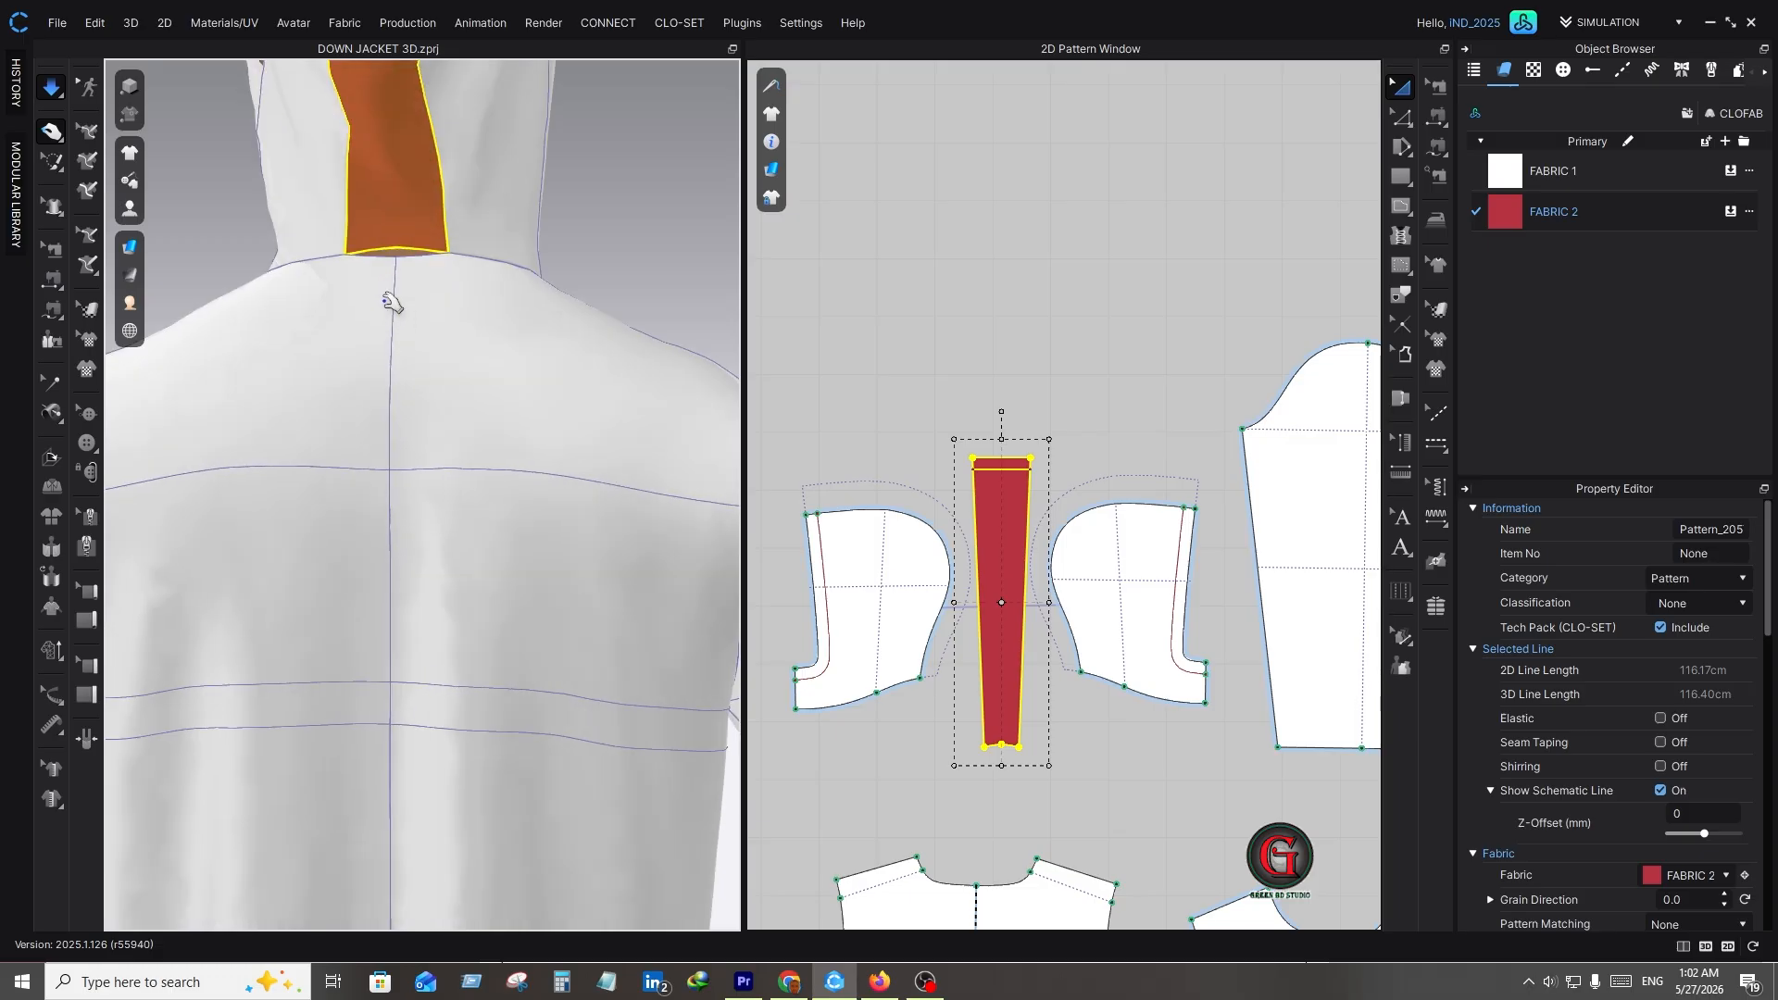
pyautogui.moveTo(434, 392); pyautogui.dragTo(449, 432, button='middle')
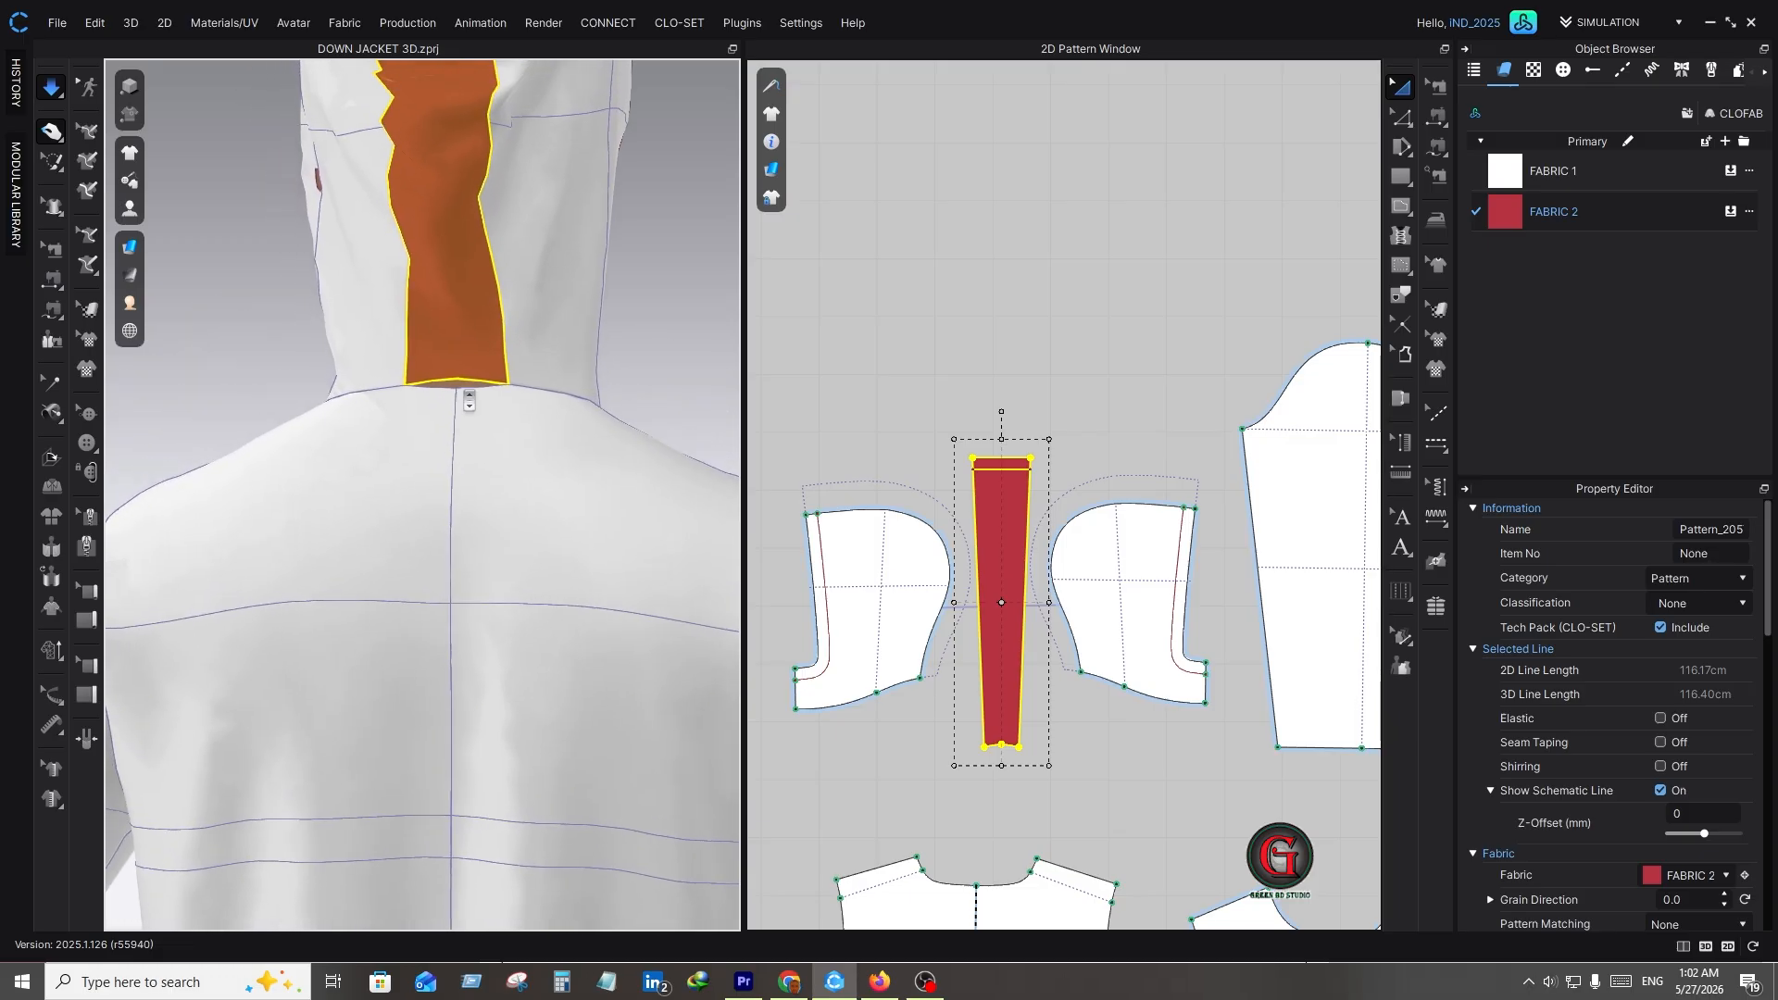
pyautogui.scroll(1, 469, 399)
pyautogui.scroll(3, 464, 298)
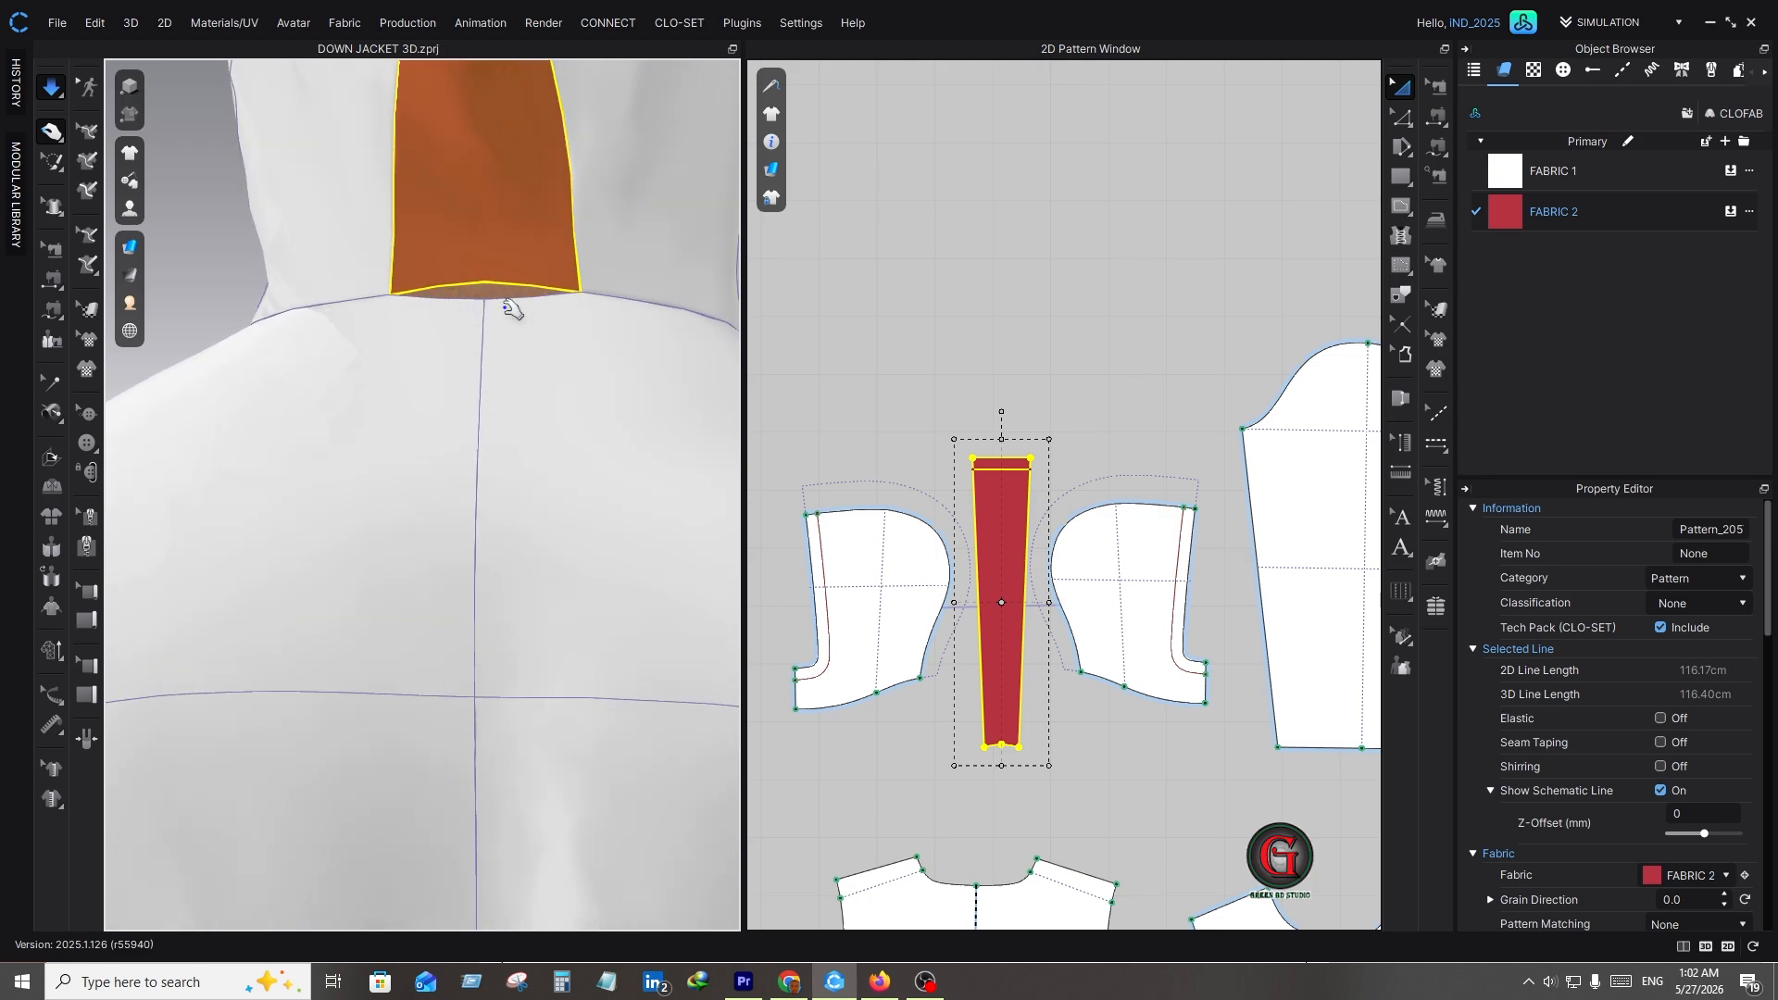
pyautogui.moveTo(1009, 741); pyautogui.dragTo(1024, 603, button='middle')
pyautogui.scroll(4, 1013, 683)
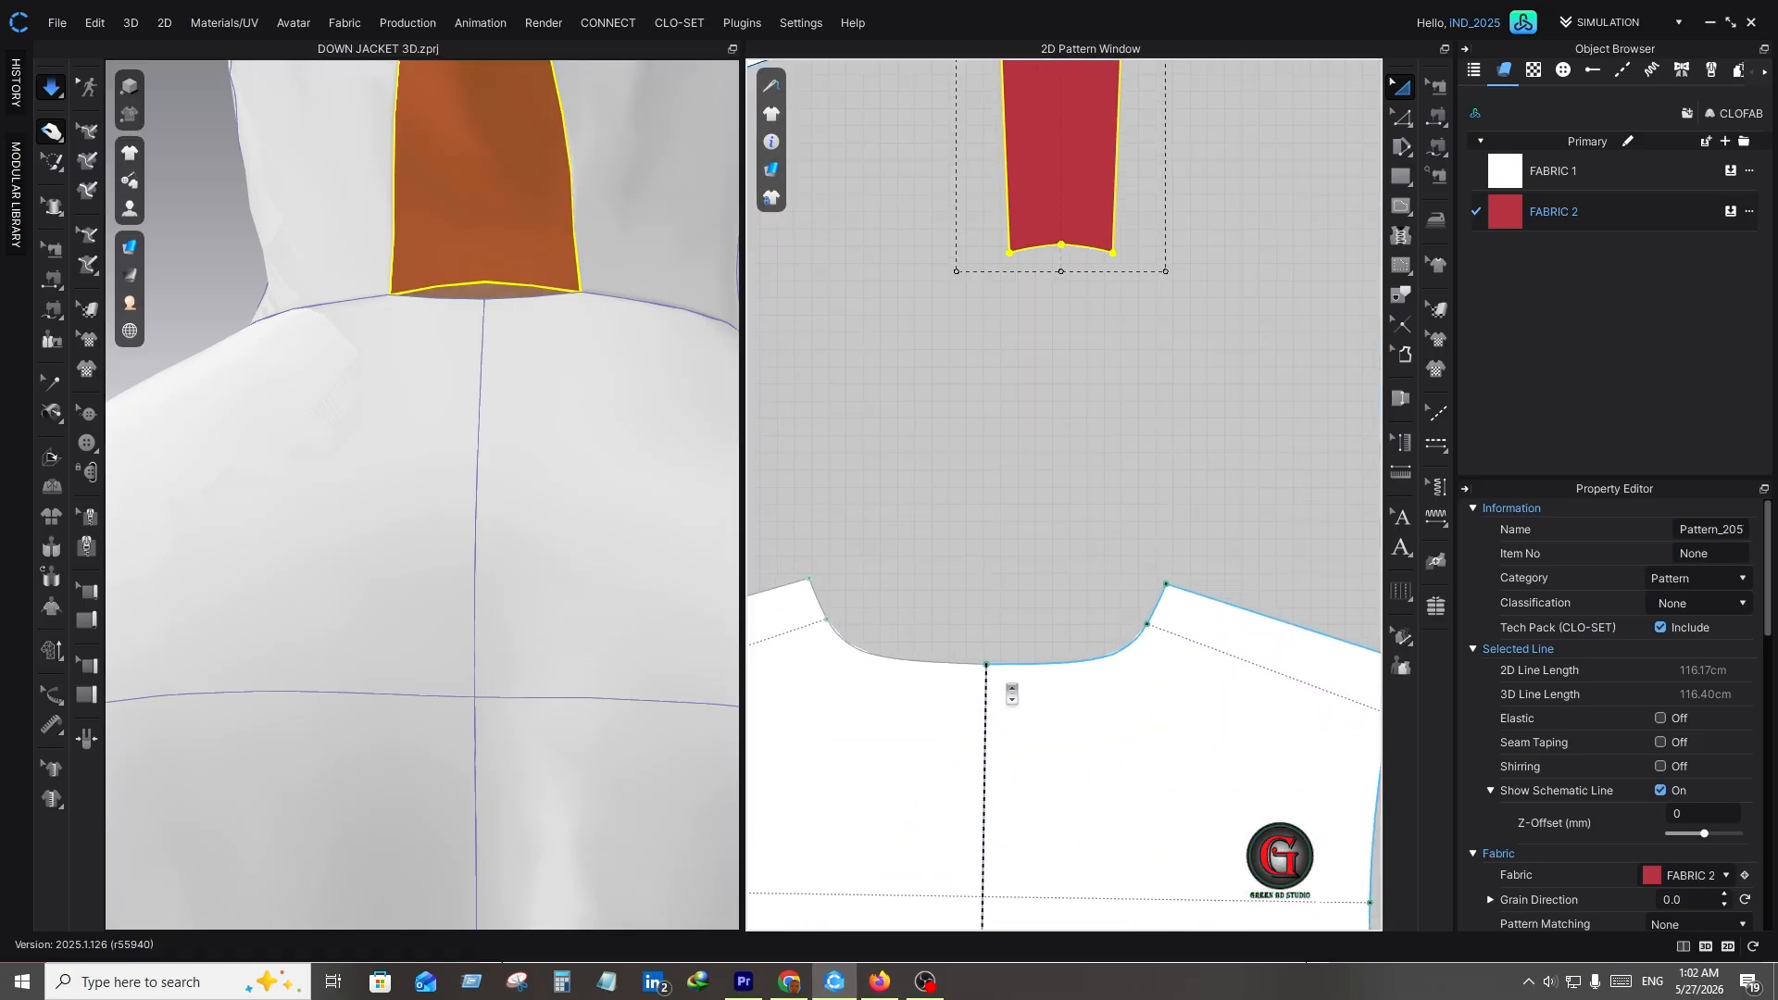
pyautogui.click(946, 658)
pyautogui.click(863, 501)
pyautogui.press('x')
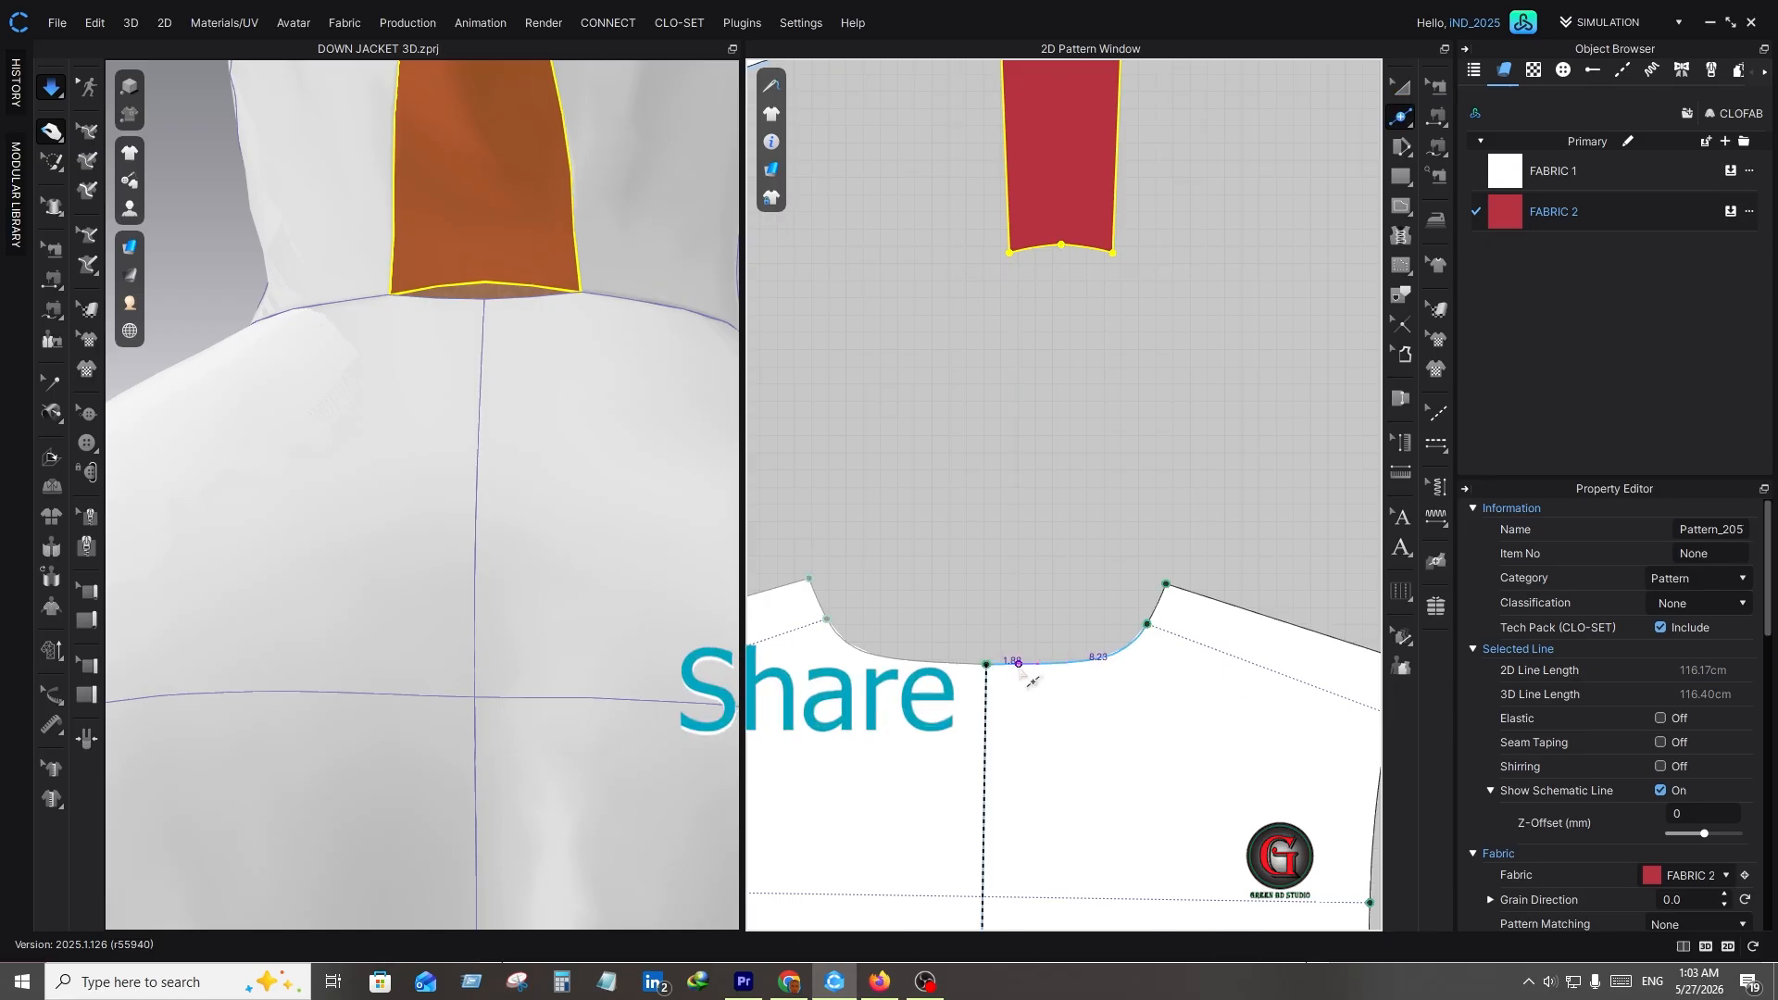
pyautogui.rightClick(1024, 680)
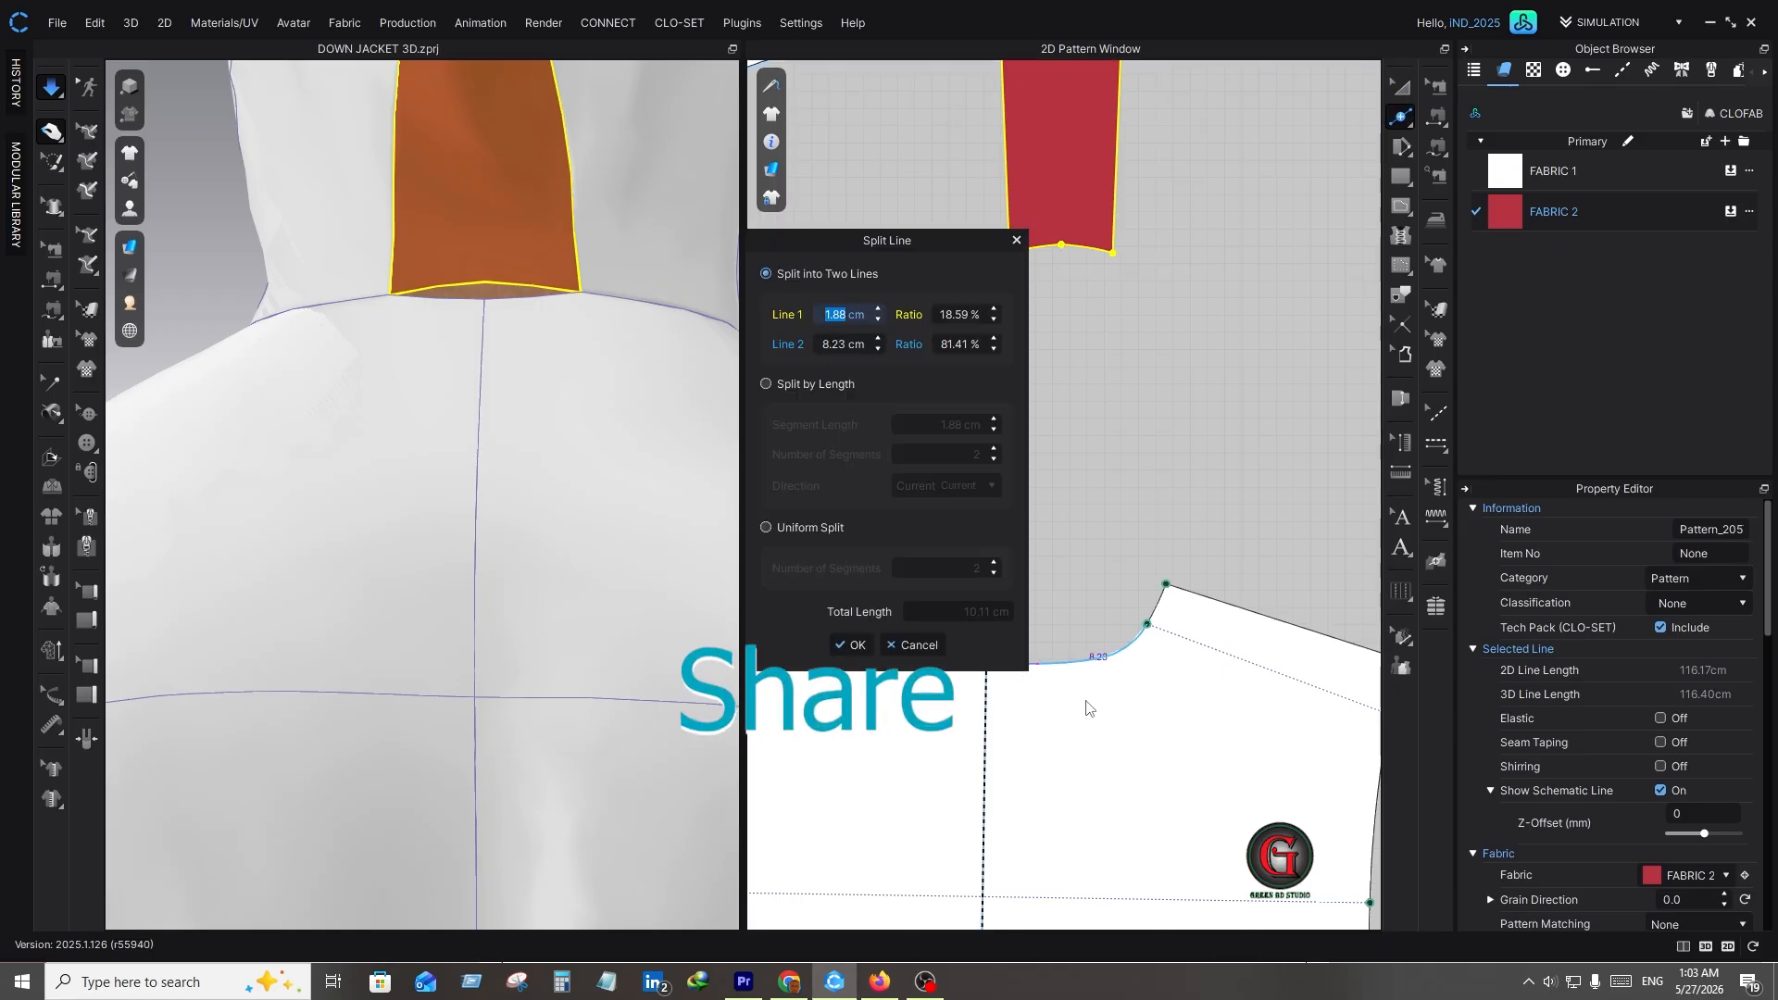
pyautogui.write('3')
pyautogui.press('Return')
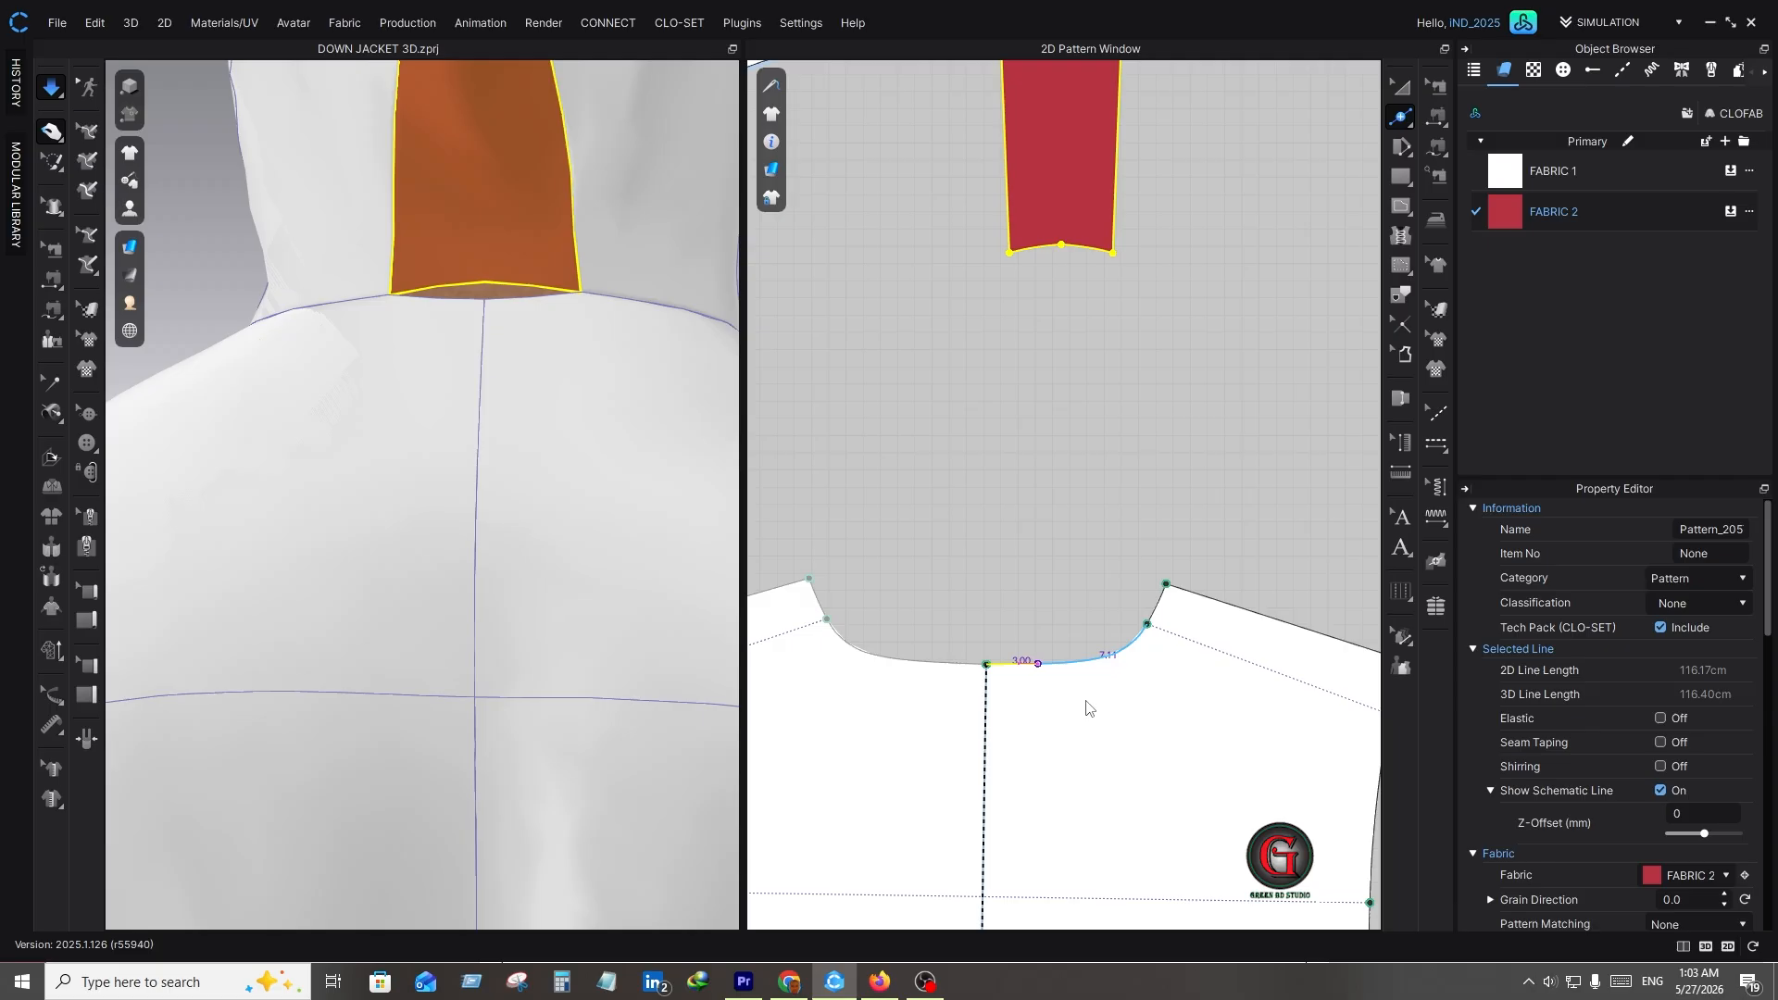
pyautogui.click(941, 670)
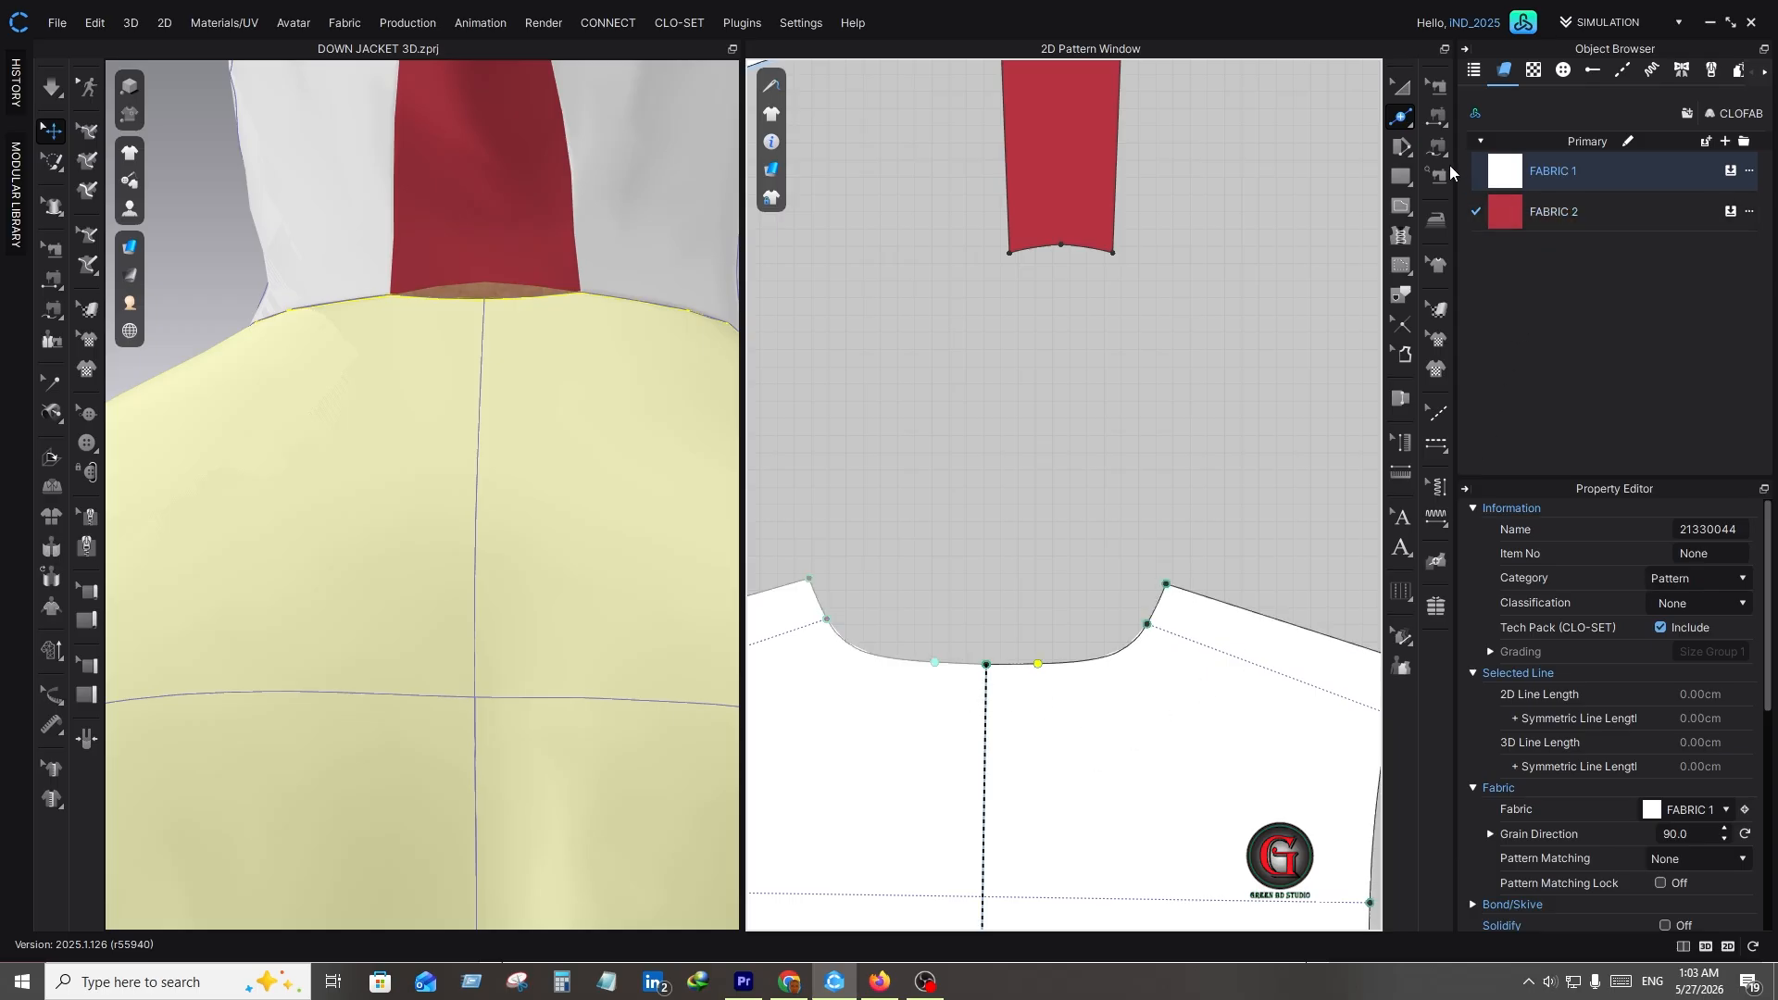
# - Sew each half of the center strip's bottom edge to the matching 3 cm segment of the back neckline
pyautogui.click(1436, 117)
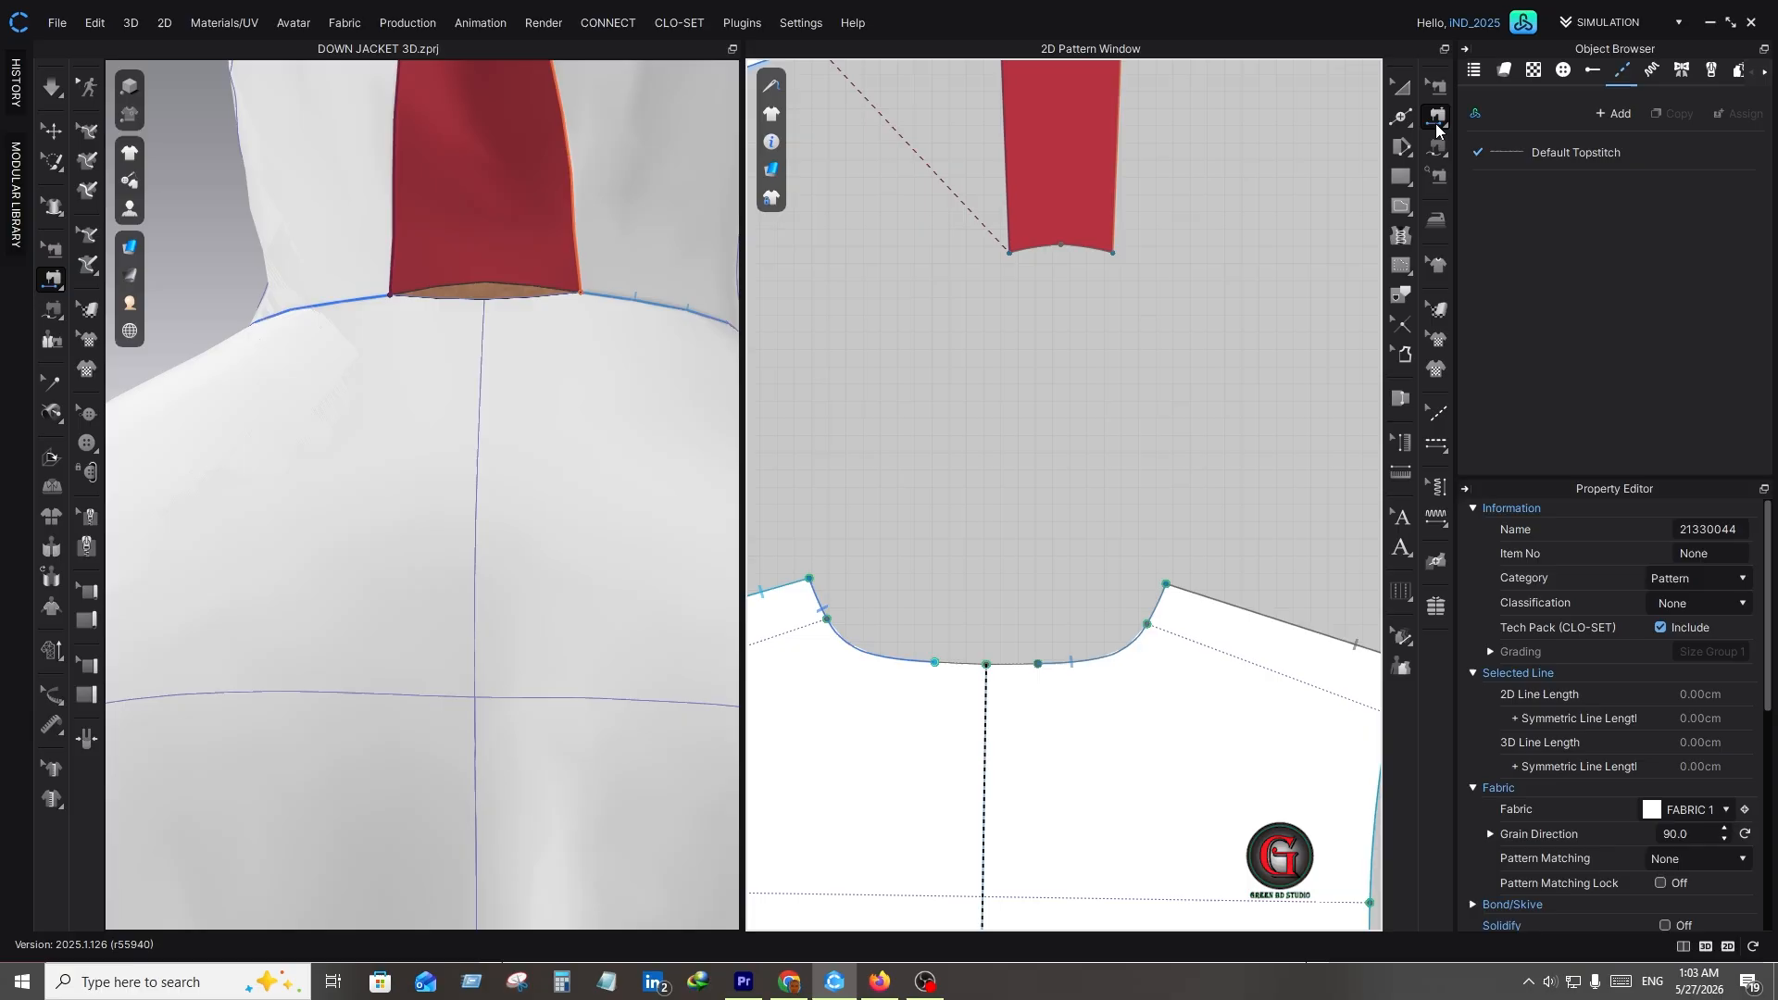
pyautogui.click(1092, 261)
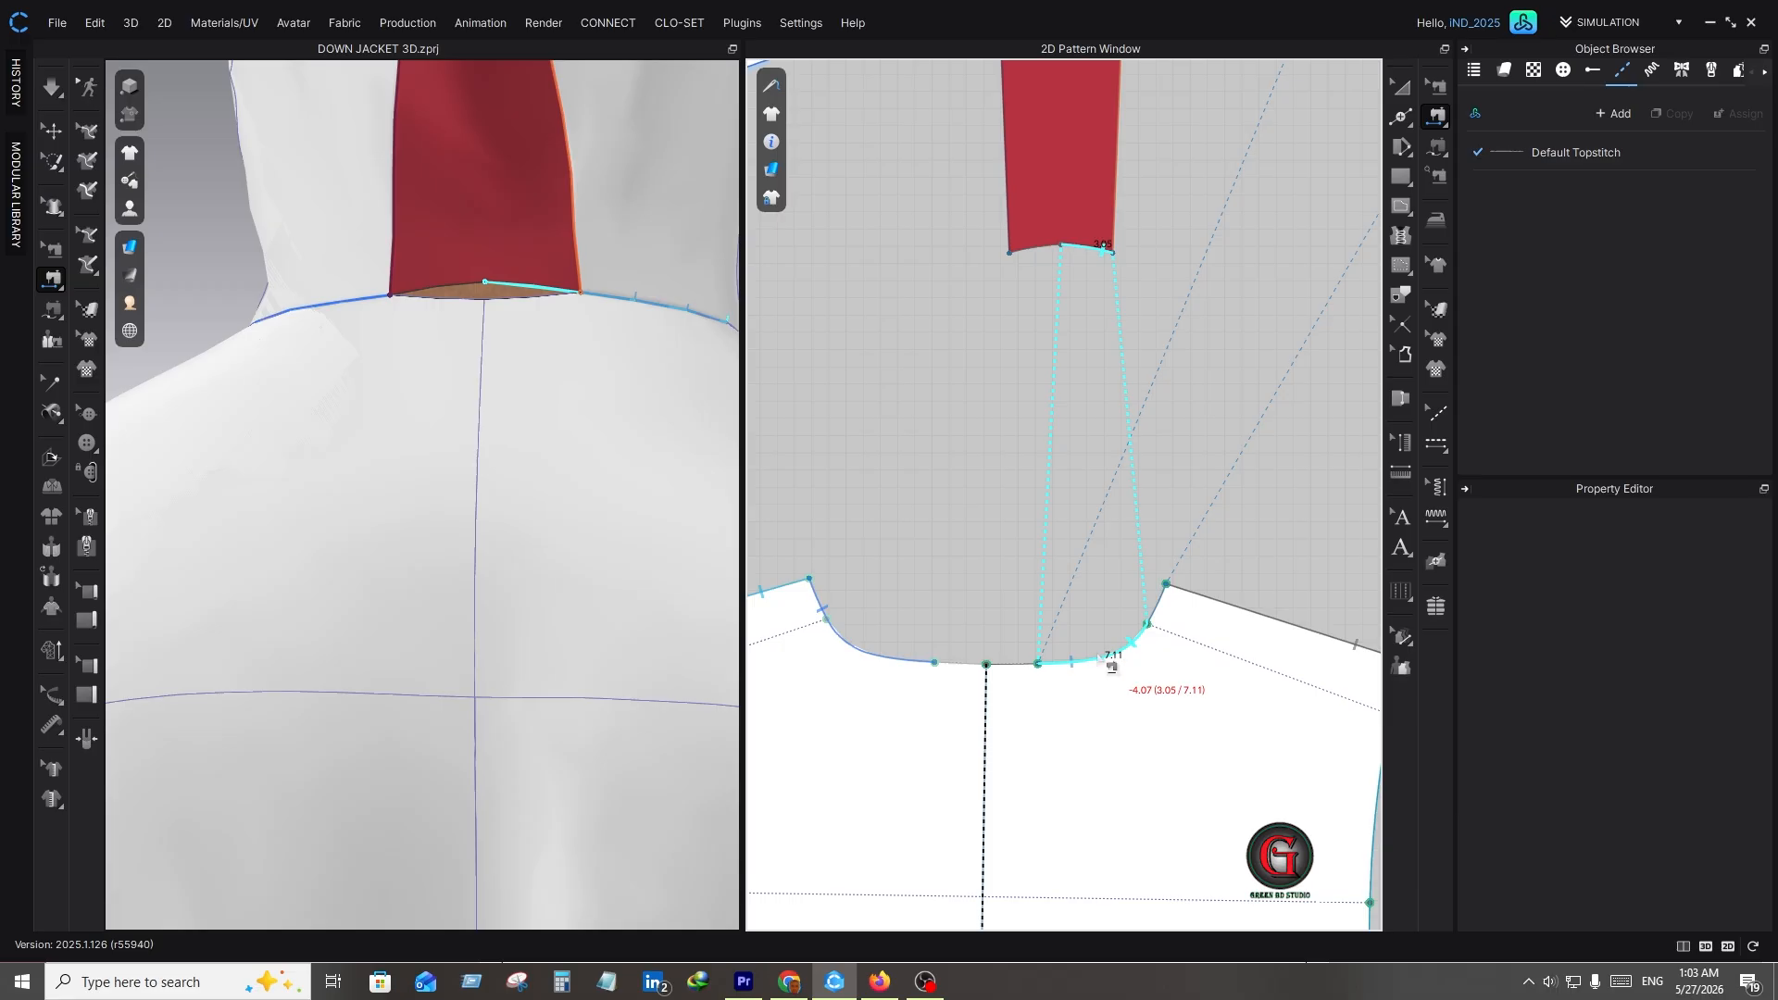
pyautogui.click(1031, 678)
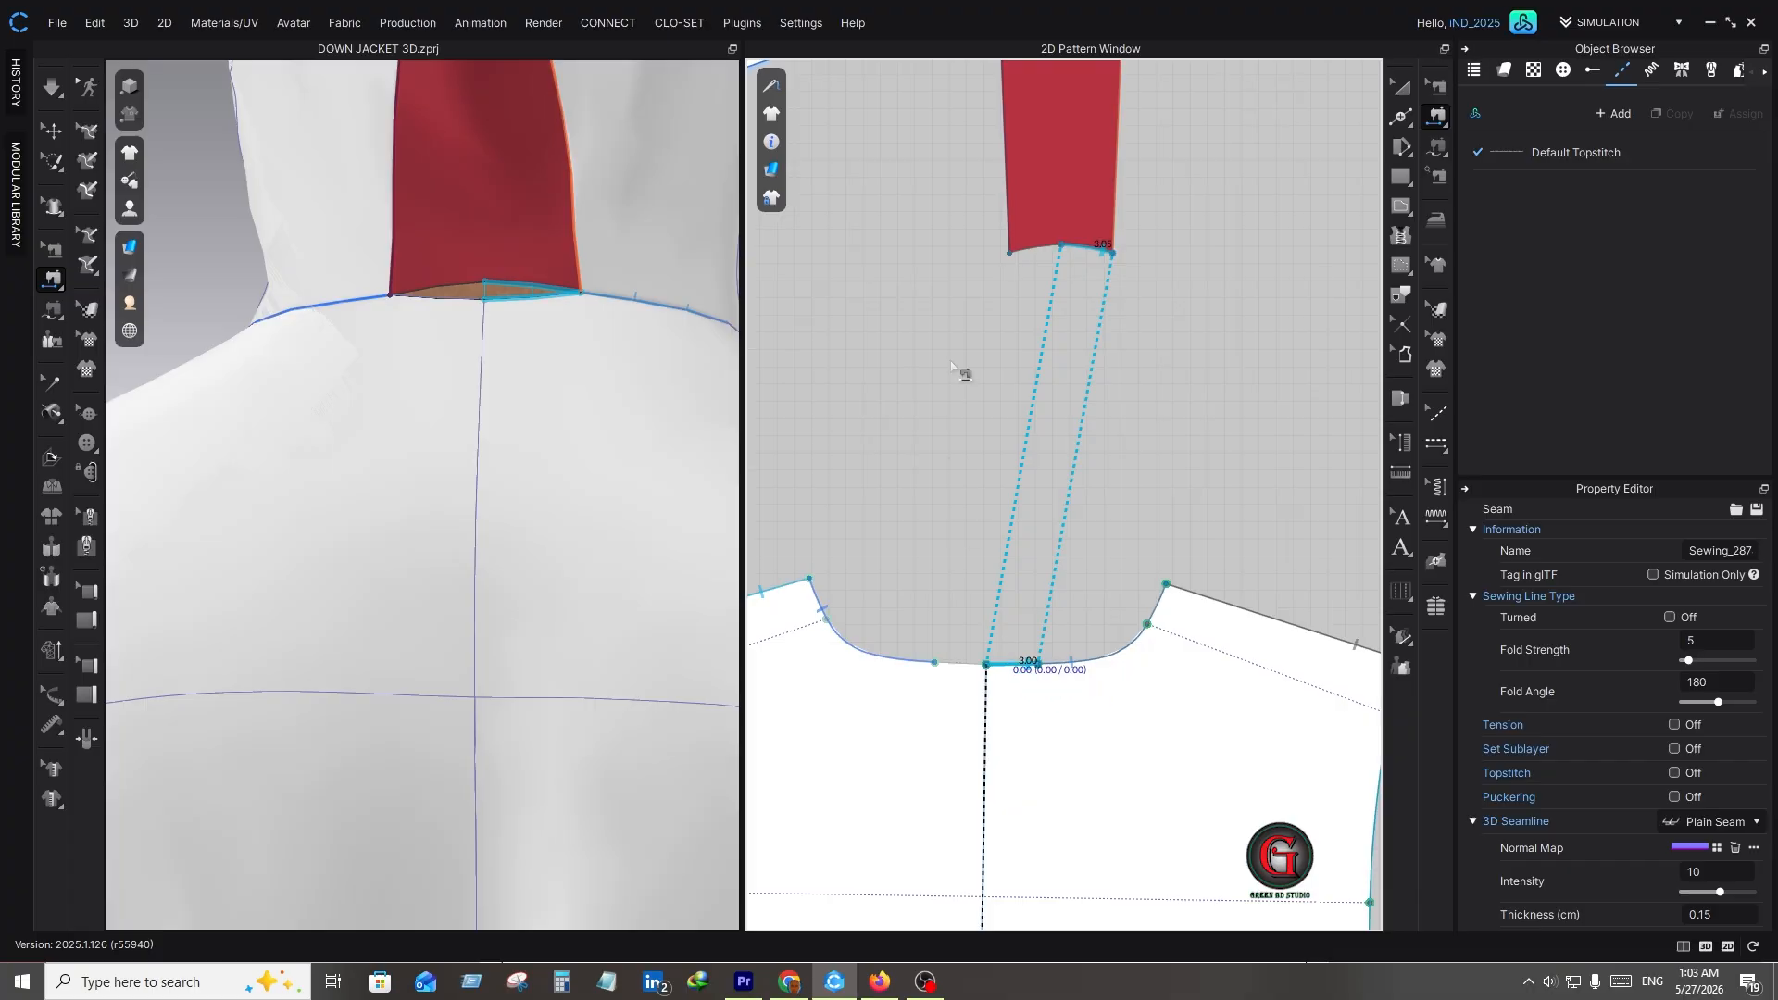
pyautogui.click(1032, 258)
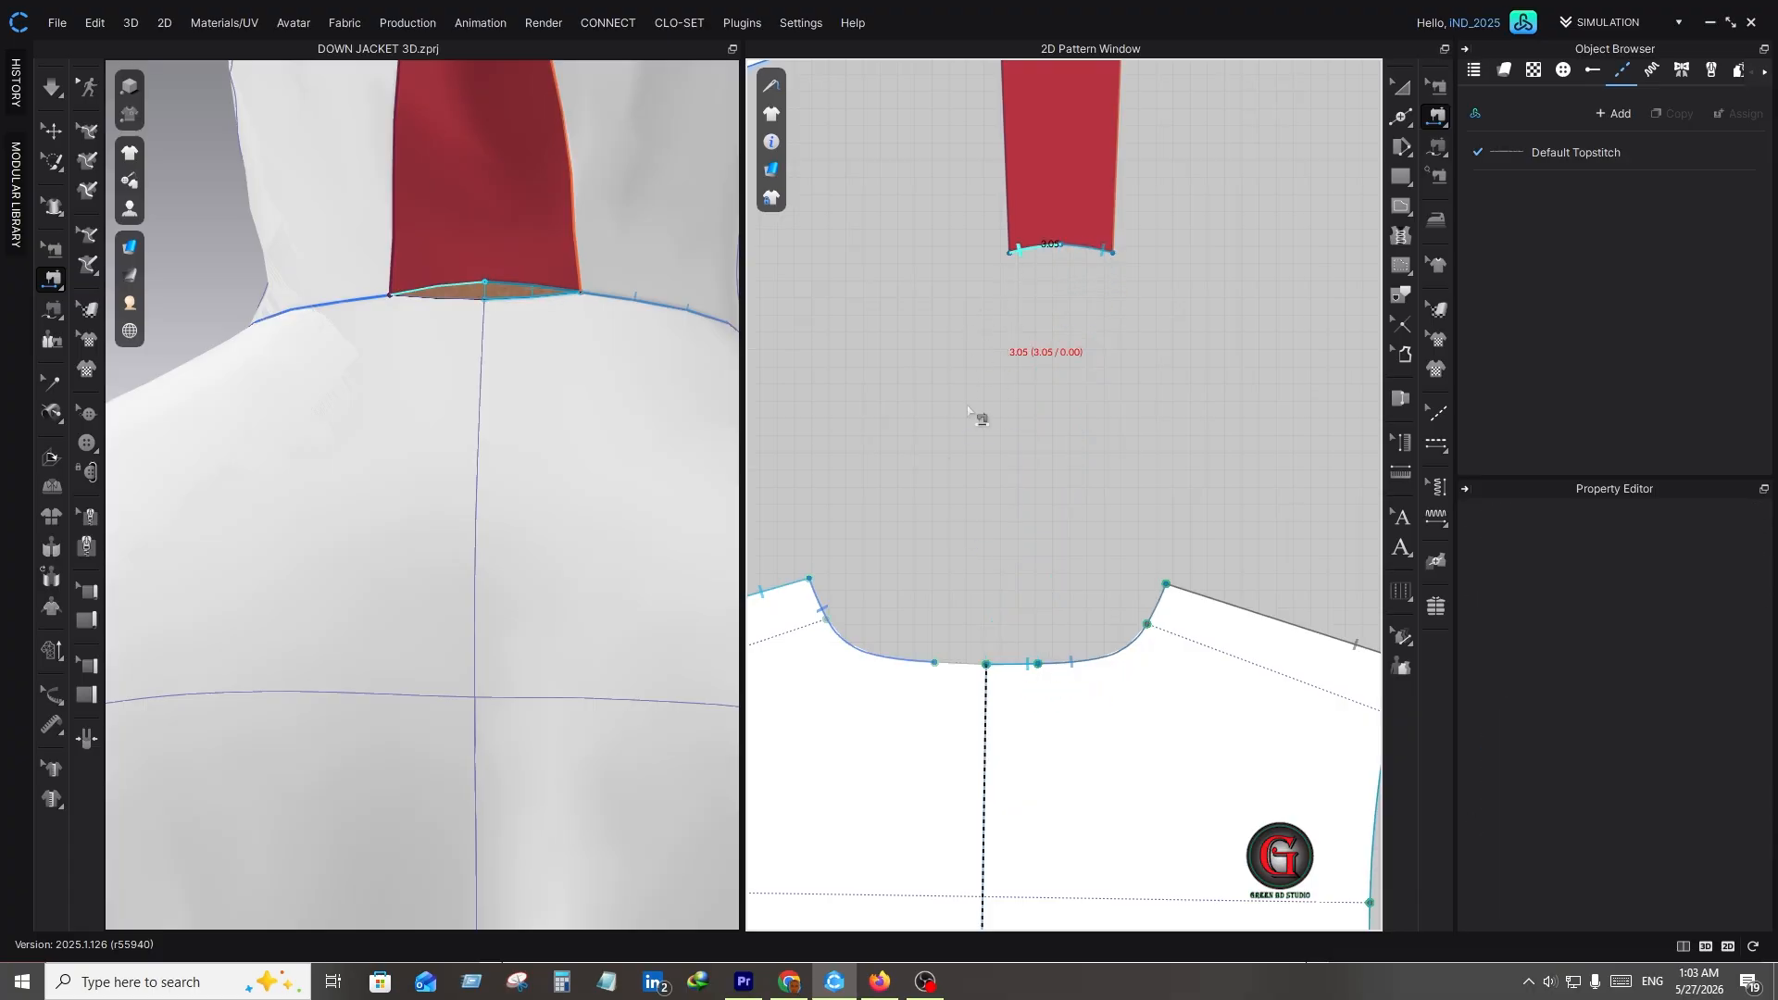
pyautogui.click(972, 675)
pyautogui.scroll(-2, 1167, 676)
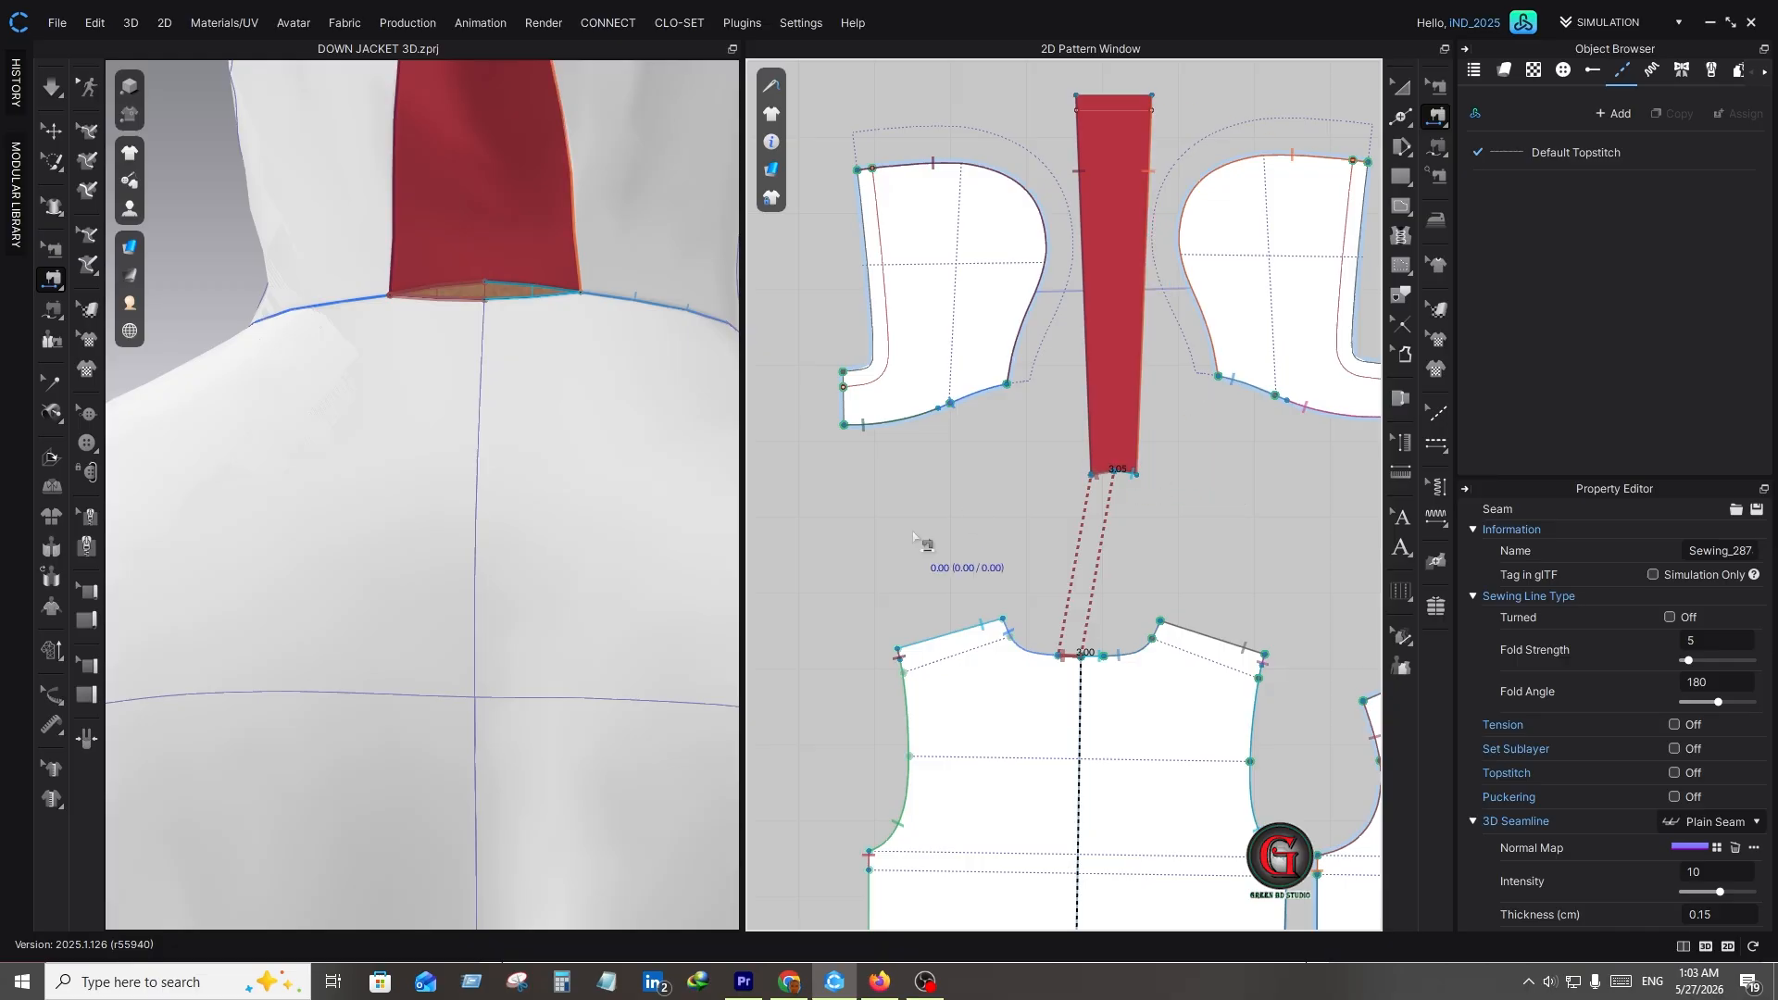
# - Simulate the garment to close the seam between the center strip and back neckline, and check the hood join
pyautogui.click(53, 94)
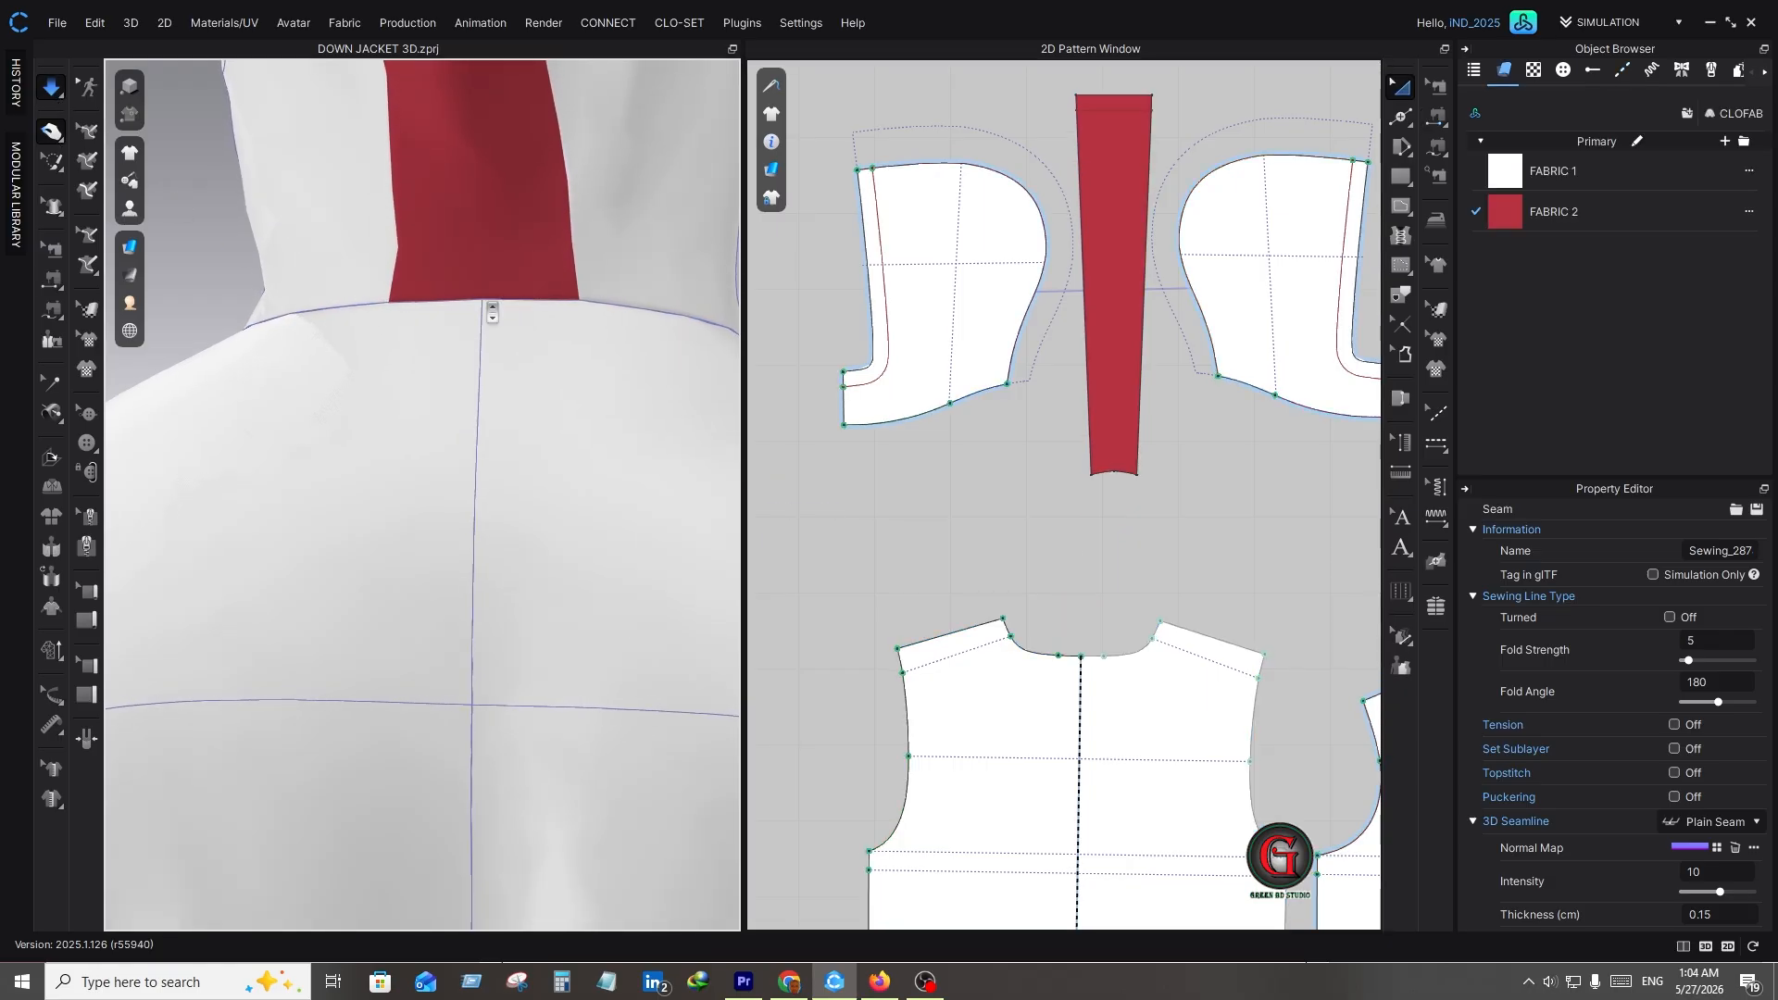
pyautogui.scroll(-5, 488, 304)
pyautogui.moveTo(493, 307); pyautogui.dragTo(263, 358, button='right')
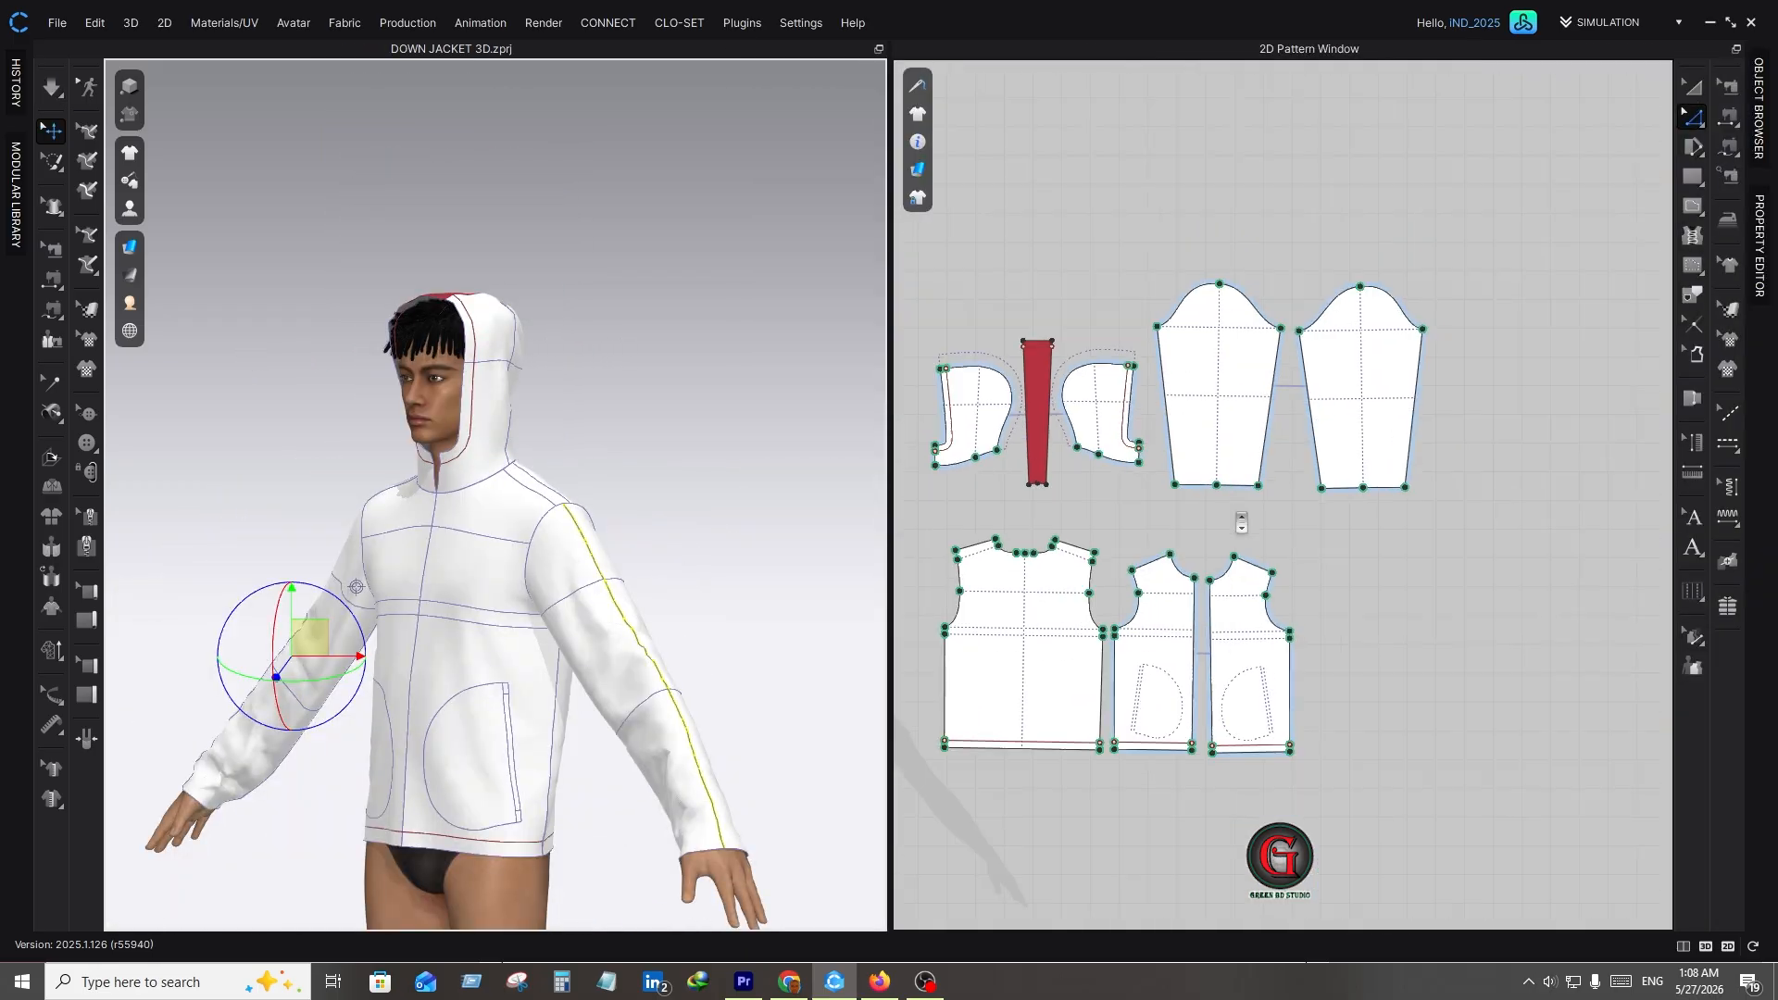
# - Convert the midpoint of the sleeve's bottom edge to a curve point
pyautogui.scroll(5, 1246, 490)
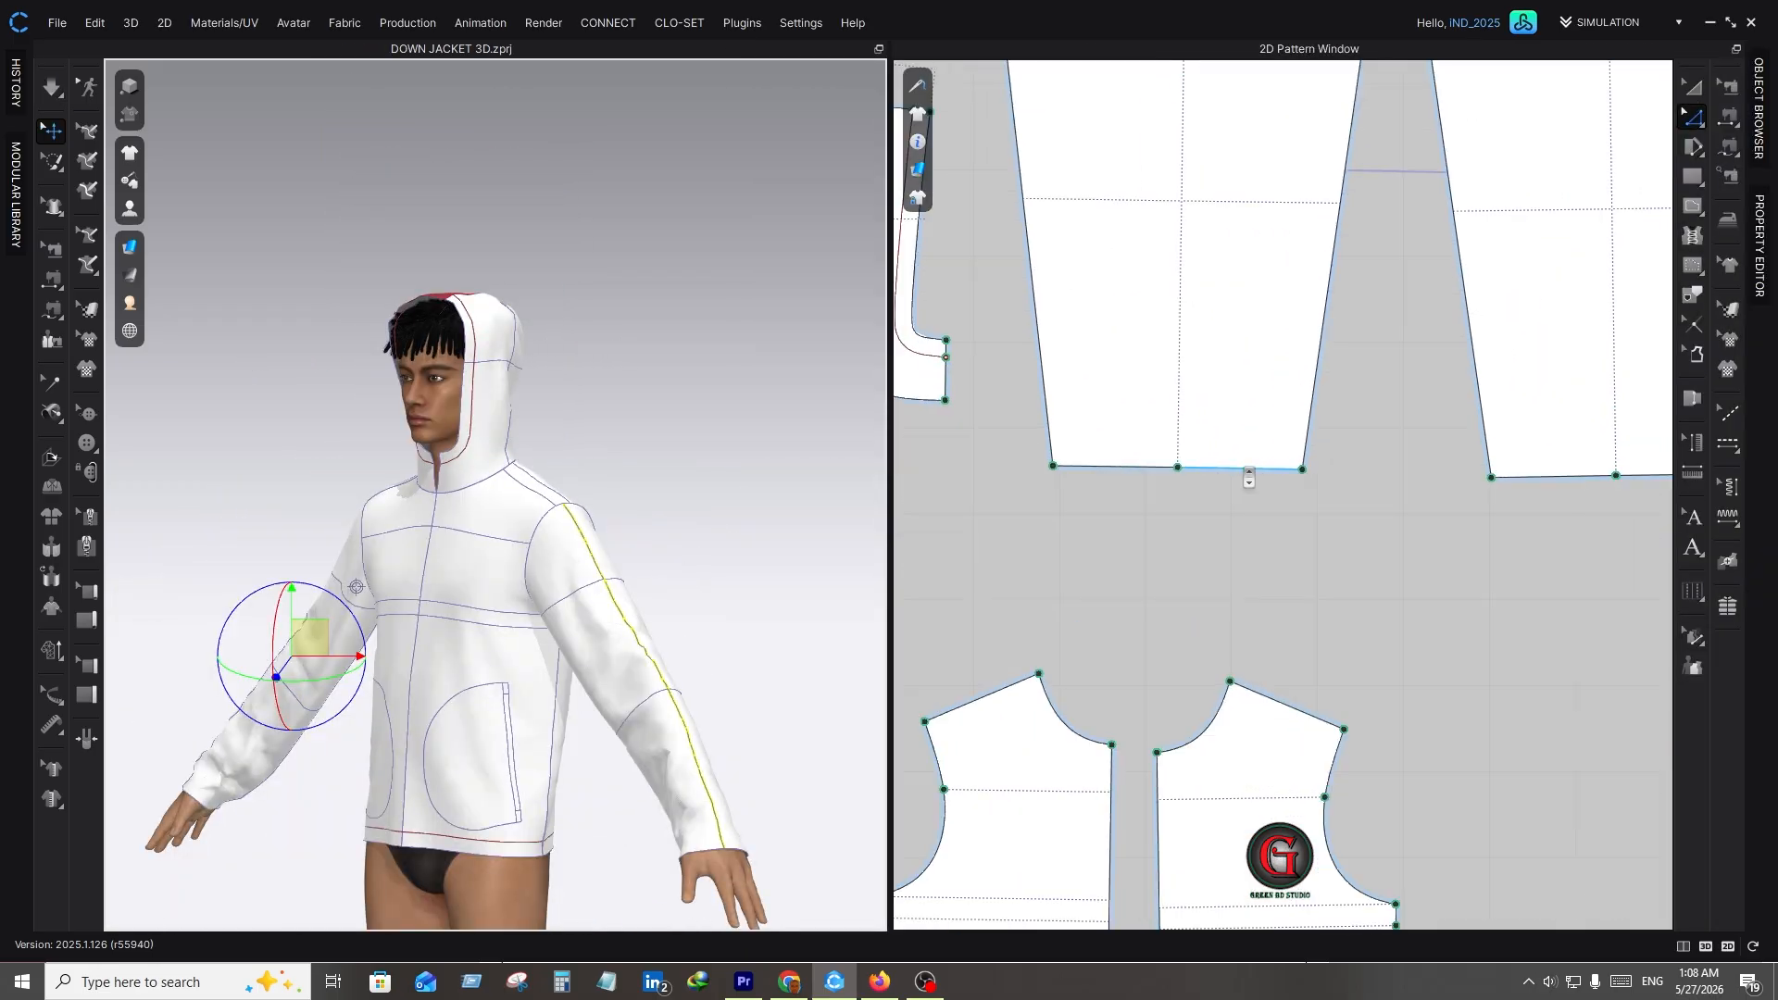
pyautogui.click(1179, 468)
pyautogui.rightClick(1180, 470)
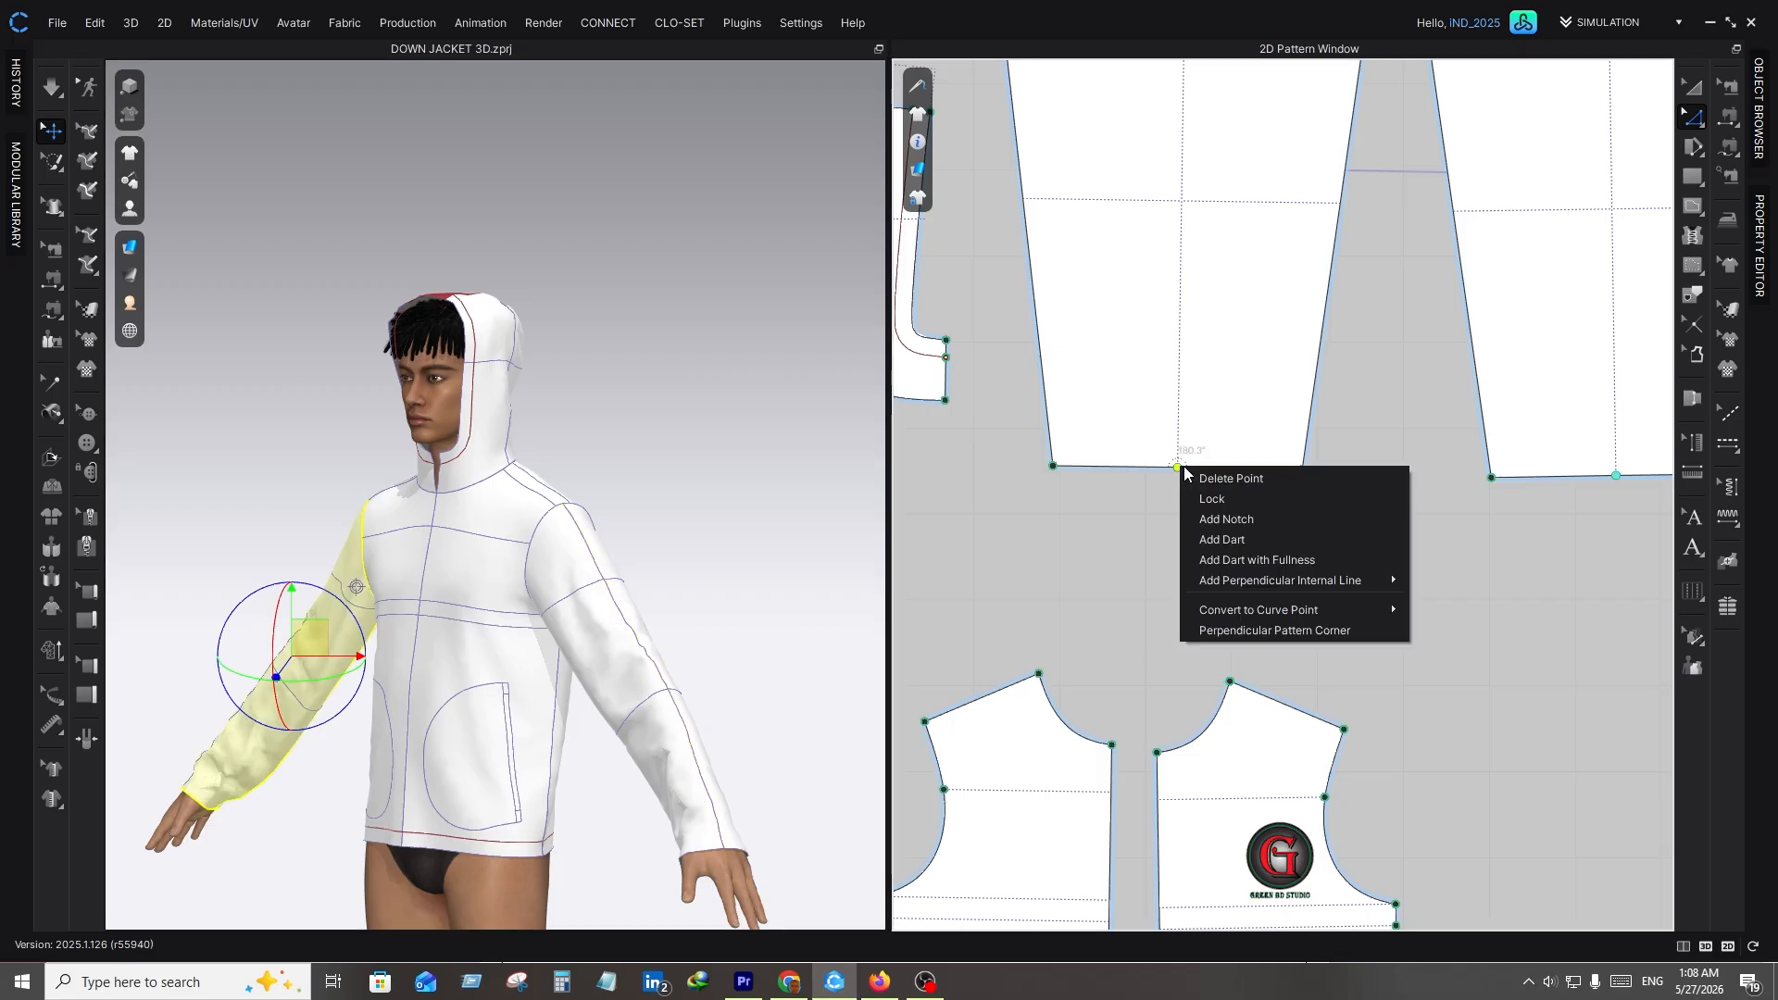
pyautogui.moveTo(1293, 610)
pyautogui.click(1458, 612)
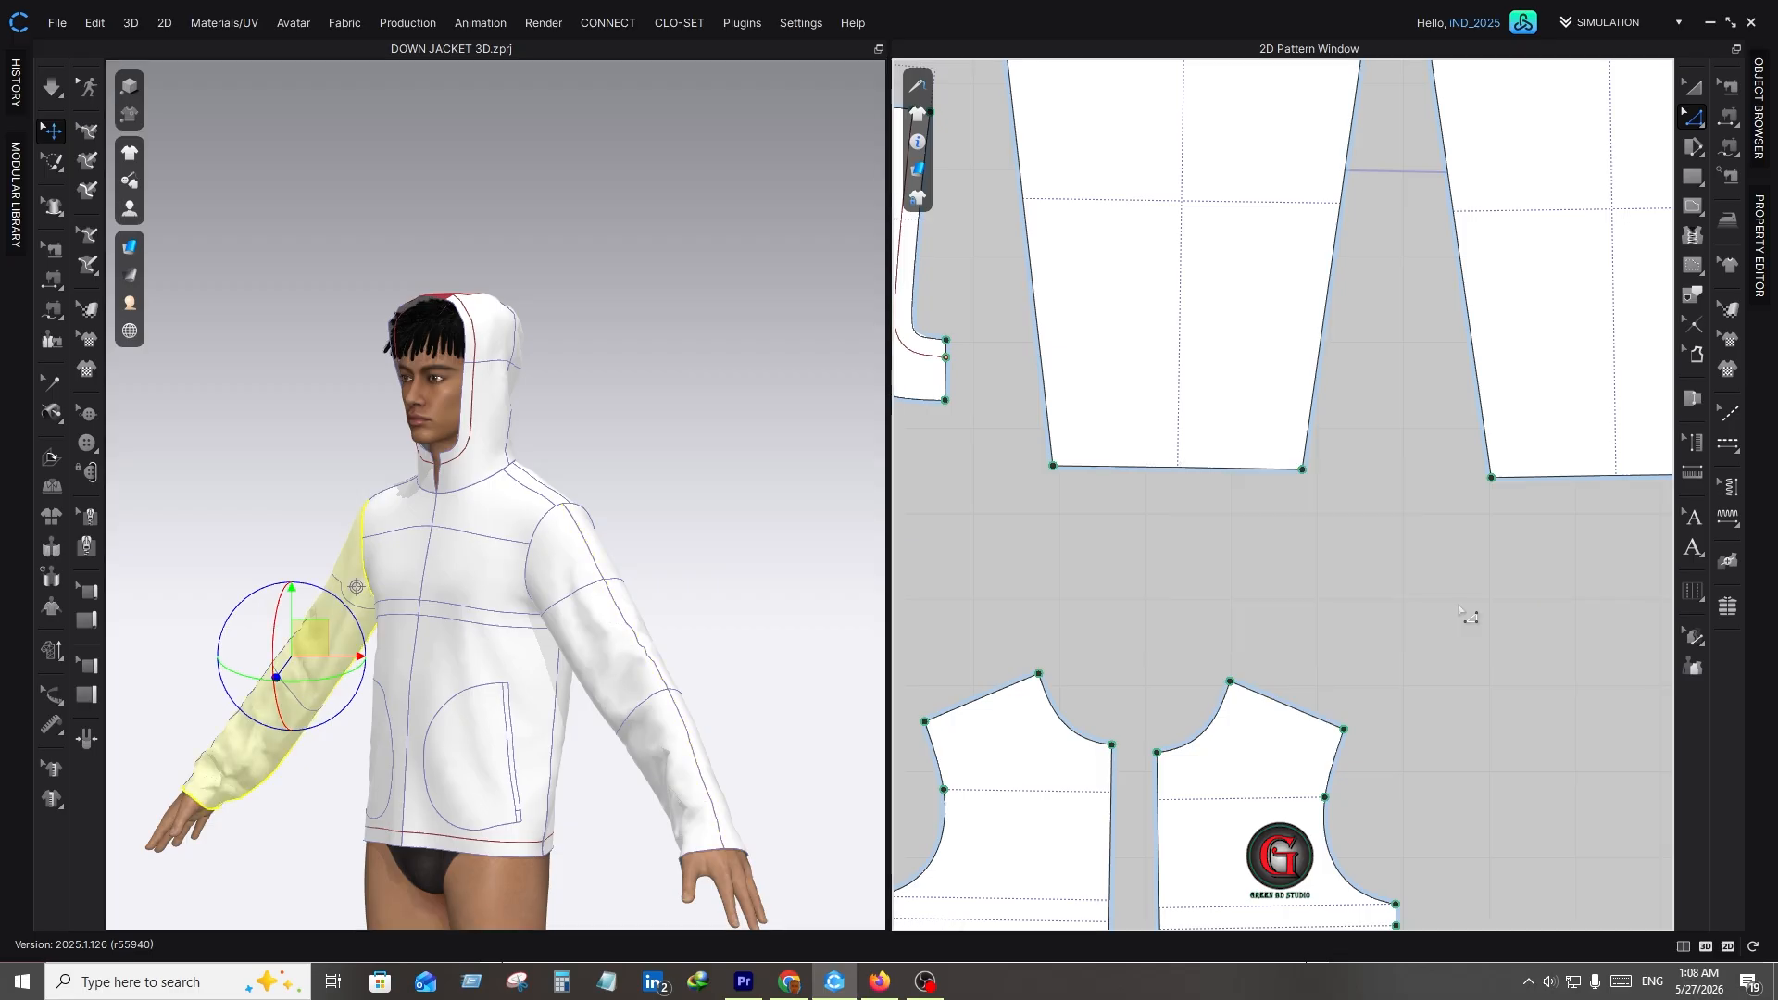
# - Offset the sleeve's bottom edge inward as one internal line at 2 cm
pyautogui.scroll(-3, 1533, 537)
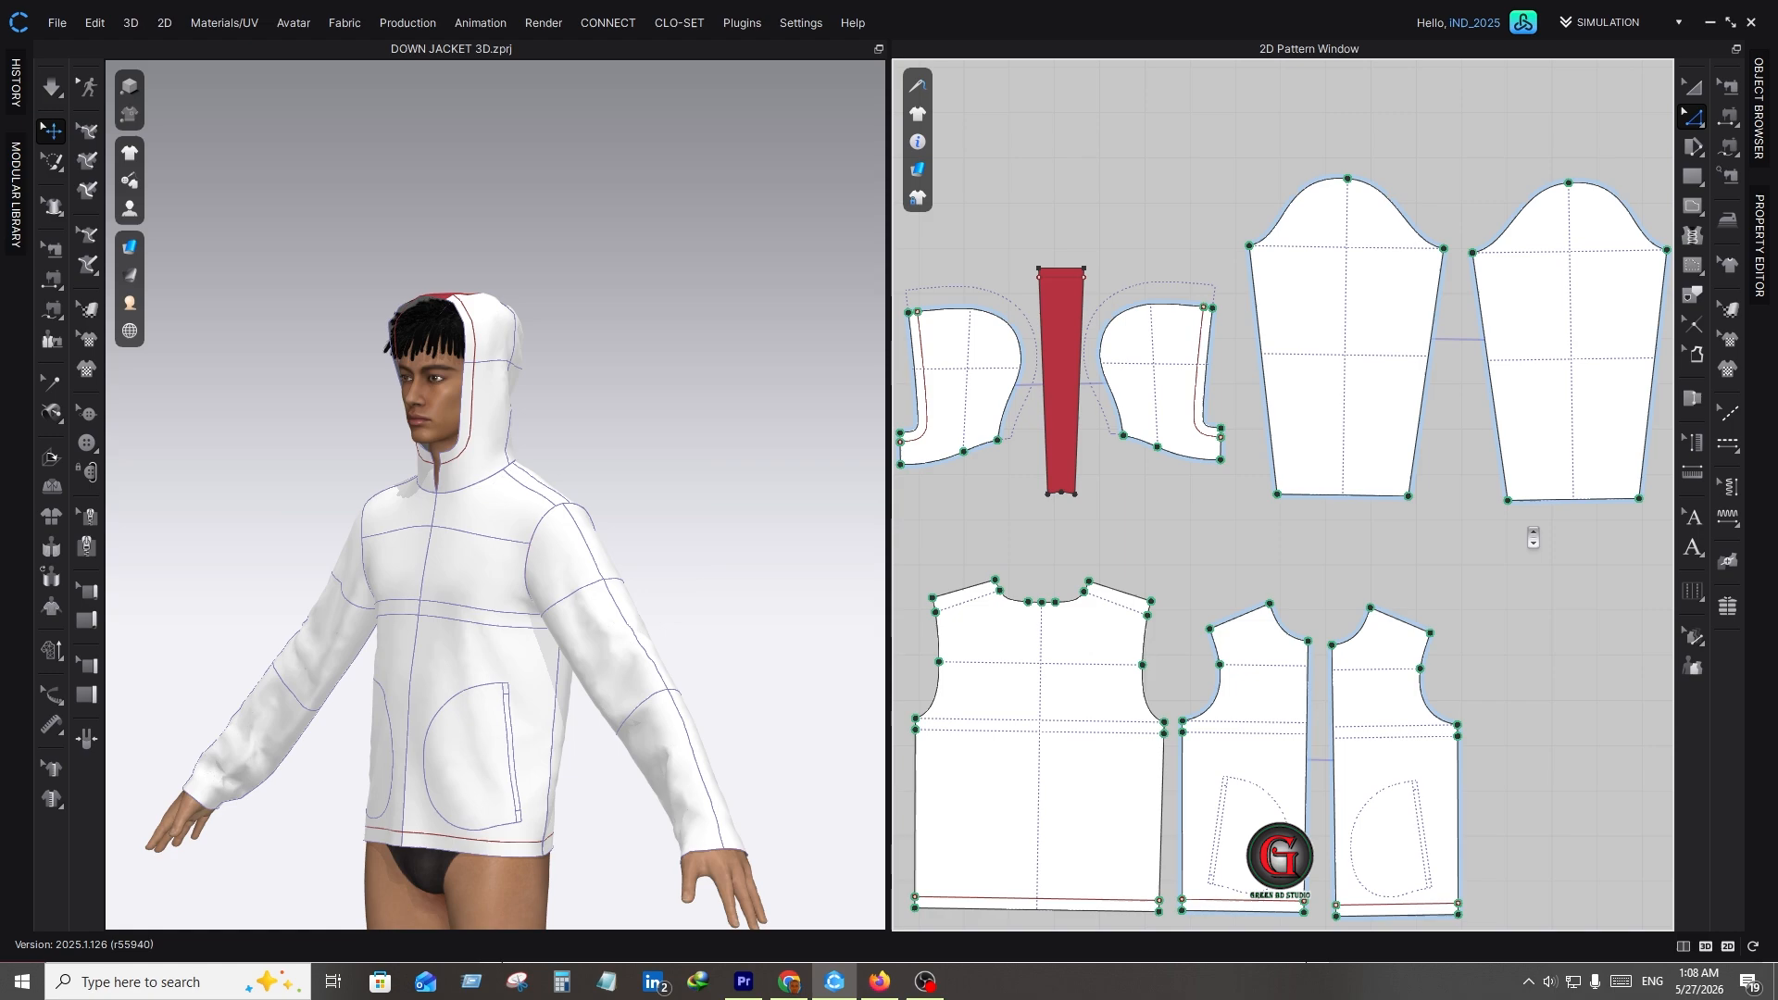
pyautogui.rightClick(1361, 502)
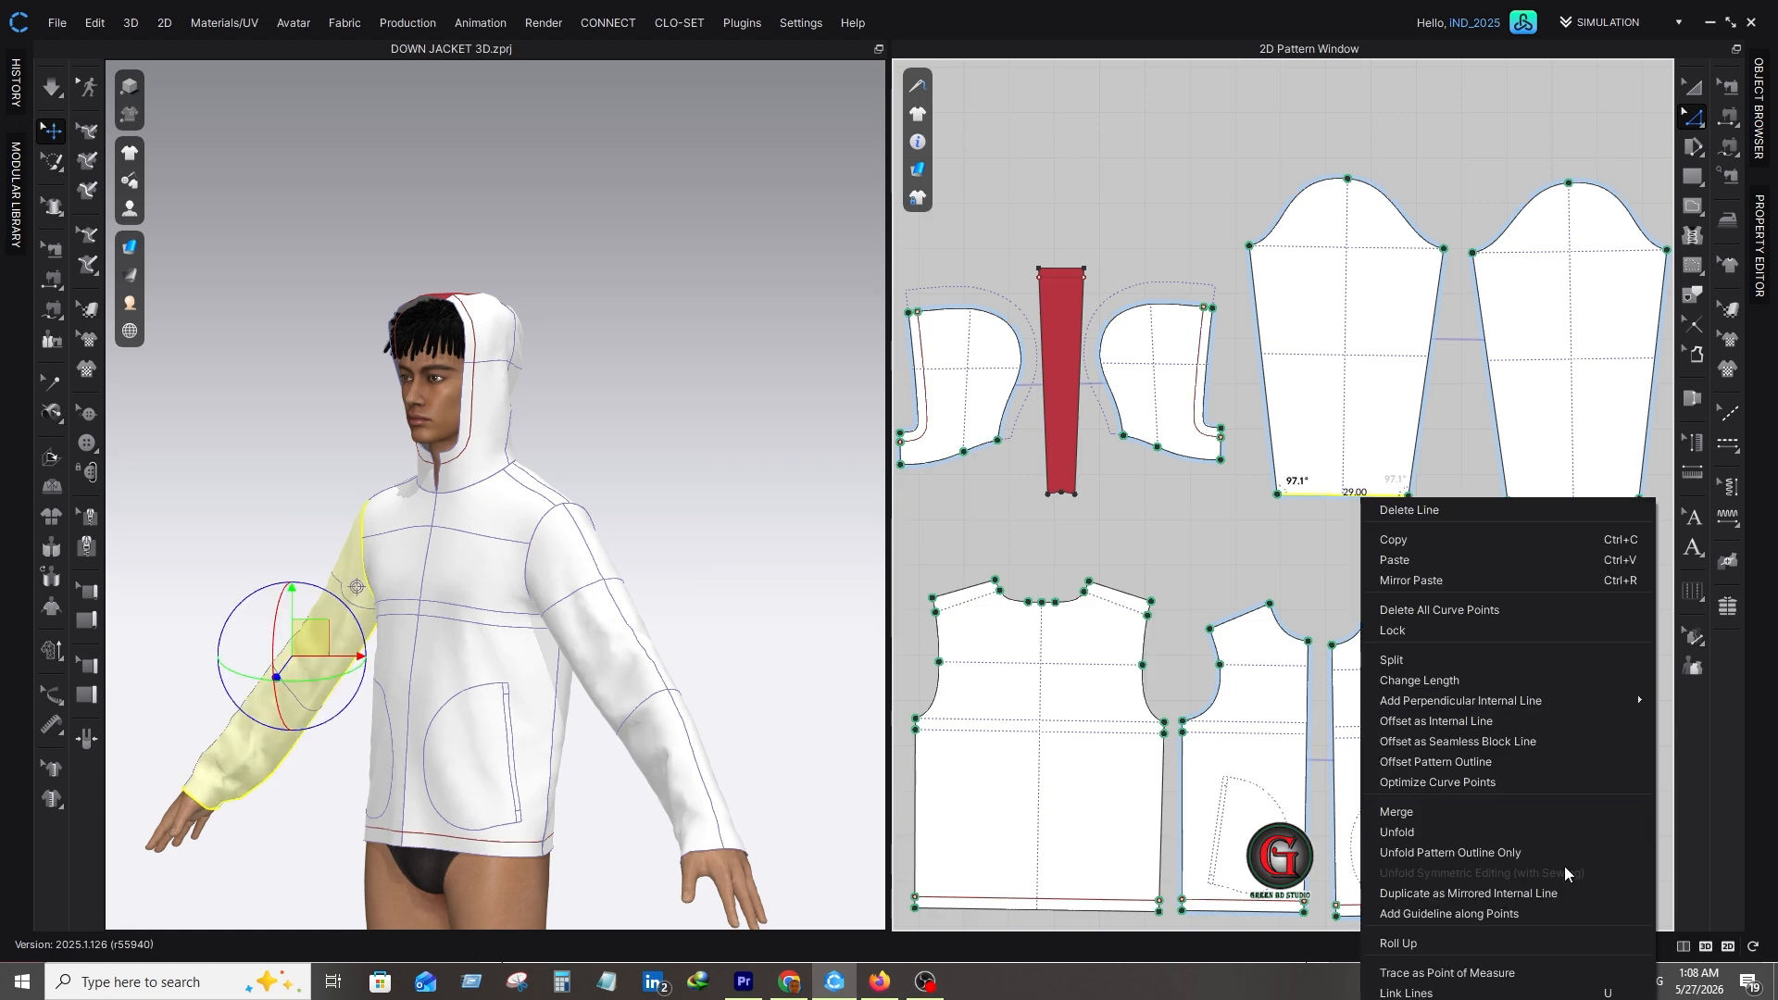
pyautogui.click(1434, 721)
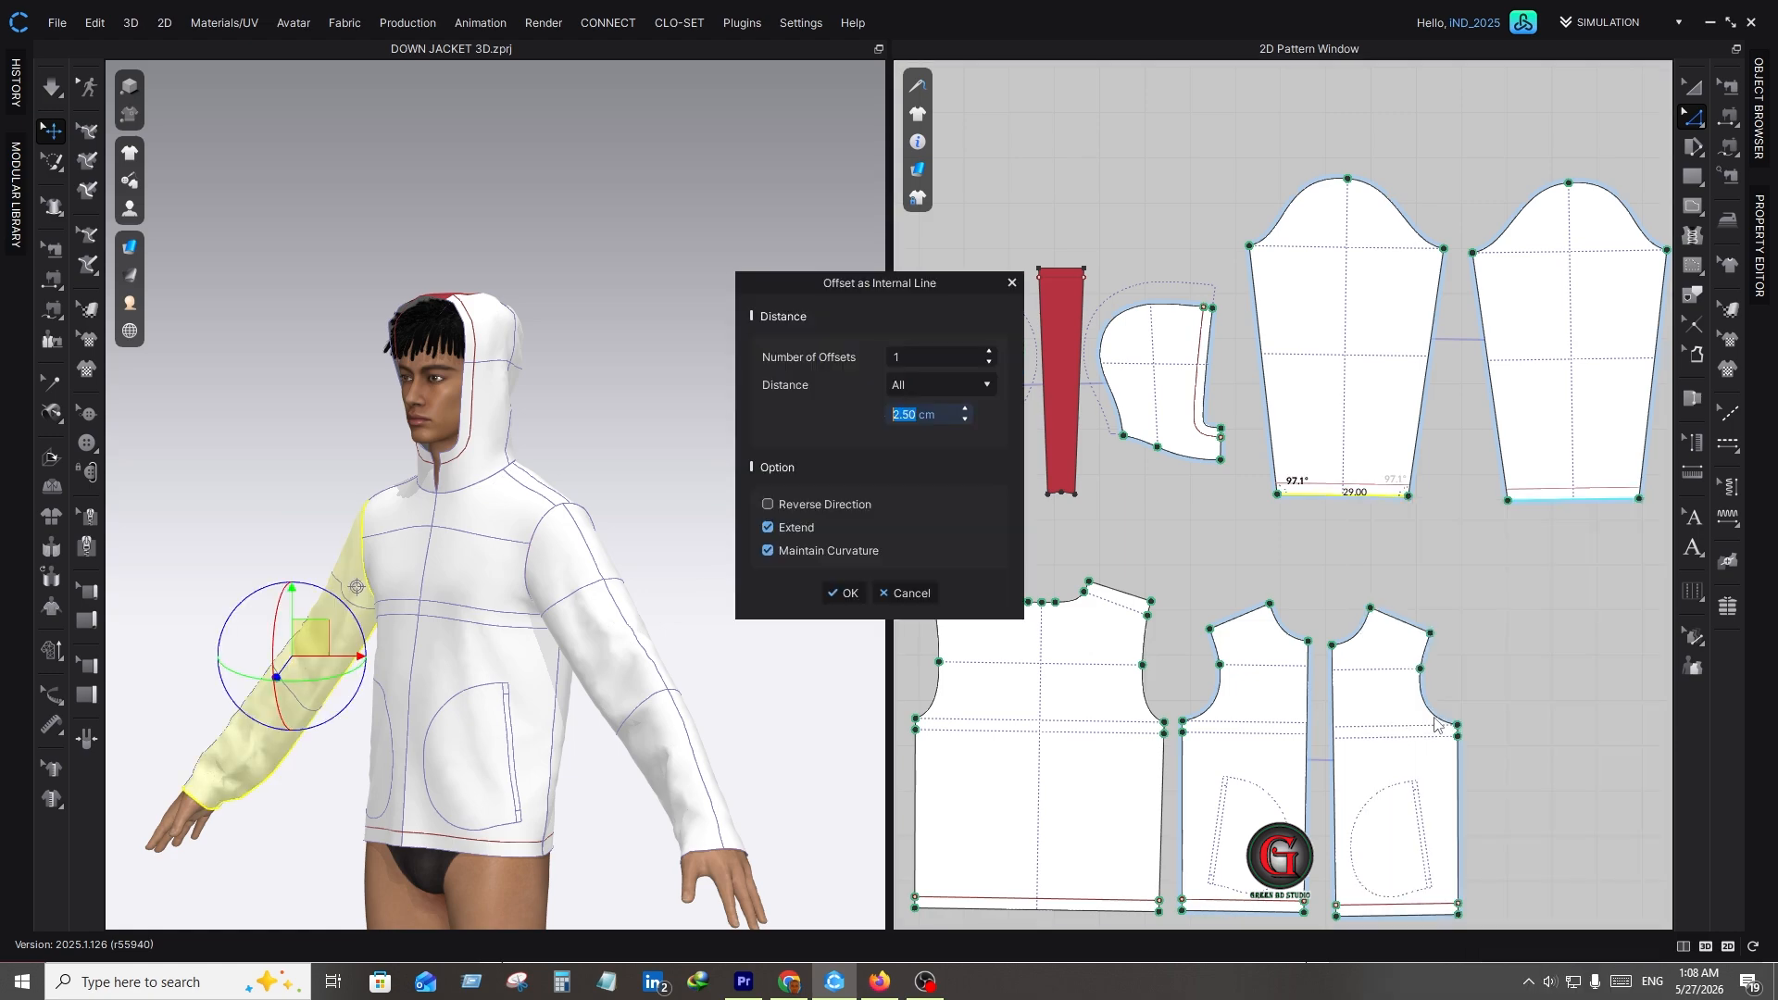
pyautogui.write('2')
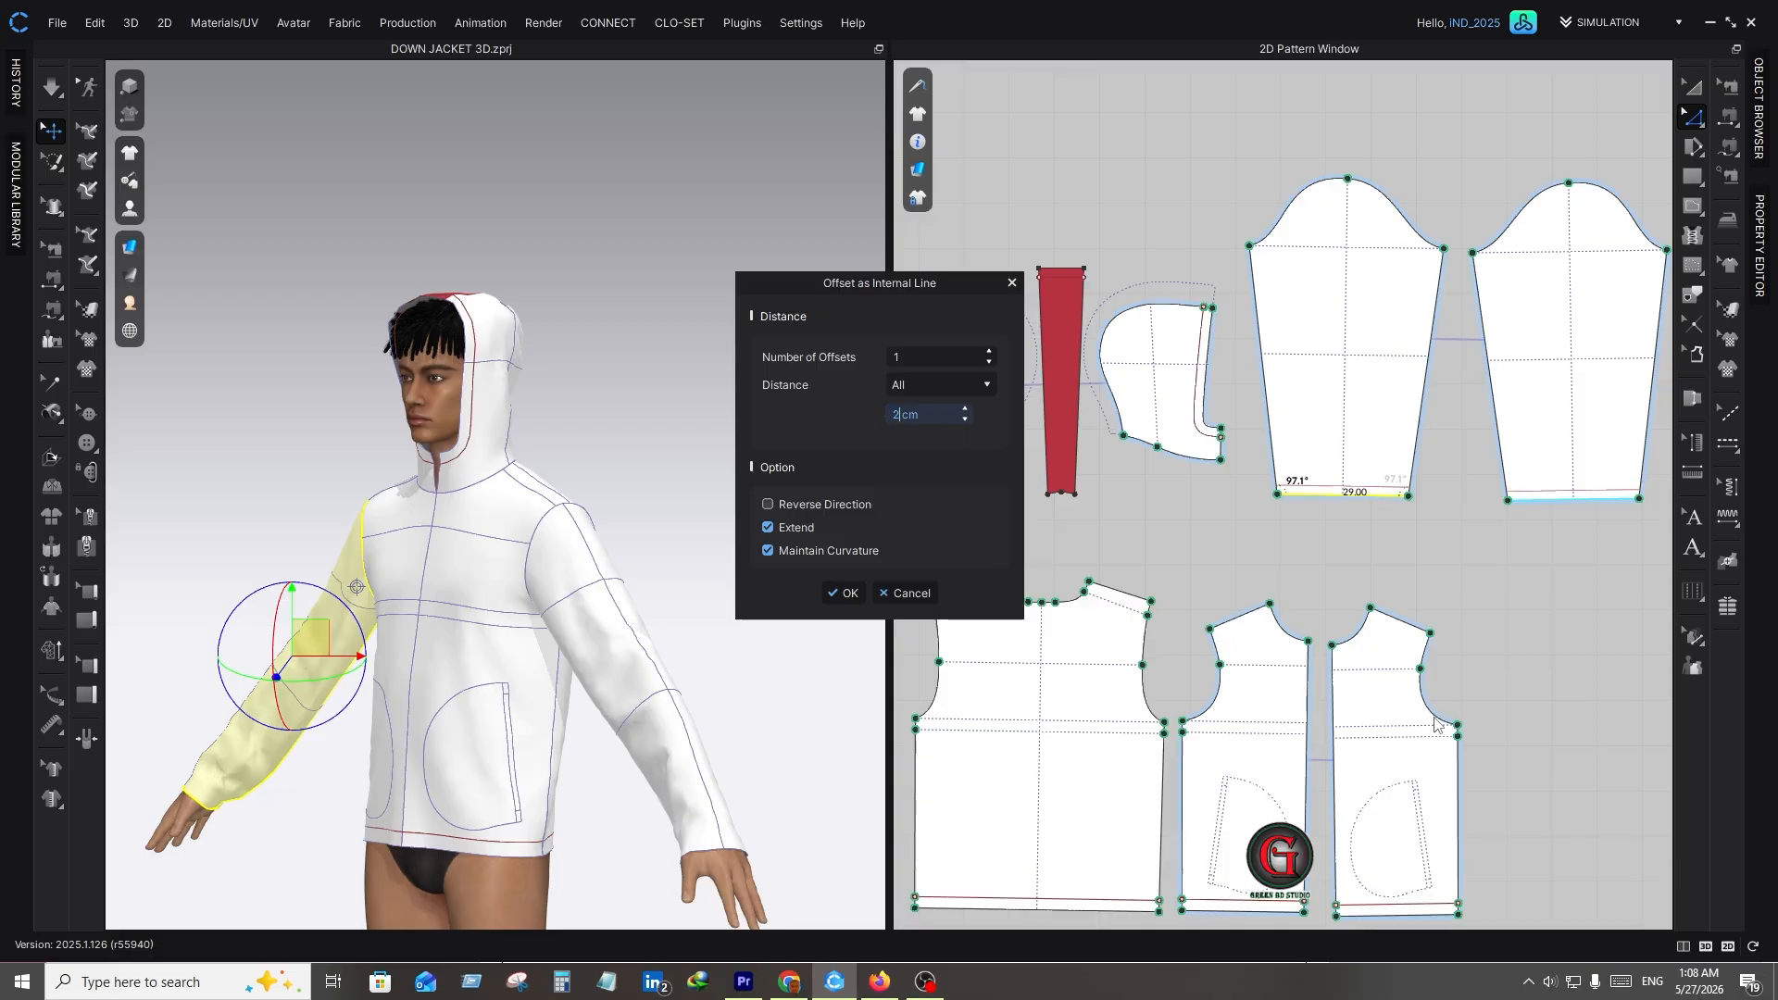
pyautogui.press('Return')
pyautogui.click(843, 593)
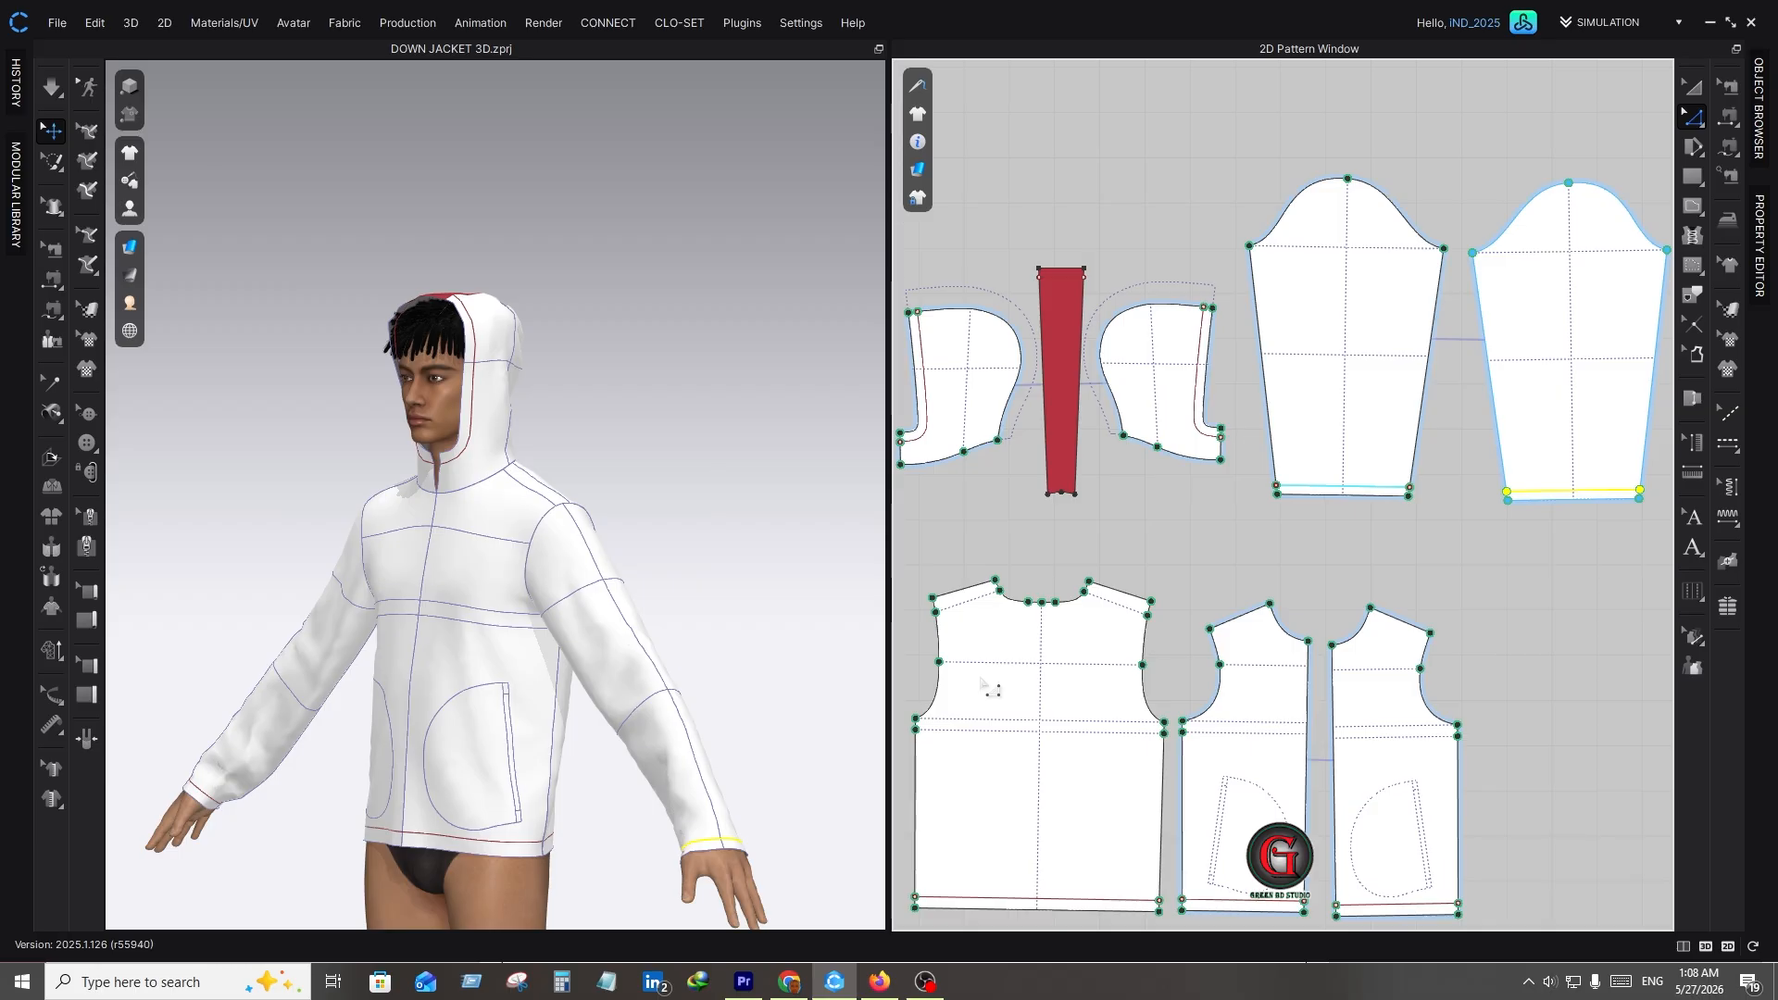
# - Check the reference jacket photo in the browser, and draw a vertical internal line about 68 cm long from the back neckline corner to the hem line
pyautogui.click(882, 982)
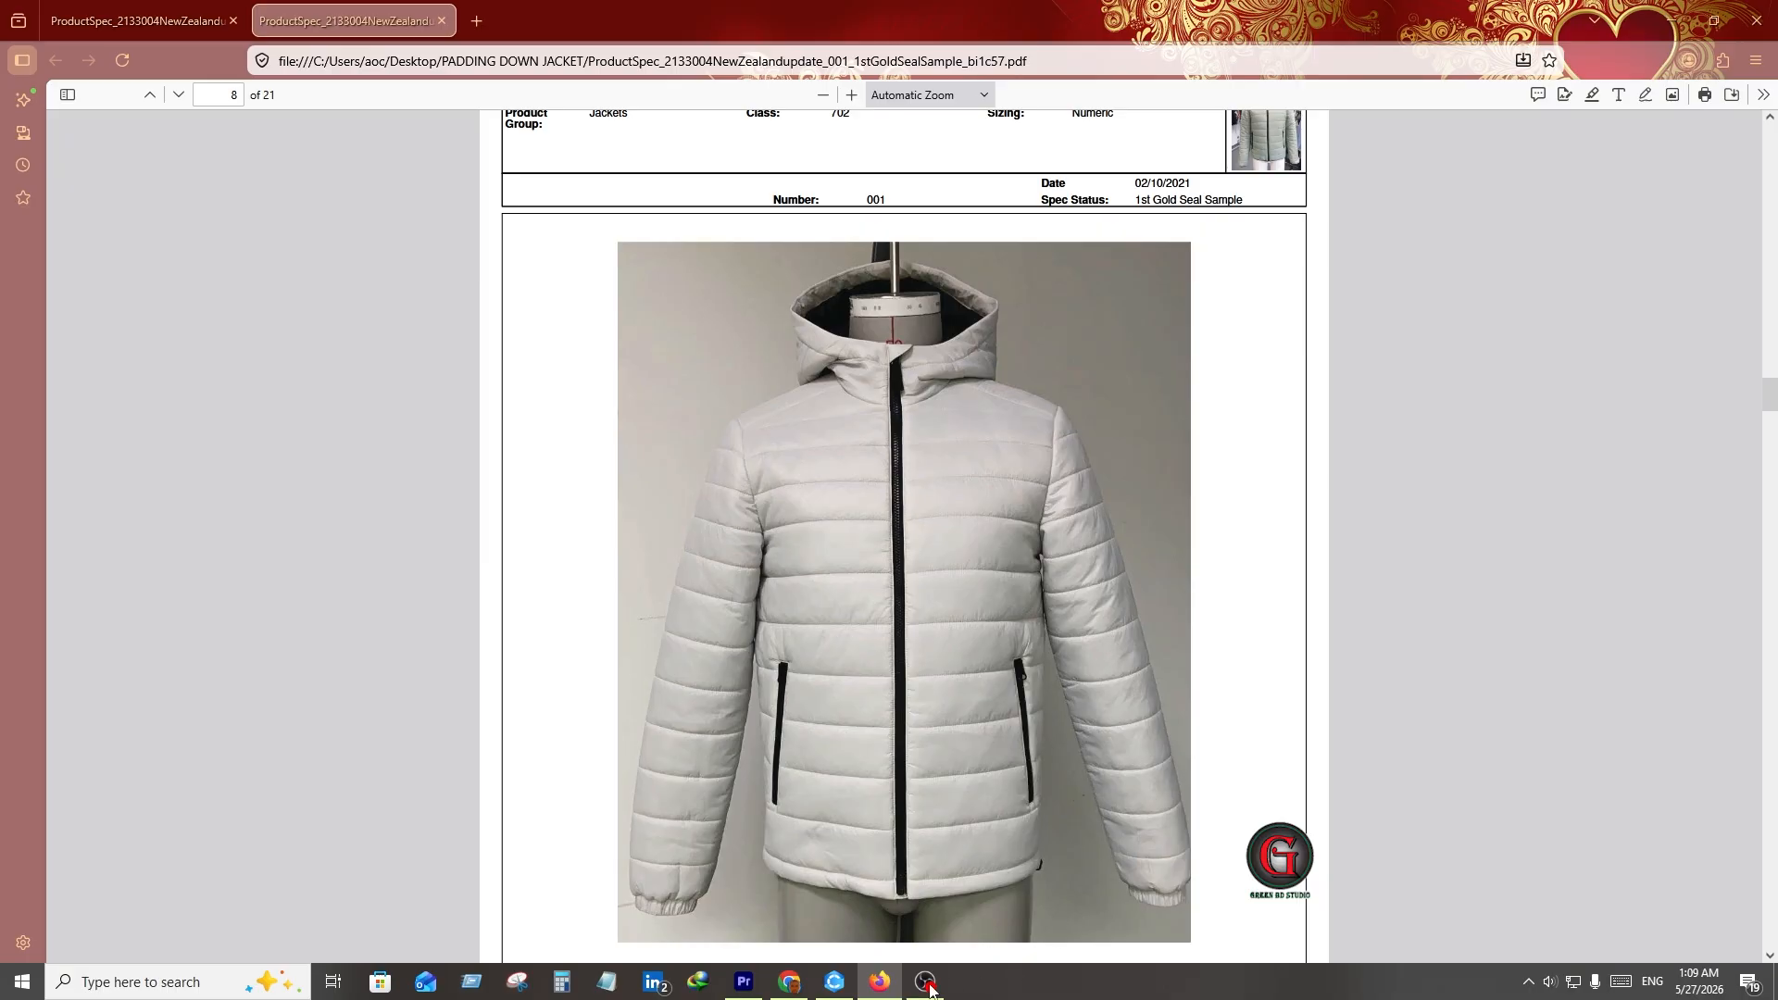
pyautogui.click(881, 984)
pyautogui.click(1021, 705)
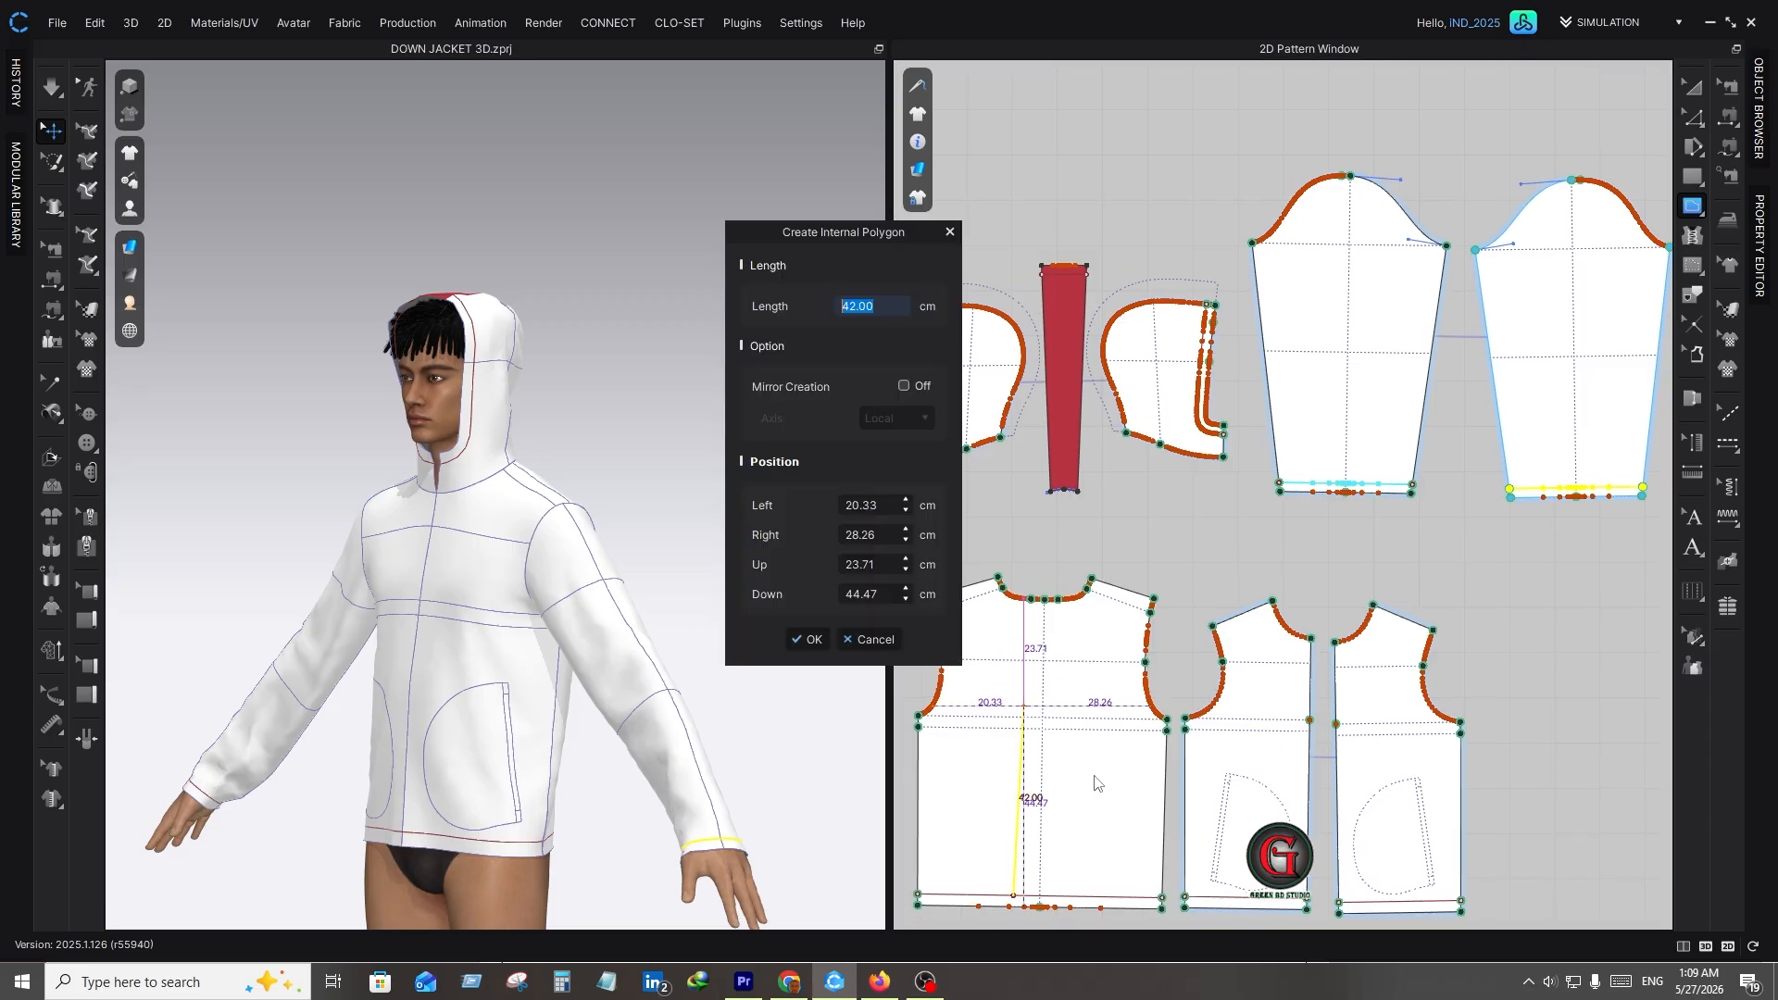
pyautogui.click(856, 641)
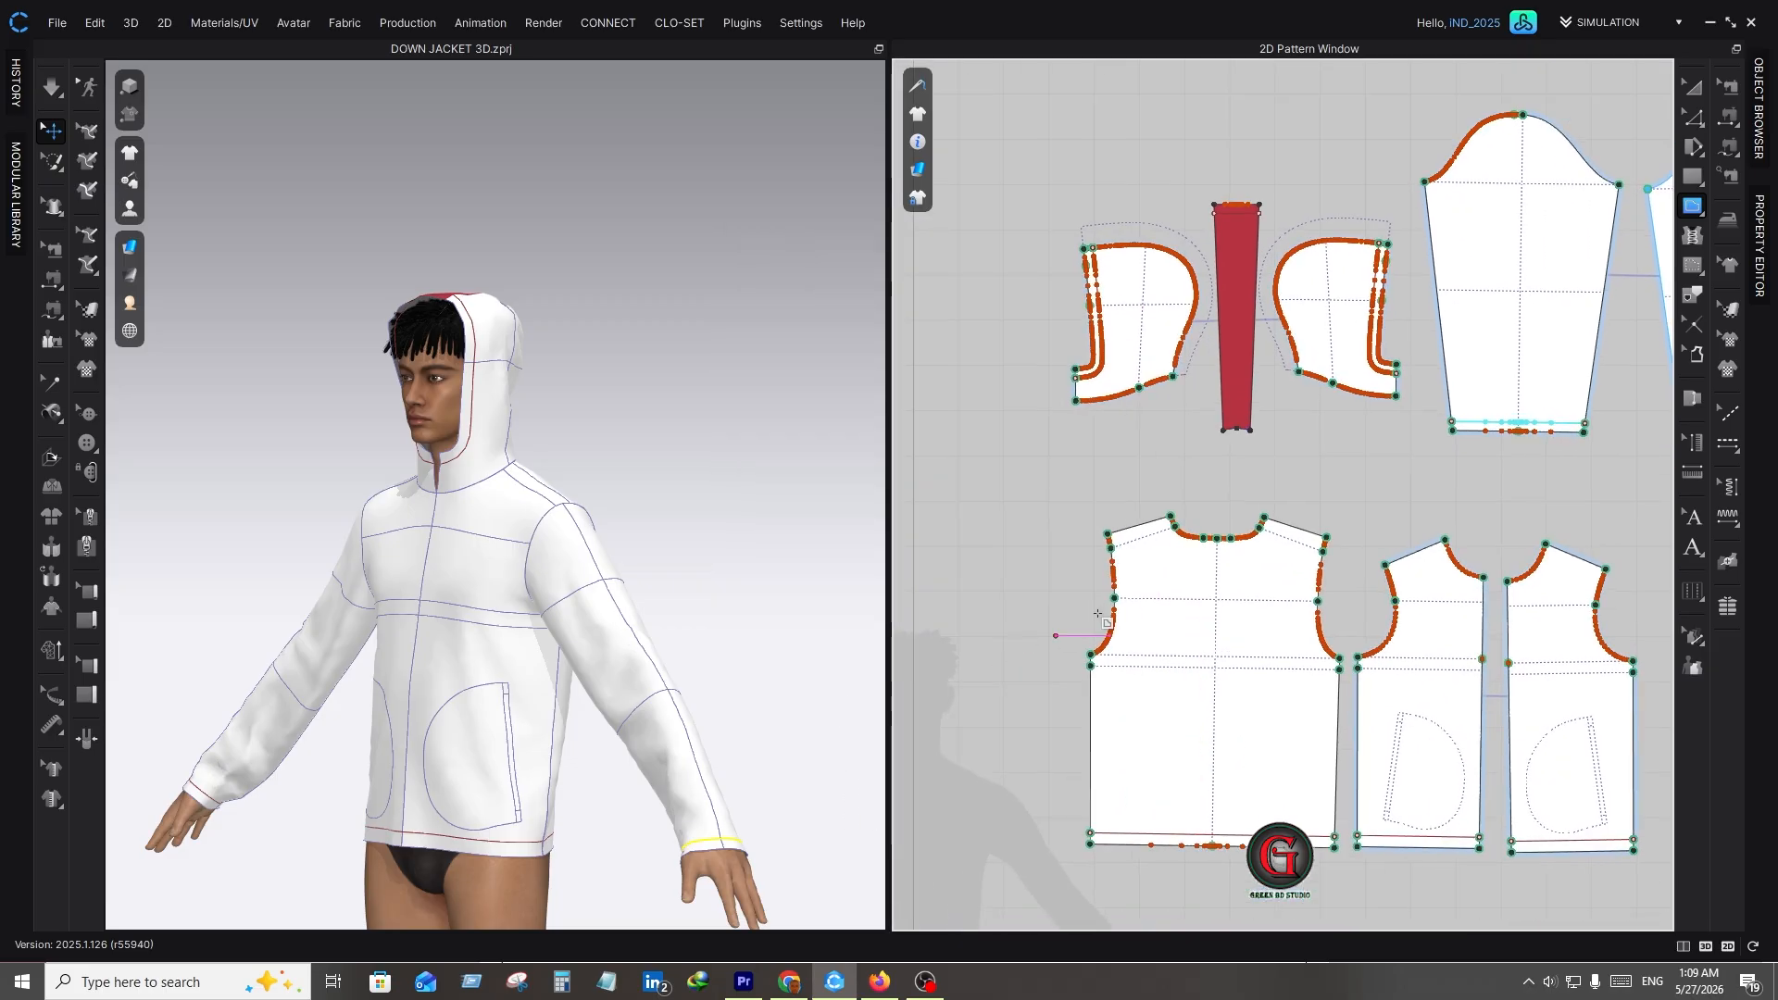
pyautogui.click(1175, 526)
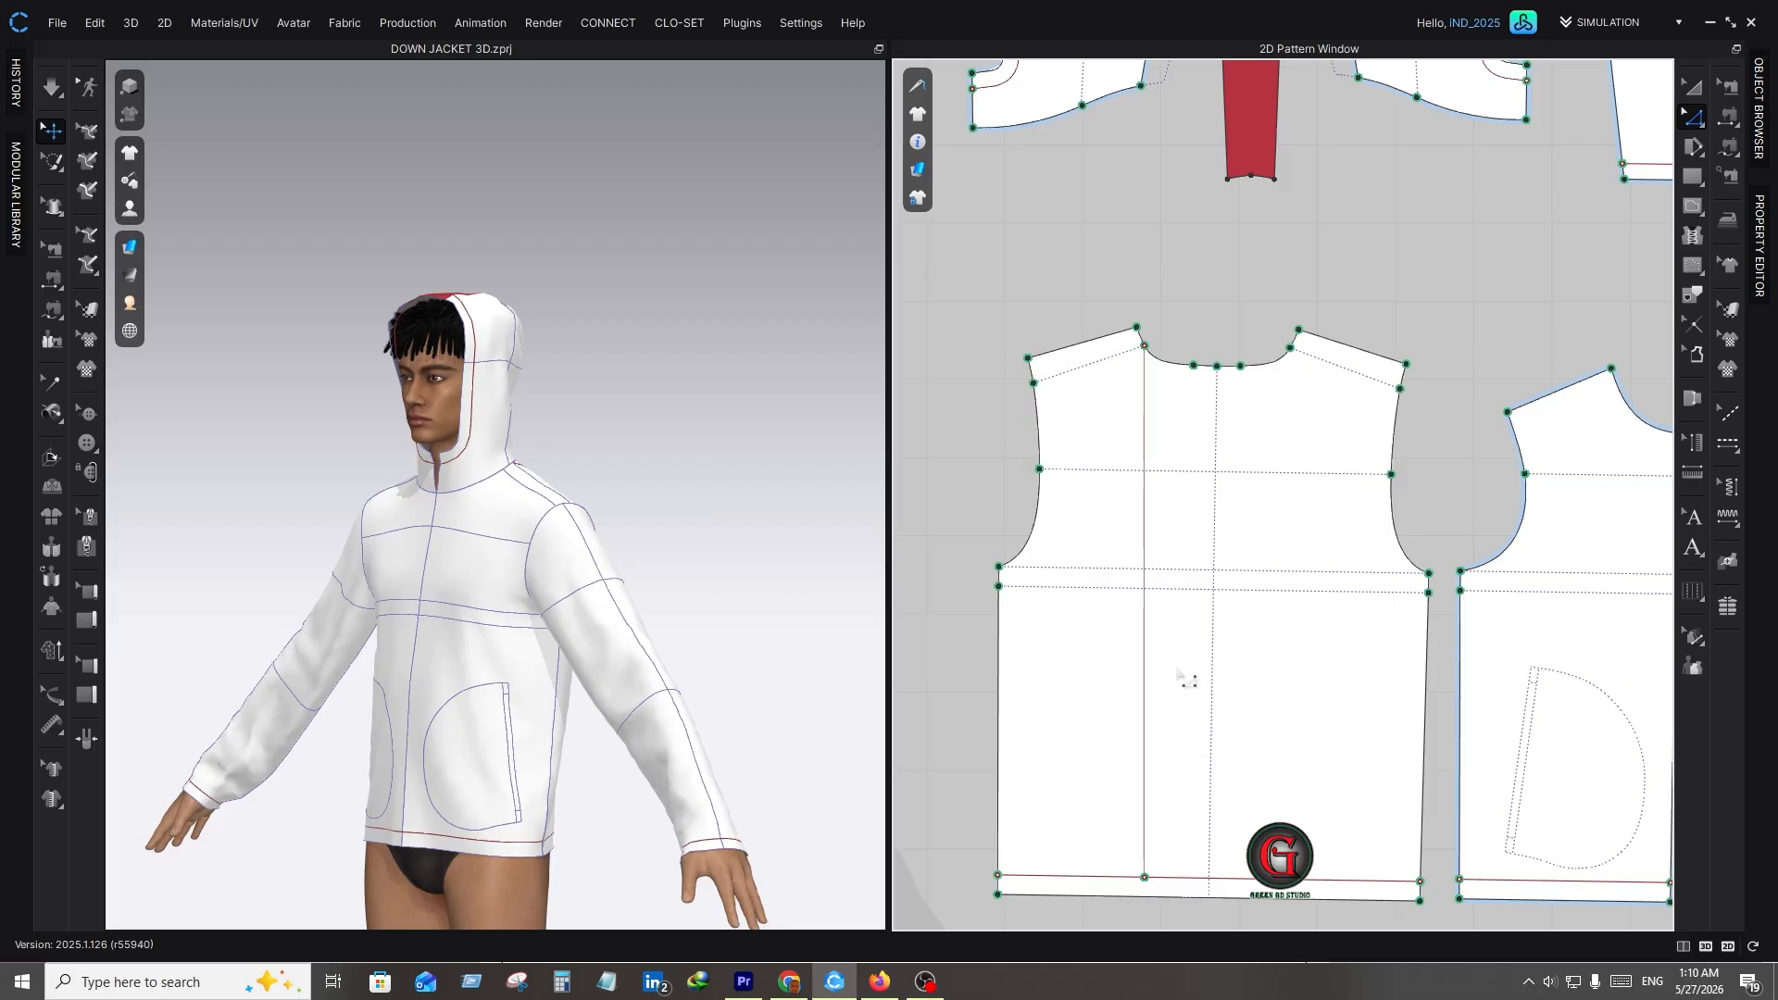
# - Split the back body's vertical line uniformly into 10 segments, comparing the number with the quilting in the reference photo
pyautogui.press('x')
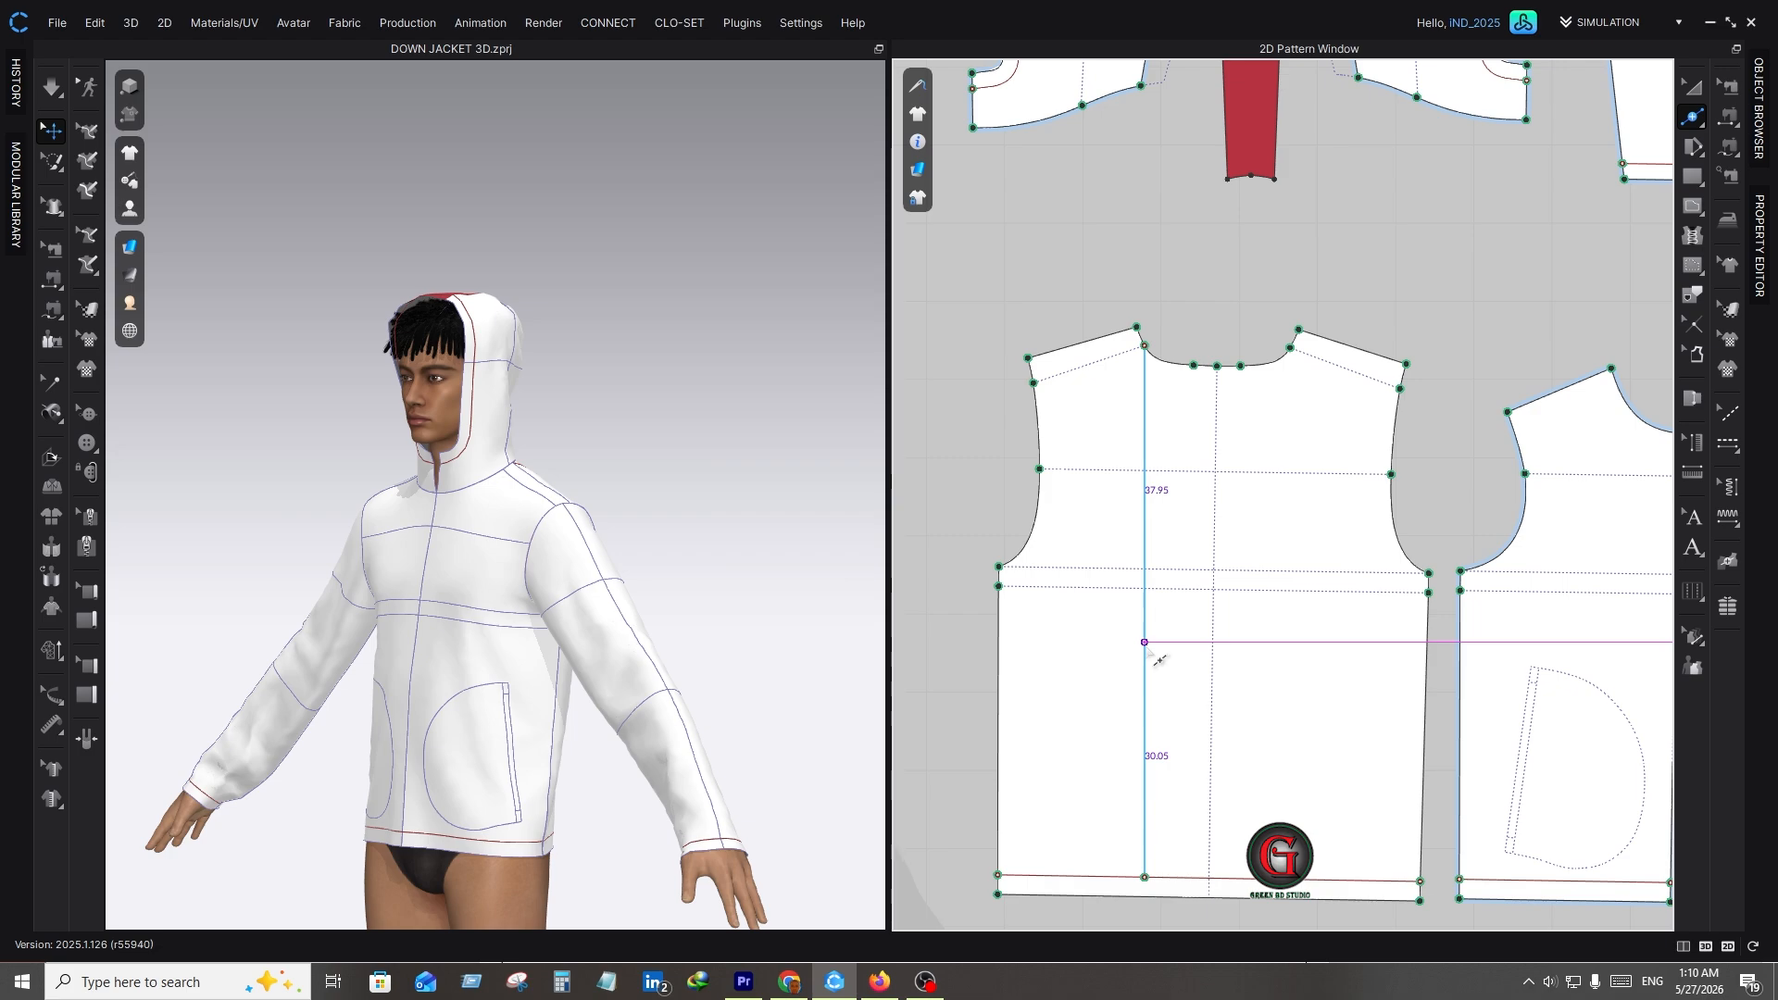
pyautogui.rightClick(1149, 650)
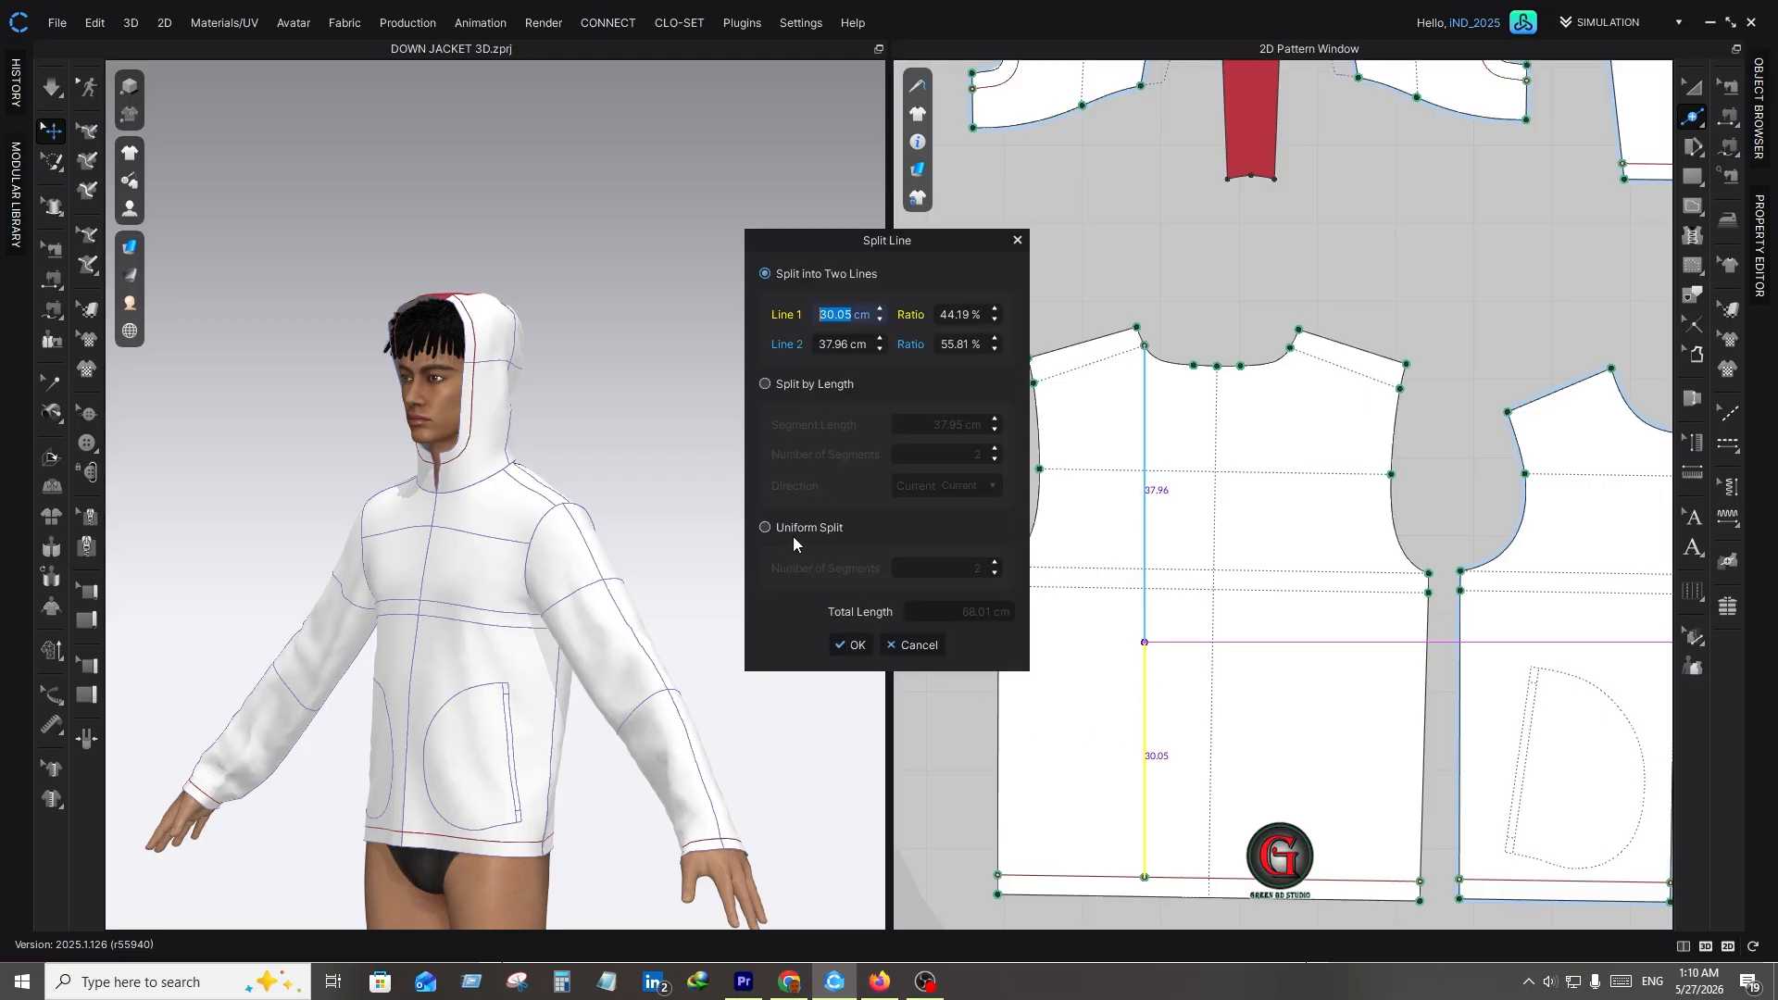
pyautogui.click(765, 528)
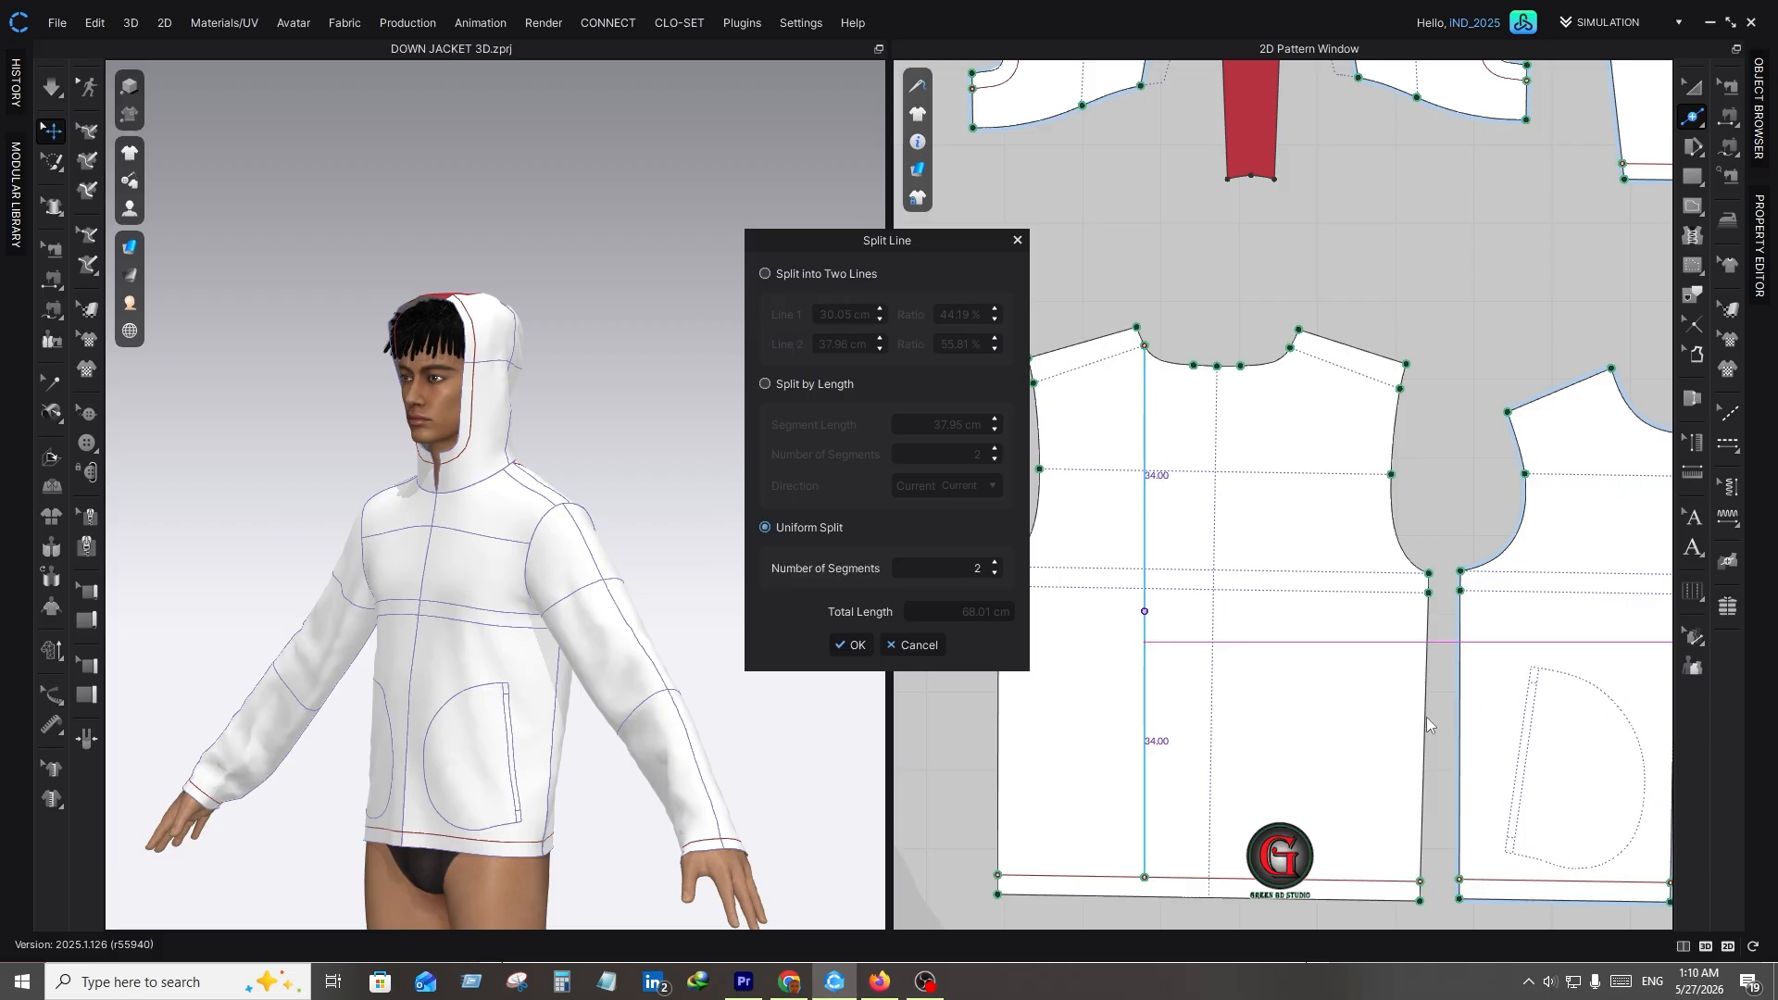
pyautogui.click(995, 564)
pyautogui.click(995, 564)
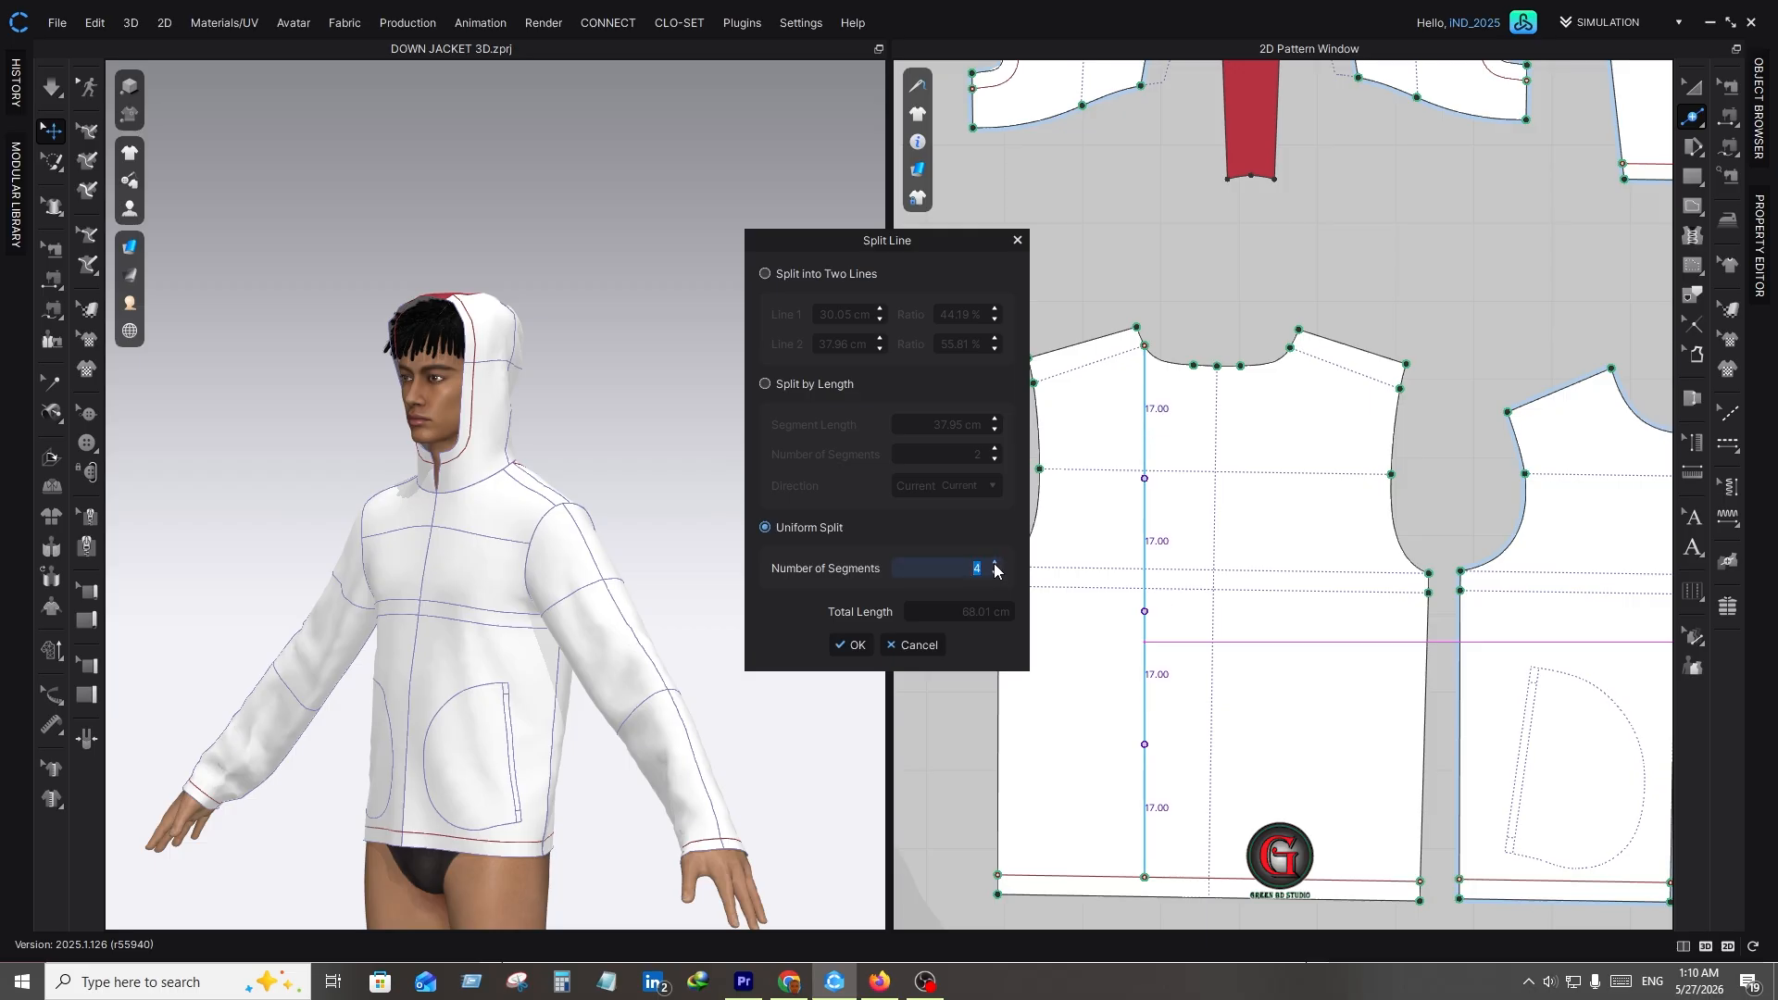
pyautogui.click(995, 564)
pyautogui.click(995, 564)
pyautogui.click(995, 565)
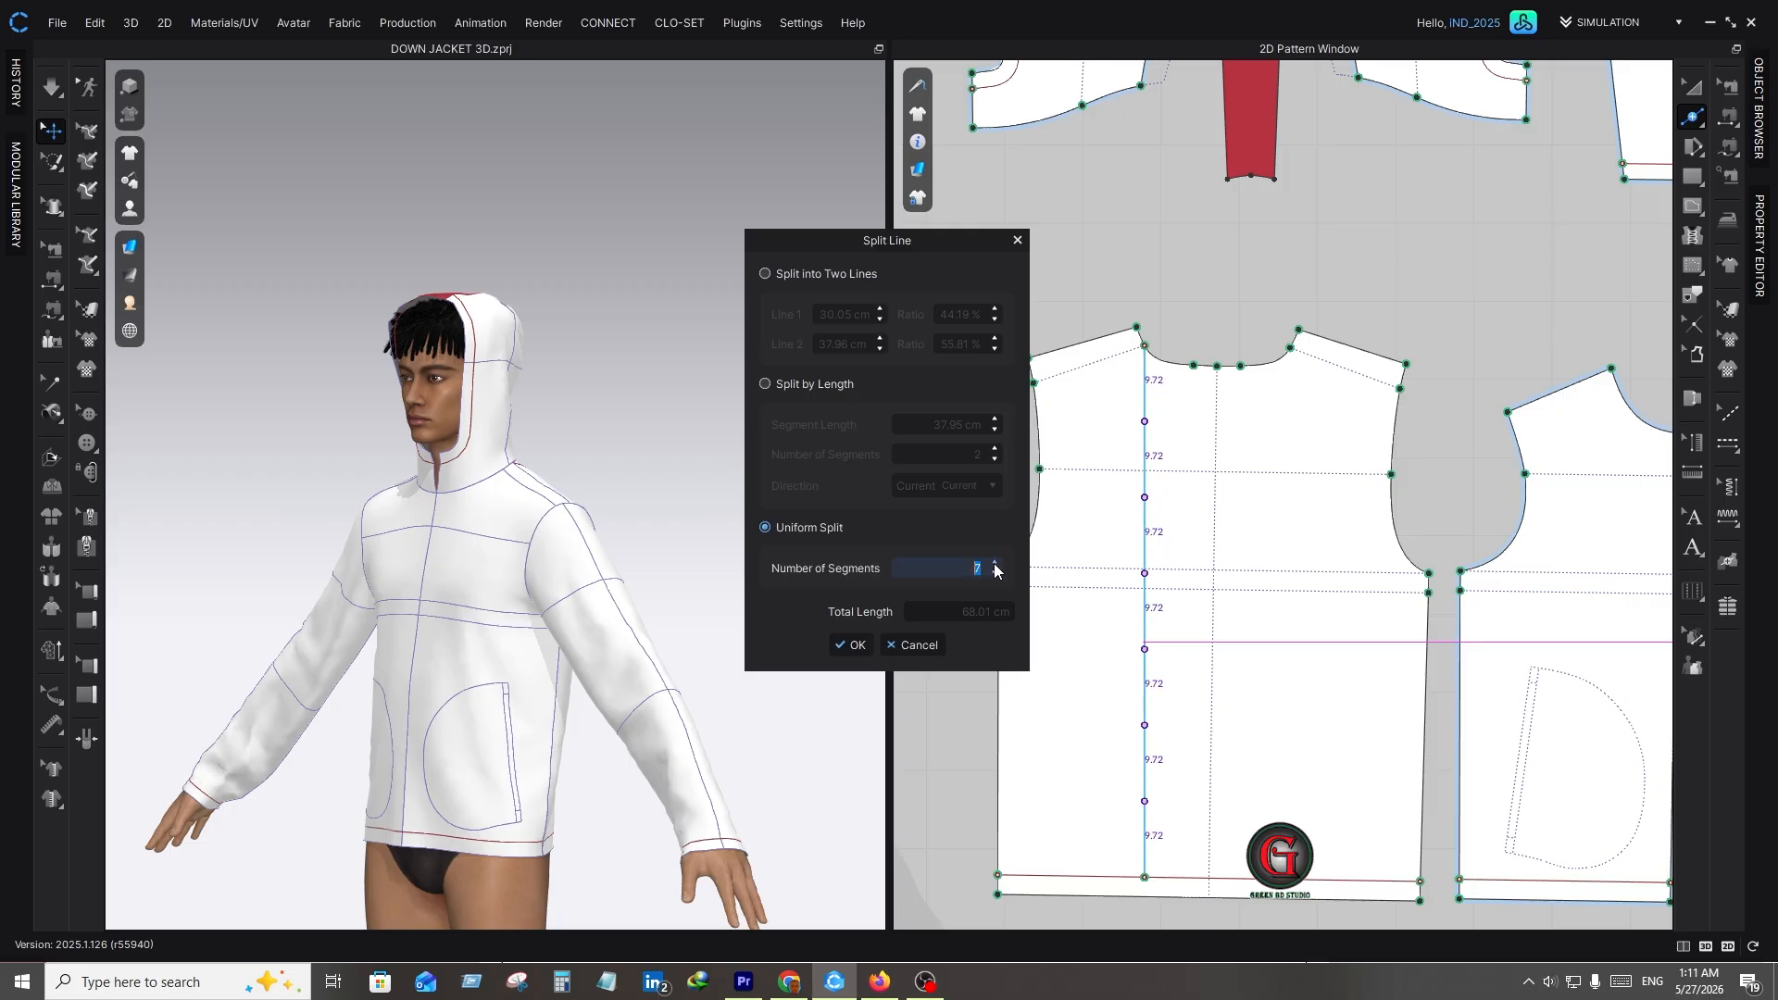
pyautogui.click(995, 564)
pyautogui.click(994, 564)
pyautogui.click(995, 564)
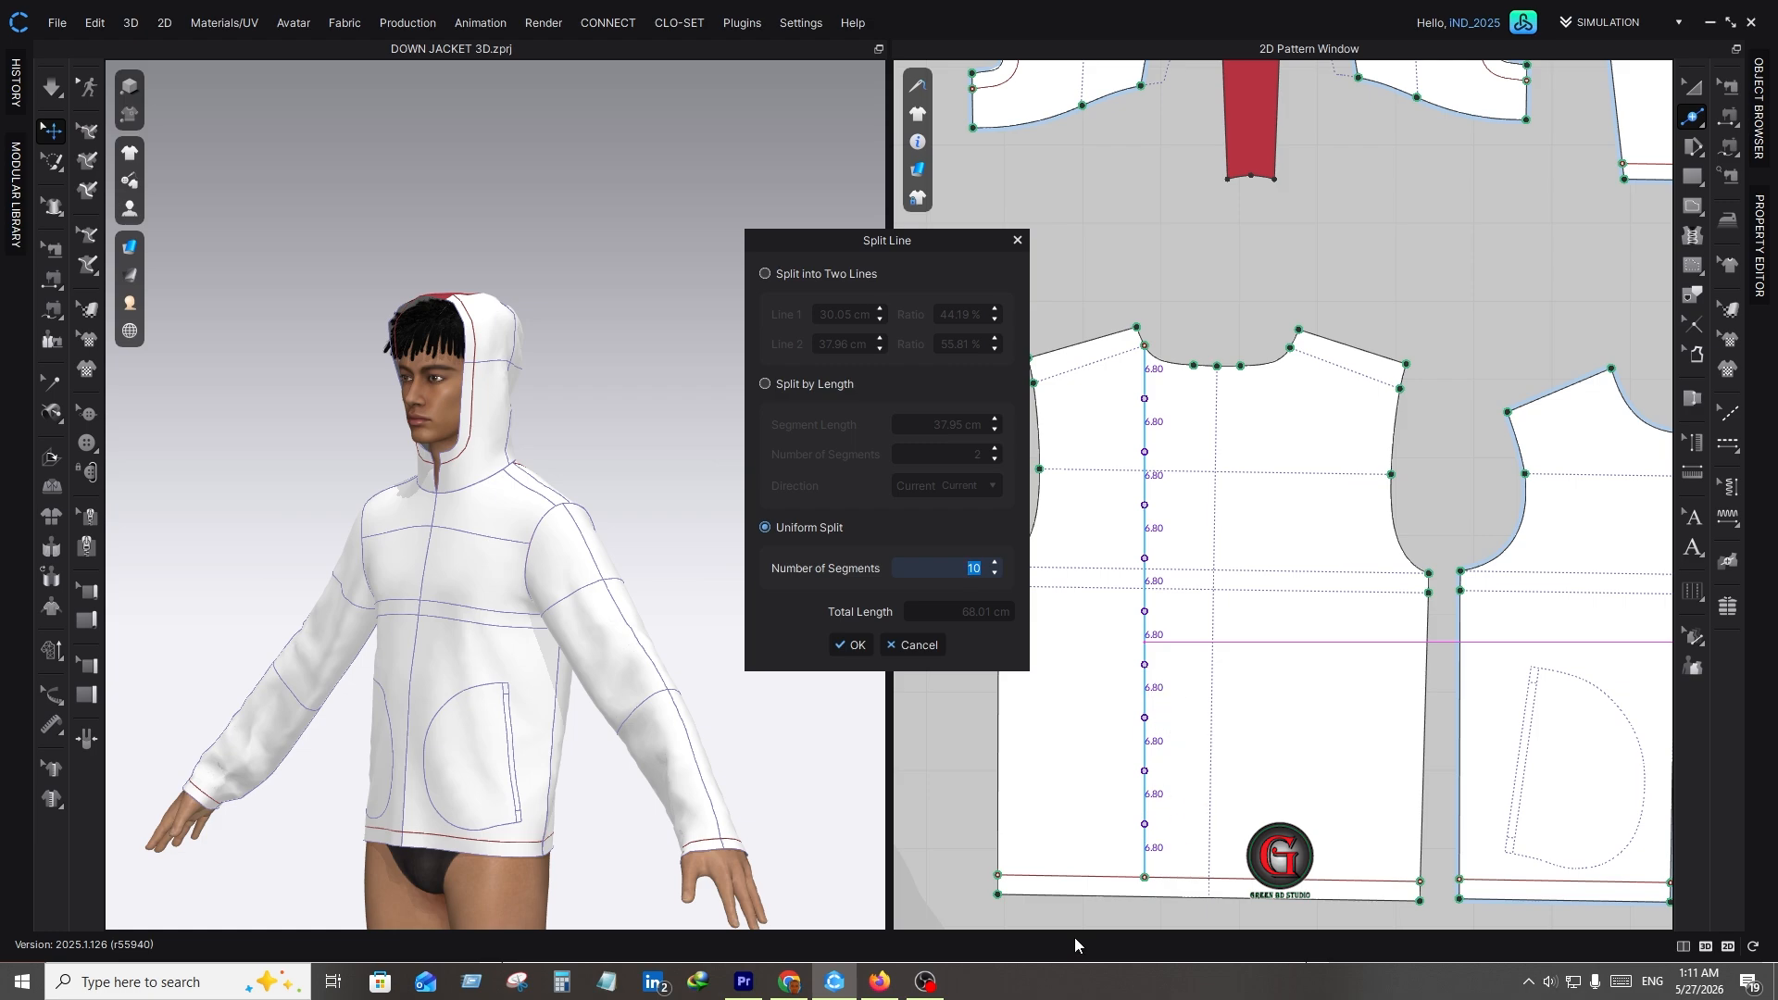
pyautogui.click(879, 982)
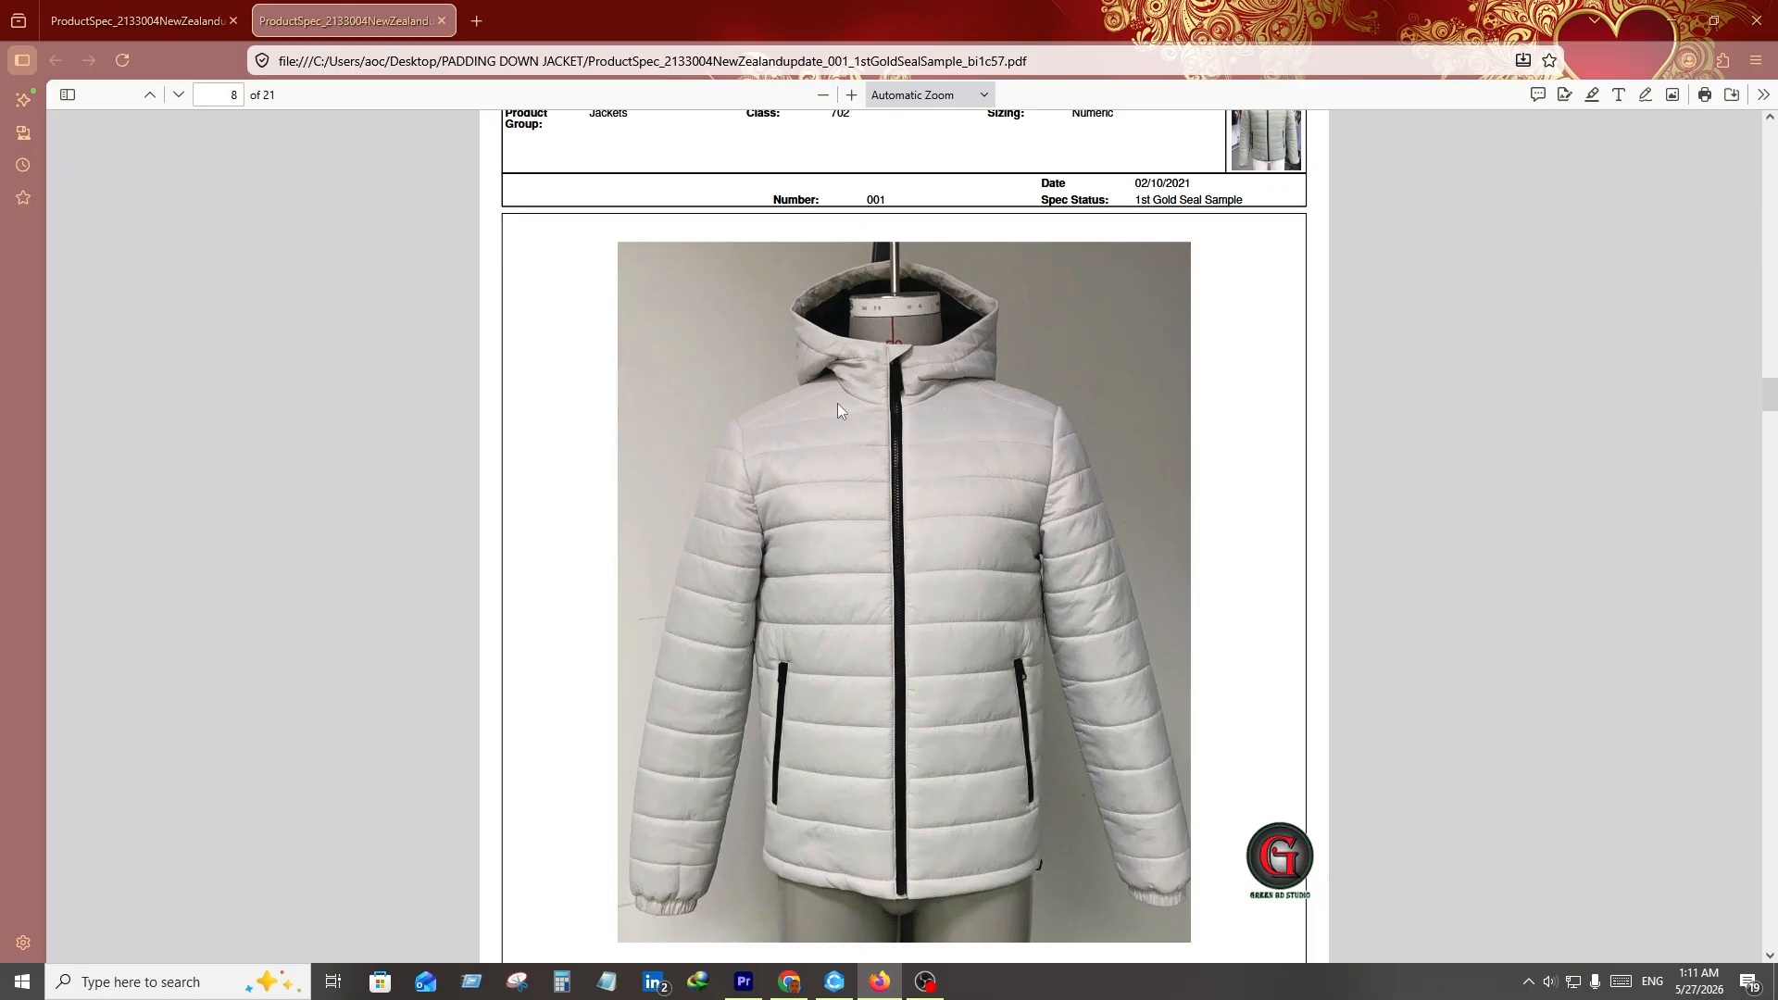
pyautogui.click(834, 982)
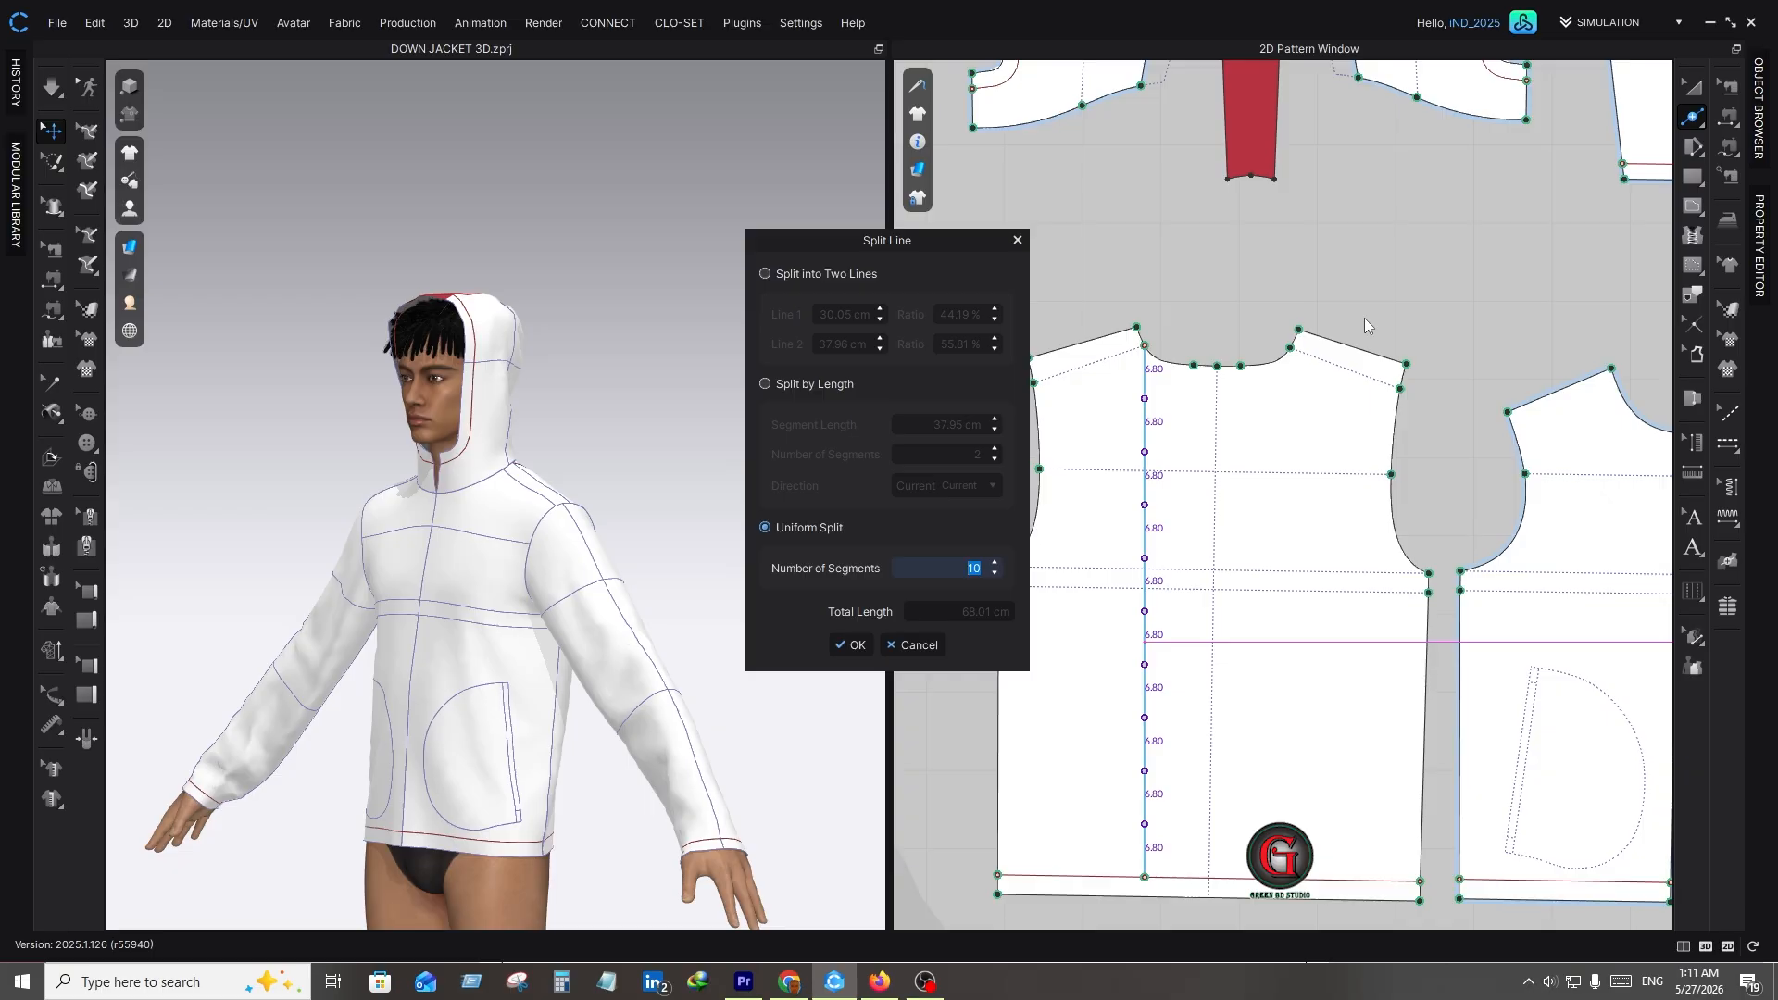
pyautogui.click(856, 647)
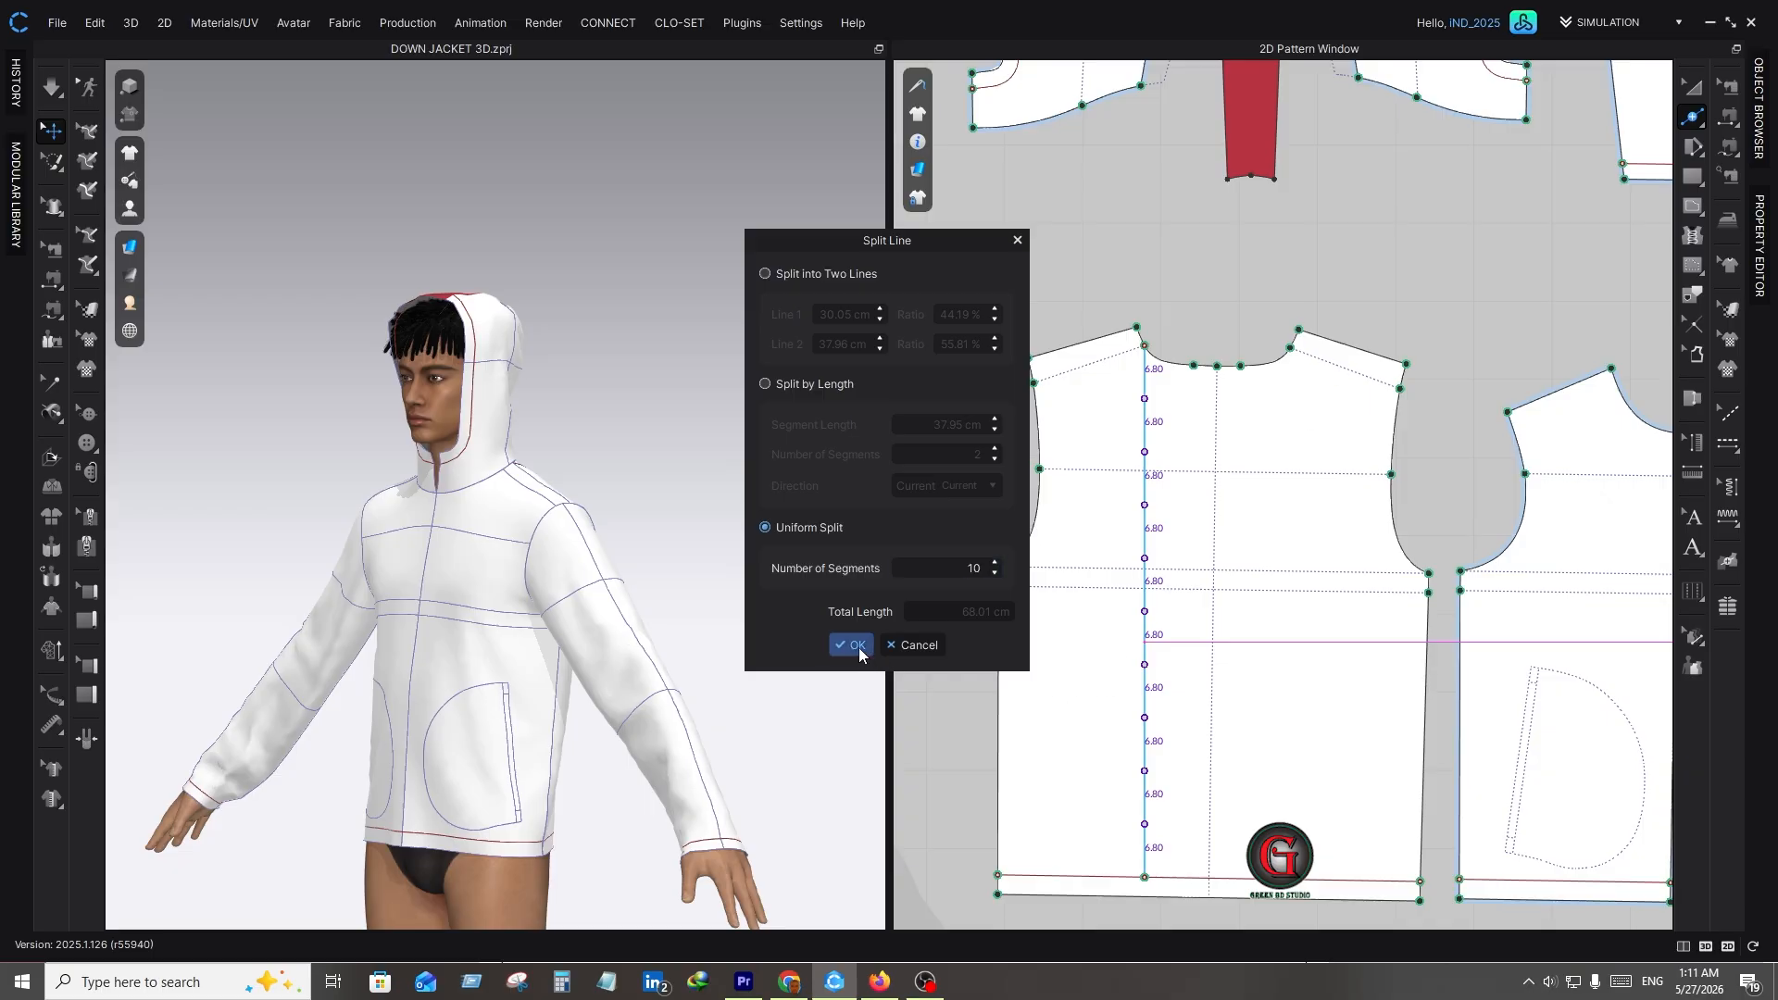
pyautogui.click(856, 646)
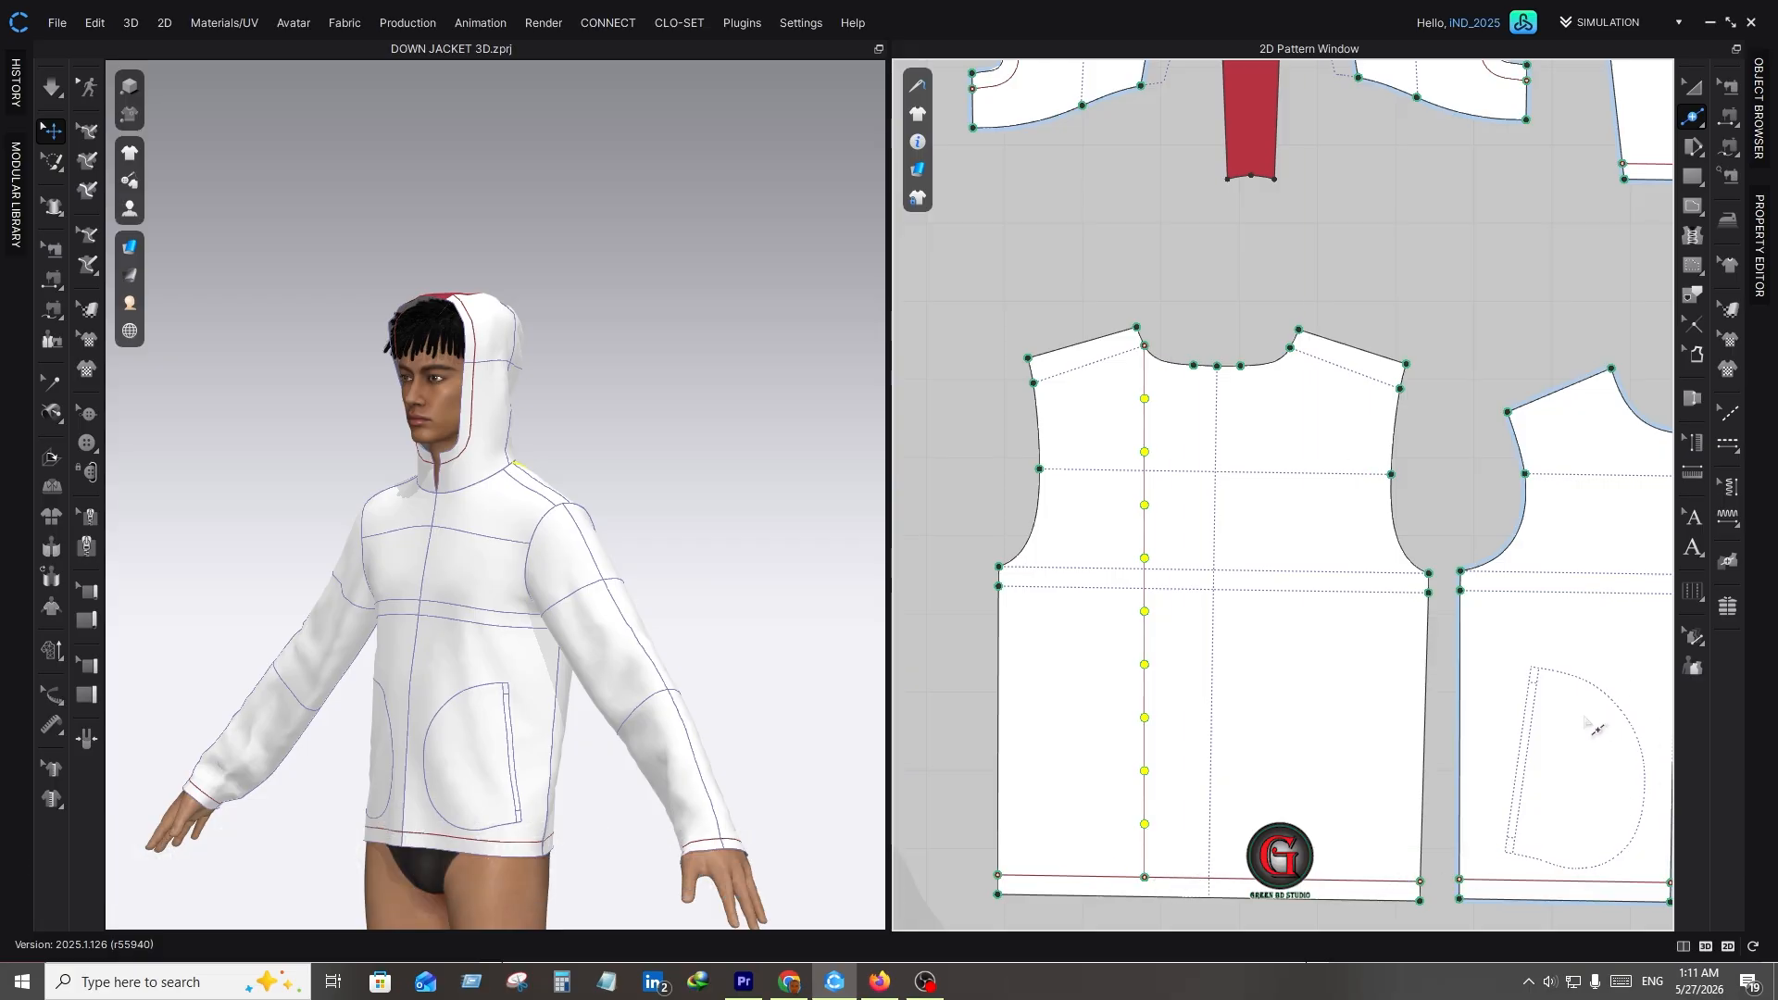
# - Check the length of the vertical line's lowest segment, and undo the split and the line itself
pyautogui.click(1420, 819)
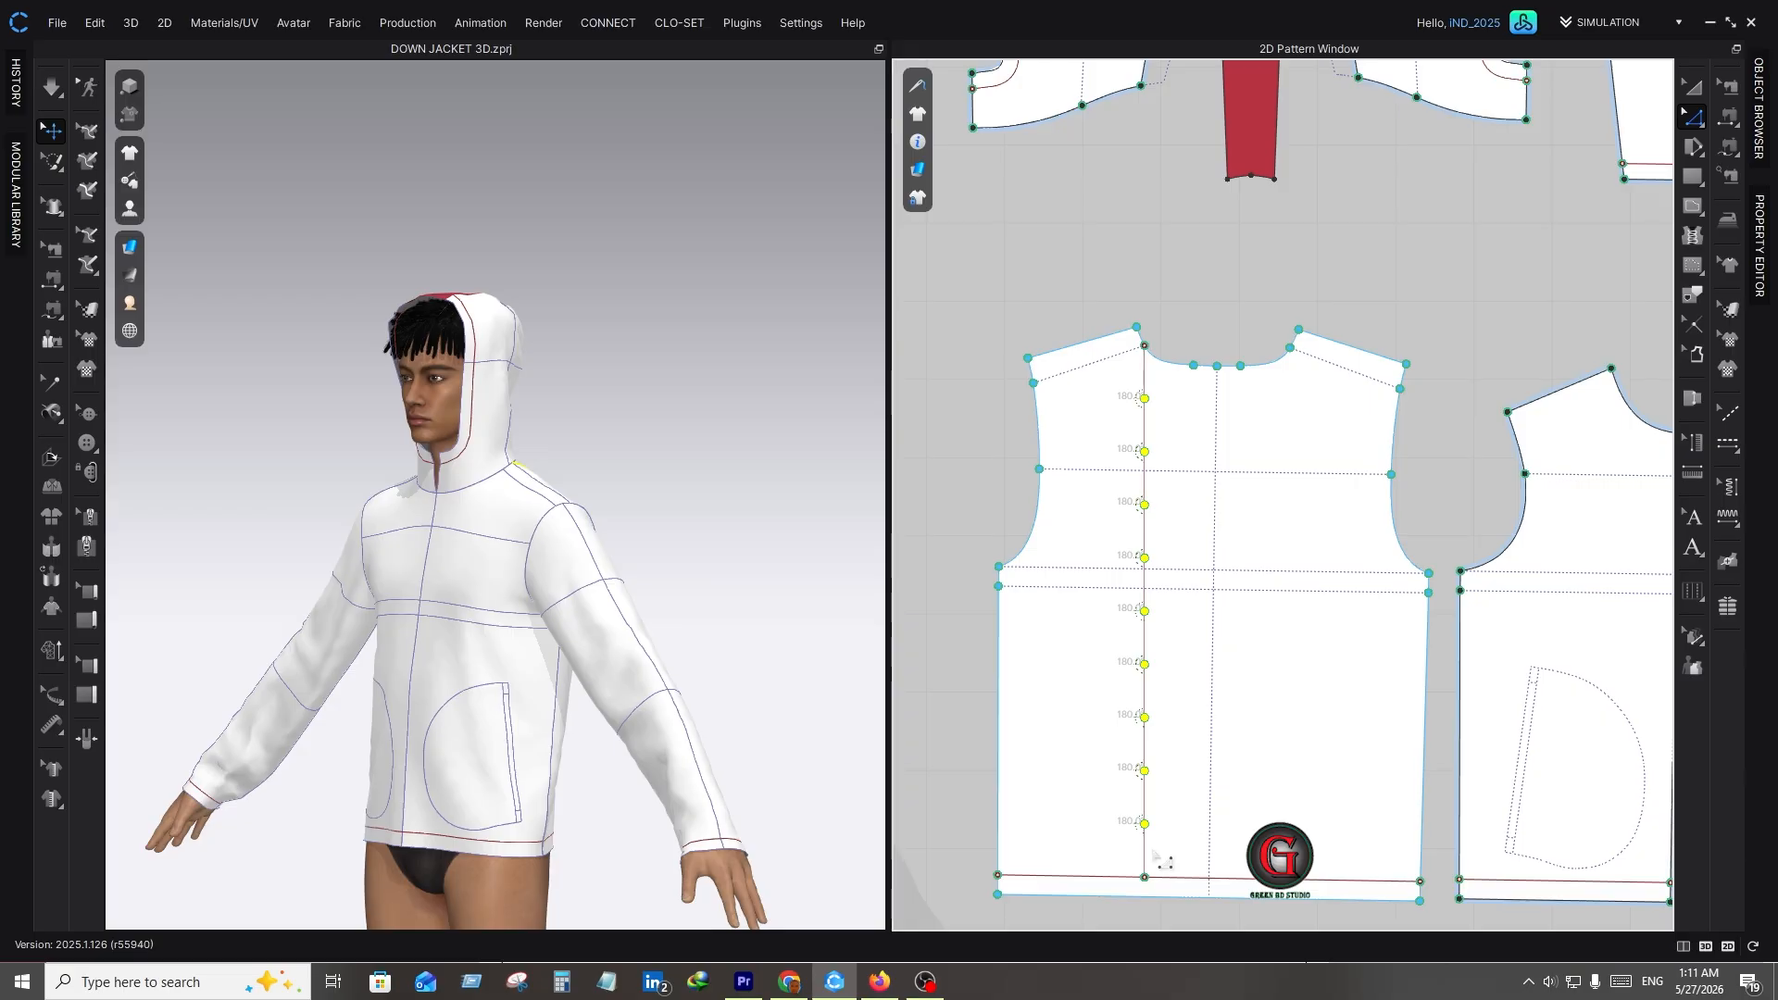
pyautogui.click(1148, 853)
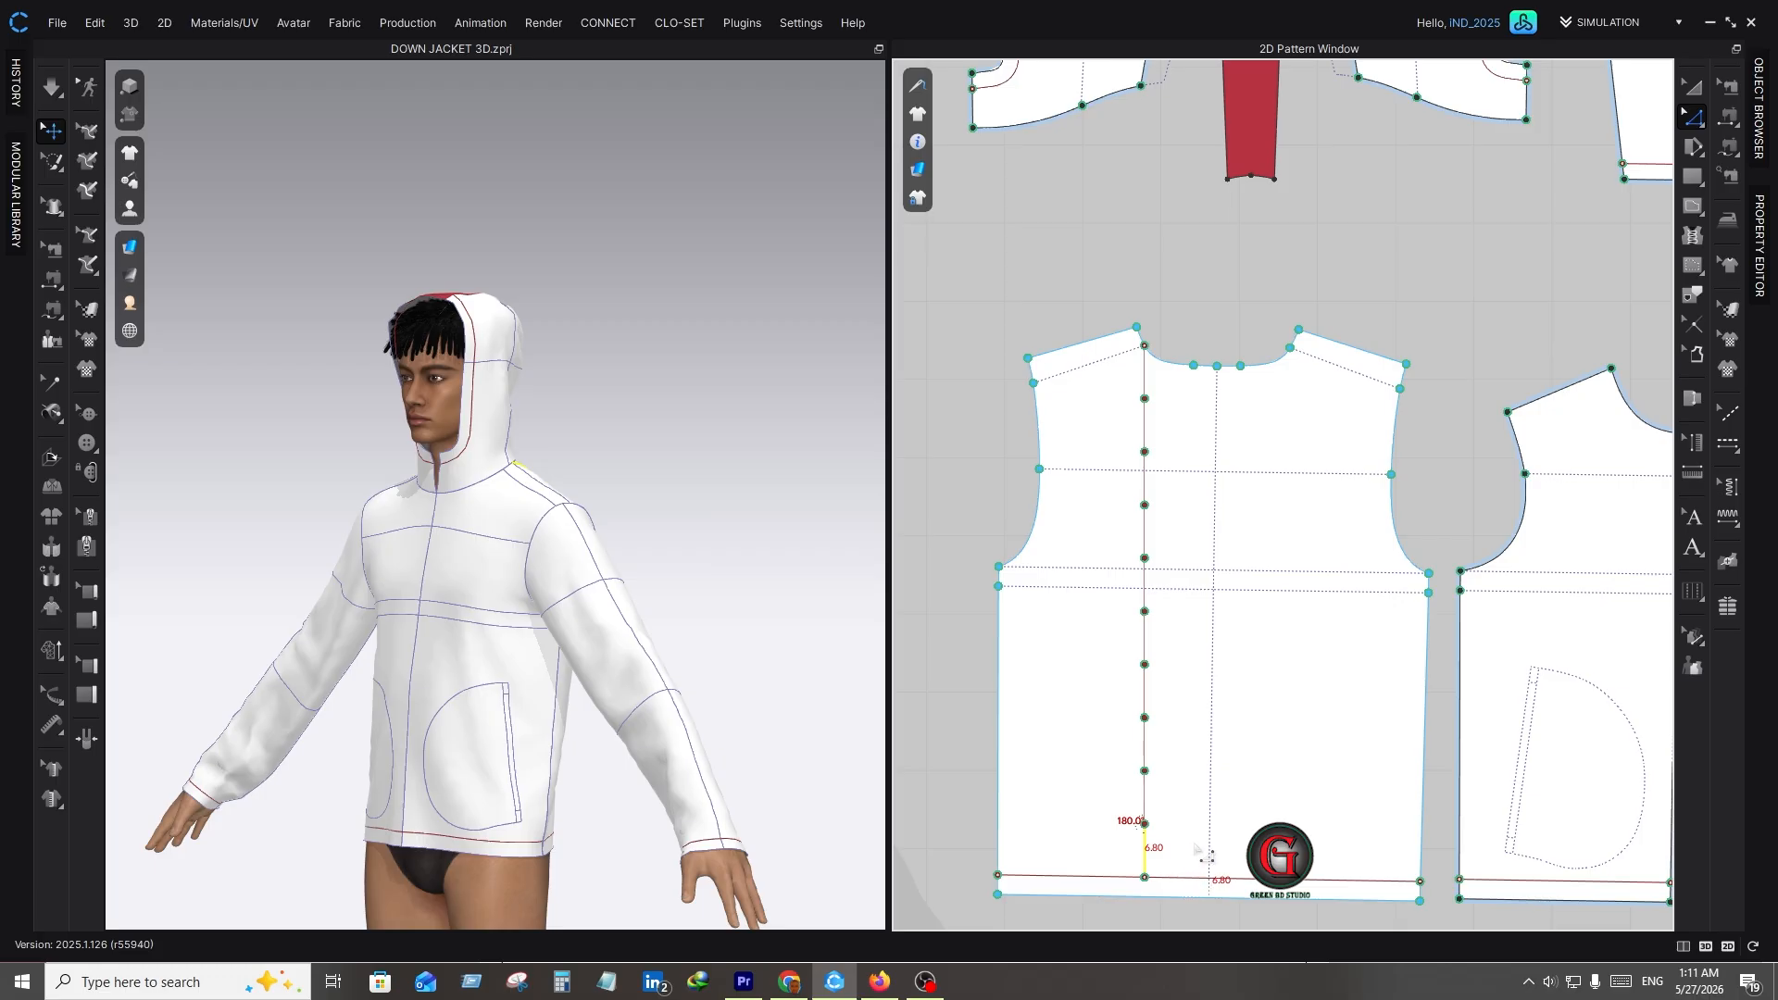
pyautogui.hotkey('ctrl', 'z')
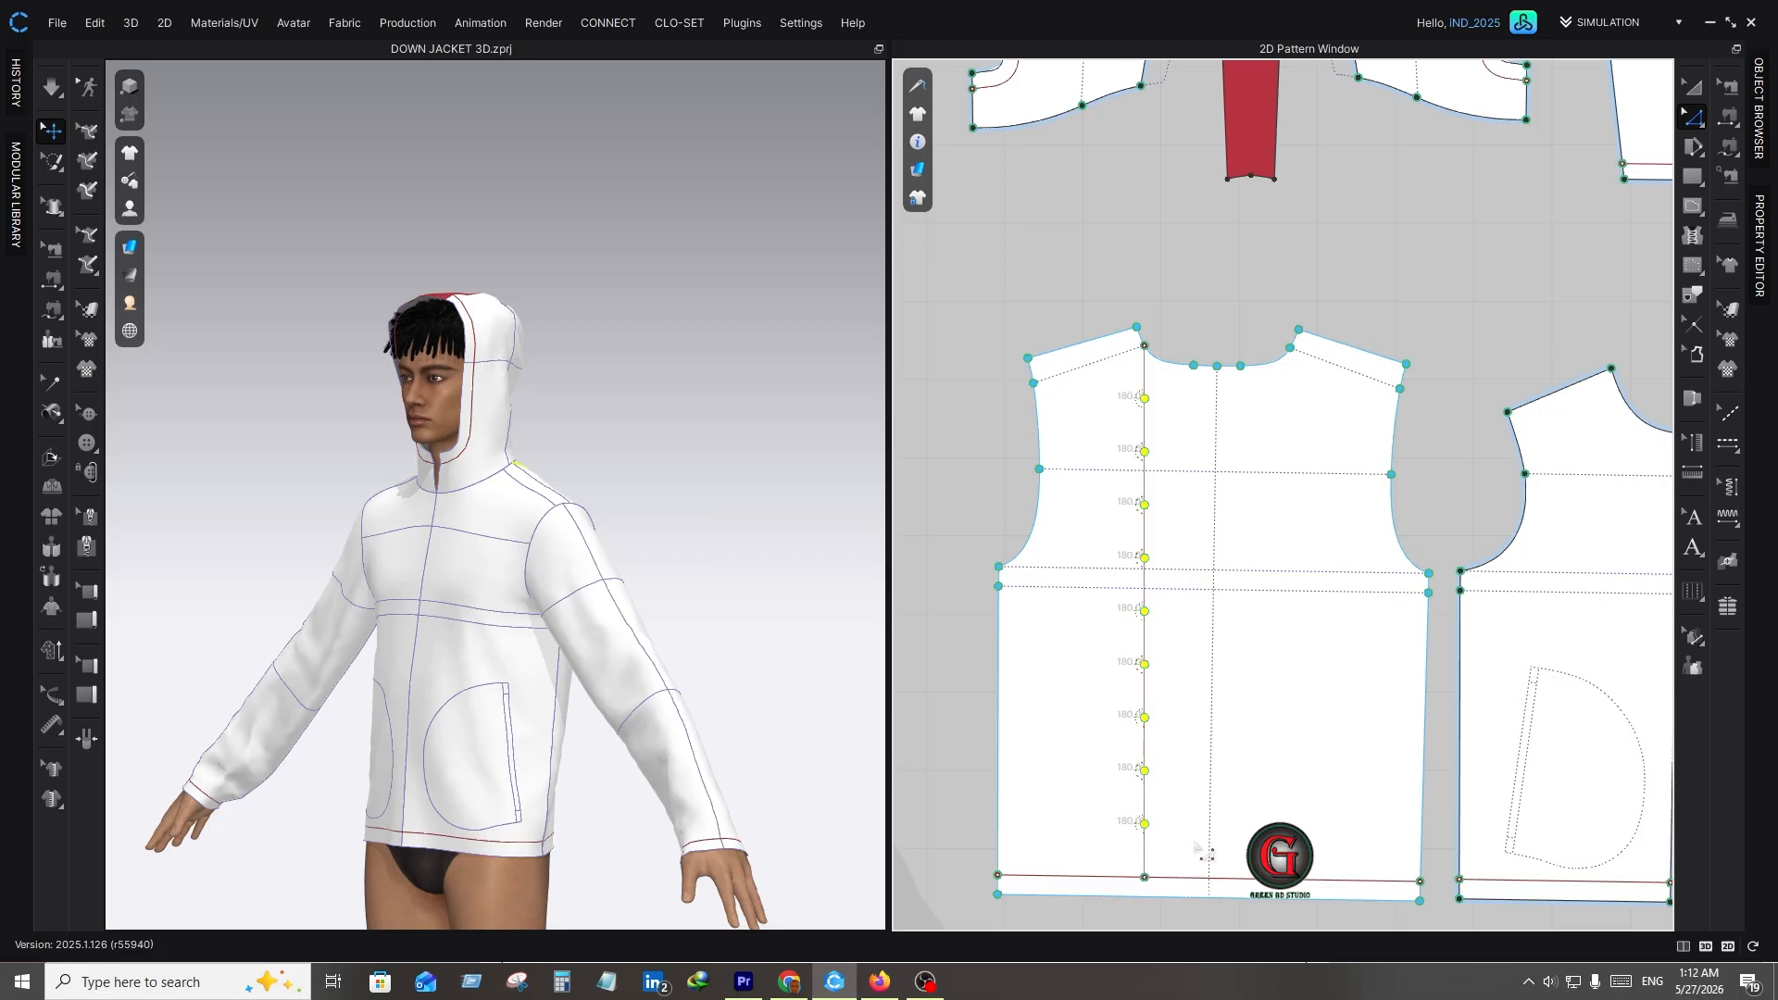
pyautogui.hotkey('ctrl', 'z')
pyautogui.hotkey('ctrl', 'z')
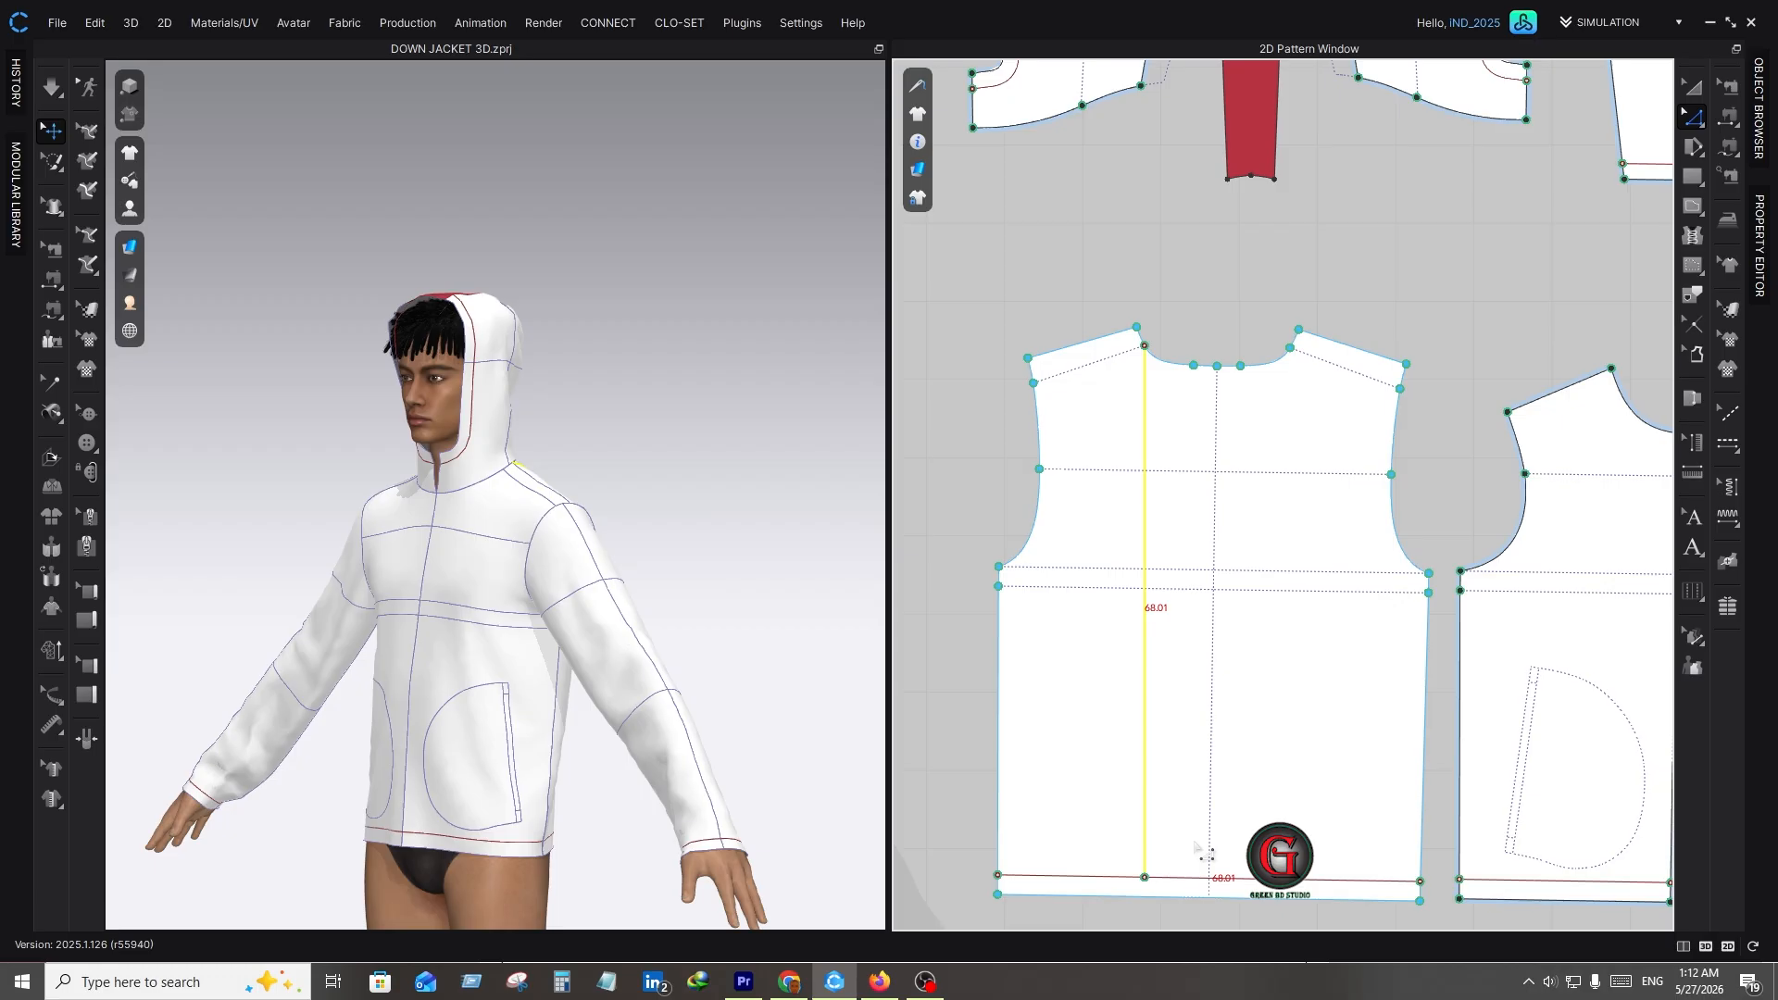
pyautogui.hotkey('ctrl', 'z')
pyautogui.hotkey('ctrl', 'z')
pyautogui.hotkey('ctrl', 'z')
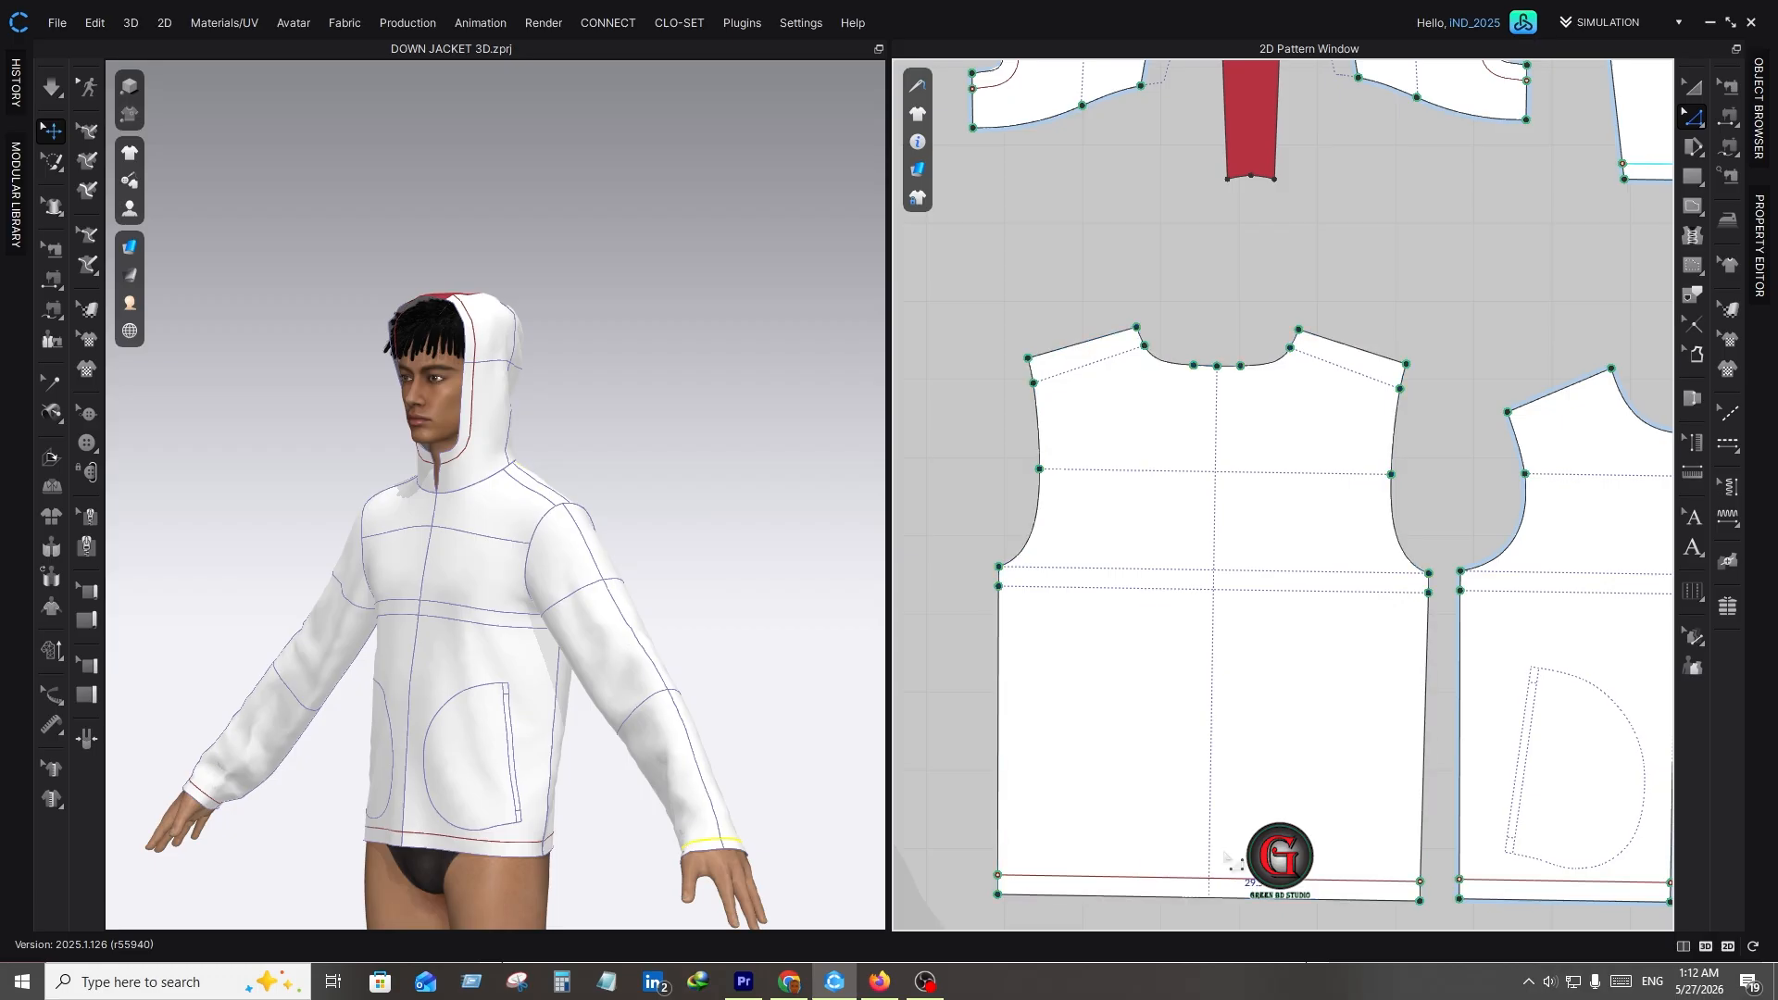
# - Try to offset the back body's internal hem line as 9 internal lines at 6.80 cm, extended to the pattern outline
pyautogui.rightClick(1200, 883)
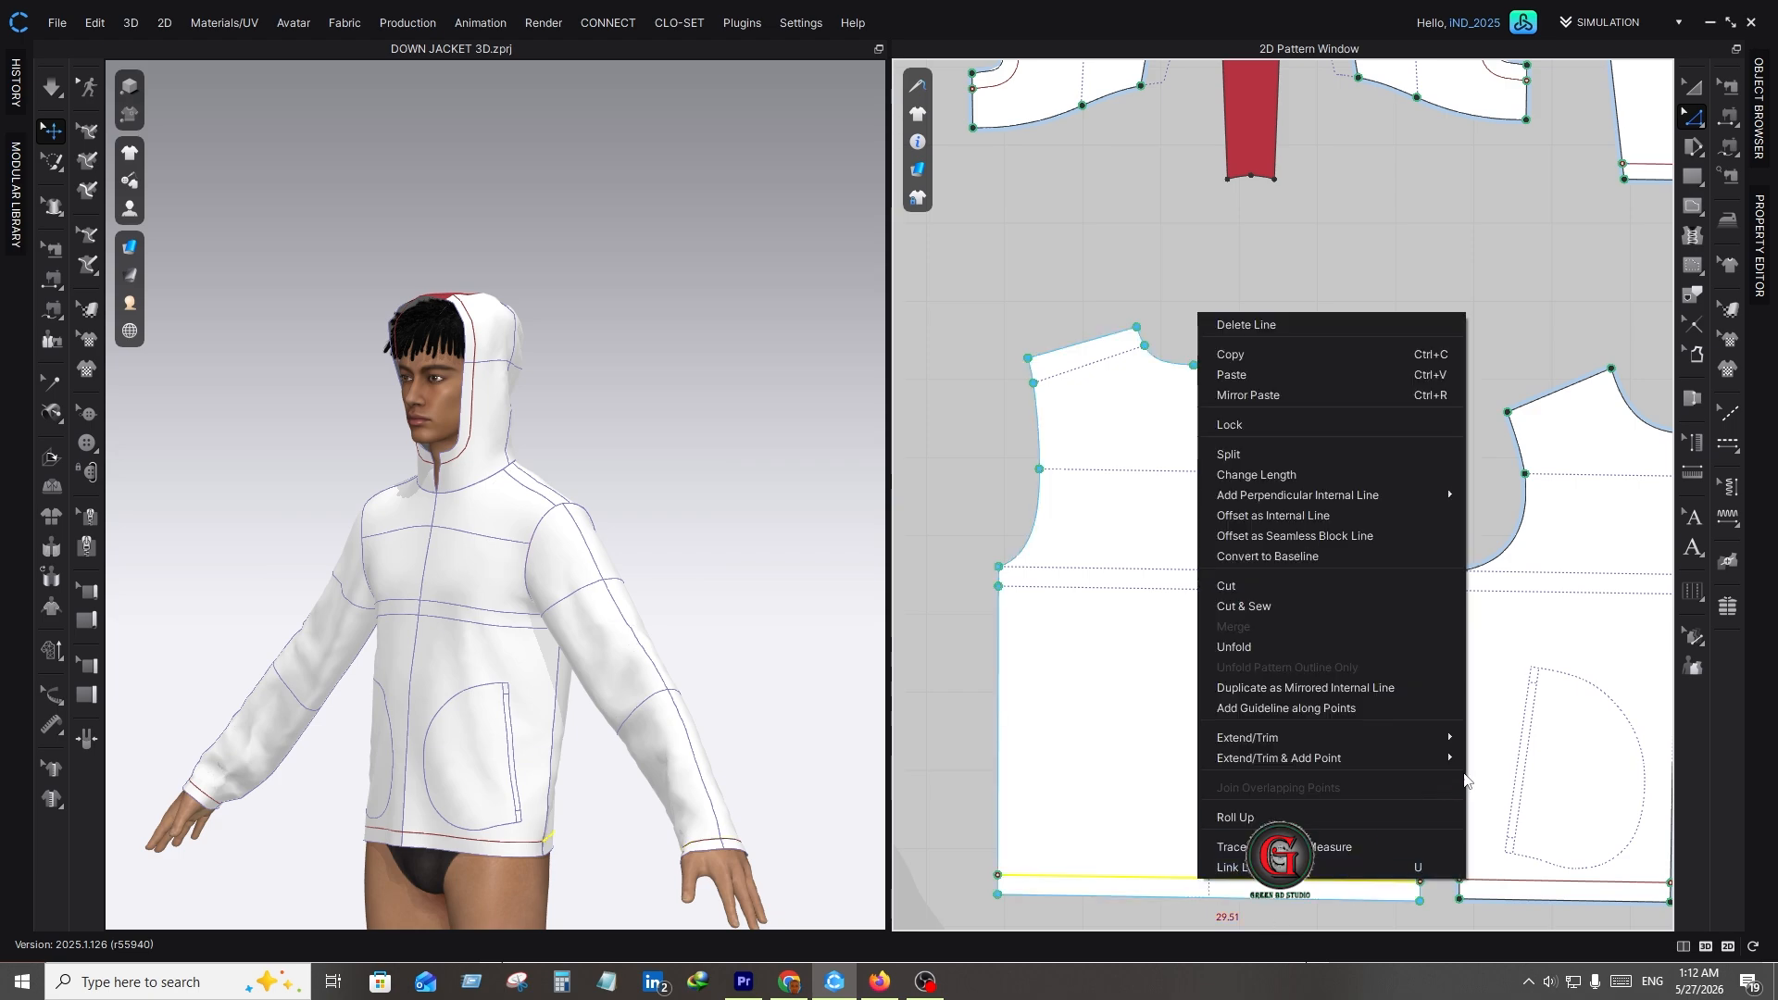
pyautogui.rightClick(1488, 703)
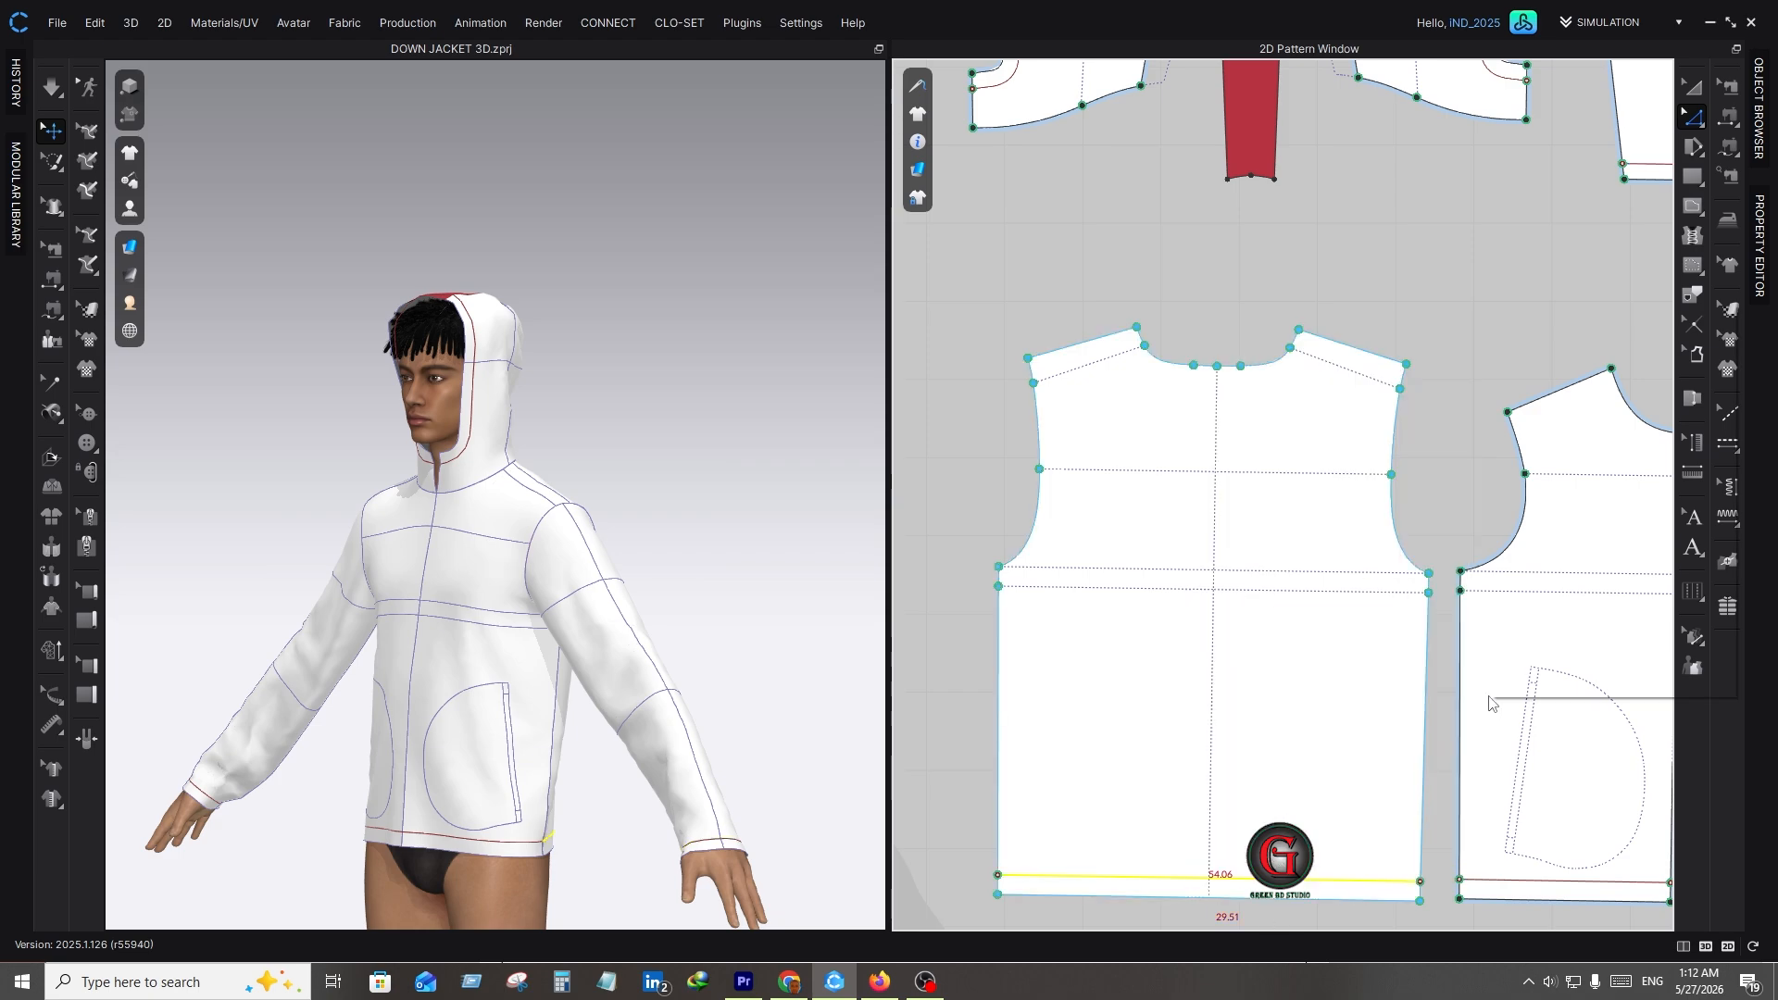
pyautogui.click(1232, 887)
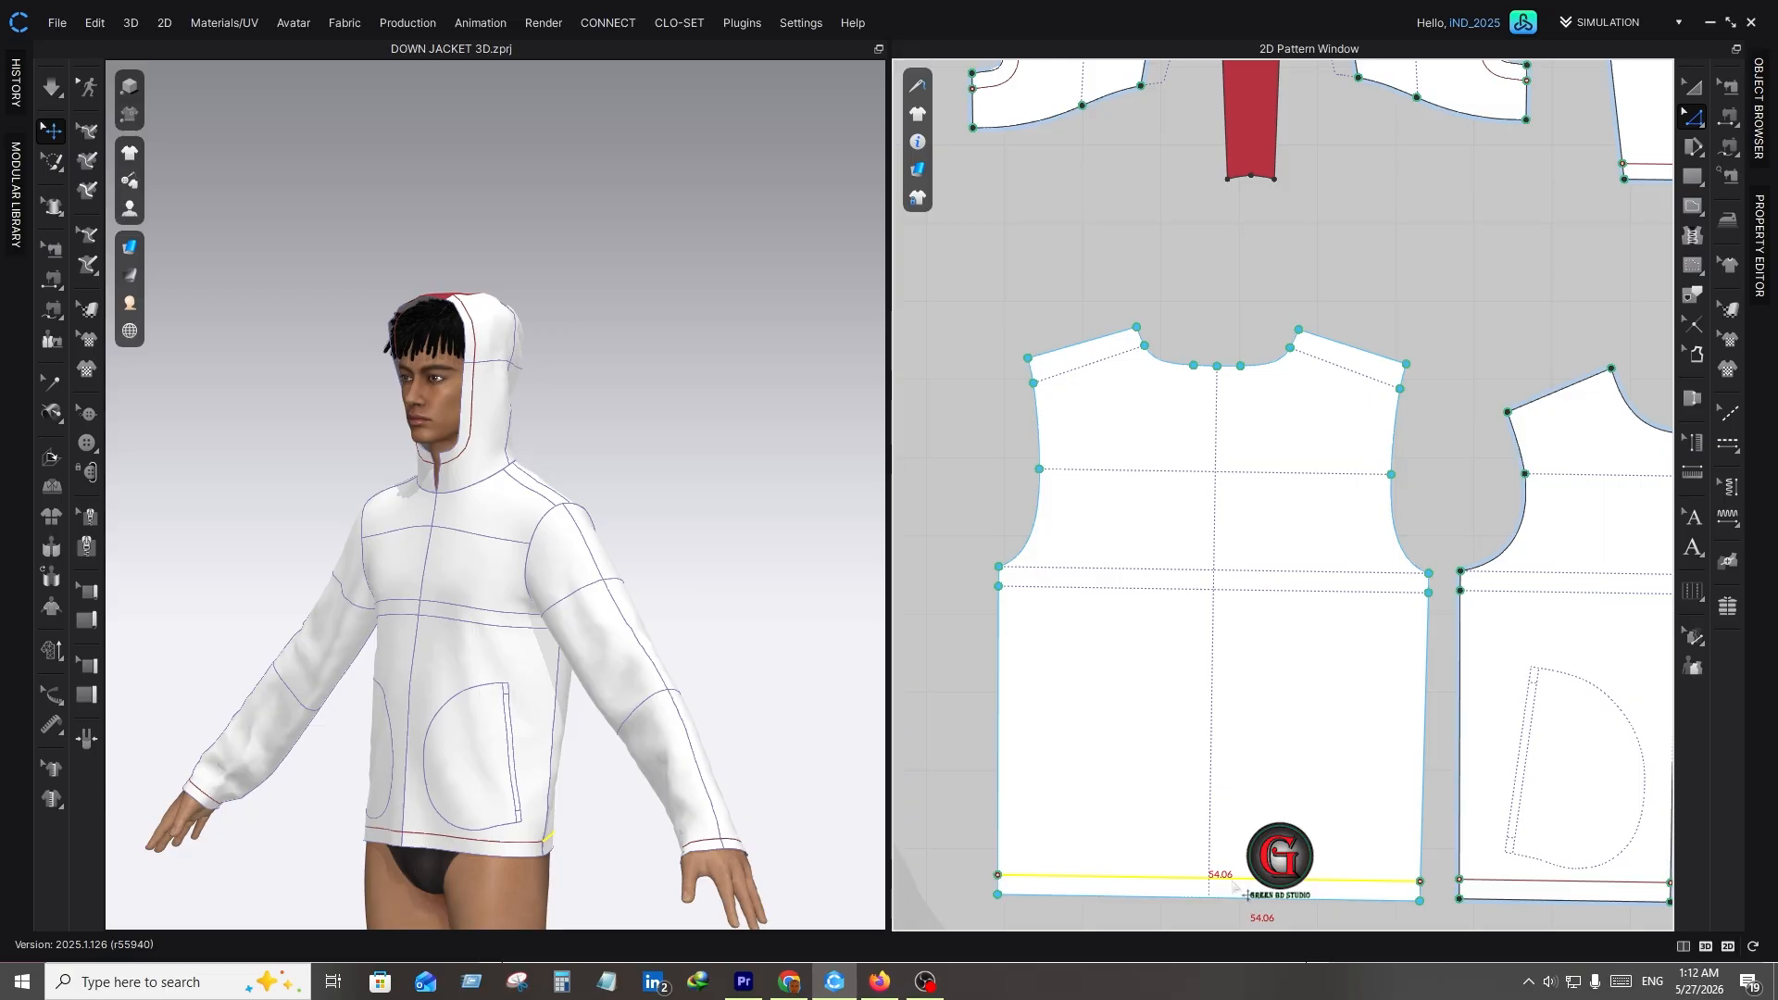
pyautogui.rightClick(1232, 888)
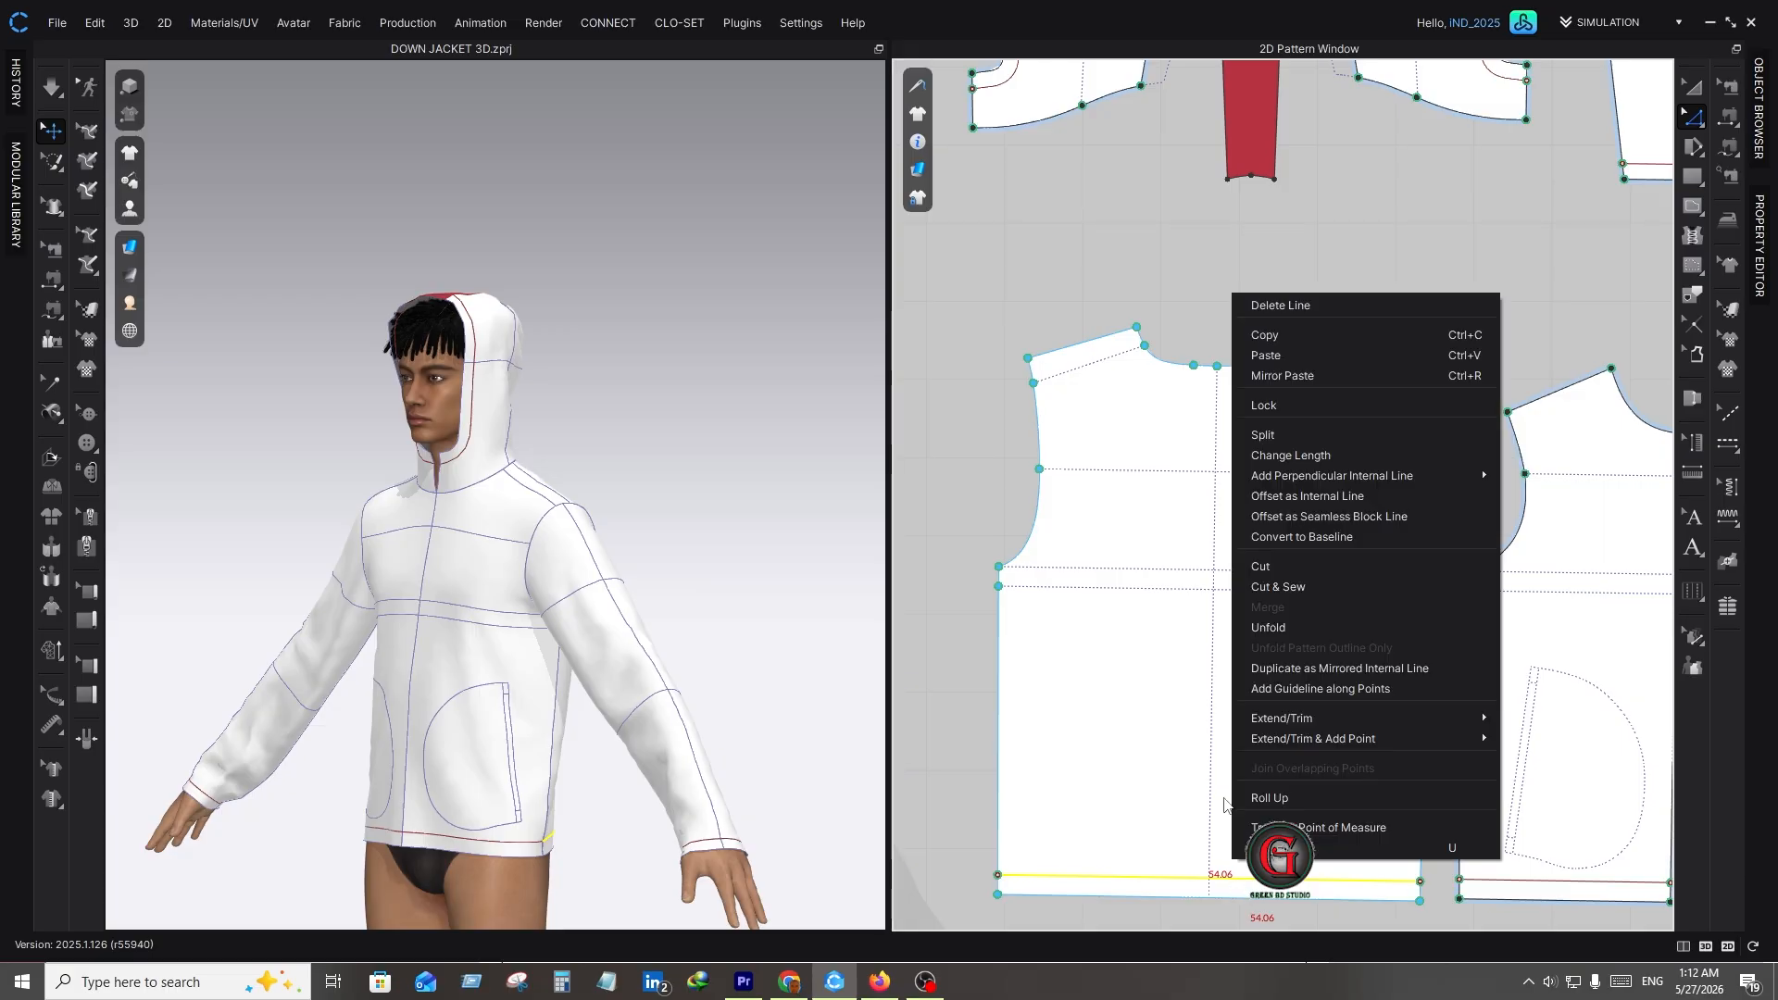
pyautogui.click(1309, 497)
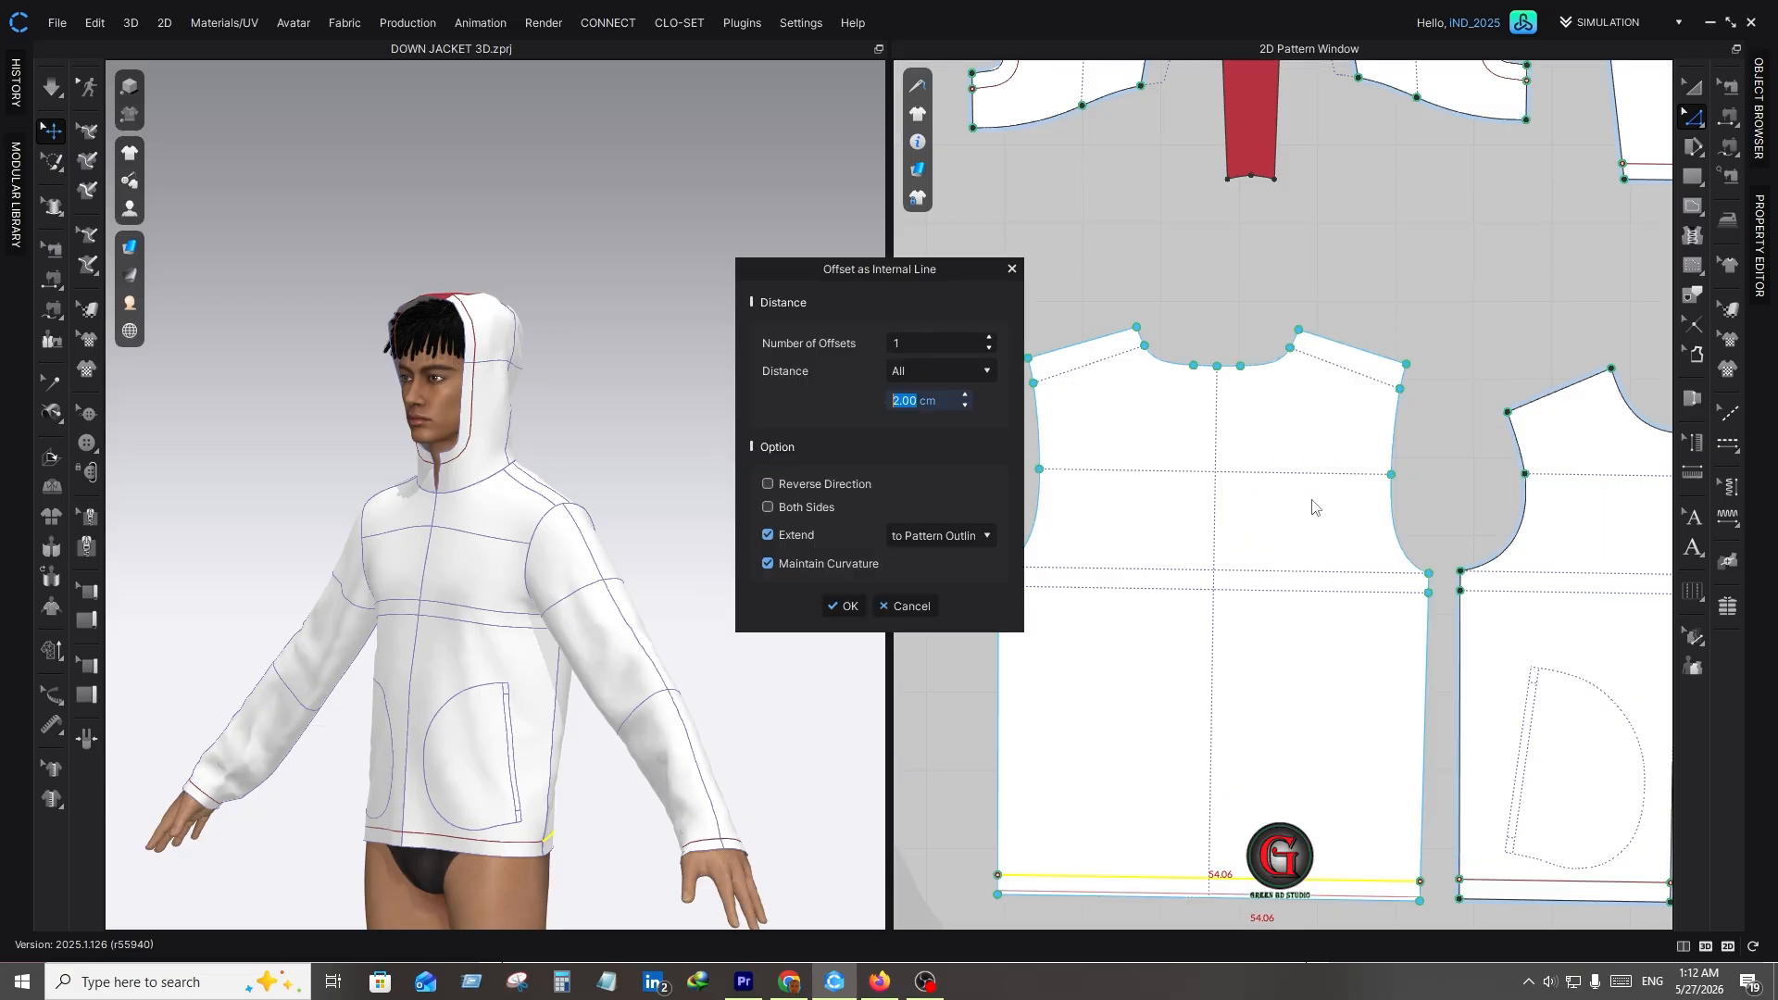
pyautogui.write('6.8')
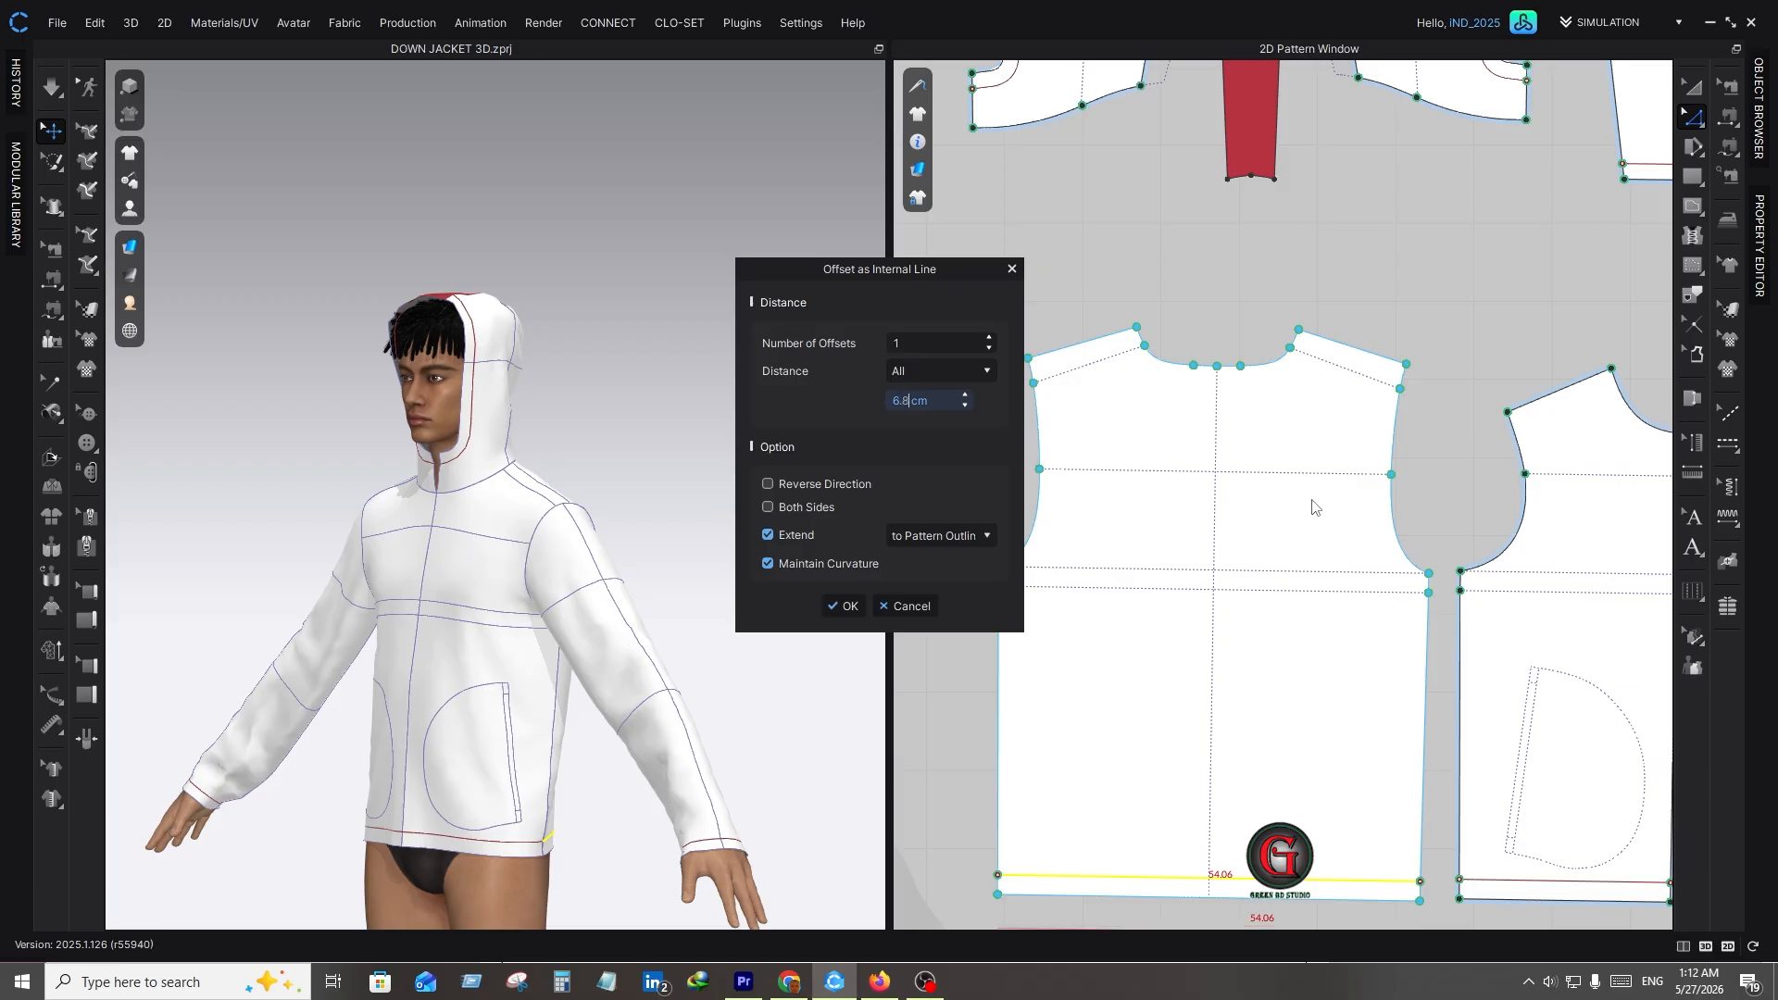
pyautogui.write('0')
pyautogui.click(987, 340)
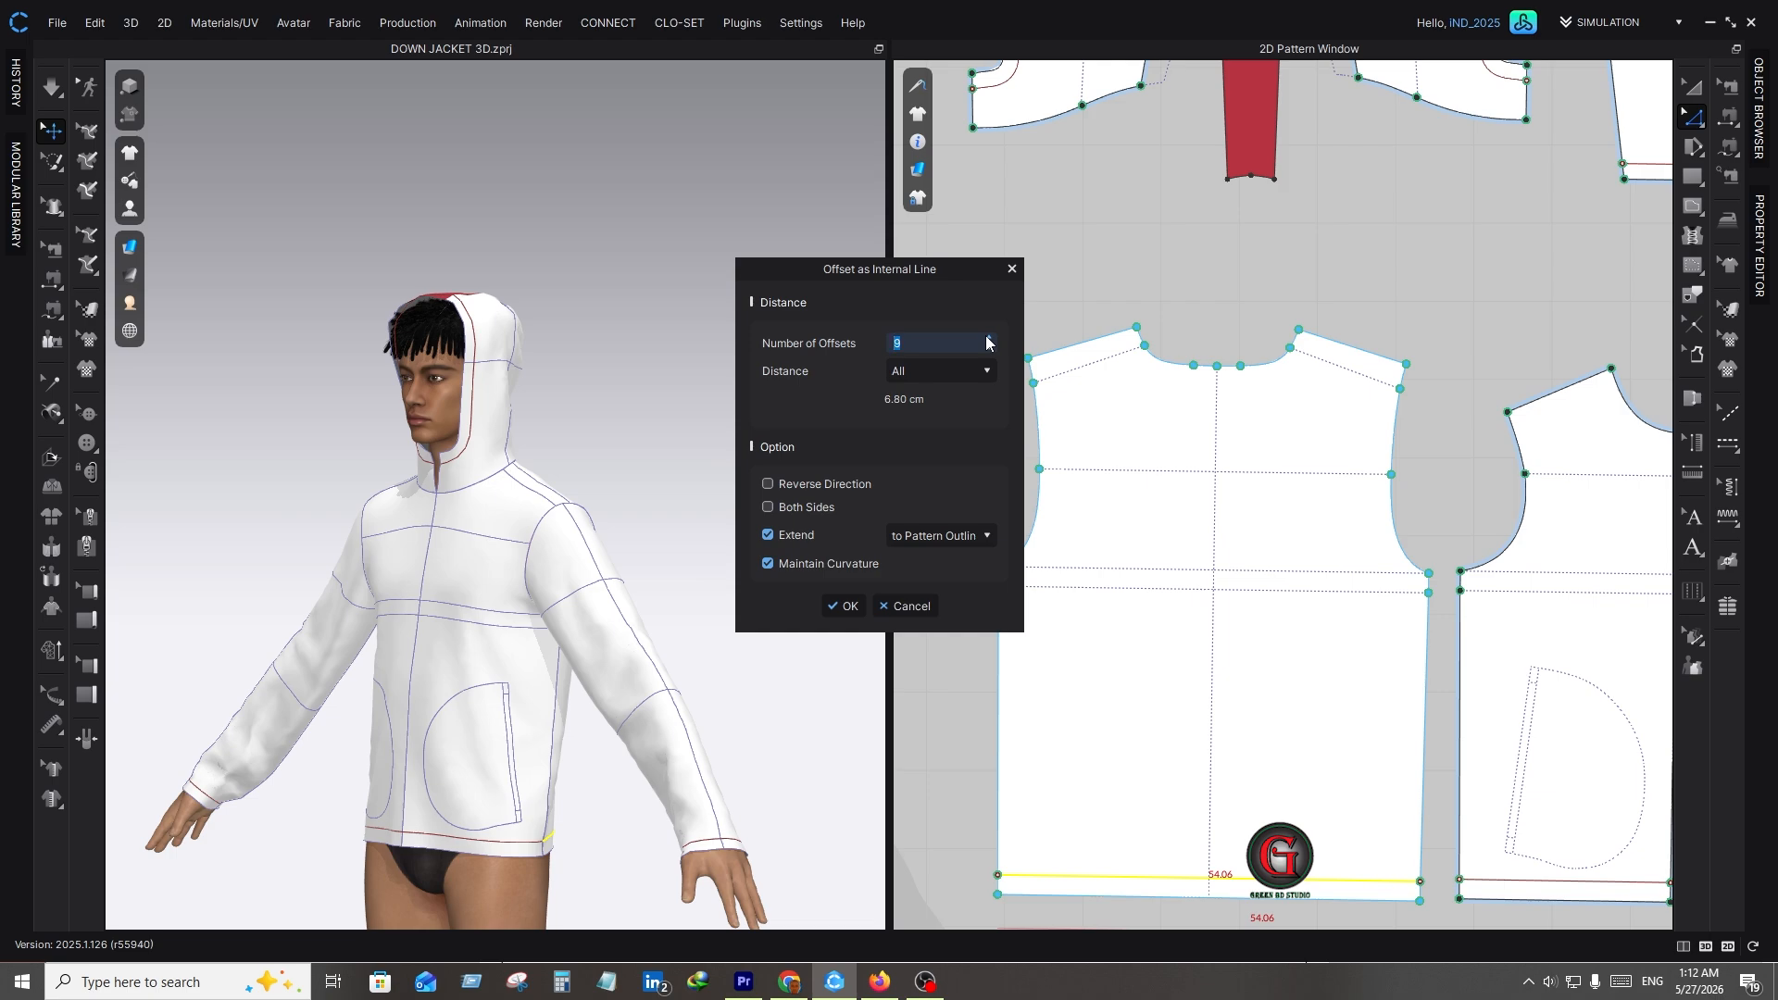
pyautogui.click(846, 606)
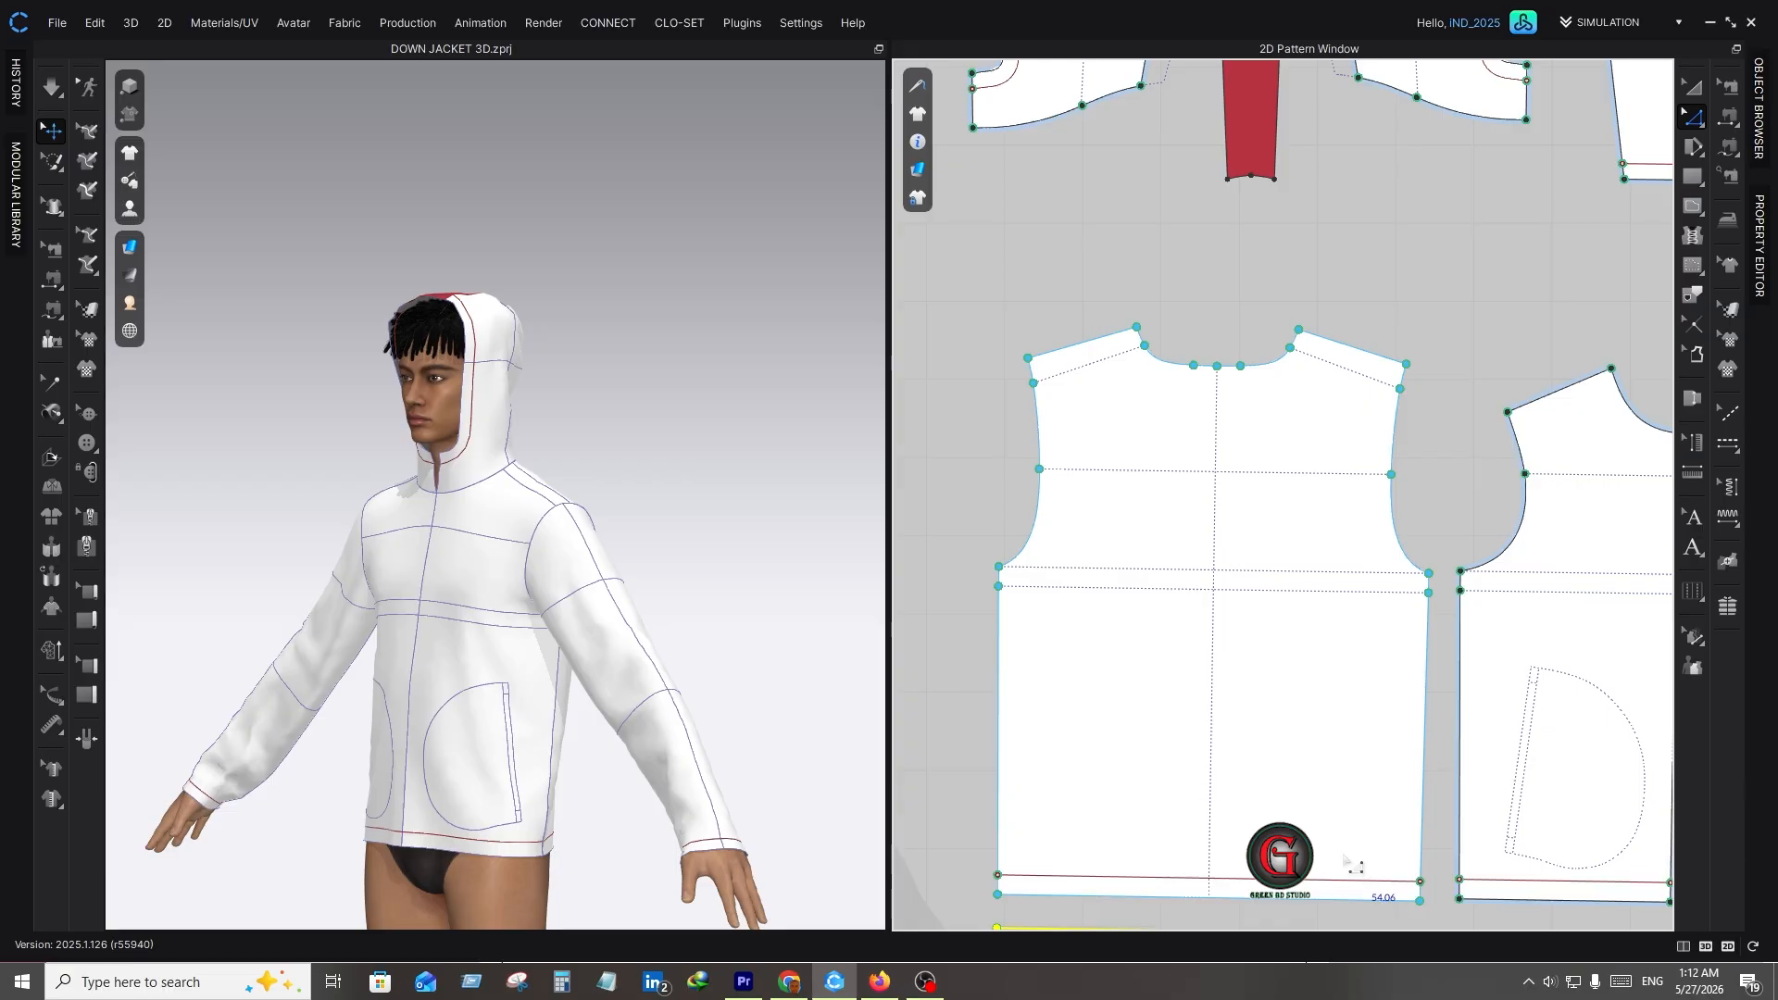
# - Inspect the offset lines placed below the back body, and undo the offset
pyautogui.scroll(-10, 1353, 866)
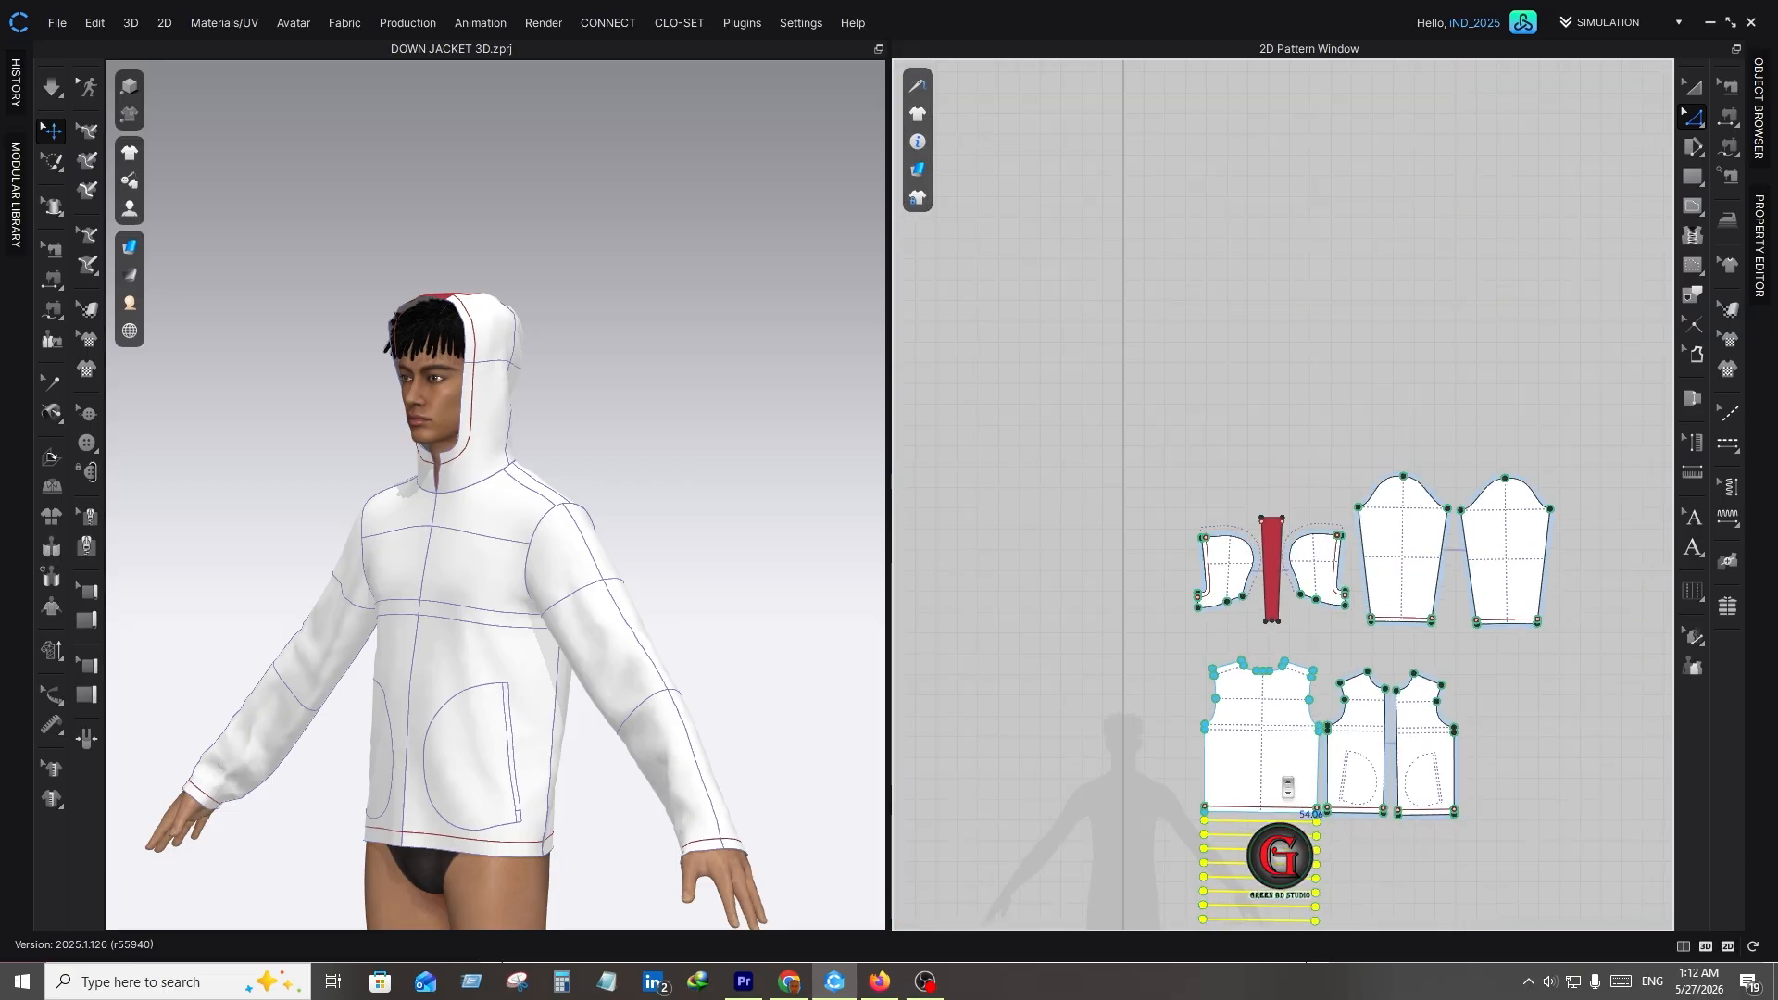
pyautogui.moveTo(1293, 871); pyautogui.dragTo(1172, 660, button='right')
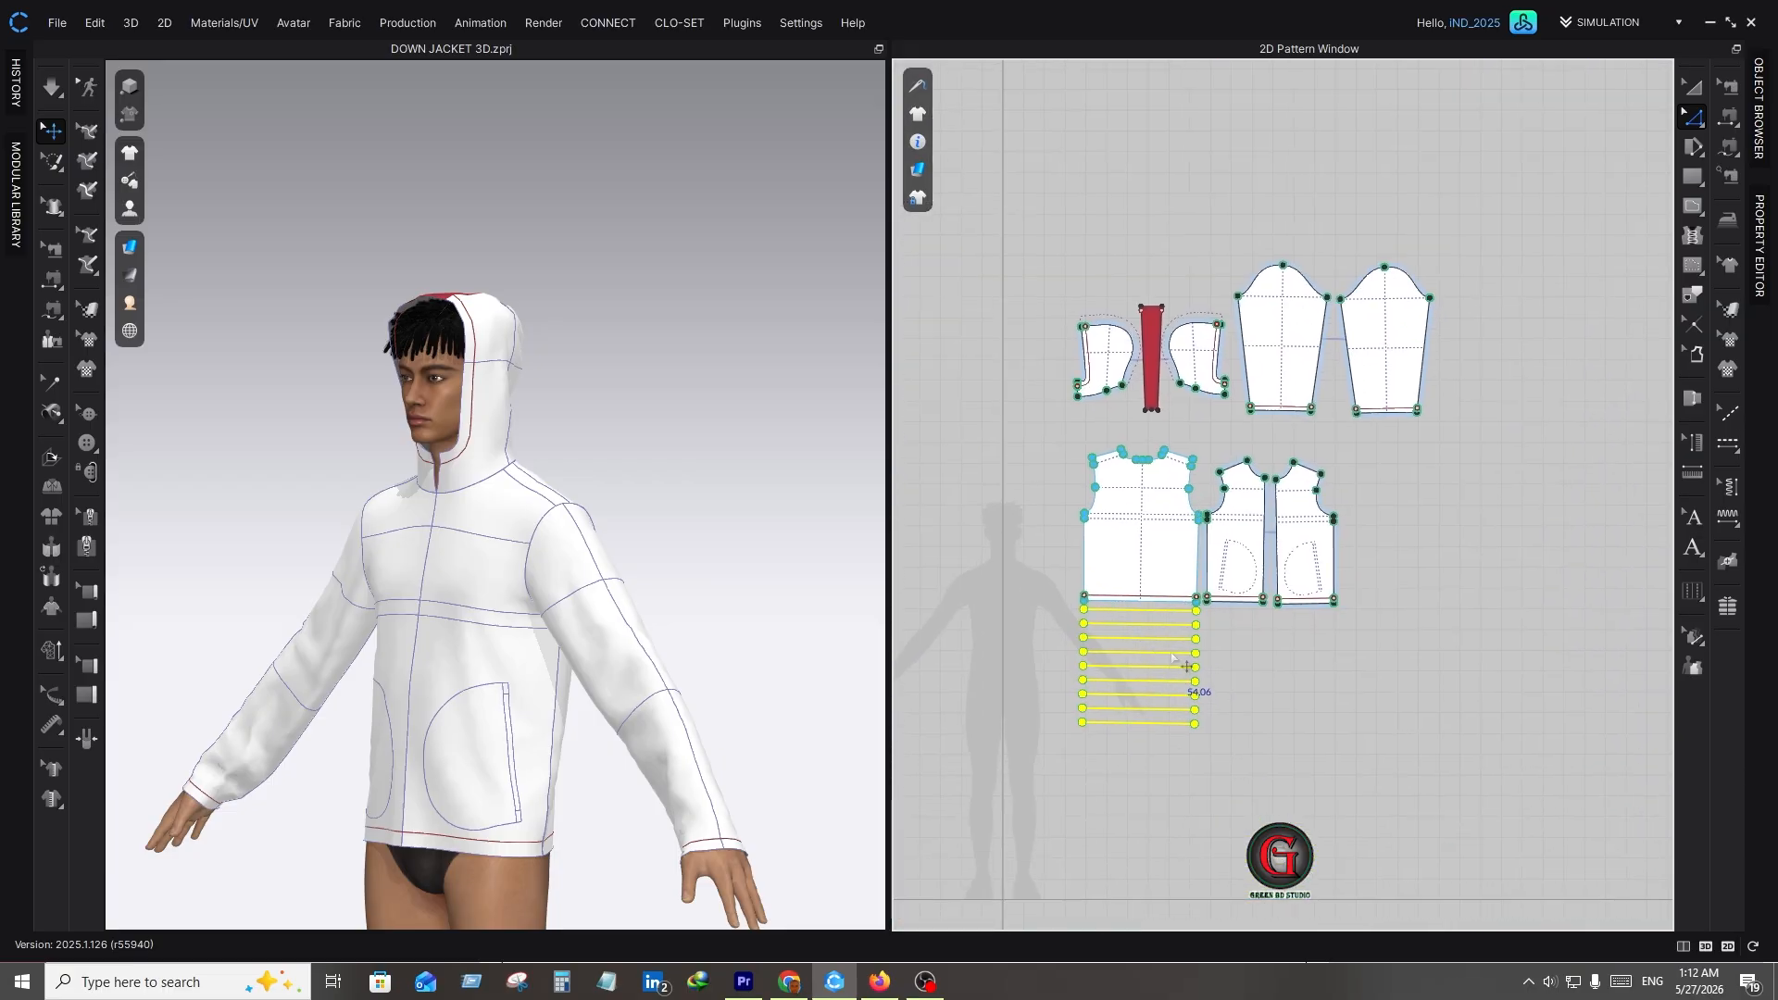
pyautogui.scroll(2, 1195, 630)
pyautogui.scroll(2, 1101, 640)
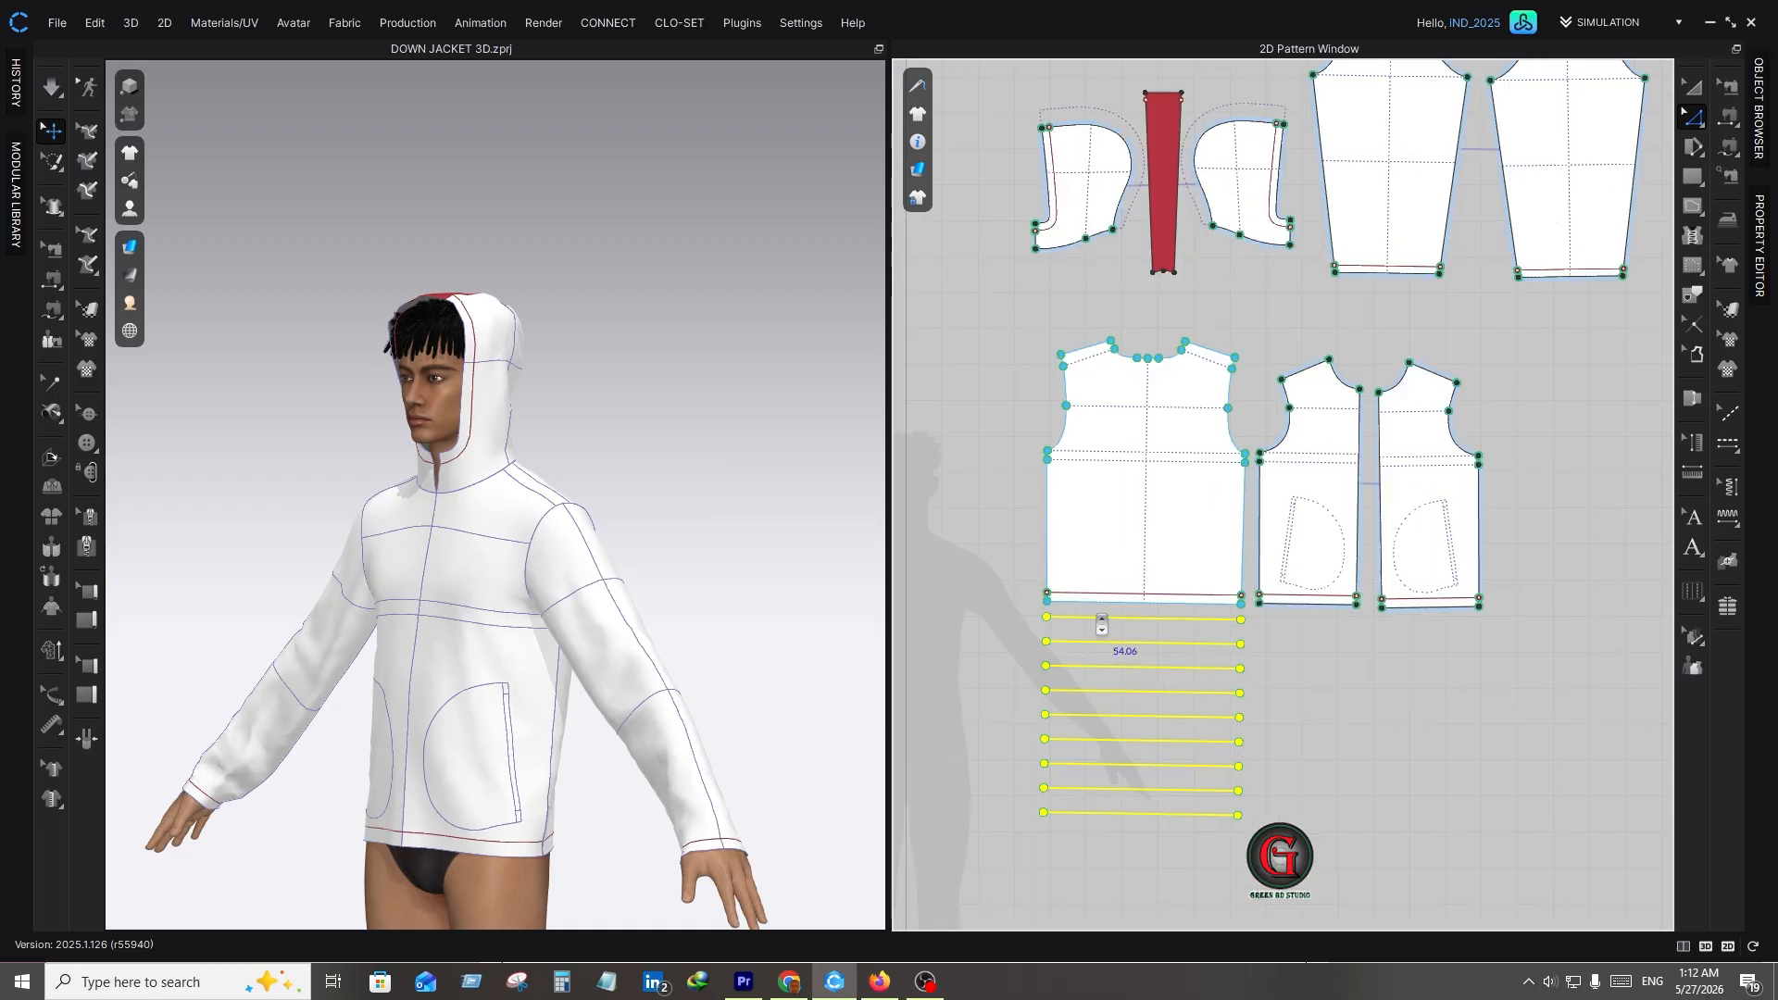
pyautogui.scroll(1, 1102, 623)
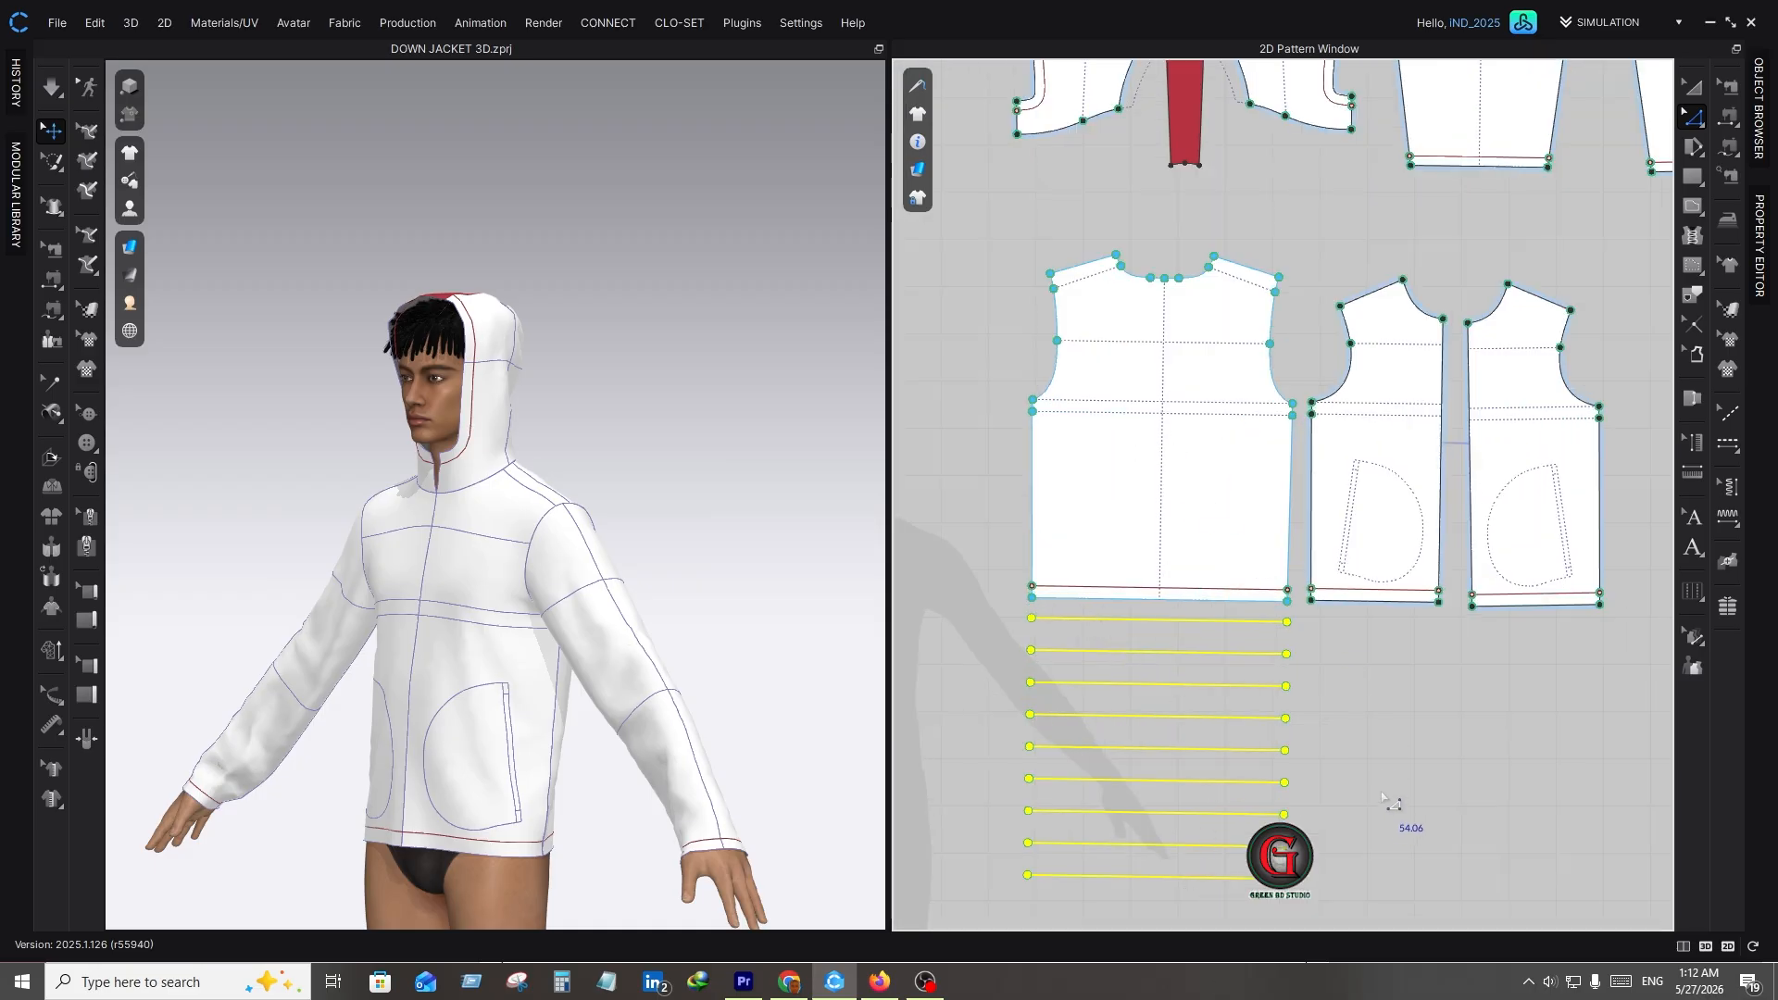
pyautogui.hotkey('ctrl', 'z')
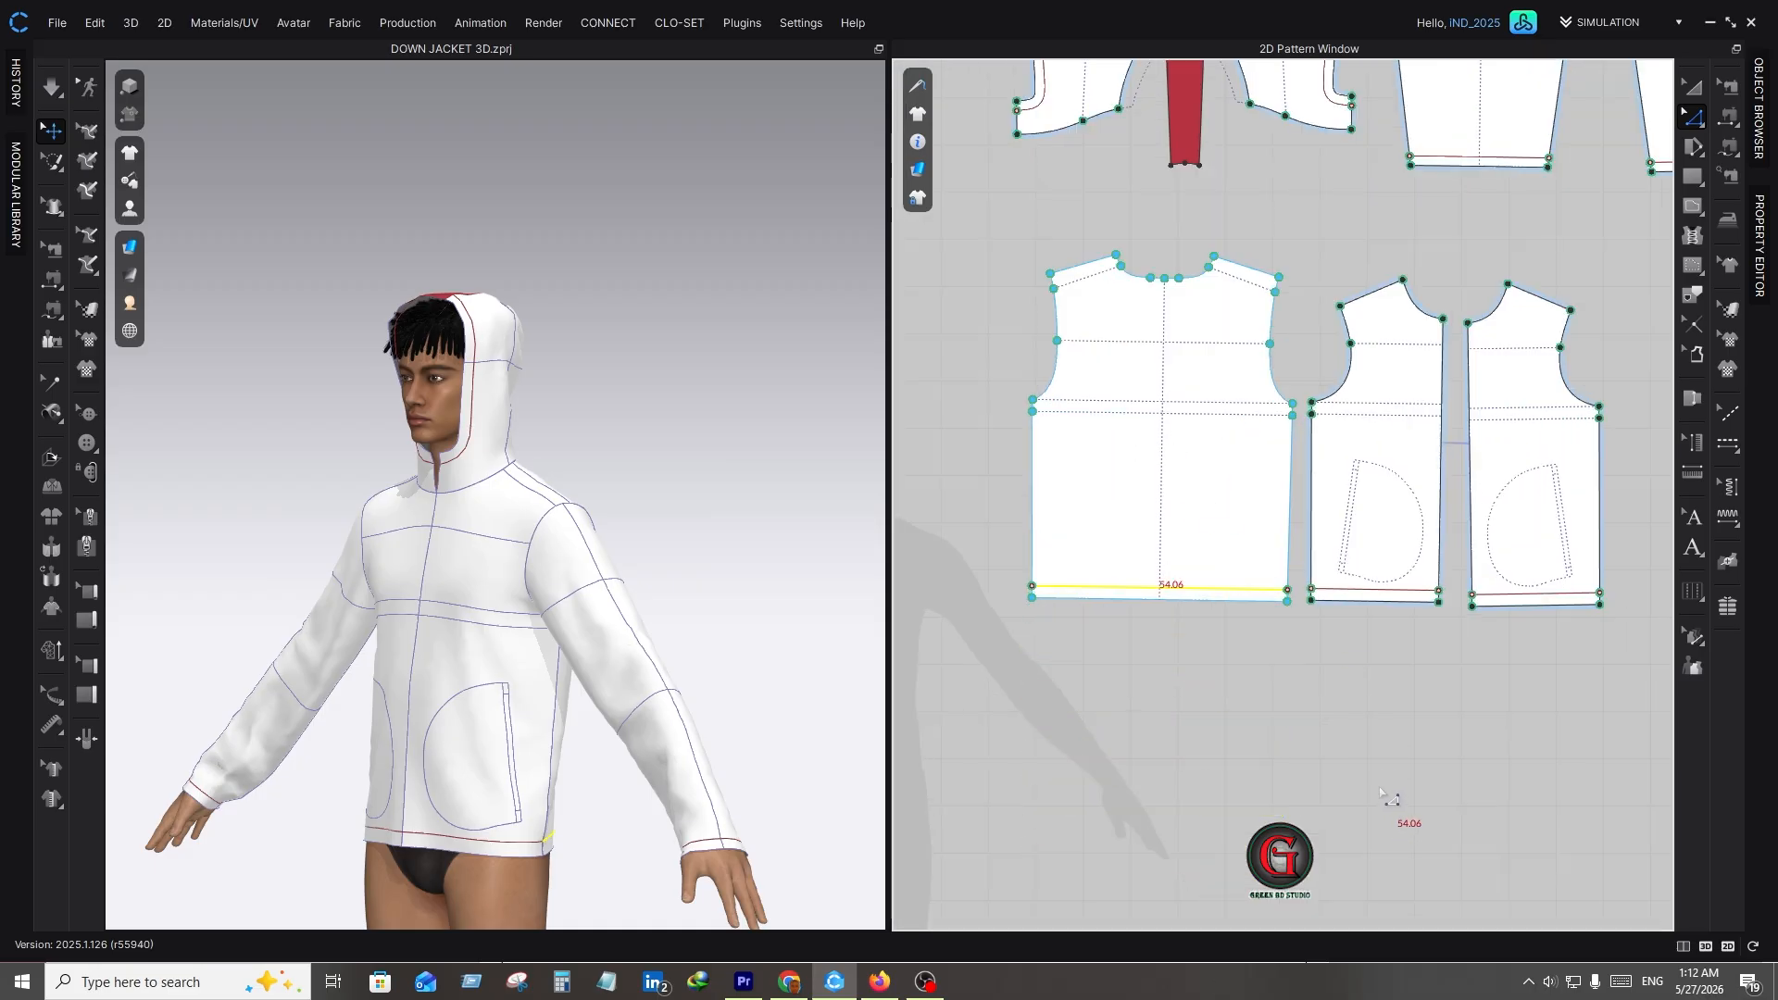
# - Offset the back body's internal hem line upward as 9 internal lines at 6.80 cm, using the reversed direction
pyautogui.rightClick(1214, 594)
pyautogui.click(1269, 226)
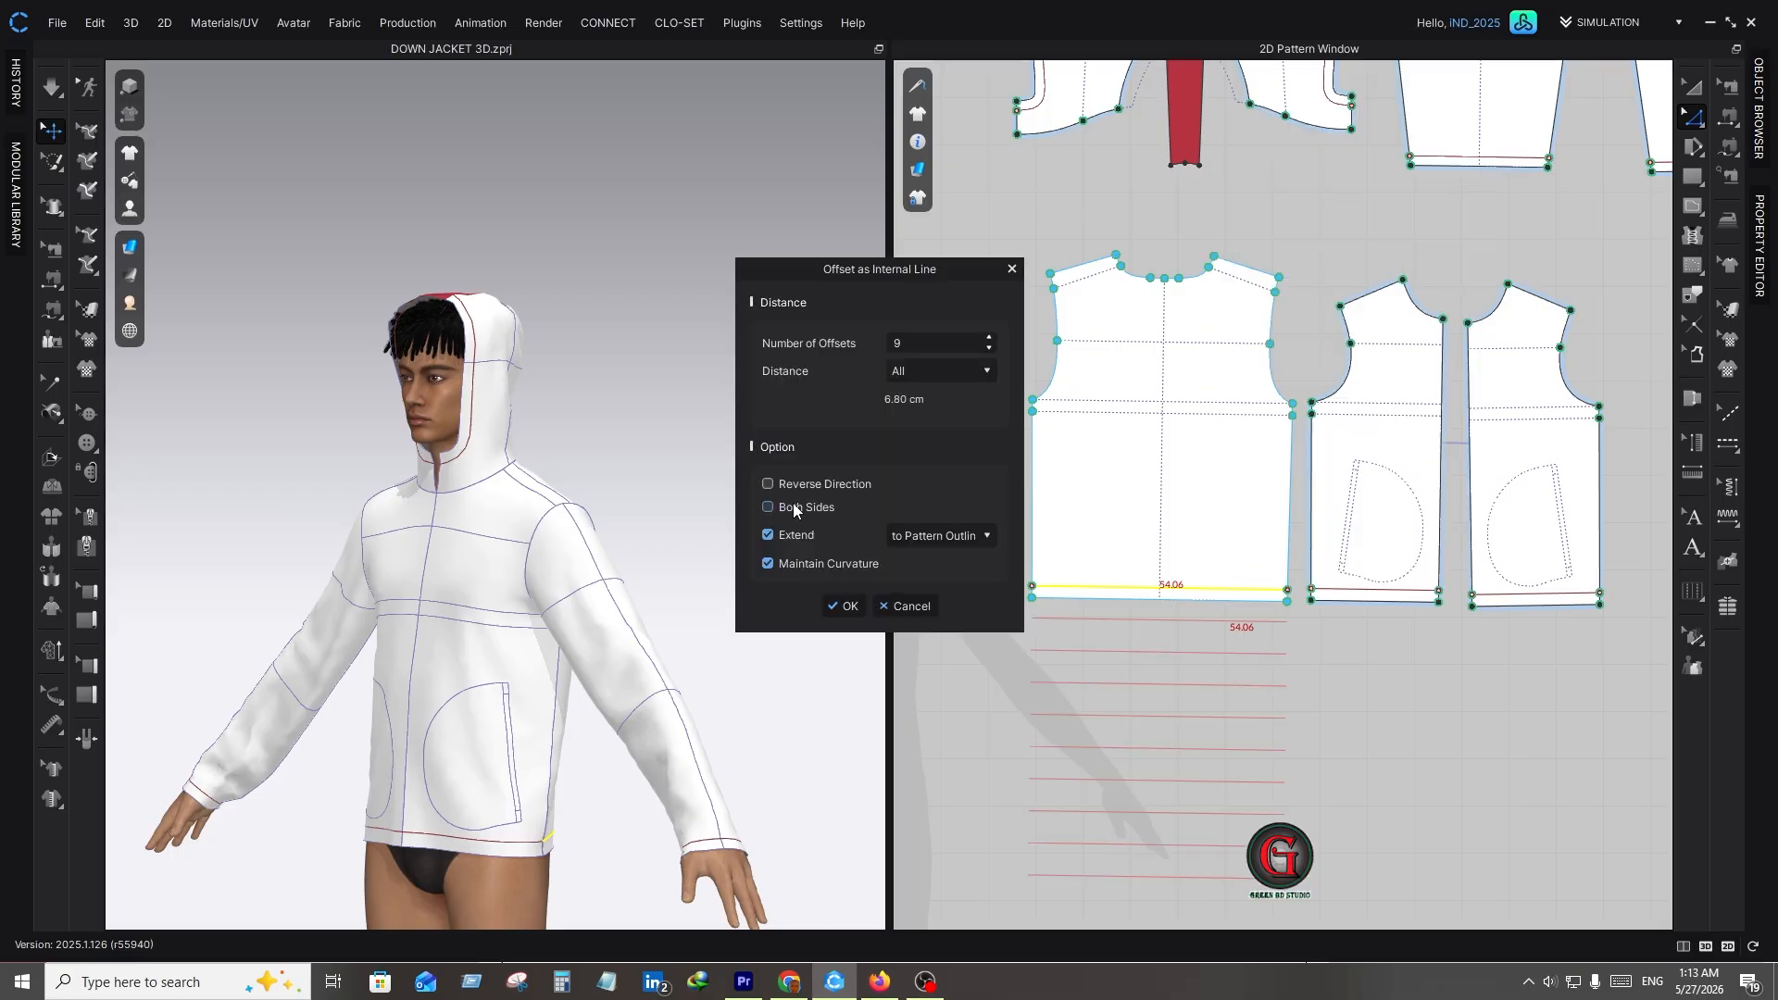
pyautogui.click(768, 484)
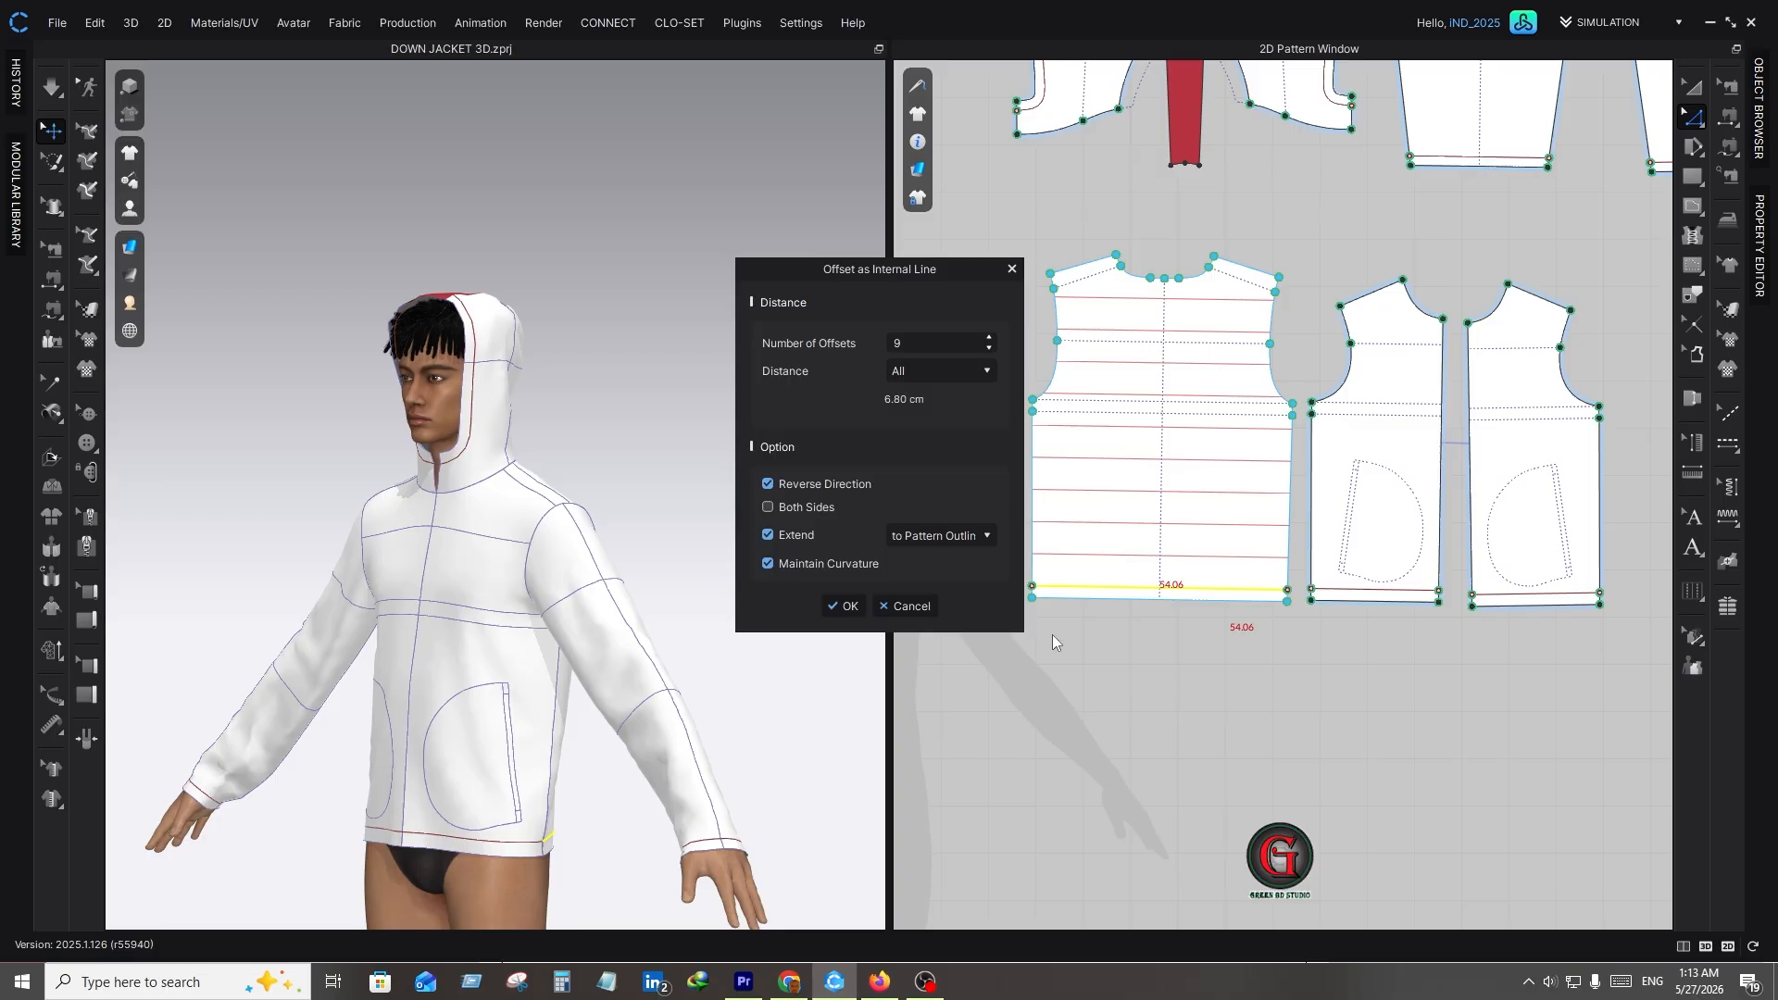
pyautogui.click(842, 606)
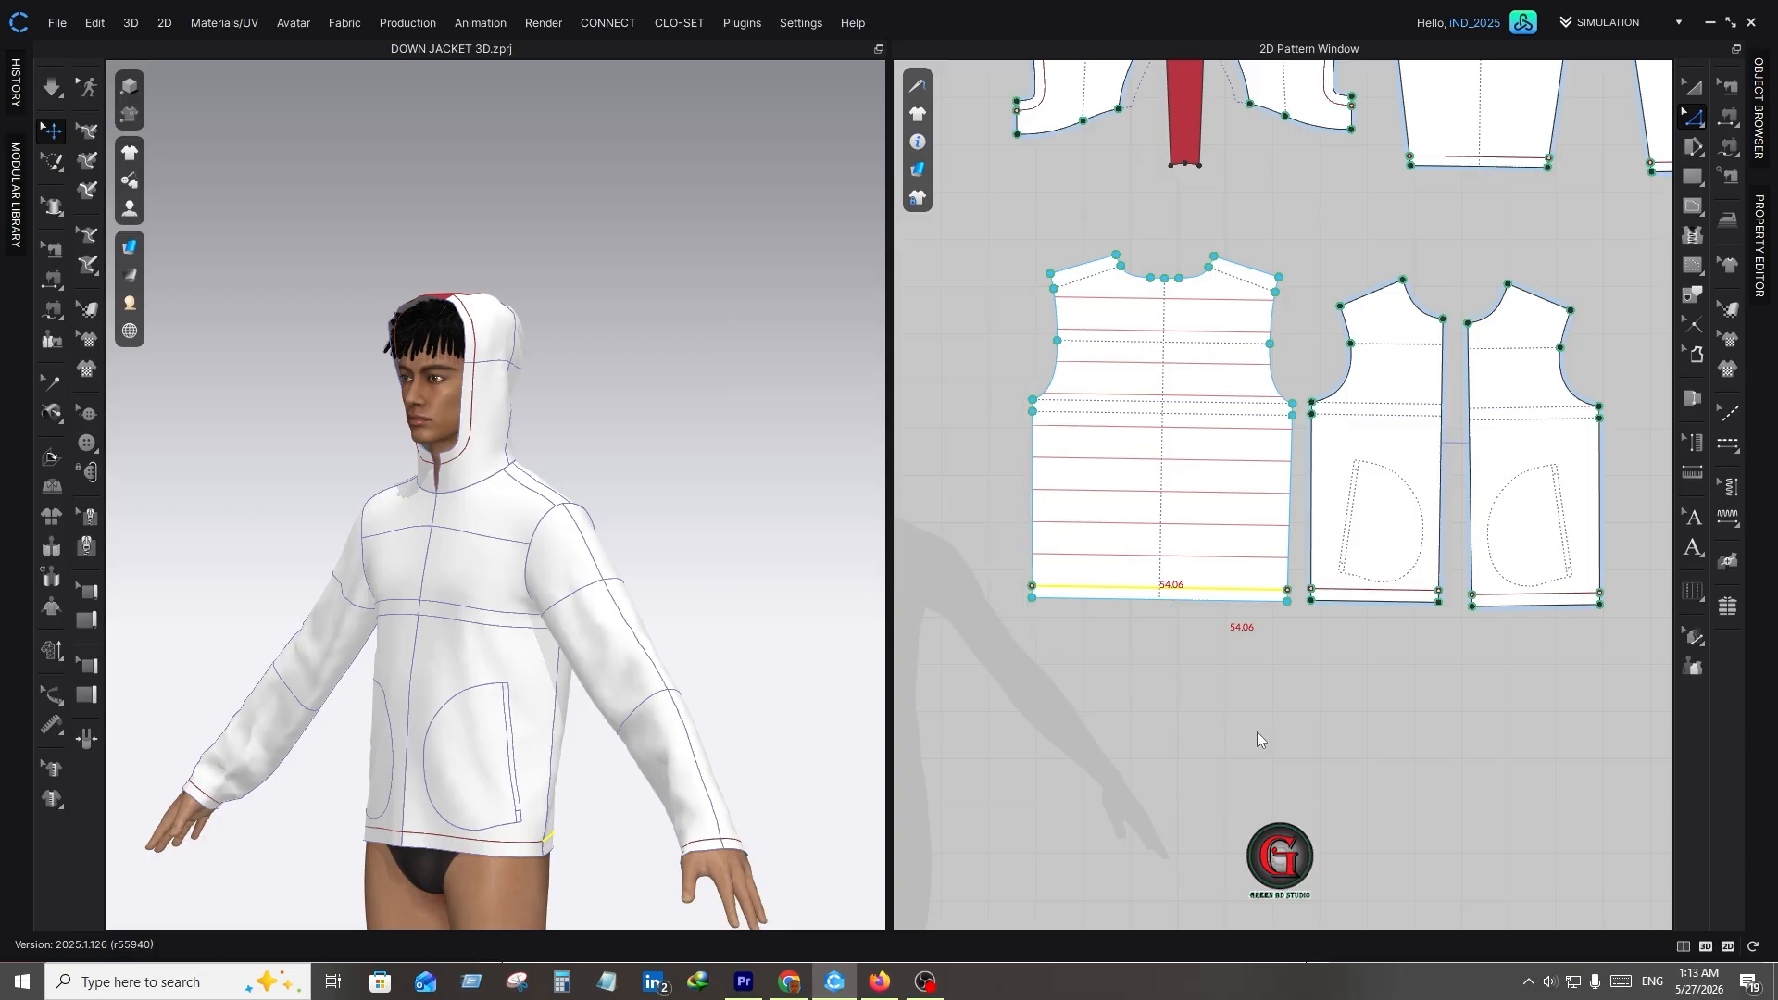
# - Offset the front panels' linked internal hem lines upward as 9 internal lines at 6.80 cm, without reversing the direction
pyautogui.rightClick(1415, 595)
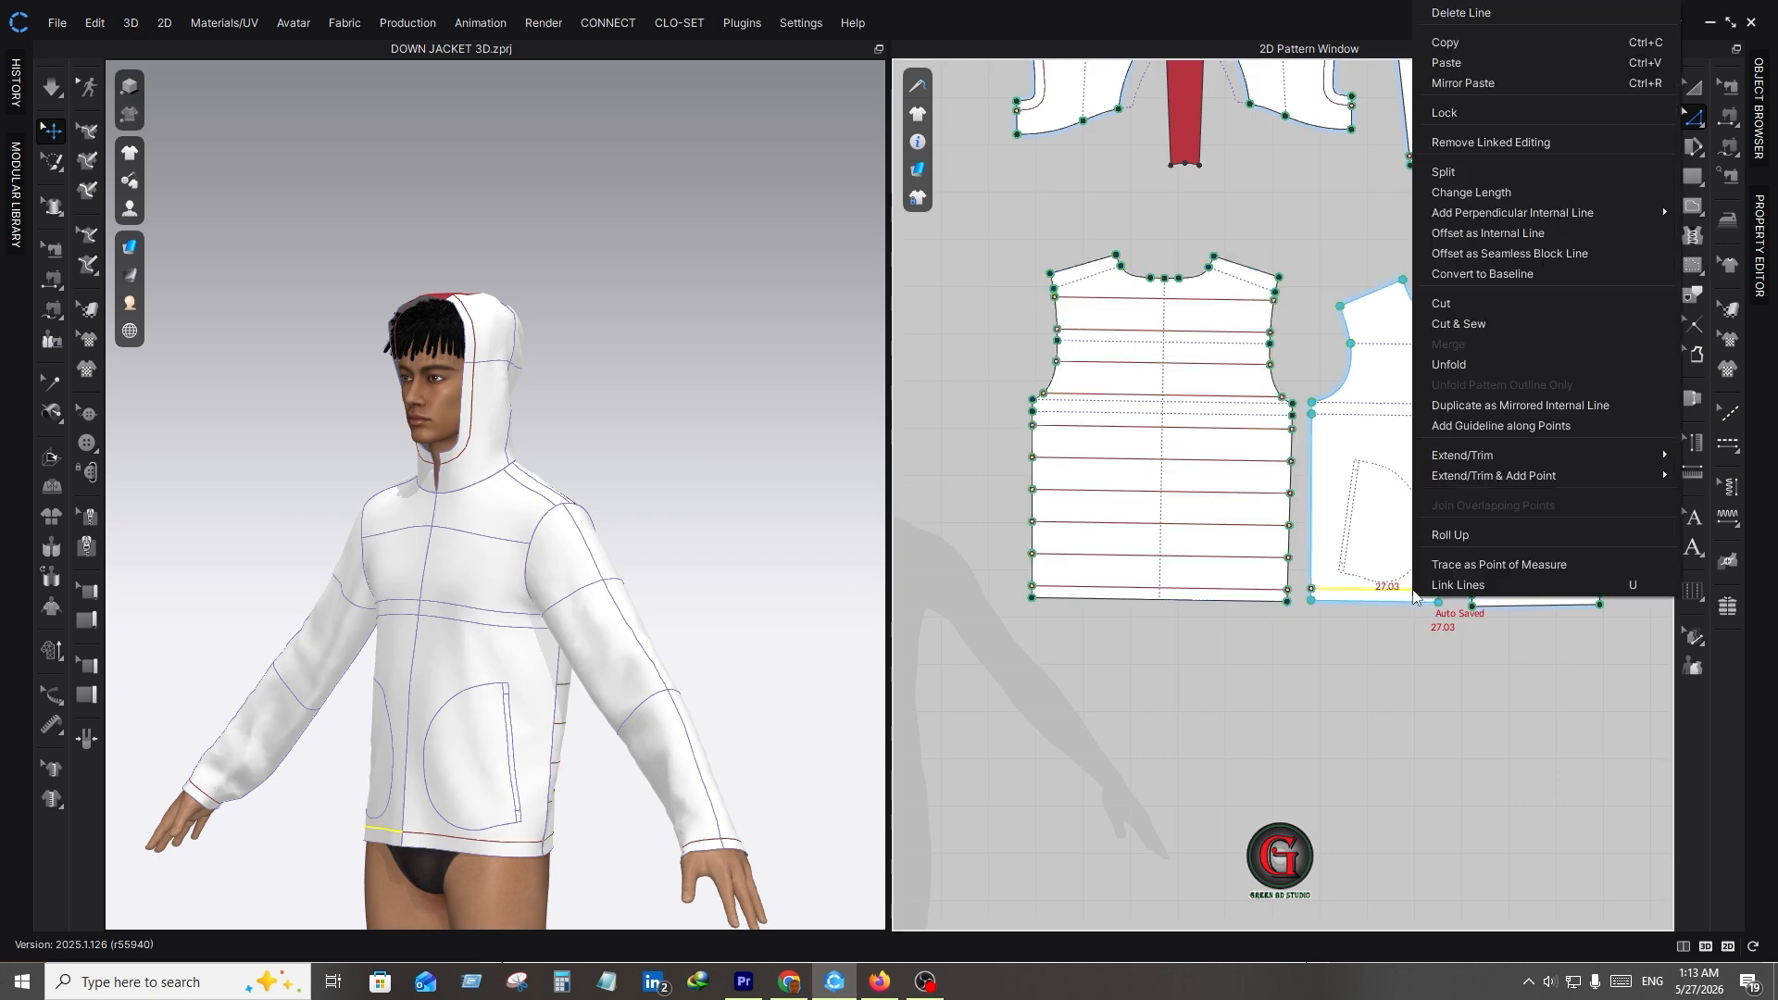
pyautogui.click(1488, 232)
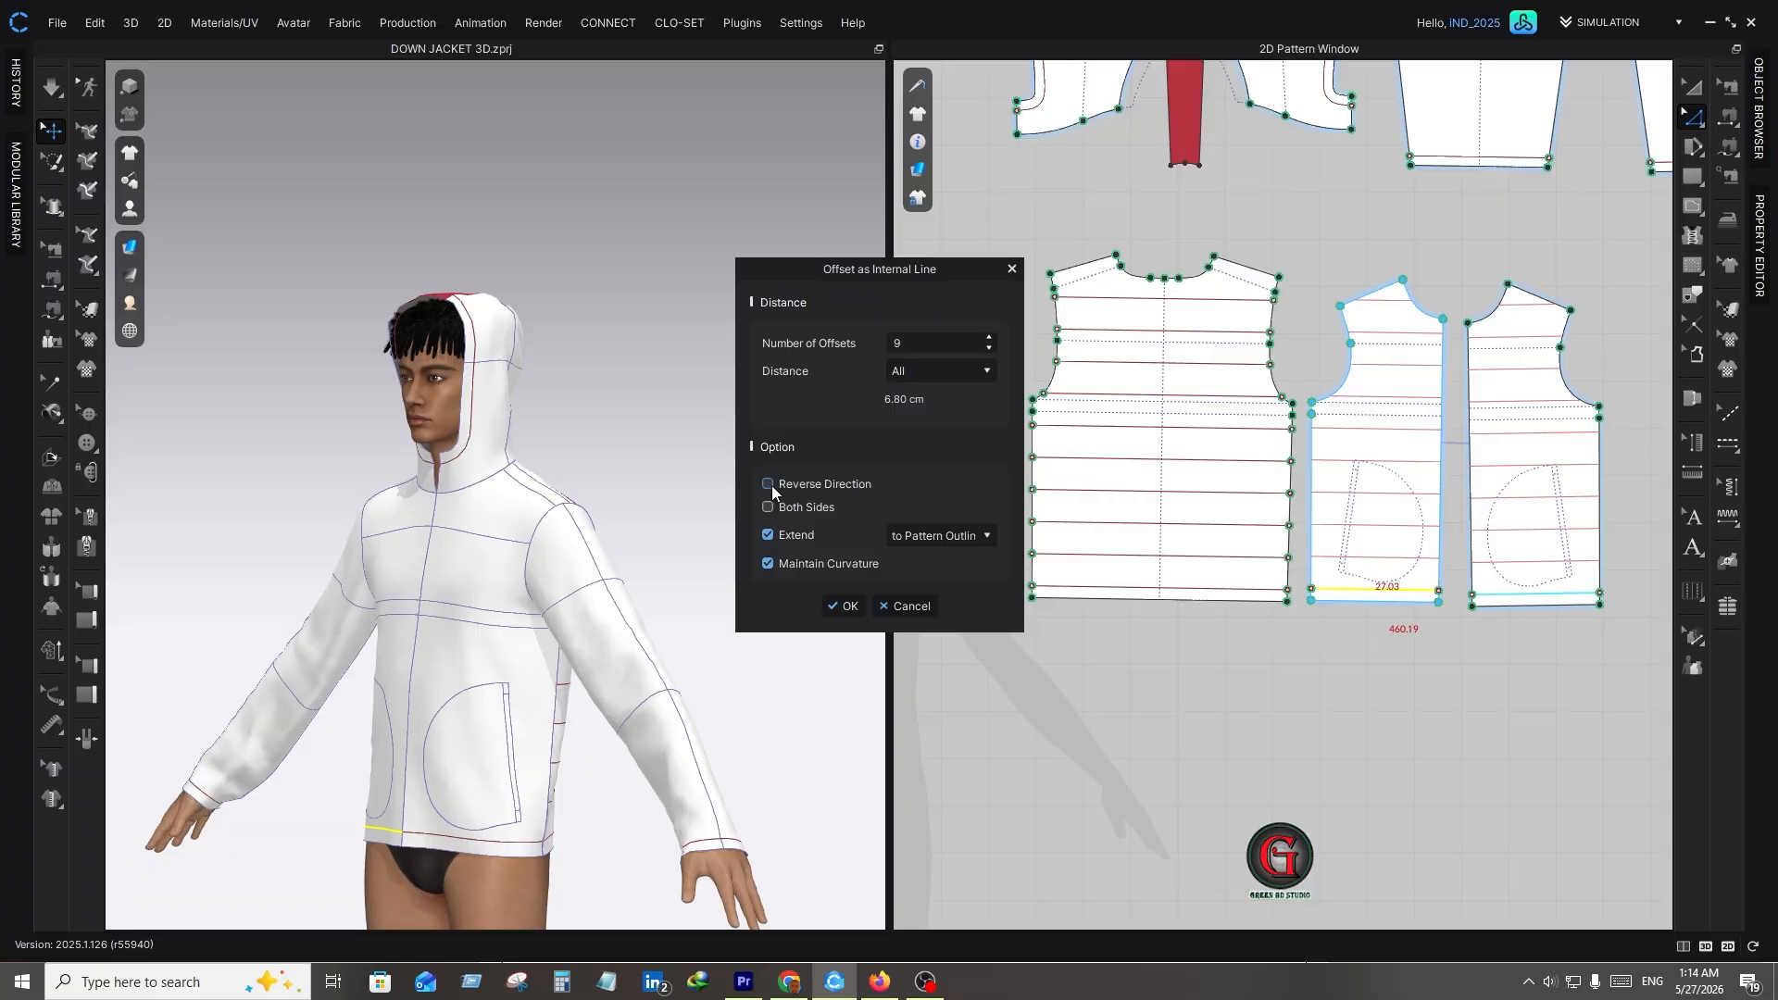
pyautogui.click(844, 606)
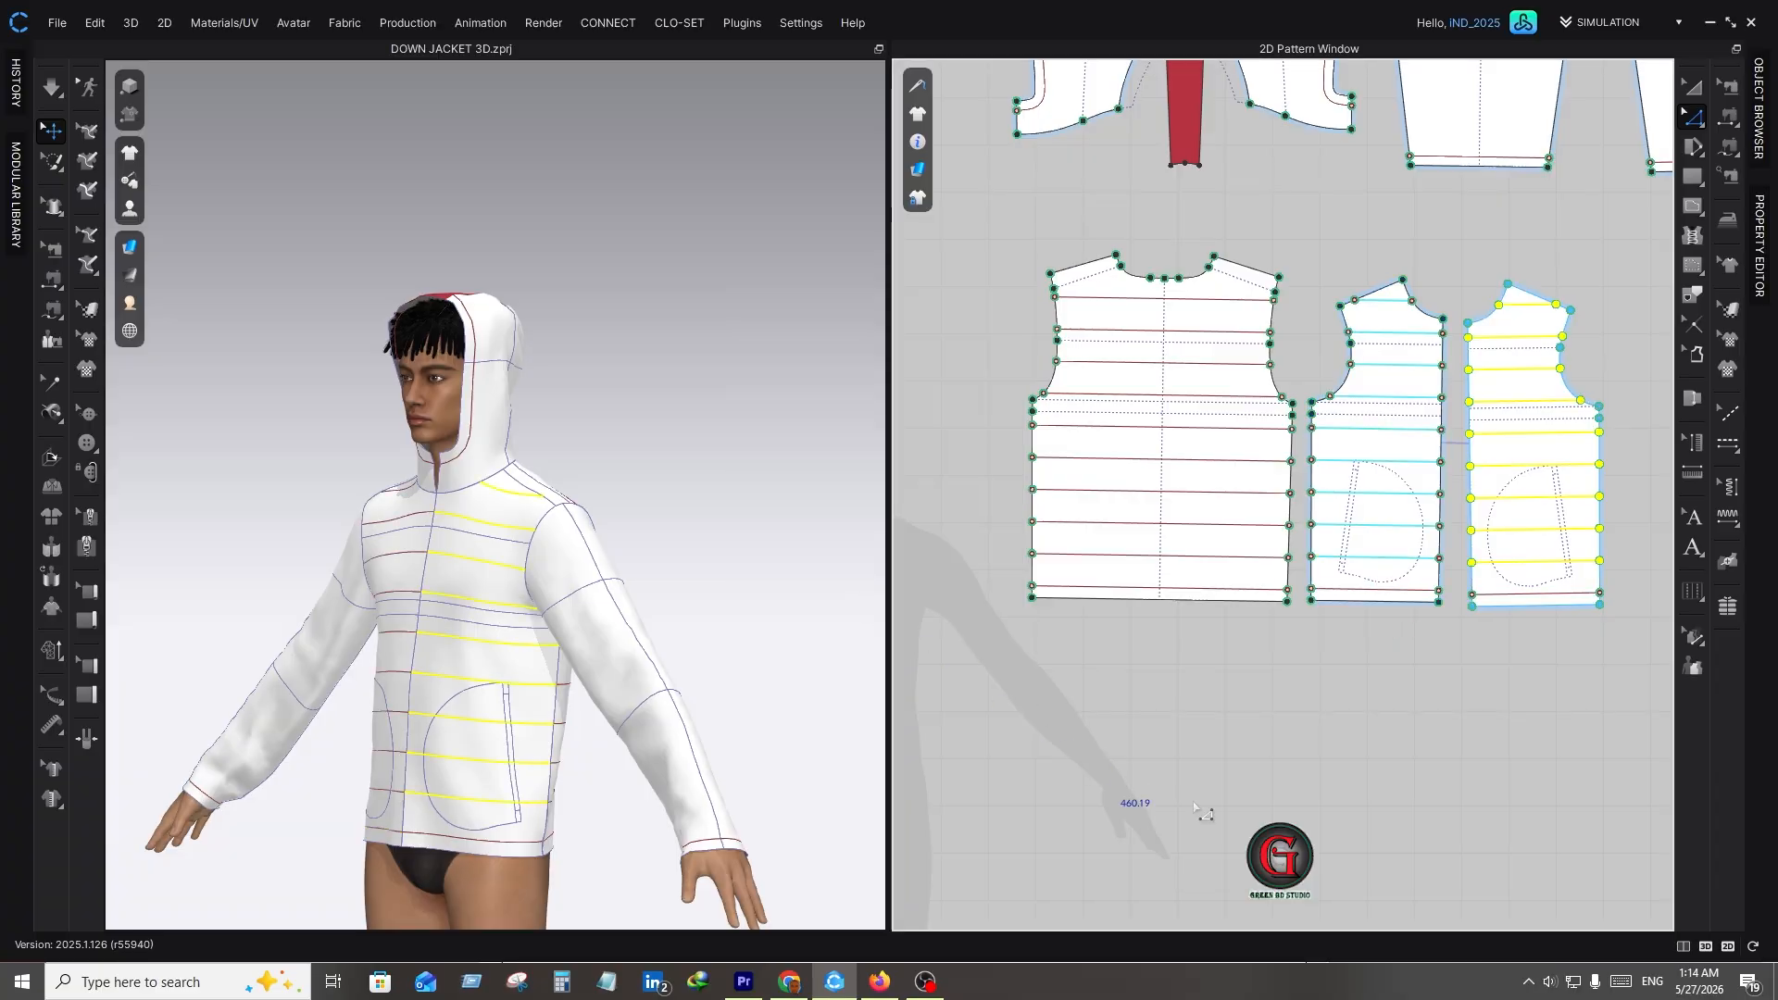
pyautogui.rightClick(1334, 814)
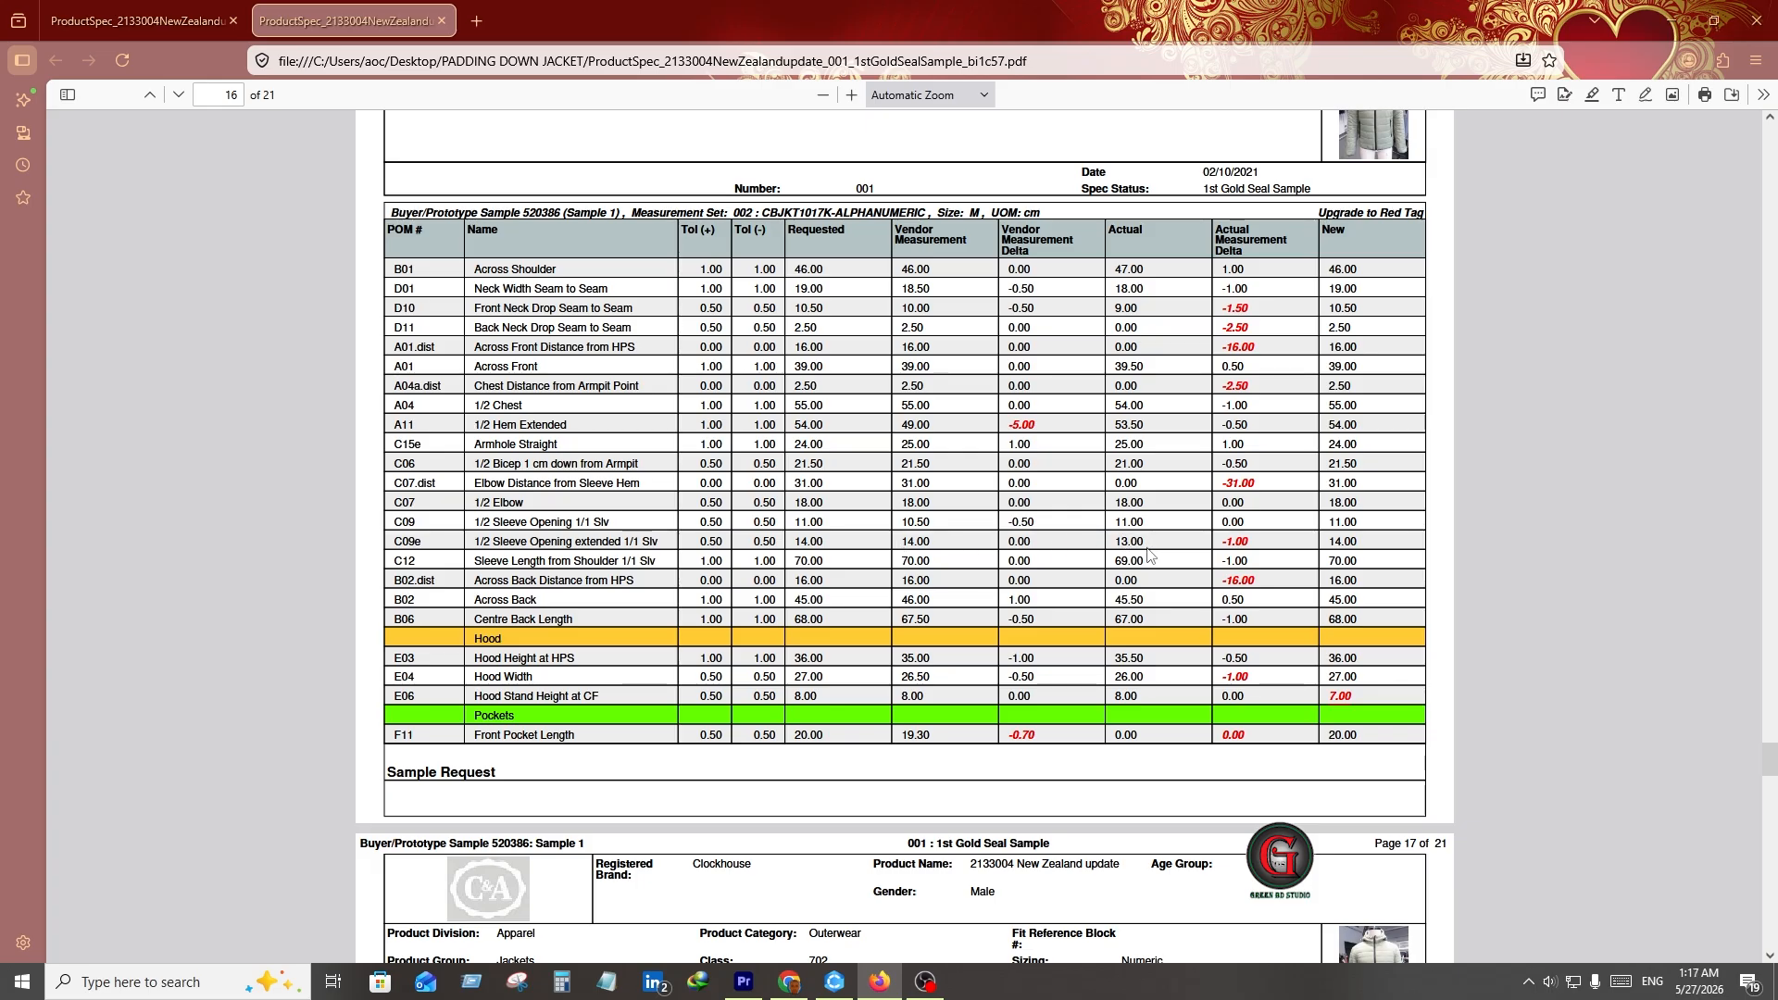
# - Check the sleeve opening measurements in the product spec PDF in the browser, and create an 11 by 2 cm rectangle pattern below the sleeve in CLO
pyautogui.moveTo(868, 988)
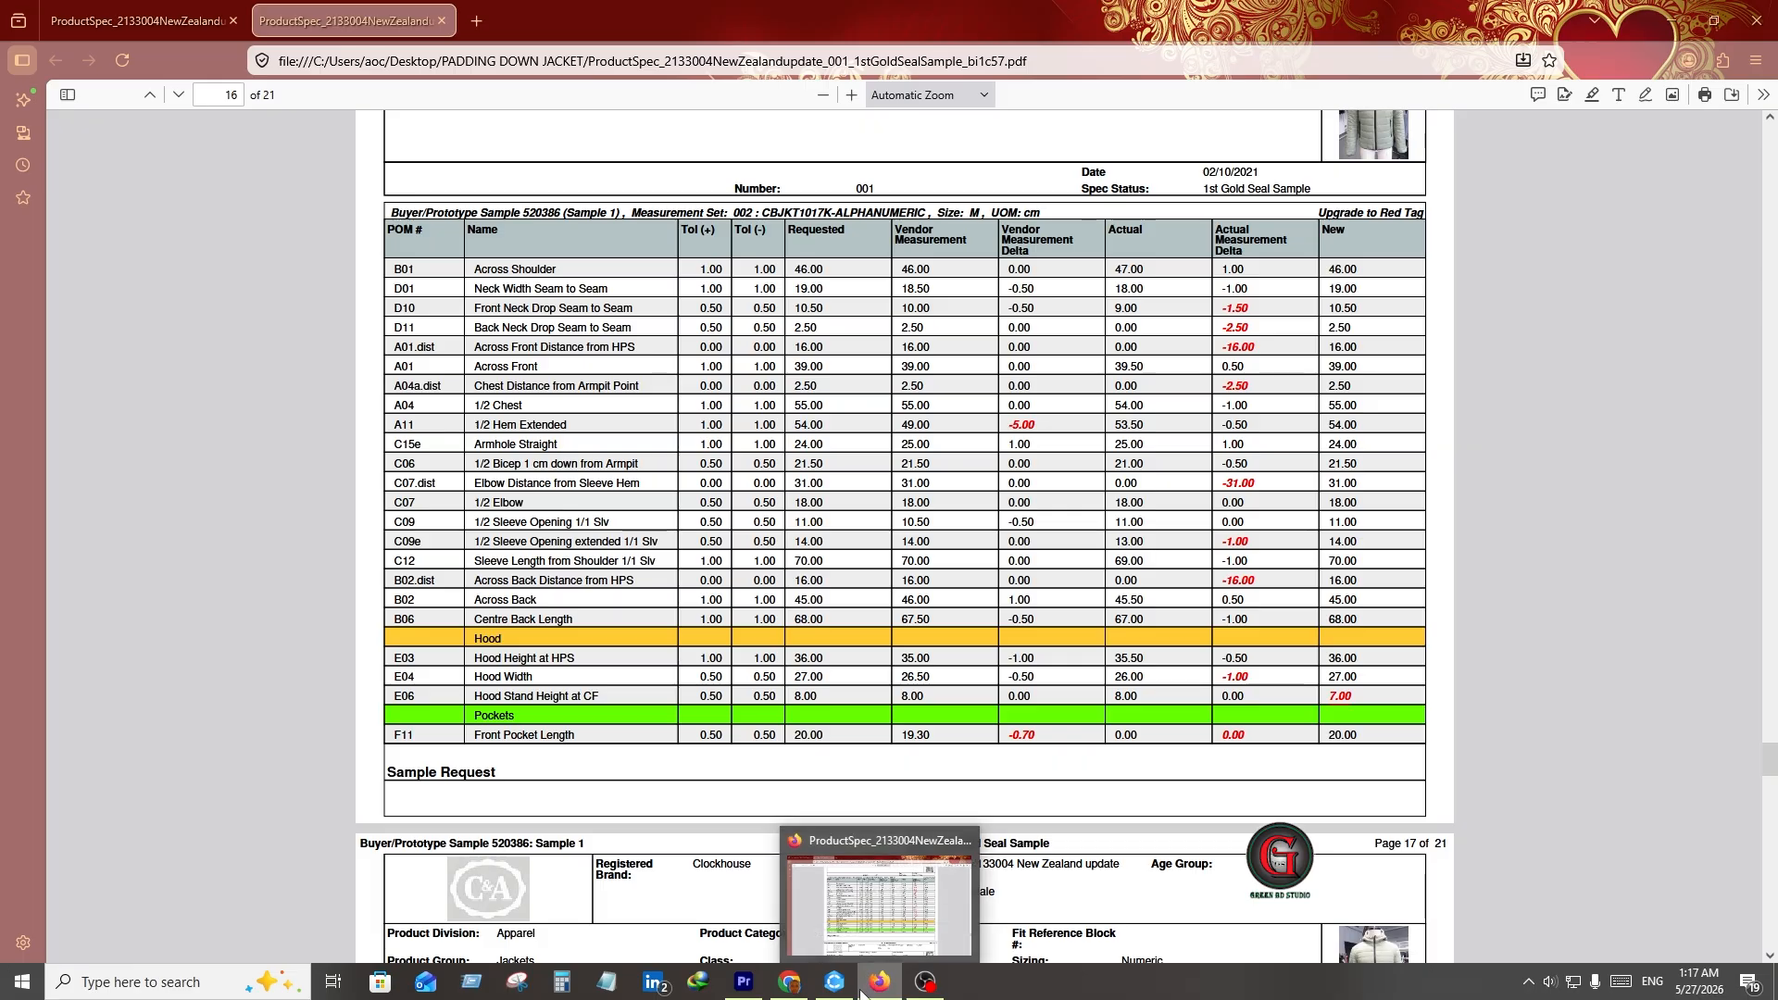
pyautogui.click(836, 983)
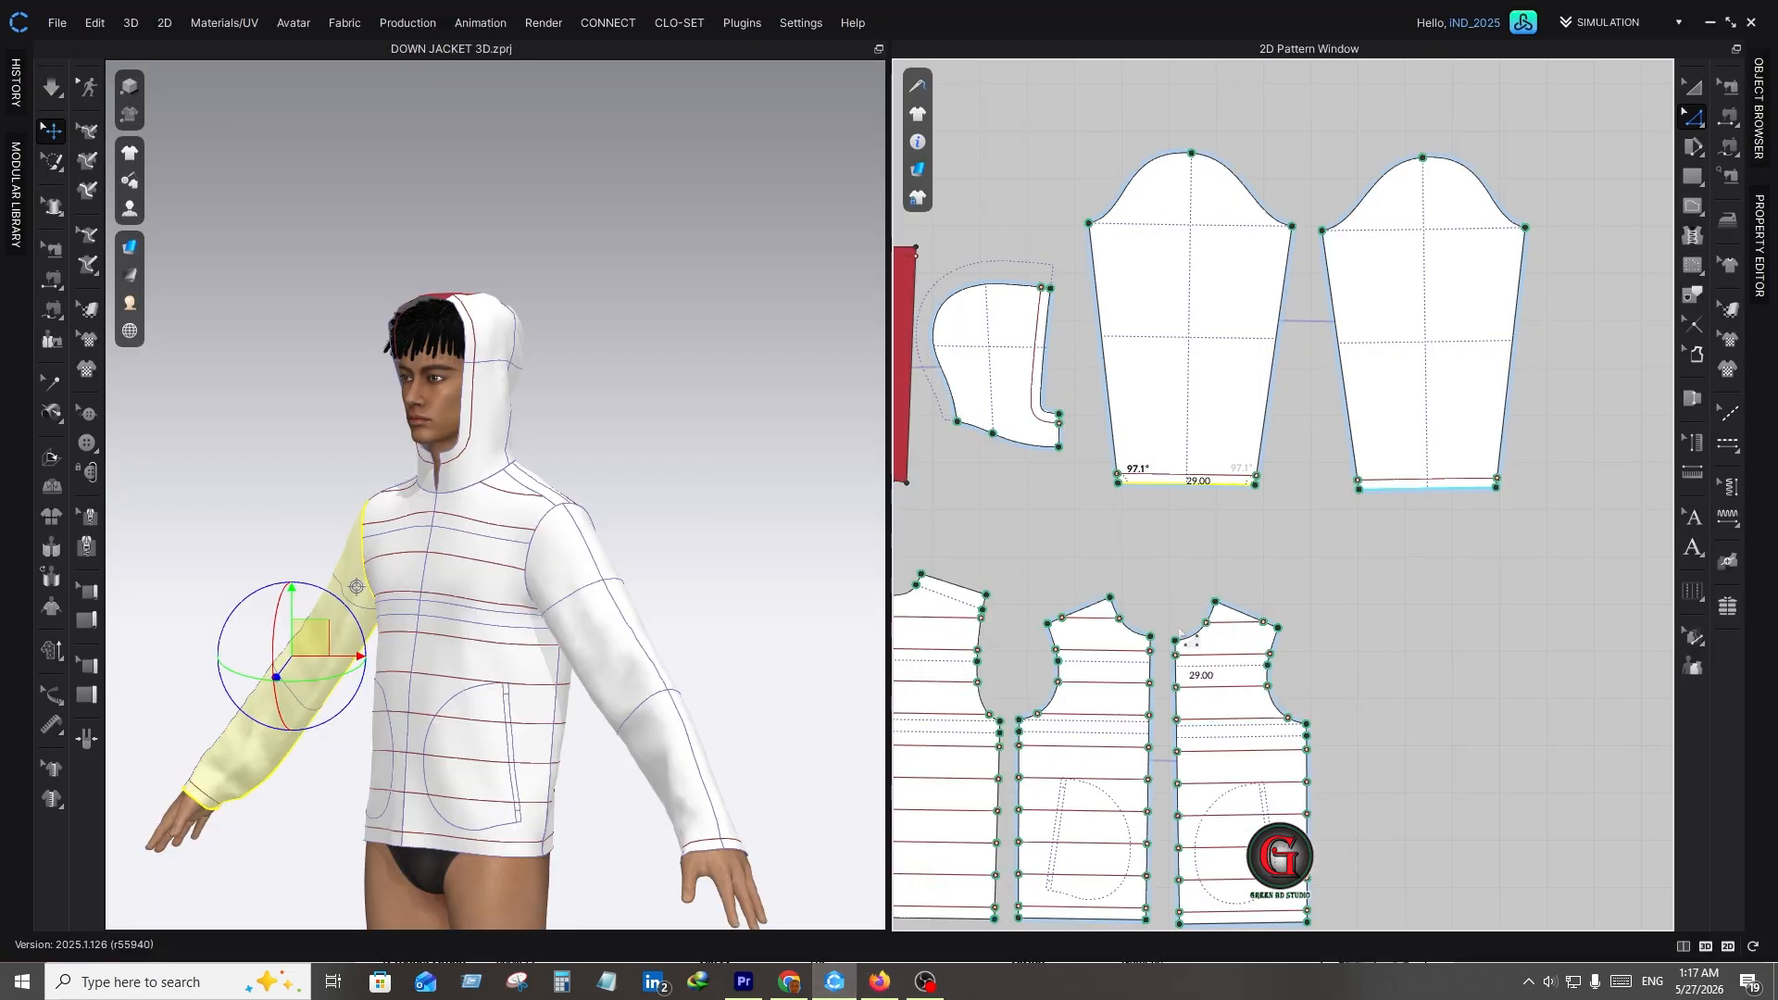
pyautogui.click(1182, 527)
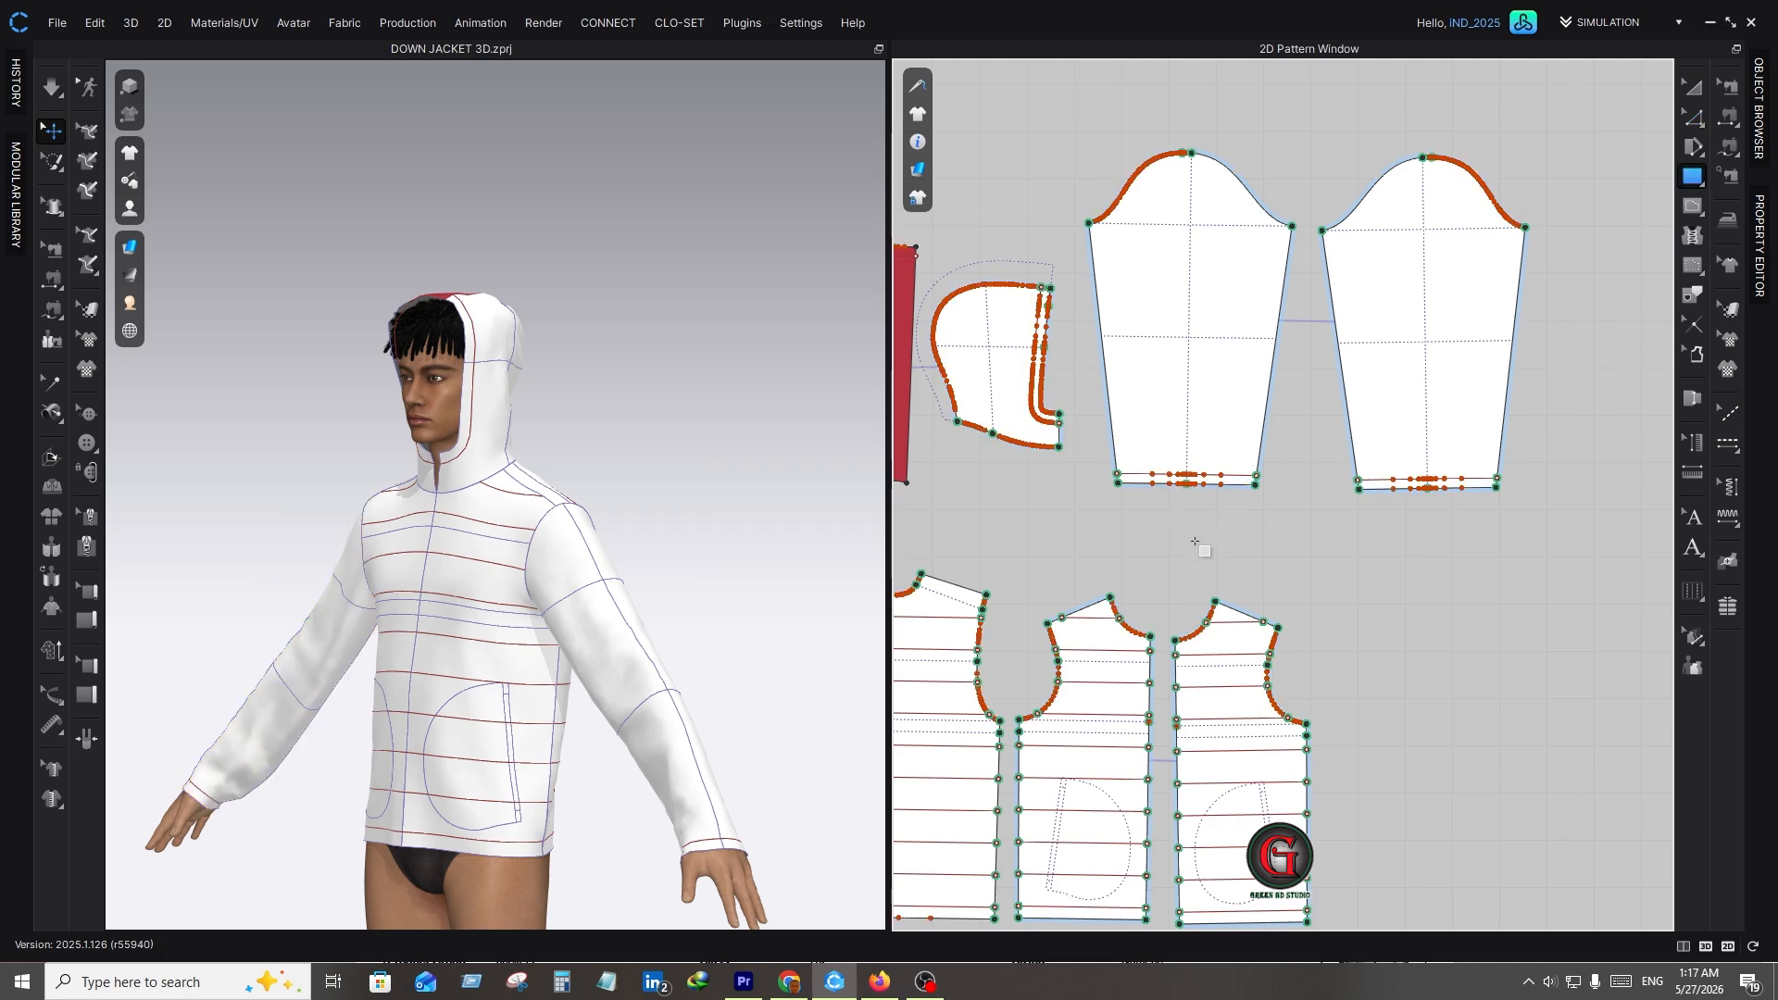
pyautogui.click(1183, 517)
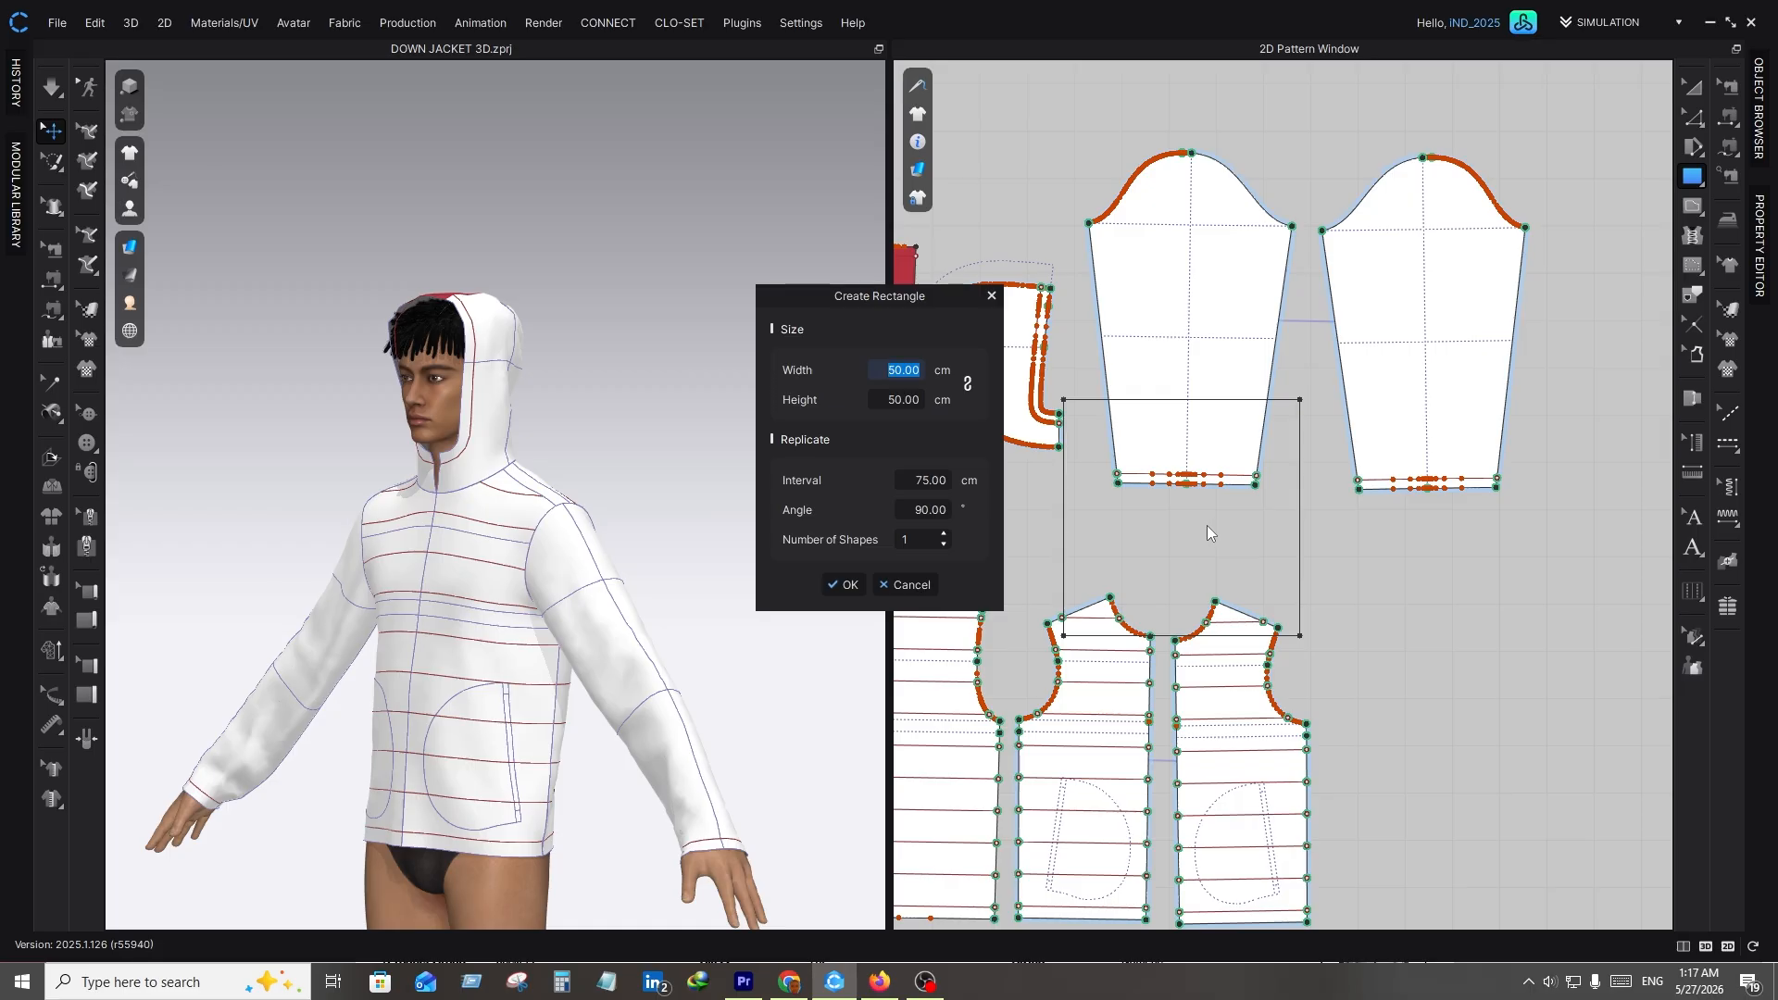
pyautogui.write('11')
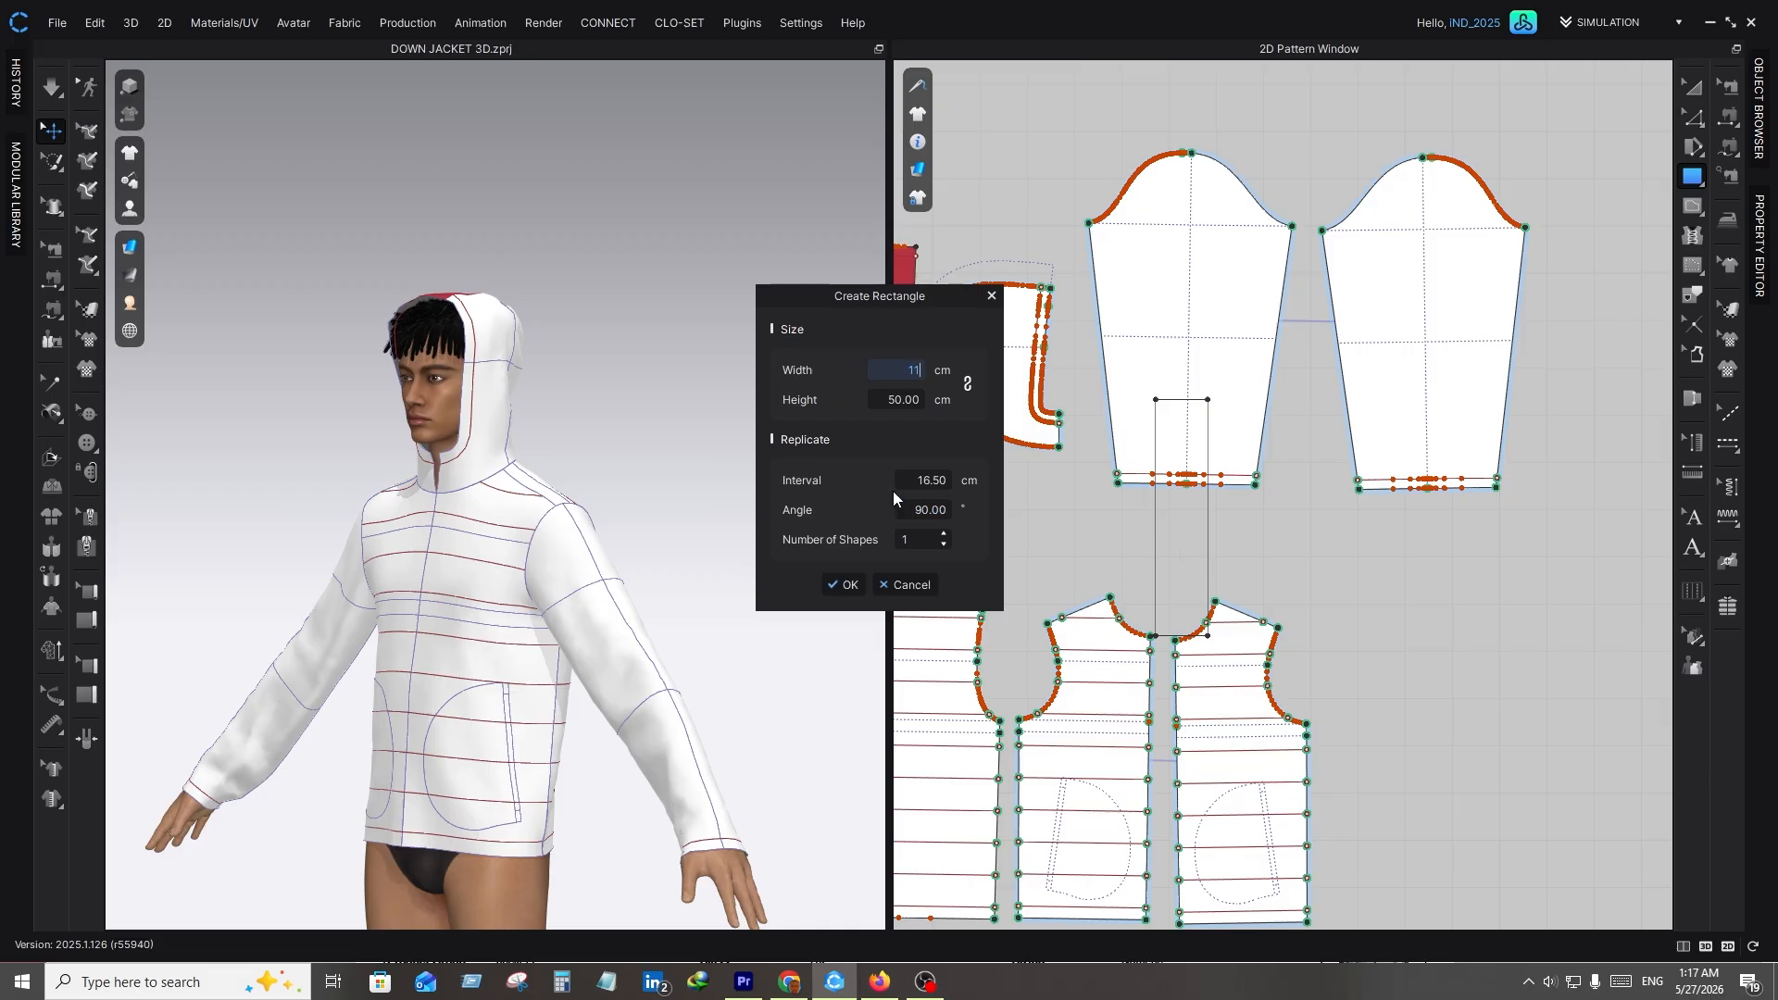
pyautogui.click(904, 402)
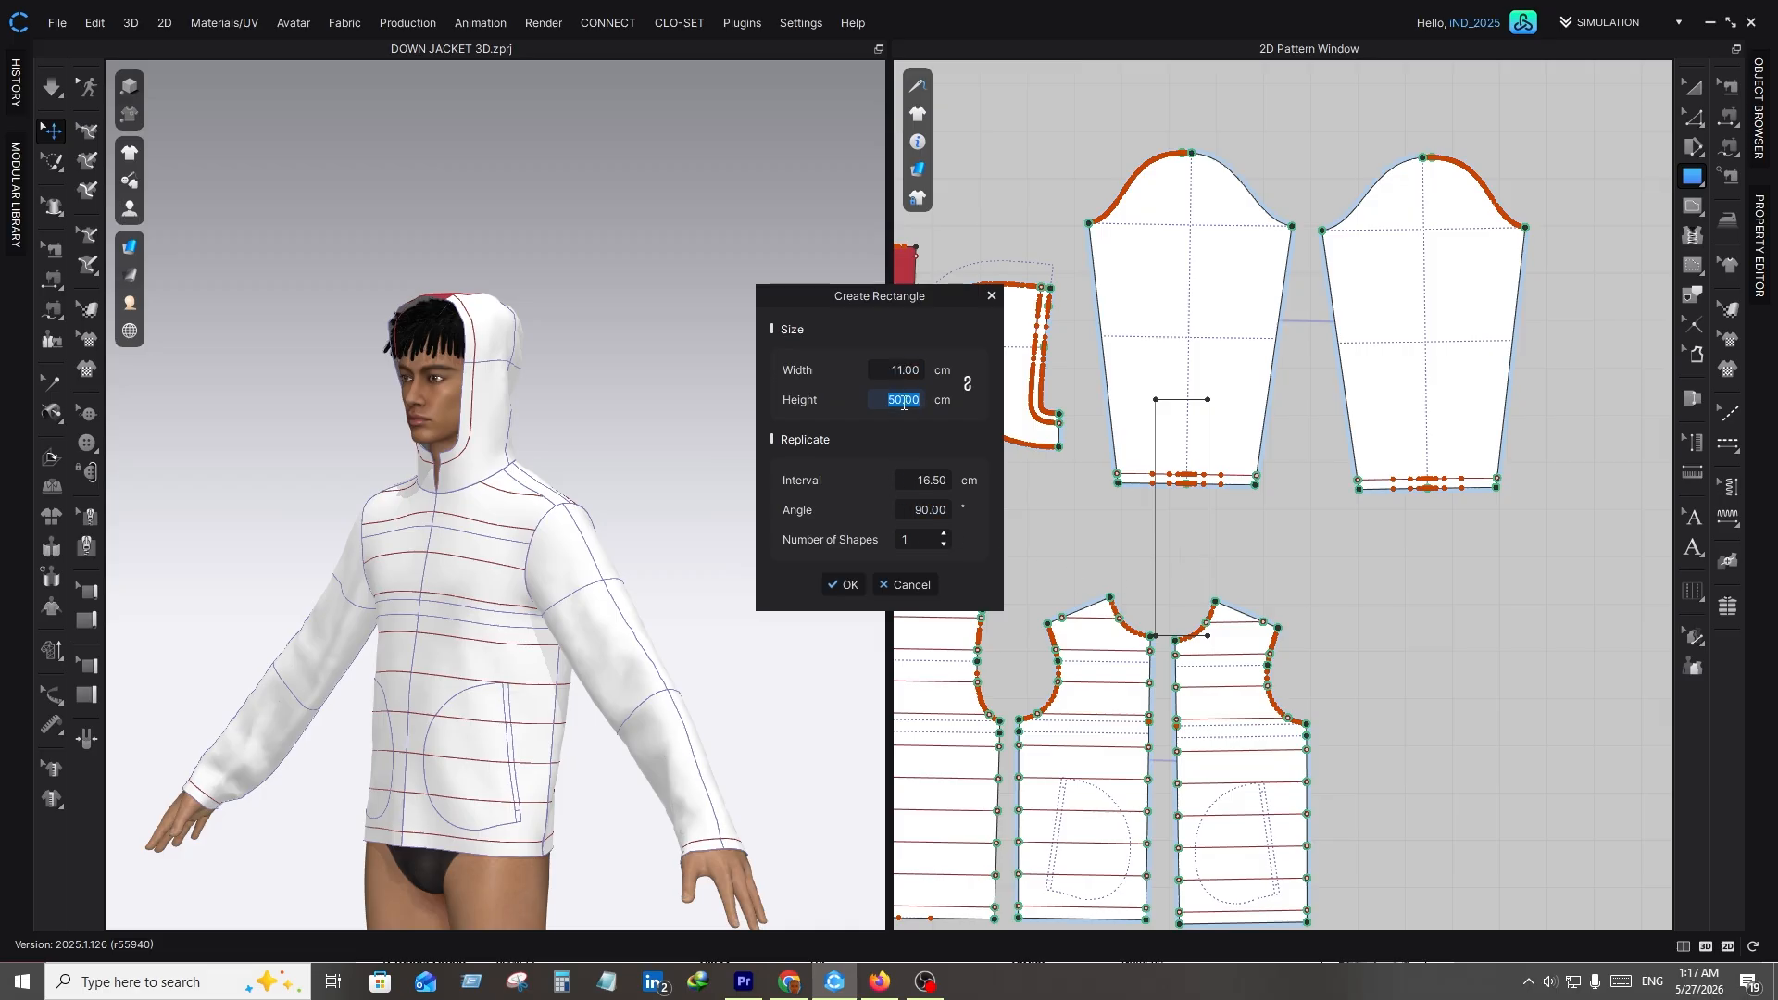
pyautogui.write('2')
pyautogui.press('Return')
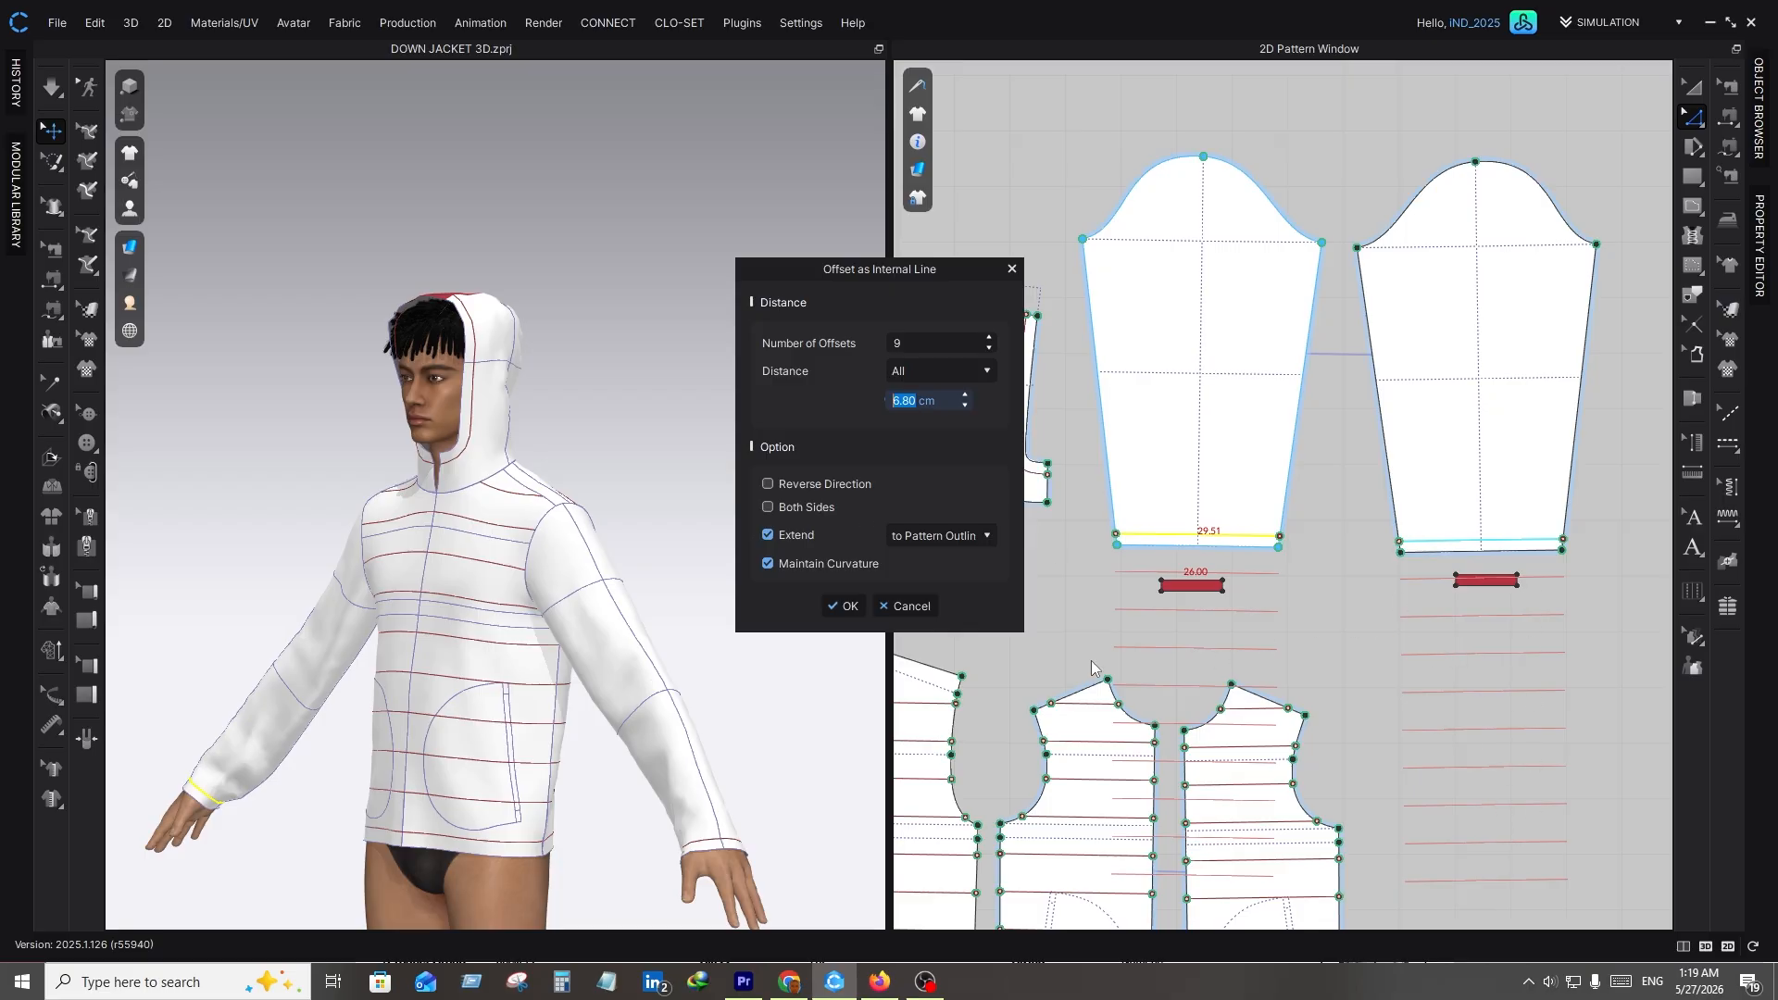
# - Offset the sleeves' linked internal hem lines upward as 9 internal lines at 6.80 cm, using the reversed direction
pyautogui.click(770, 482)
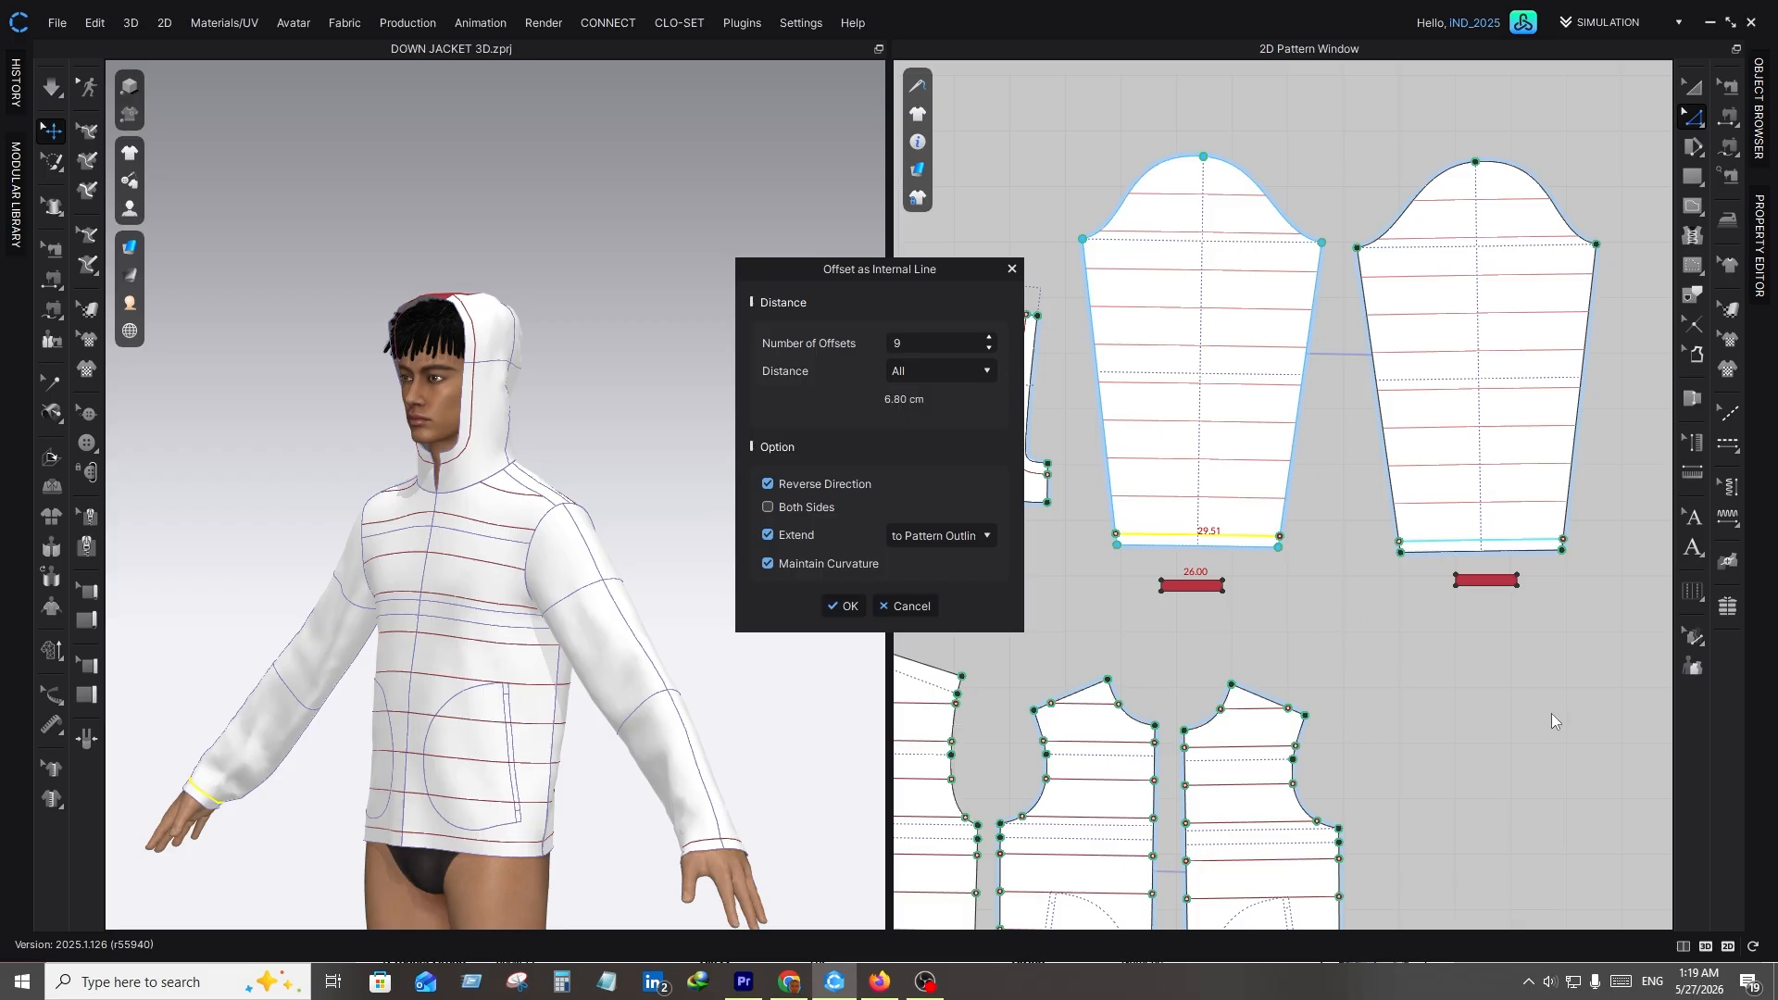
pyautogui.click(844, 605)
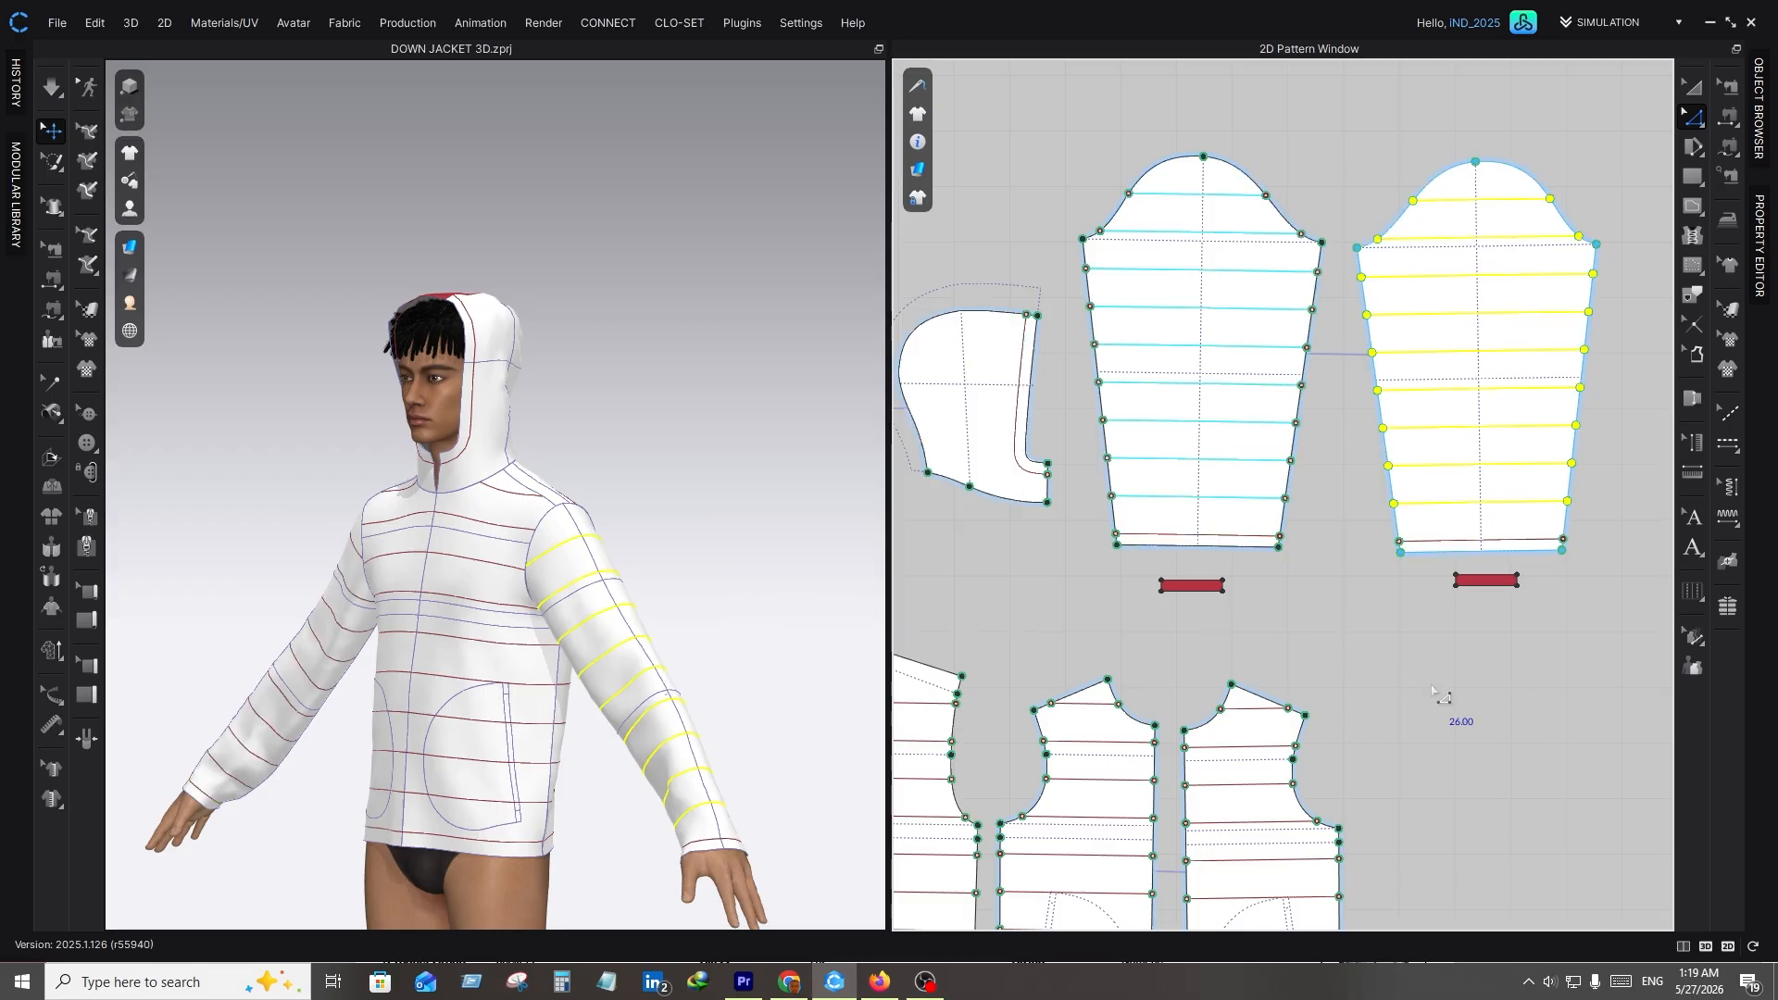